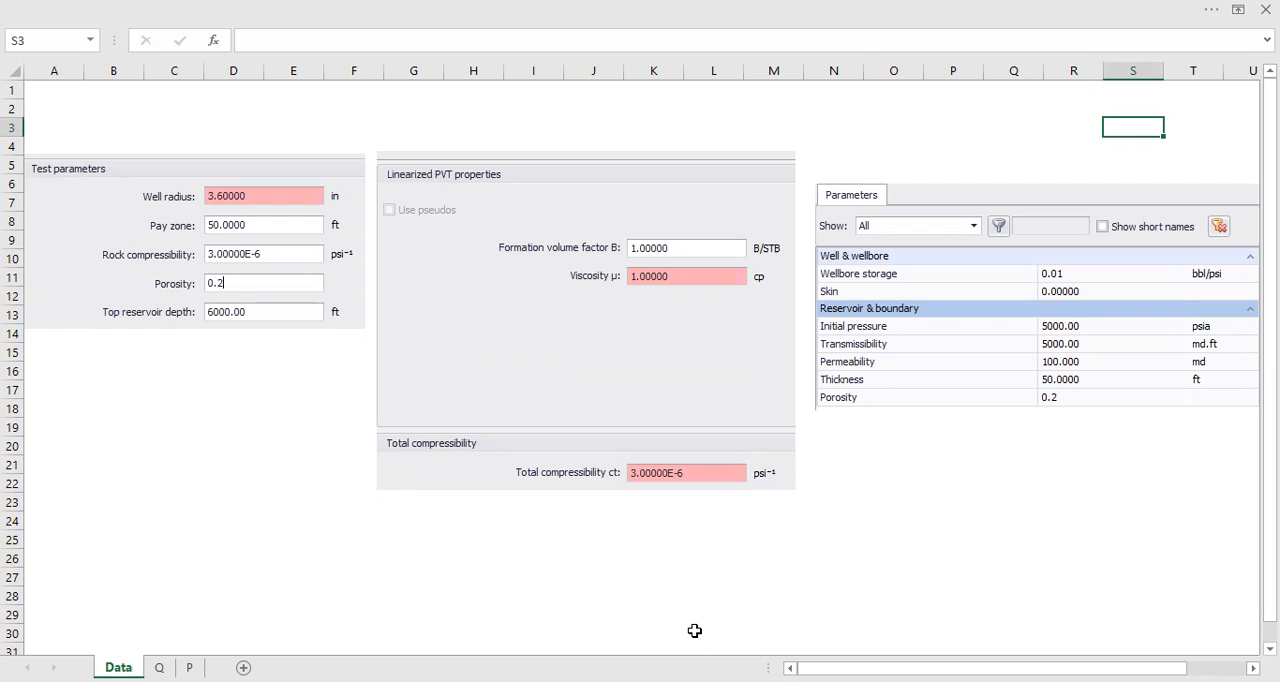
Step: Move the Test parameters picture down and shift the Parameters picture slightly down and left on the Data sheet
left_click_drag(246, 283, 246, 320)
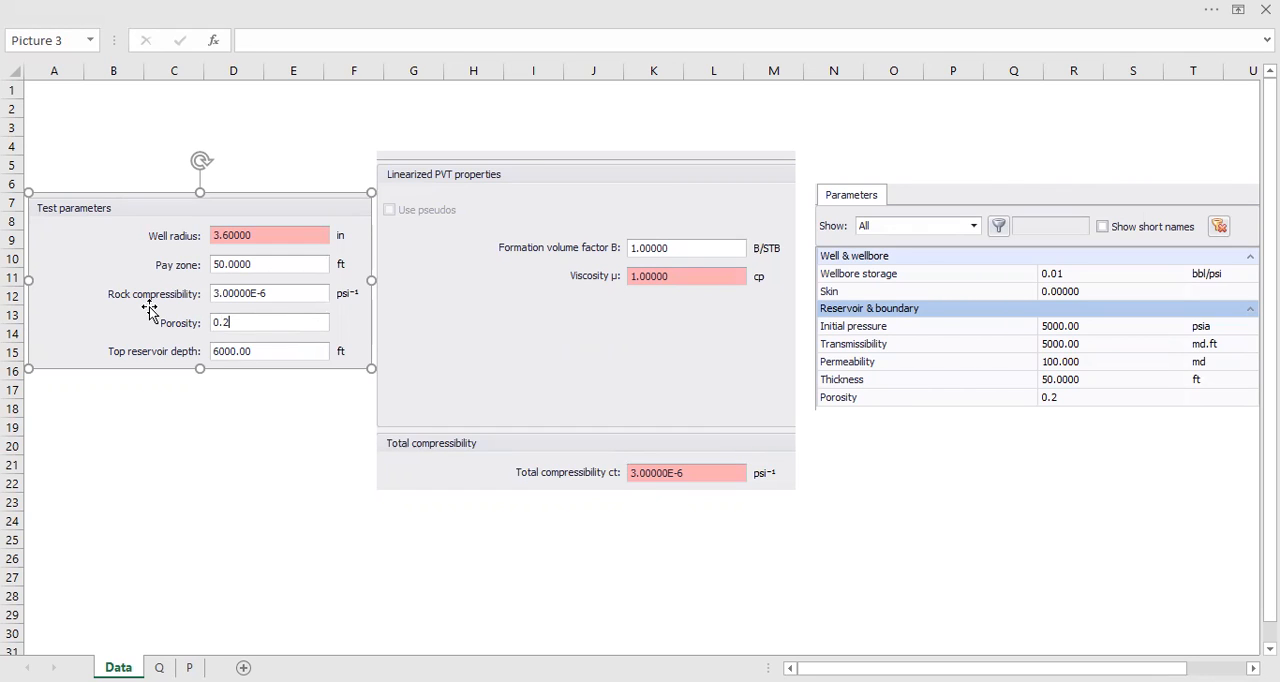
left_click(231, 391)
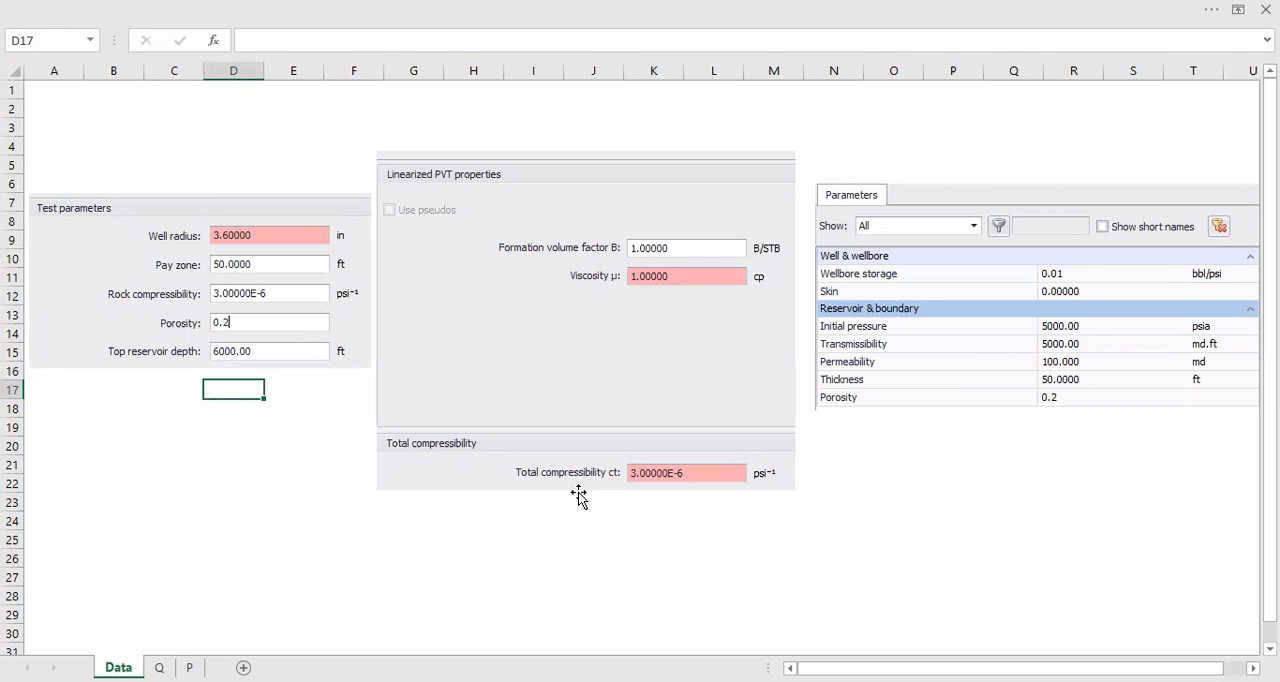
left_click_drag(974, 340, 968, 343)
left_click(990, 462)
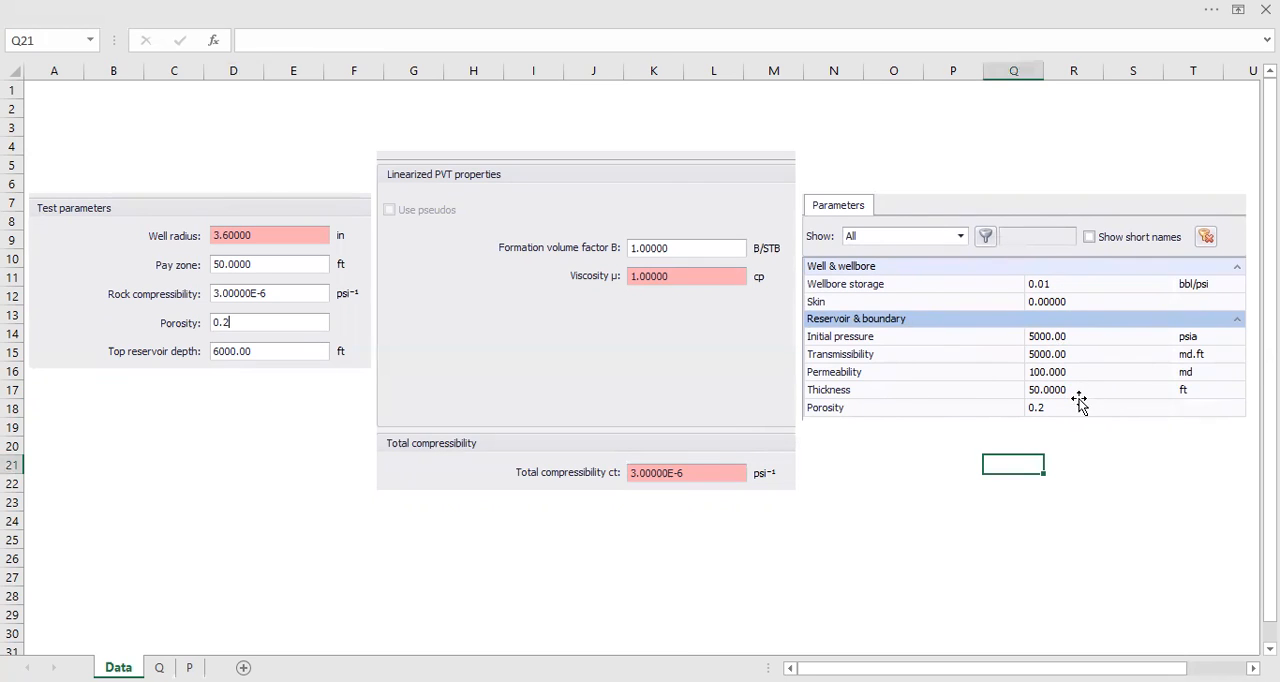
left_click(251, 277)
mouse_move(251, 277)
left_mouse_down()
mouse_move(223, 286)
mouse_move(250, 300)
left_mouse_up()
Step: Examine the test parameters, linearized PVT properties, total compressibility, and well and reservoir parameters on the Data sheet
scroll(960, 540, "up", 2, "ctrl")
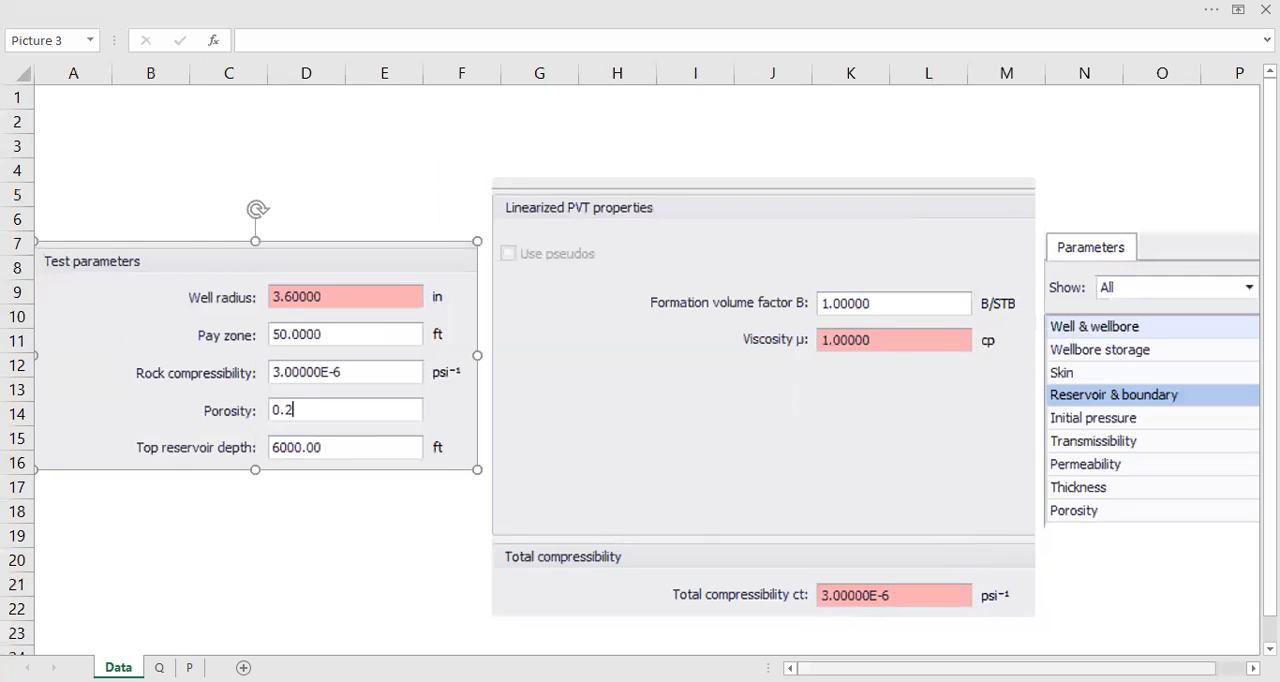
scroll(1043, 614, "right", 1)
scroll(1253, 668, "right", 3)
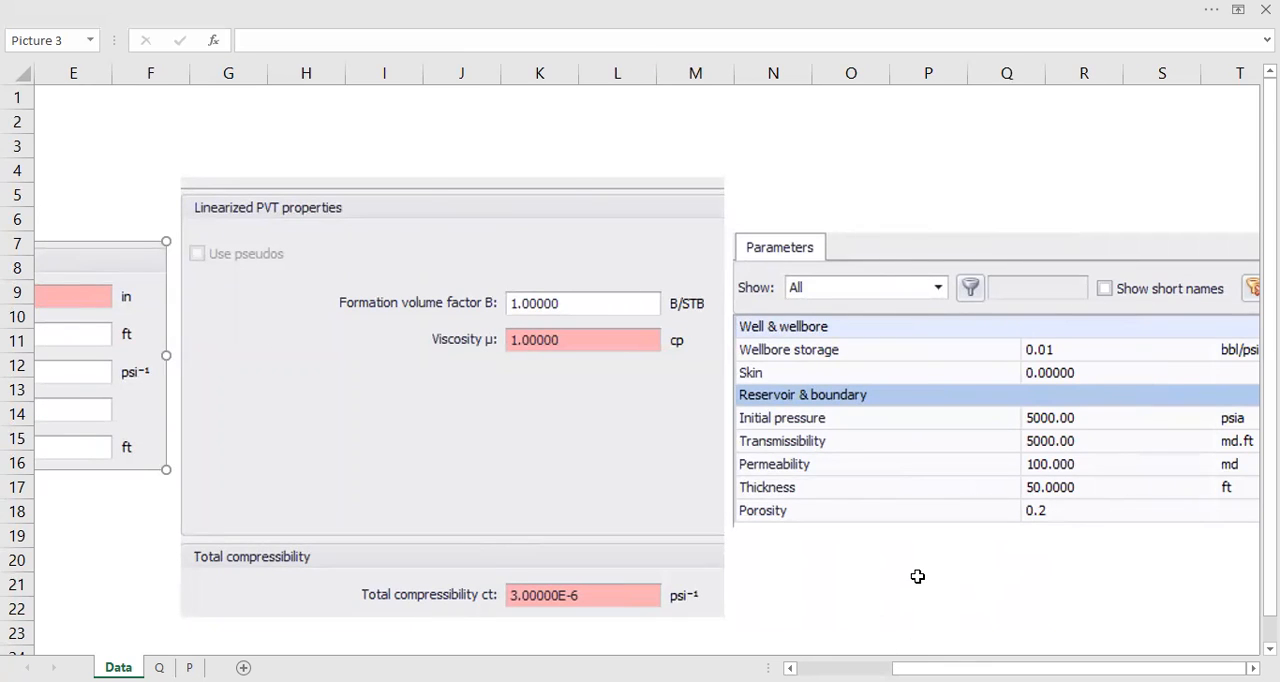
scroll(917, 576, "down", 2, "ctrl")
scroll(917, 576, "left", 4)
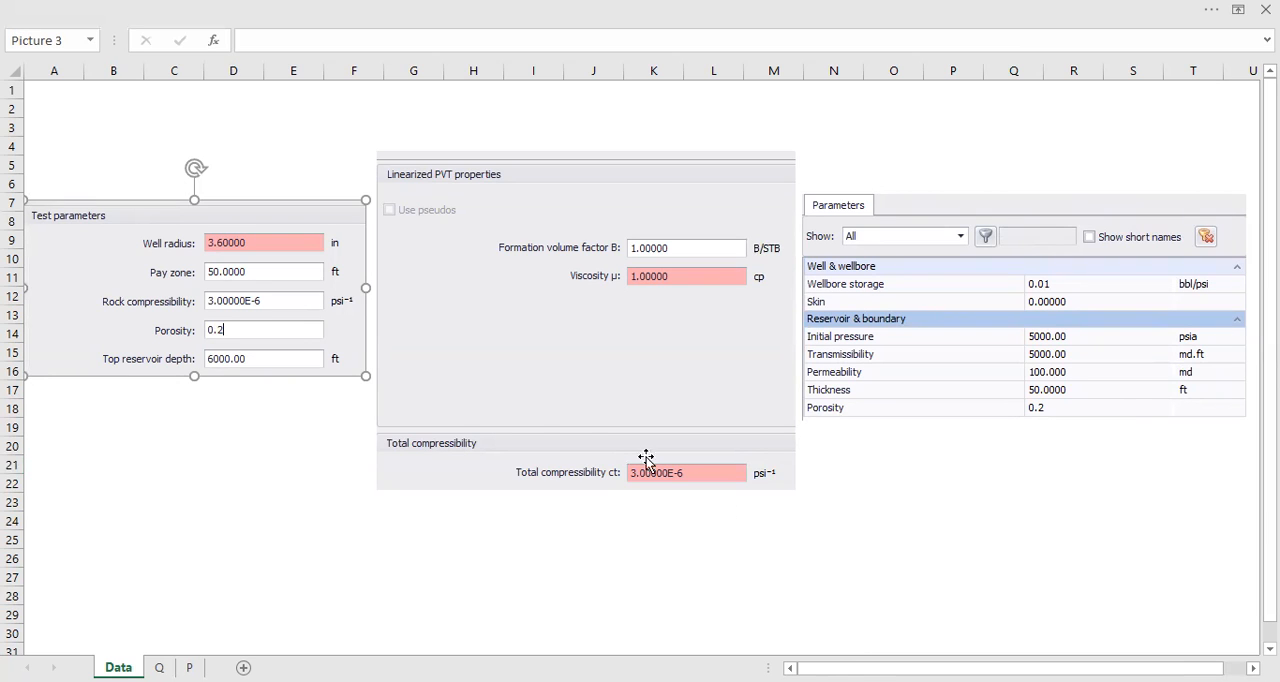
left_click(480, 358)
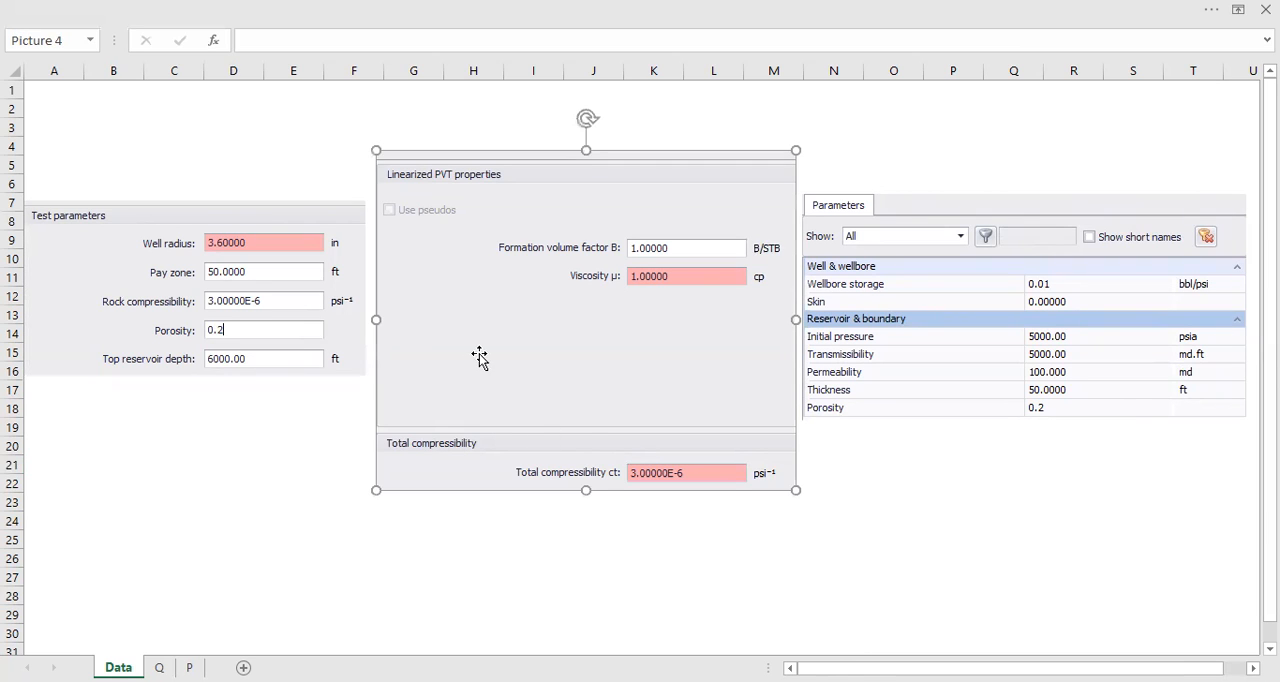
left_click(362, 395)
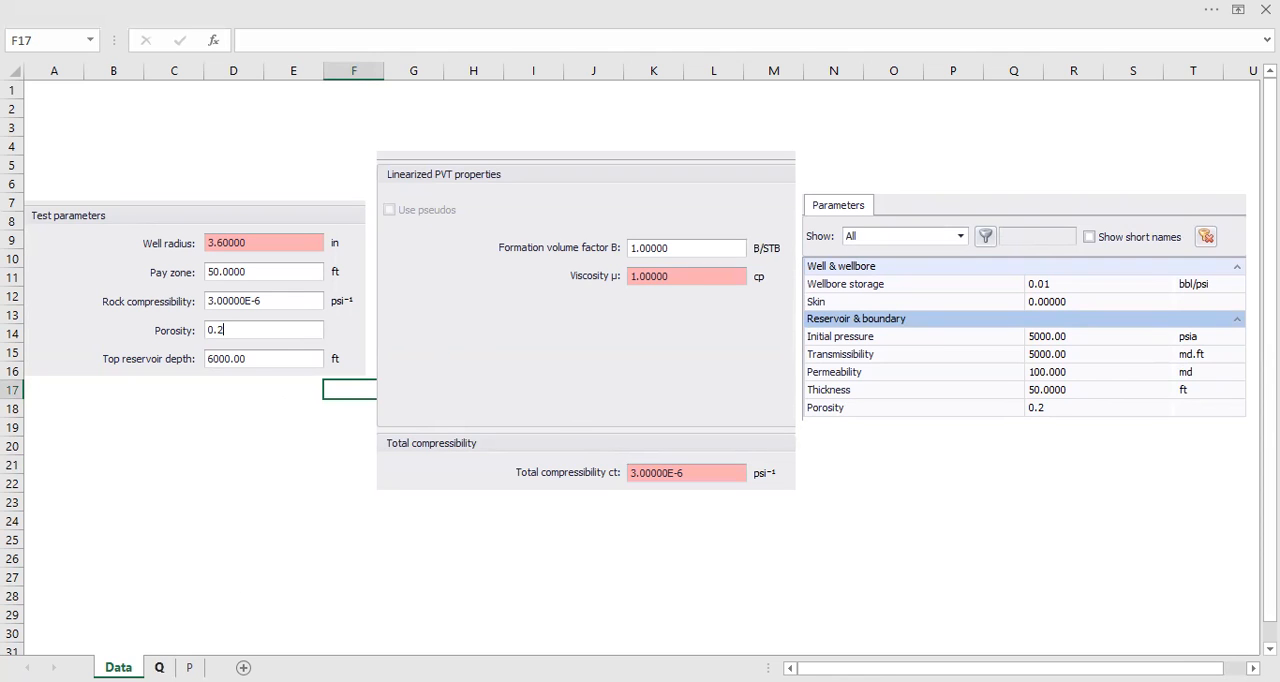
Step: On sheet Q, label the 120-hour, 1000 STB/D row "Flowing" in cell C3
left_click(159, 667)
left_click(546, 389)
scroll(396, 374, "up", 3)
scroll(396, 374, "up", 1)
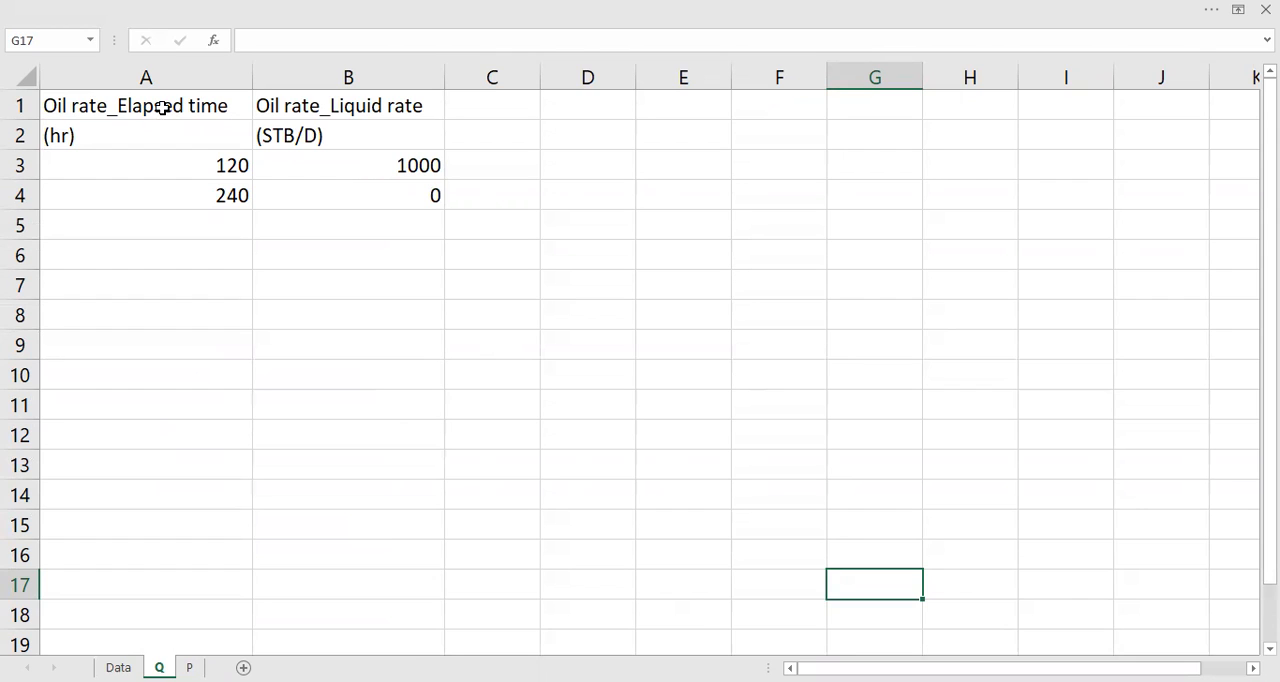
left_click(207, 161)
left_click(463, 160)
type("Flowing")
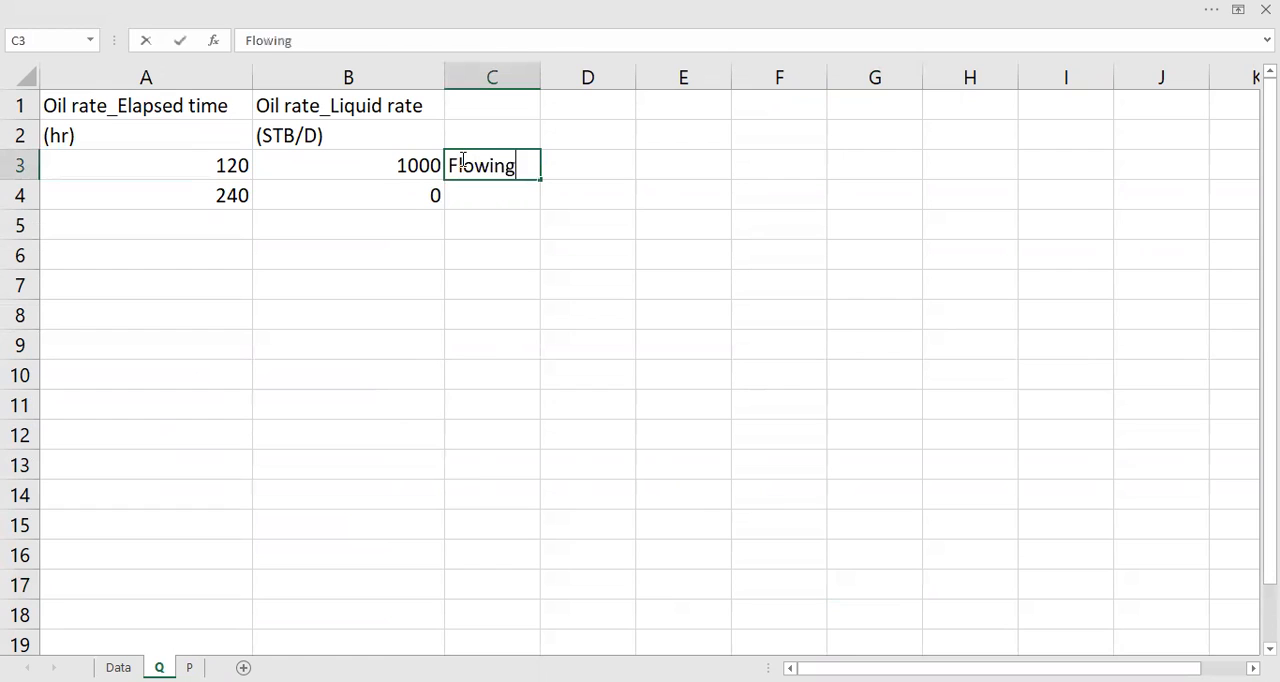
left_click(434, 221)
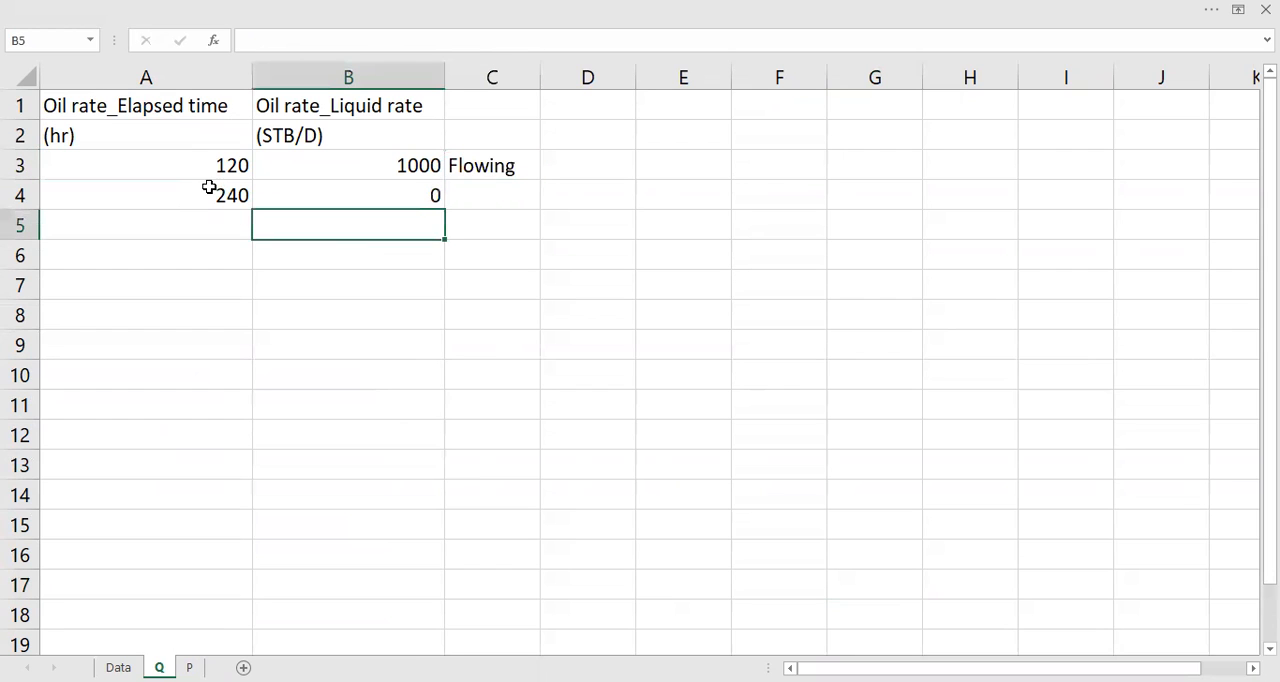
Step: Convert the elapsed time in A3 to days by entering =A3/24 in cell E3
left_click(222, 170)
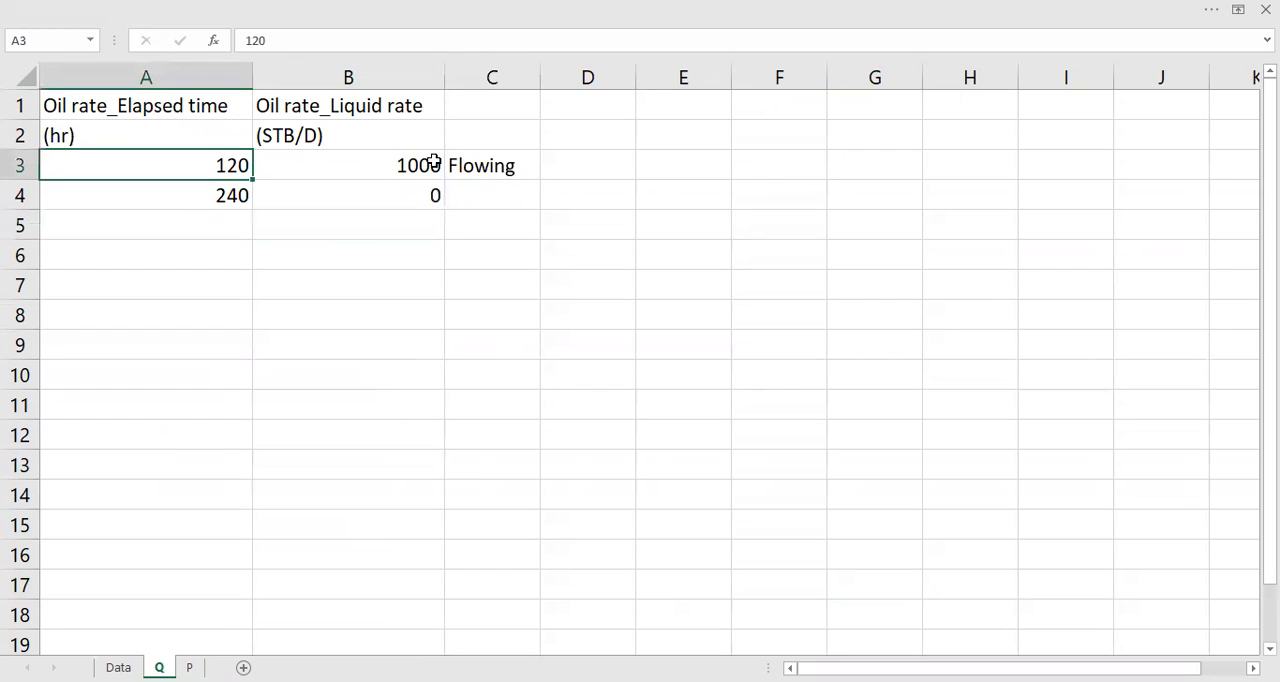
left_click(643, 169)
type("=")
key("Left")
key("Left")
key("Left")
key("Left")
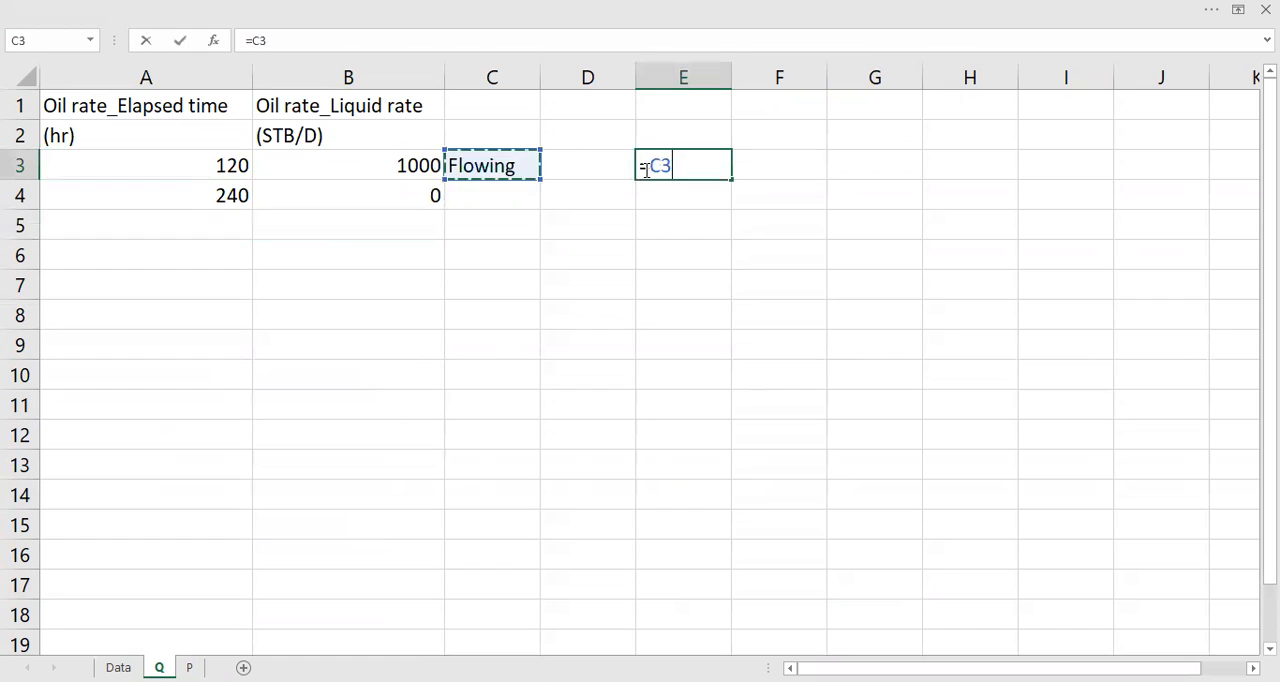
type("/24")
key("Return")
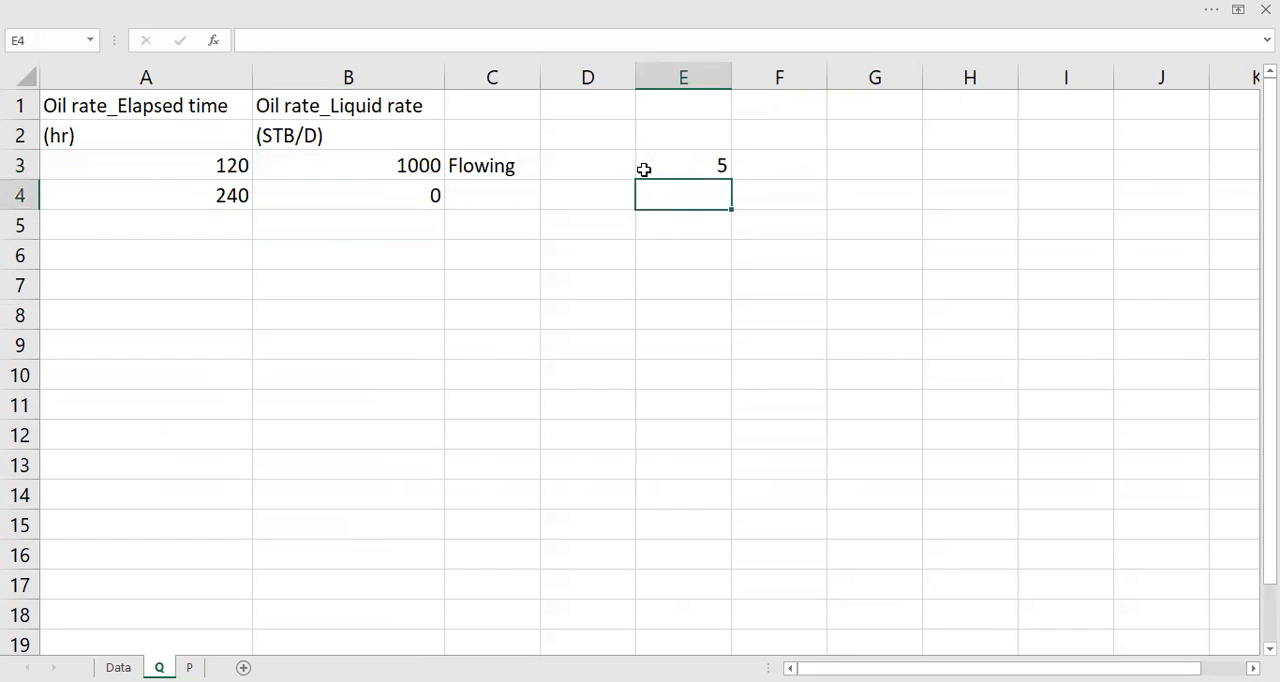
Step: Enter the unit label "days" in cell F3 beside the converted time
key("Right")
key("Up")
type("days")
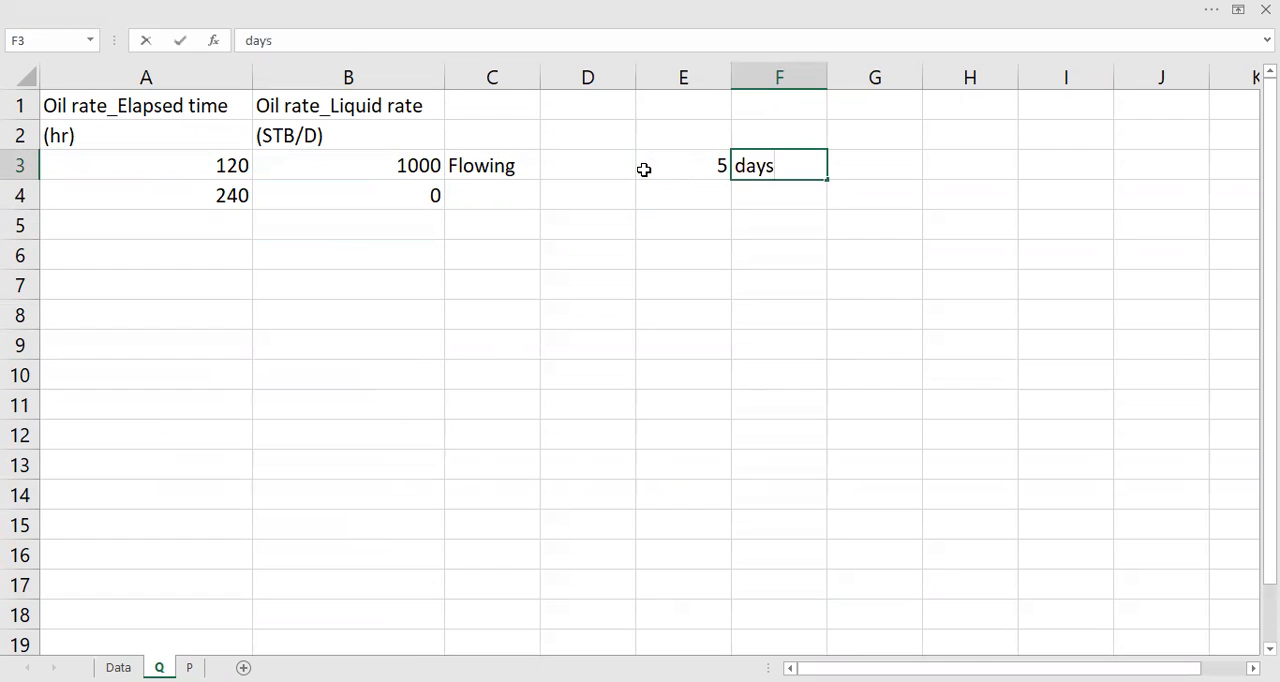
key("Return")
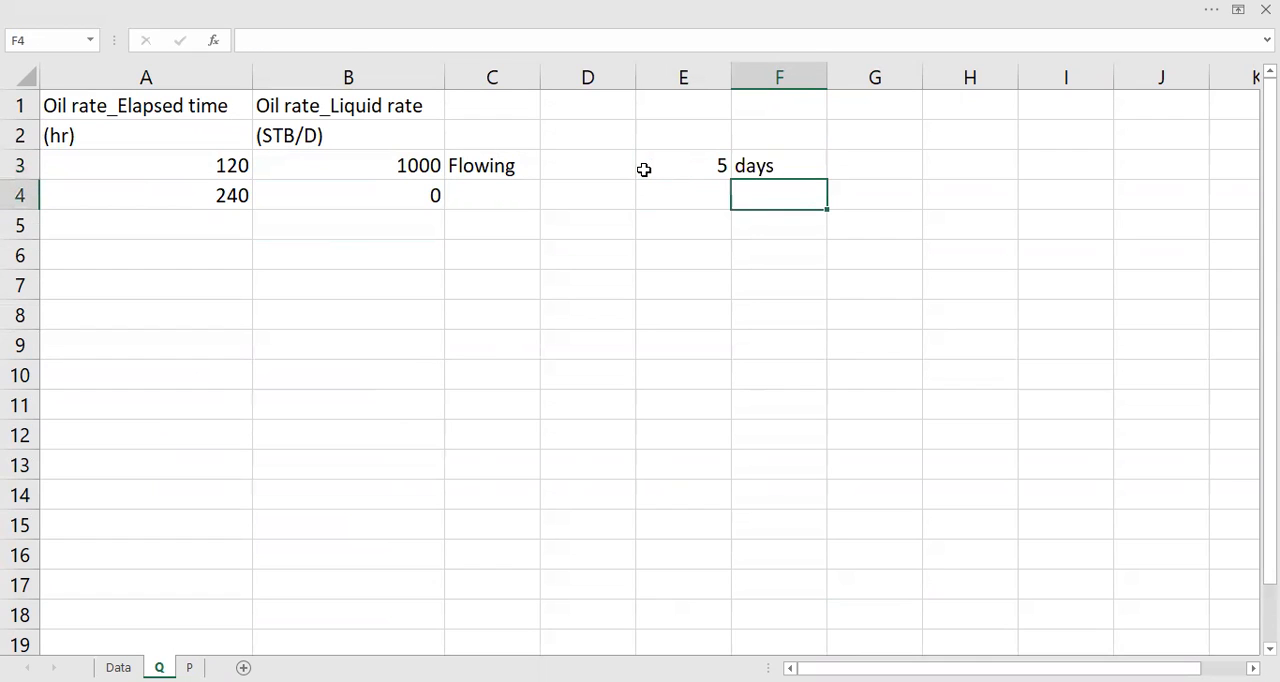
Step: Label the 240-hour, zero-rate row "Shut-in" in cell C4
left_click(372, 163)
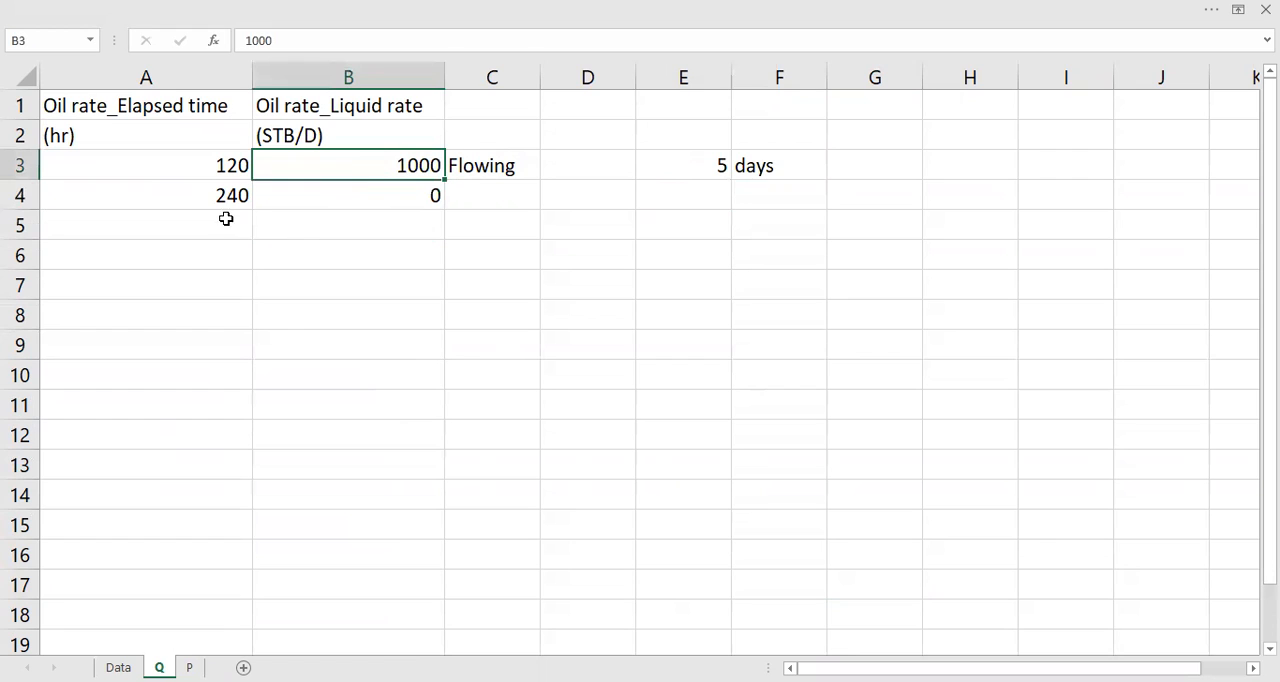
left_click_drag(418, 198, 500, 194)
left_click(495, 190)
type("Shut-in")
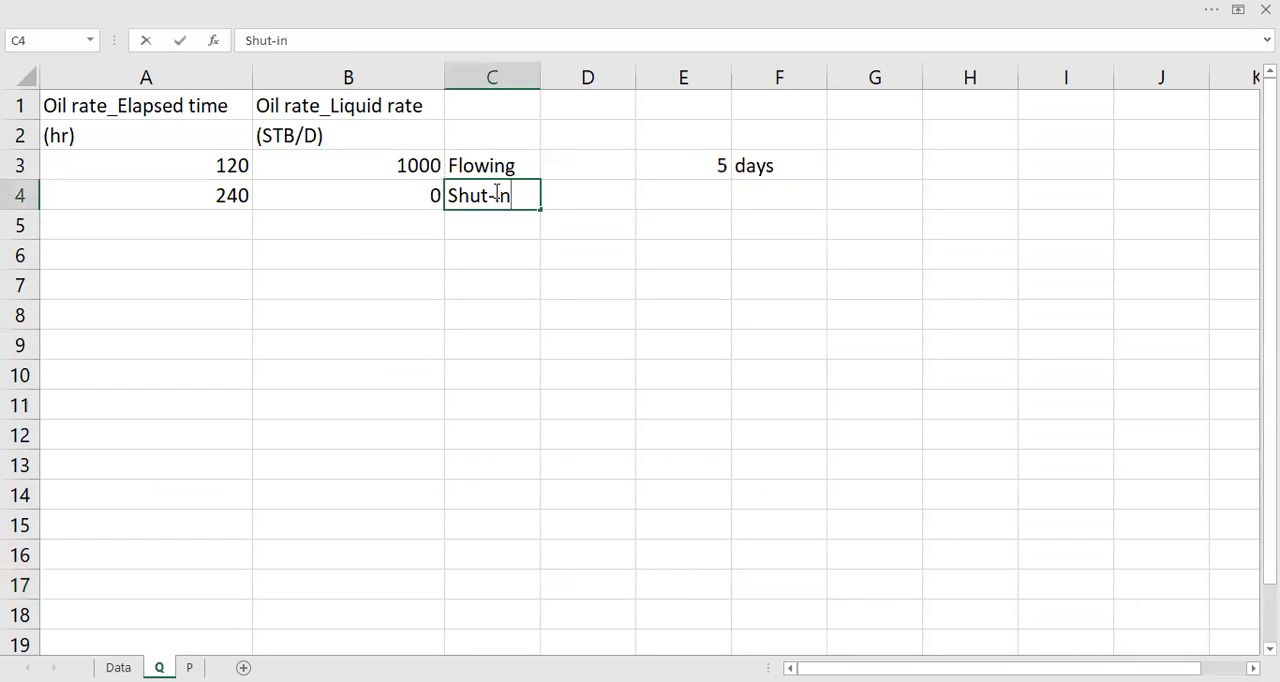
key("Return")
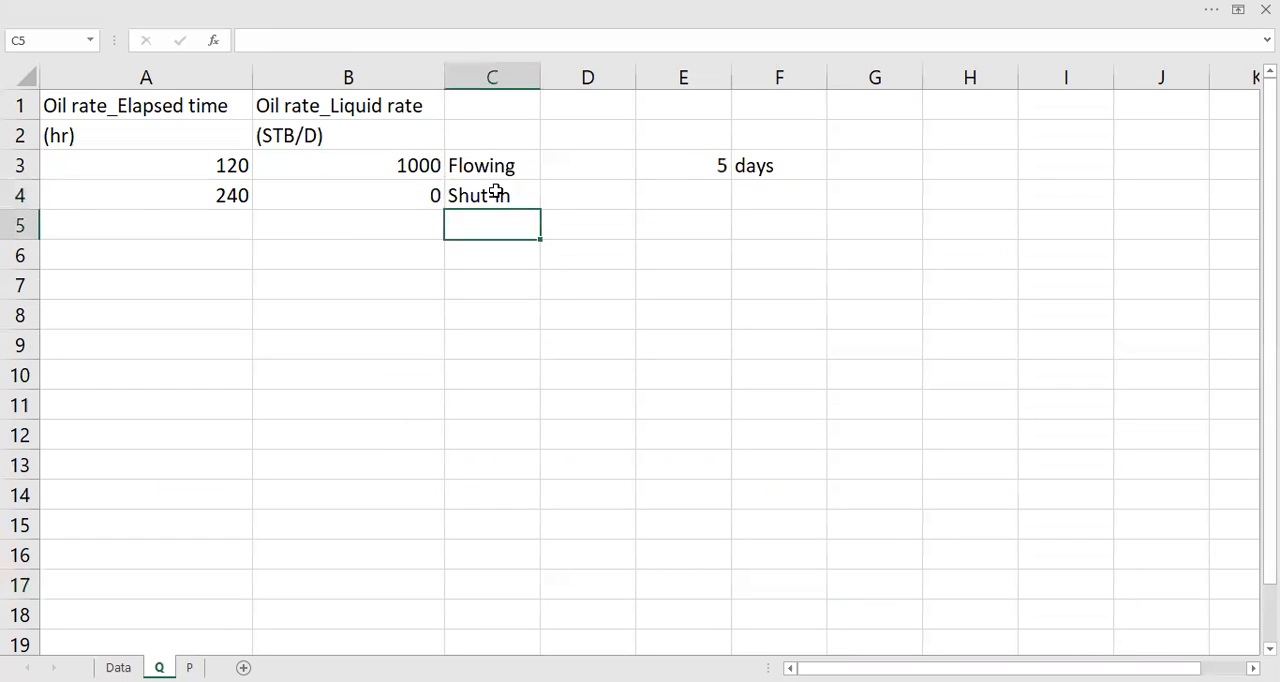
Step: Fill the day conversion formula in E3 and the "days" label in F3 down to row 4
left_click(728, 167)
left_click_drag(731, 178, 732, 210)
left_click(821, 182)
left_click_drag(821, 182, 826, 200)
left_click(951, 192)
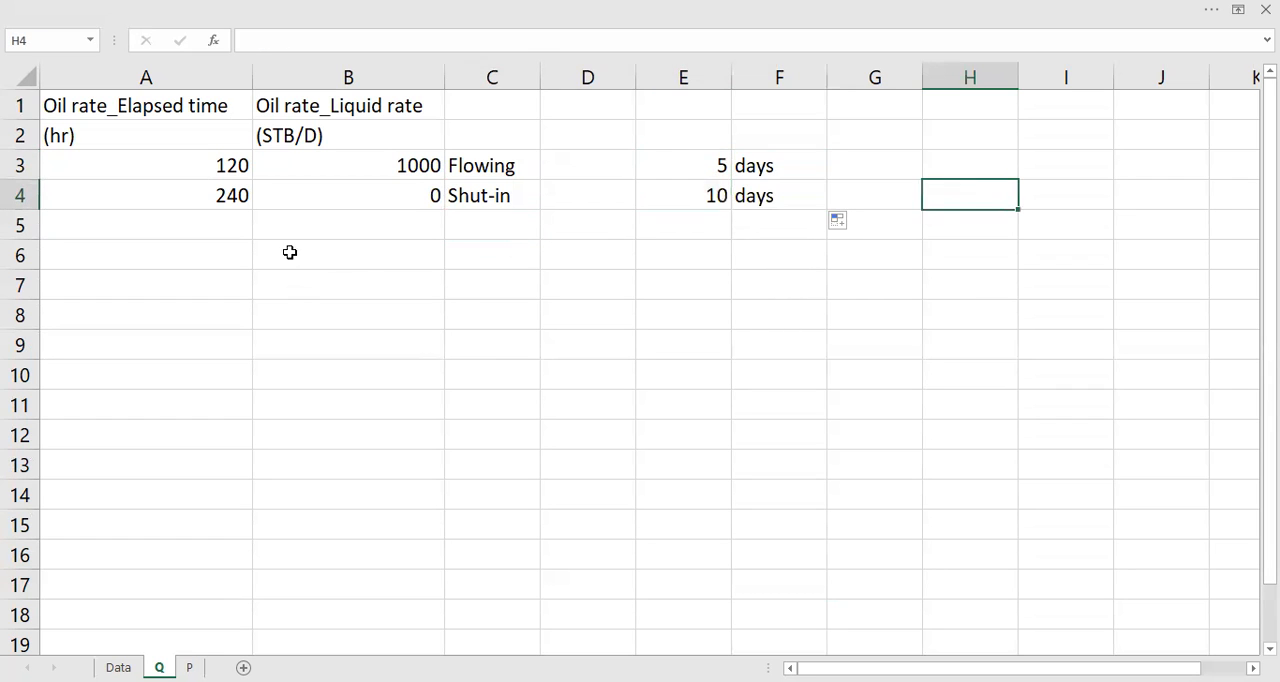
Step: Review the elapsed times and liquid rates of the flowing and shut-in periods on sheet Q
left_click(368, 198)
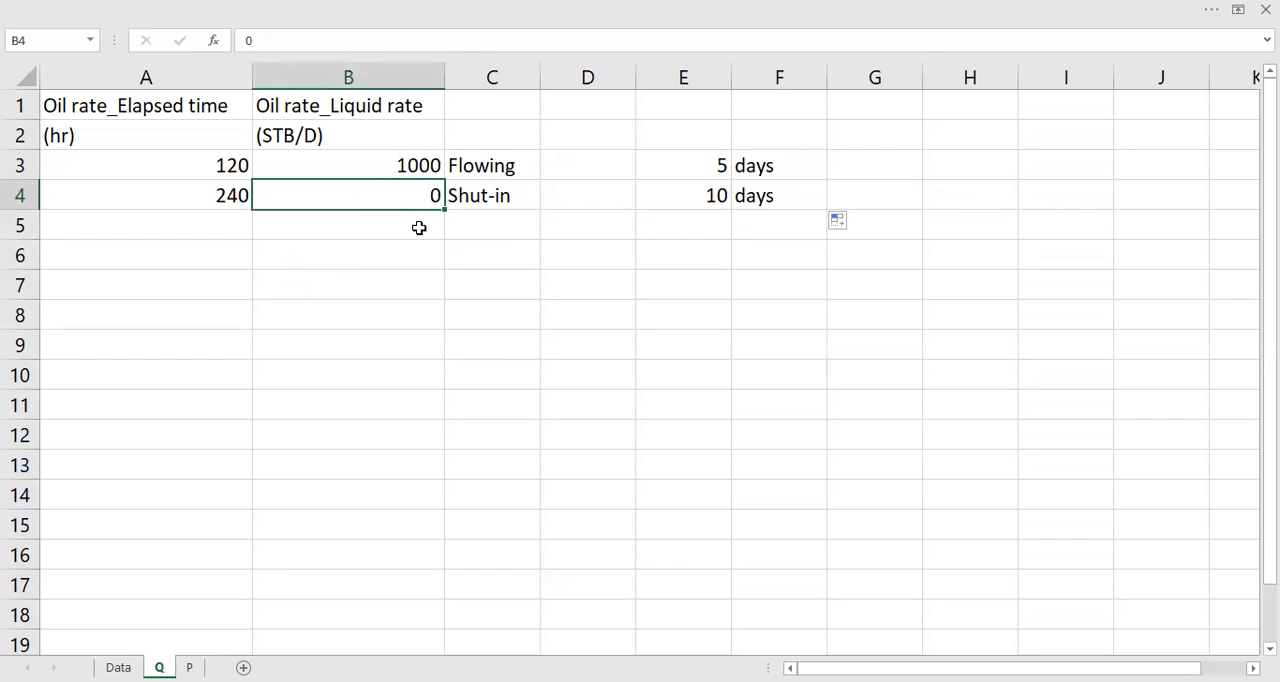
left_click(331, 224)
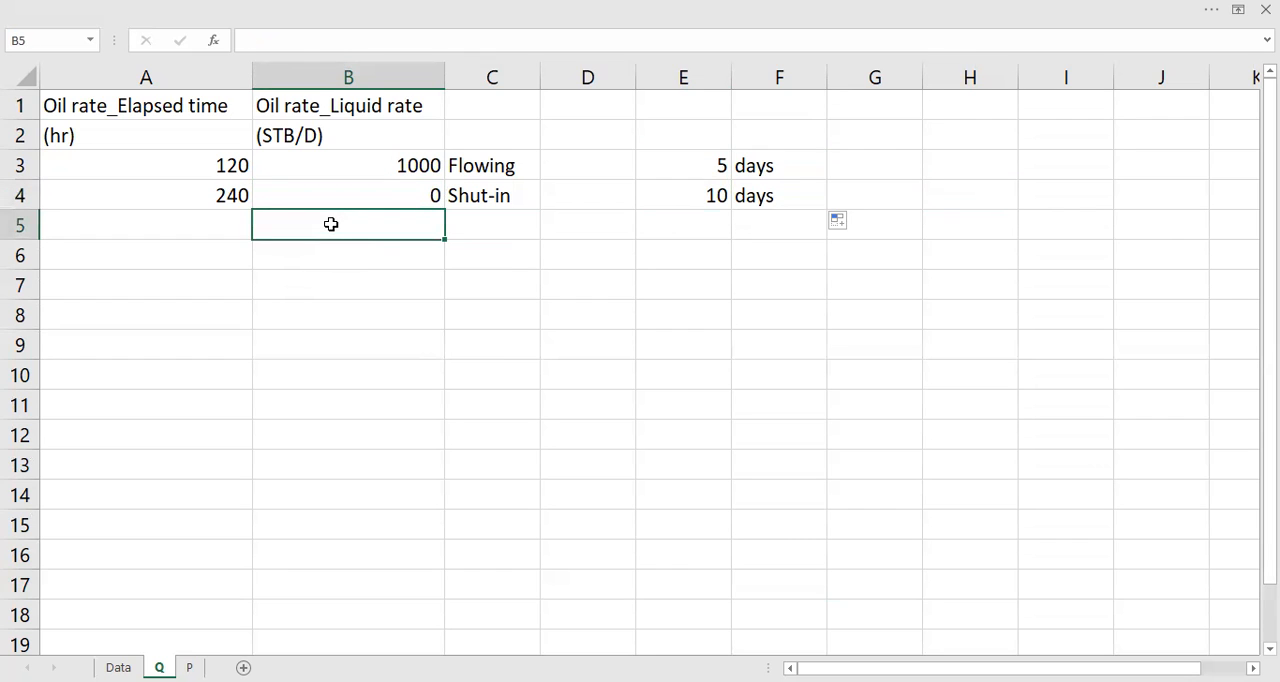
left_click_drag(228, 166, 280, 191)
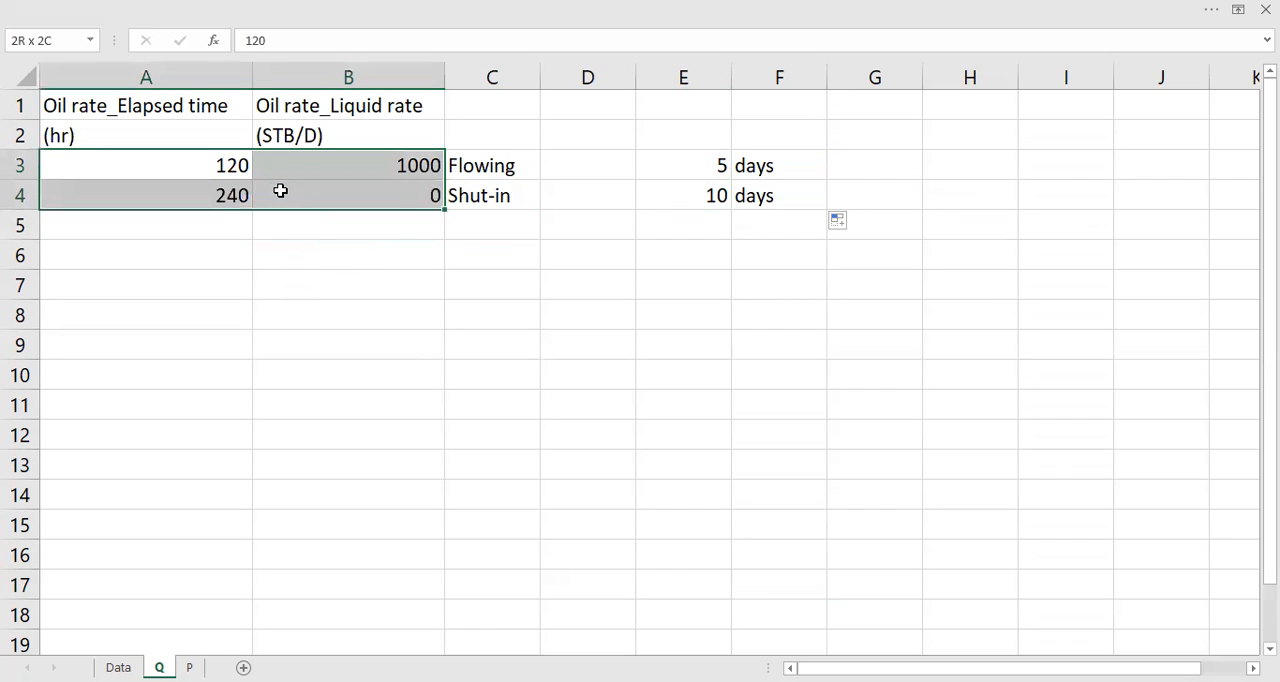
left_click(353, 256)
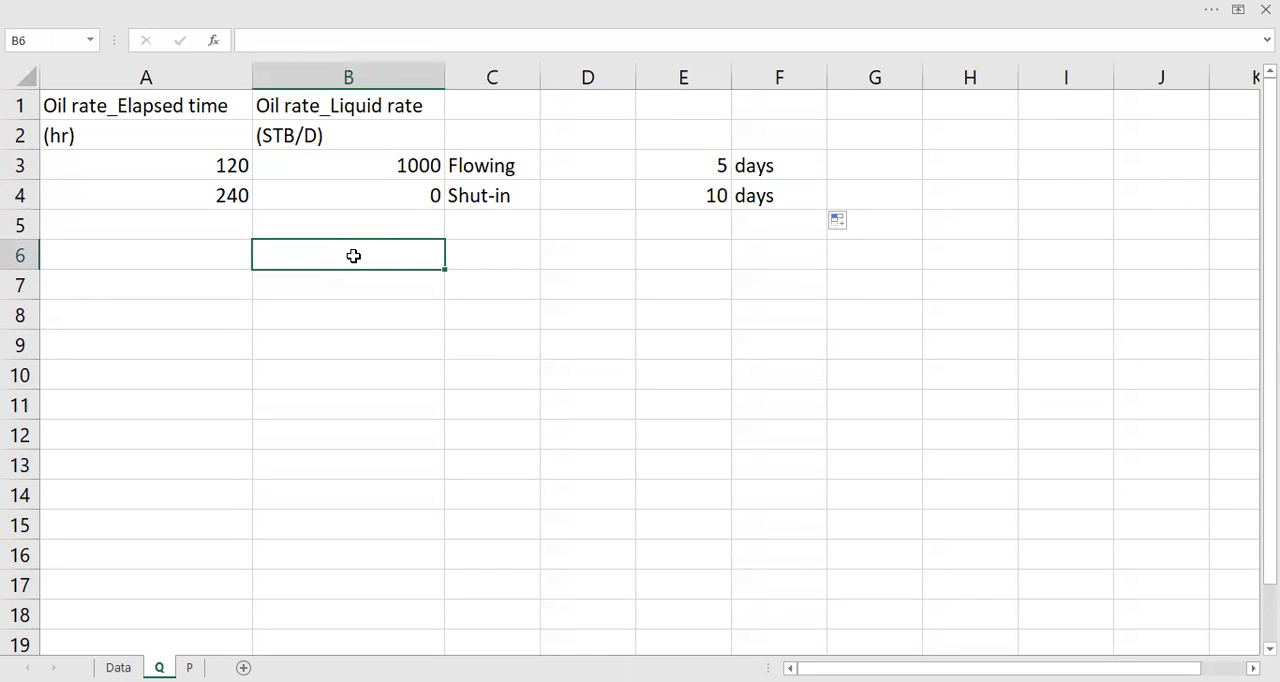
left_click(228, 198)
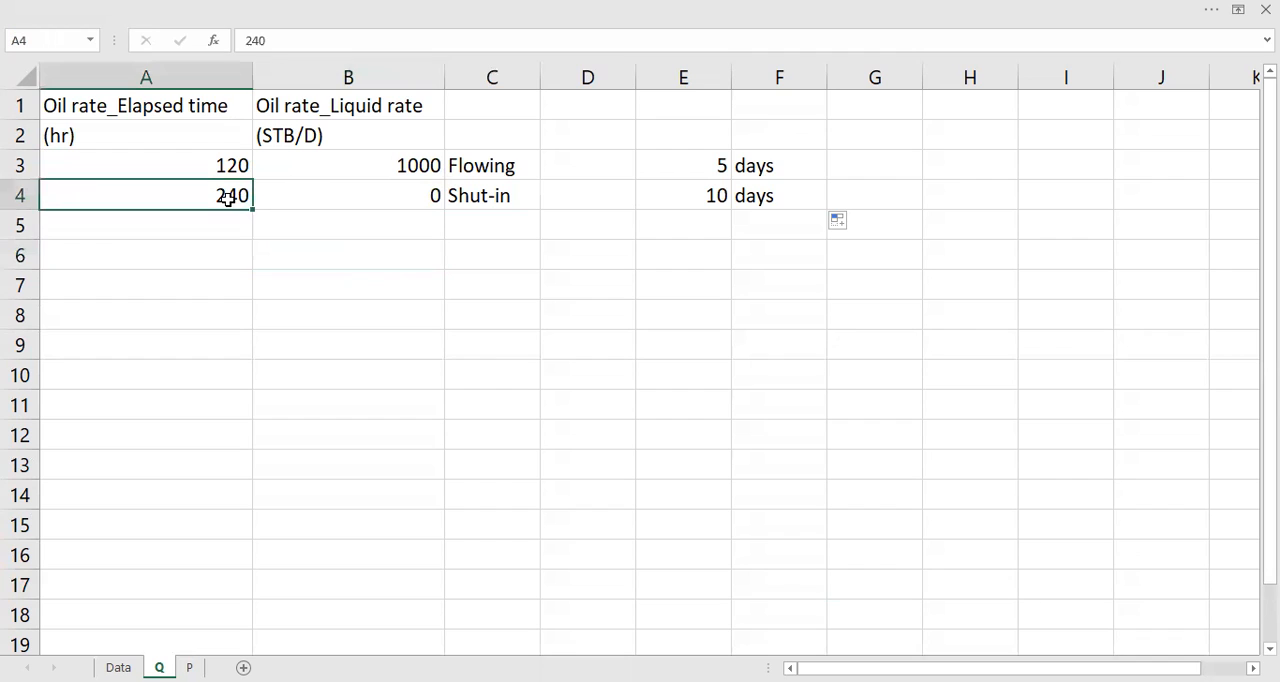
left_click(386, 196)
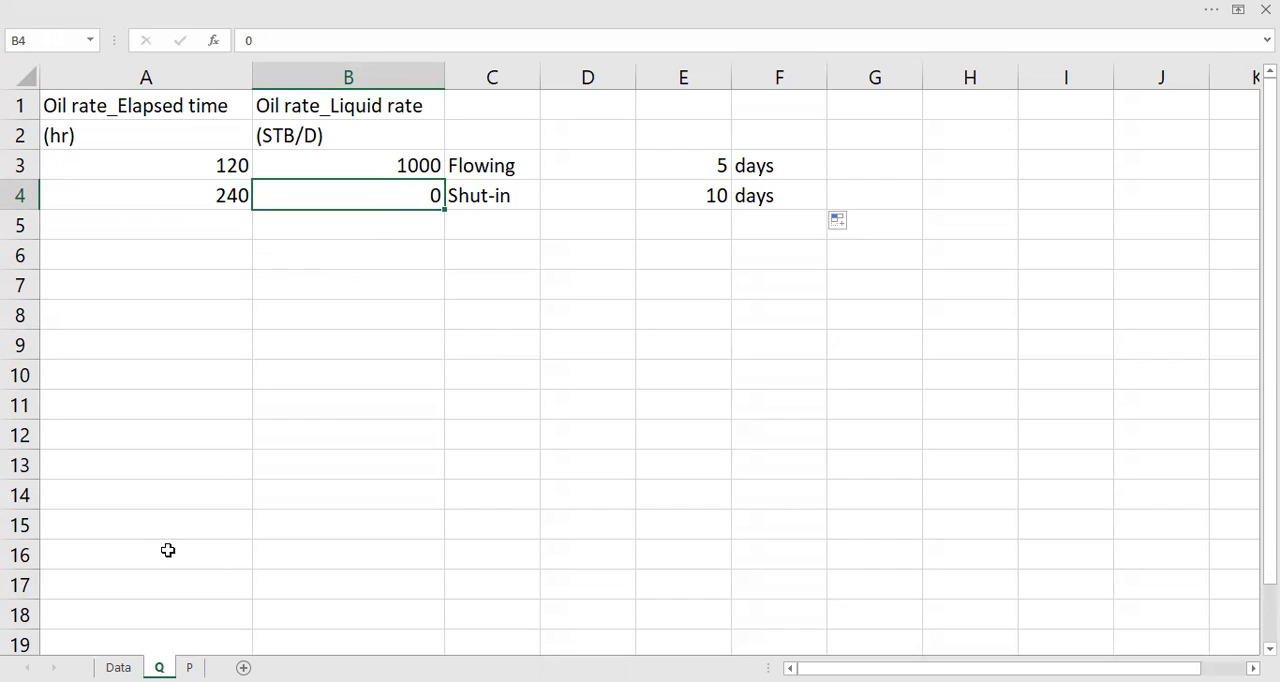
Step: Examine the elapsed time and pressure columns on sheet P together with the chart plotted from them
left_click(190, 667)
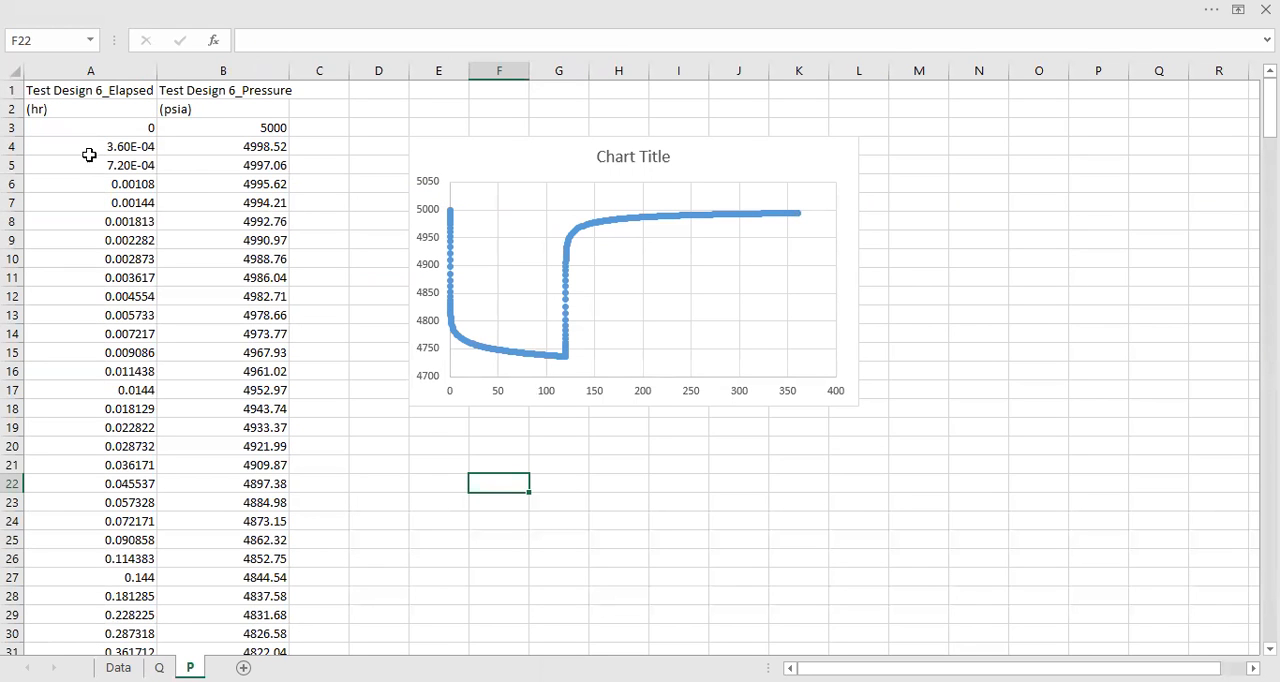
left_click_drag(91, 131, 217, 127)
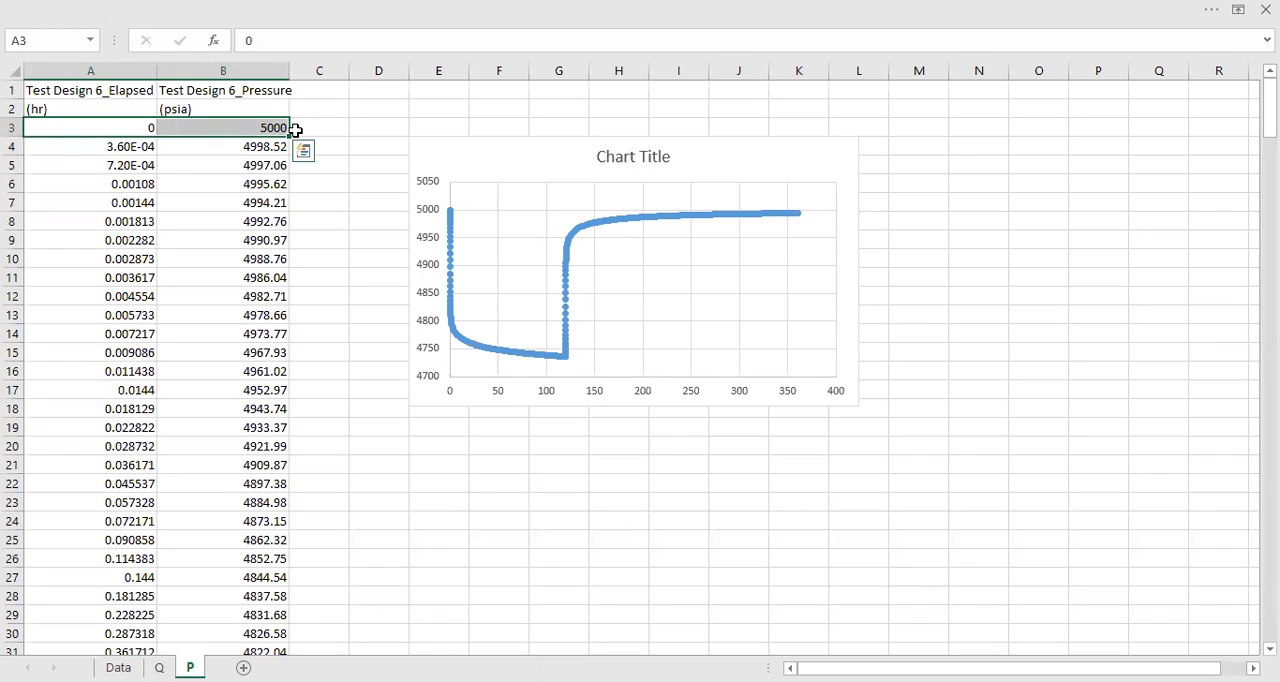
left_click(319, 130)
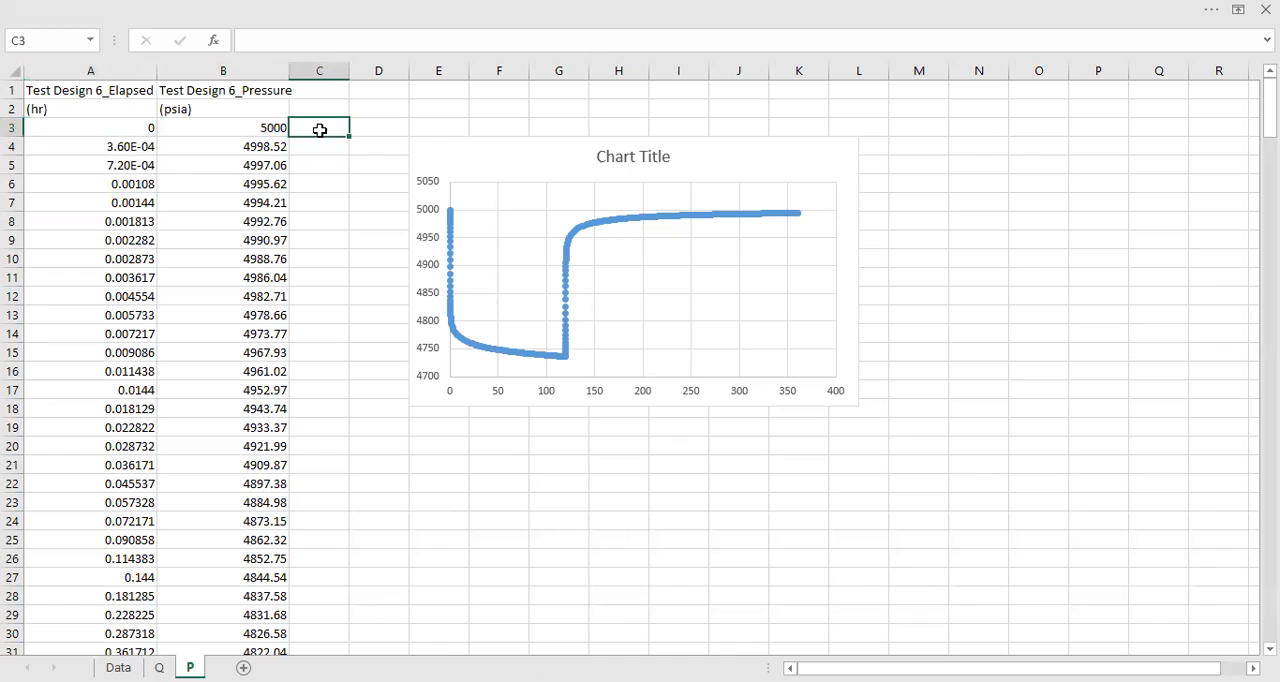
left_click(119, 128)
left_click_drag(119, 128, 207, 142)
left_click(210, 202)
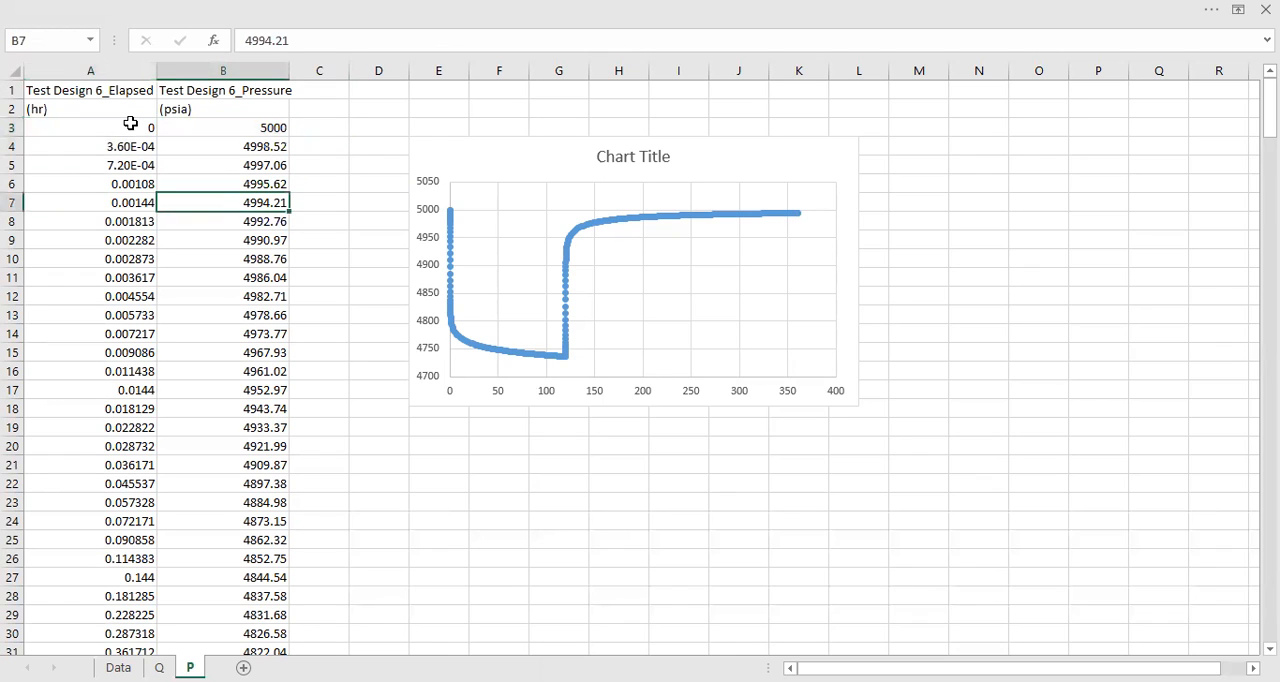
left_click_drag(130, 123, 138, 228)
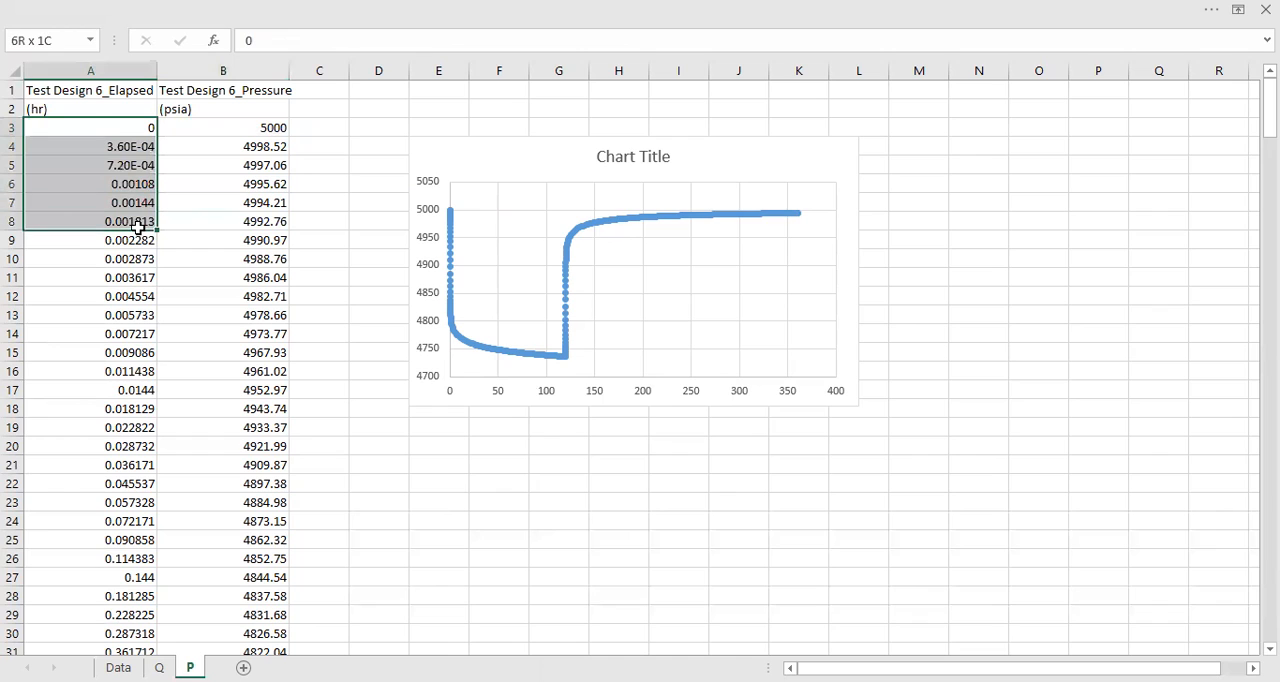
left_click(44, 107)
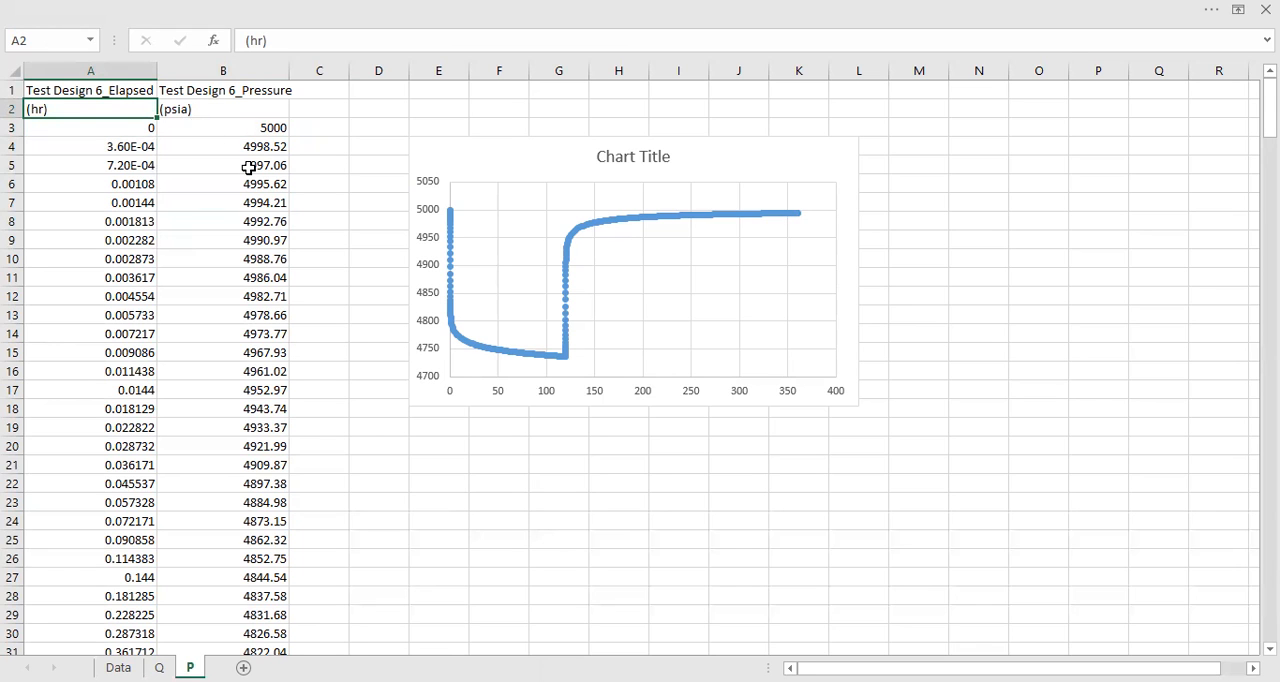
scroll(248, 168, "up", 2)
left_click_drag(177, 127, 286, 130)
left_click(177, 126)
scroll(180, 130, "down", 2)
left_click(254, 130)
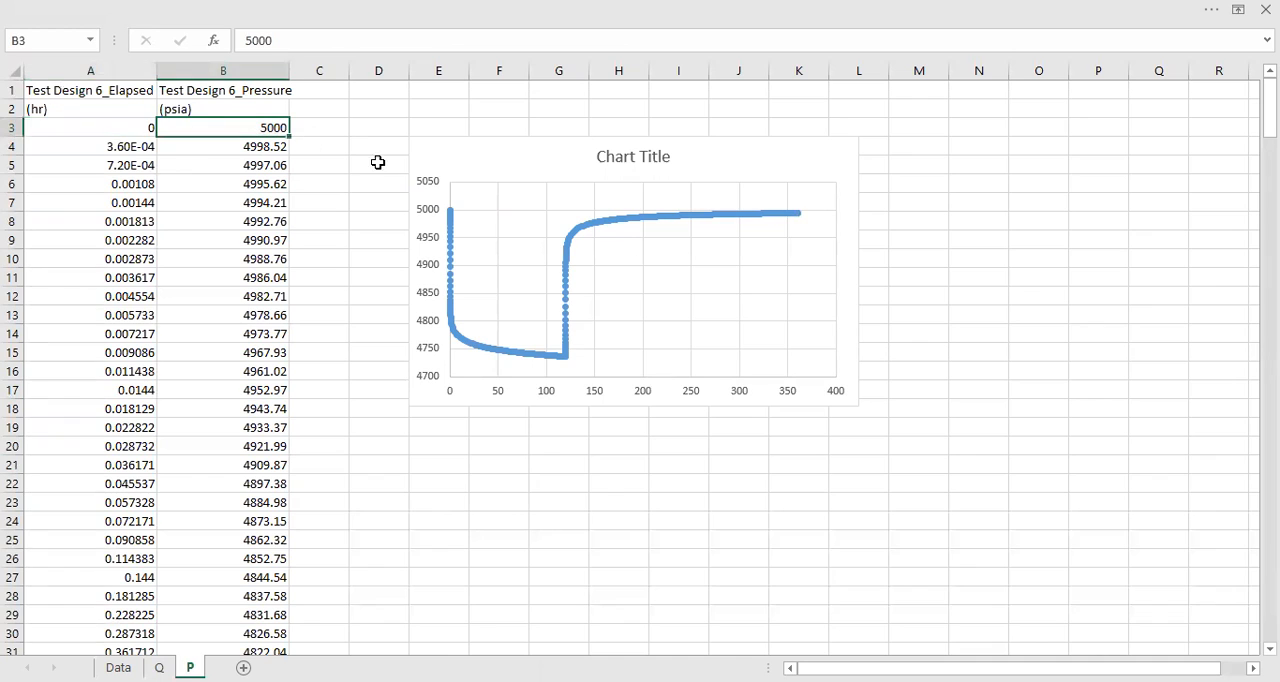
left_click(640, 221)
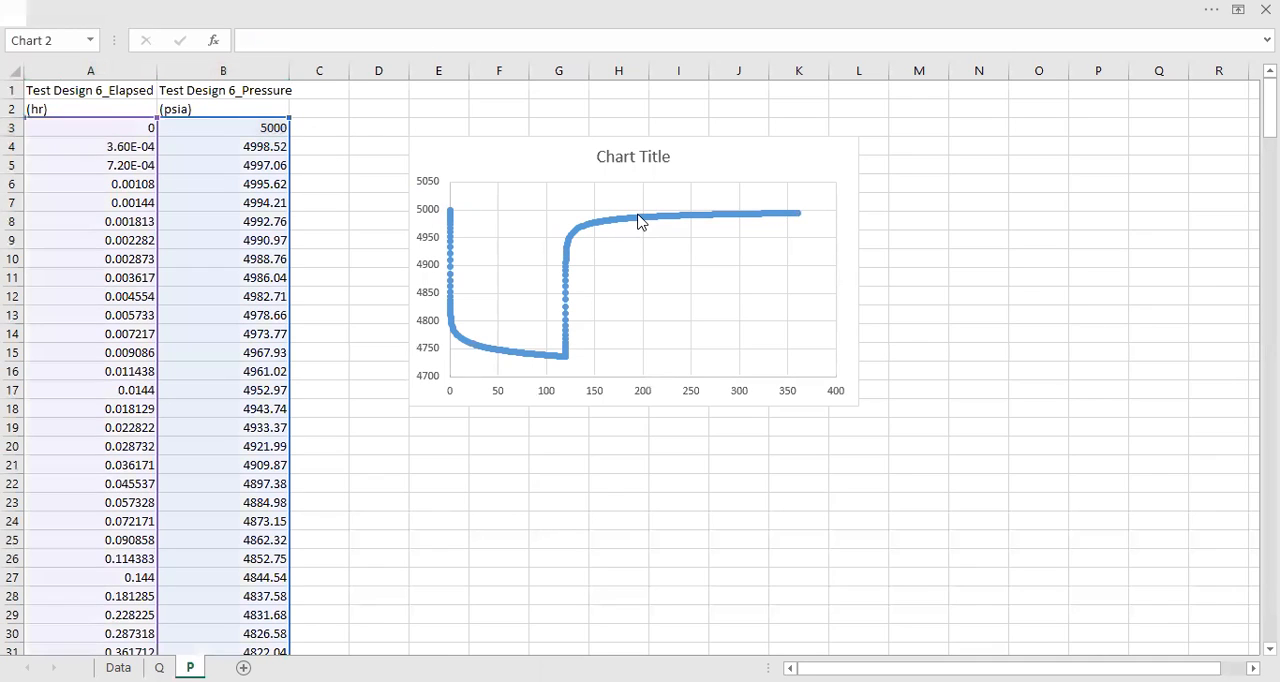
left_click(990, 292)
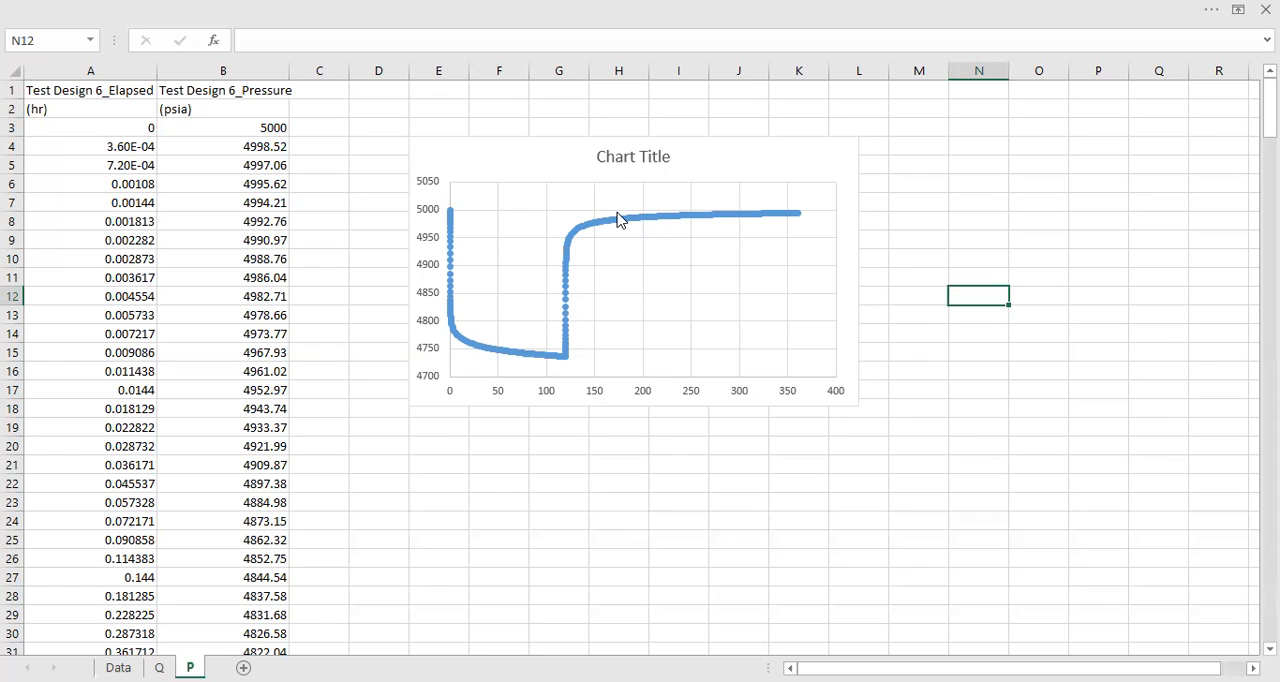
Step: Switch to KAPPA-Workstation Saphir and start a new blank document, accepting the default time and spatial references
mouse_move(618, 220)
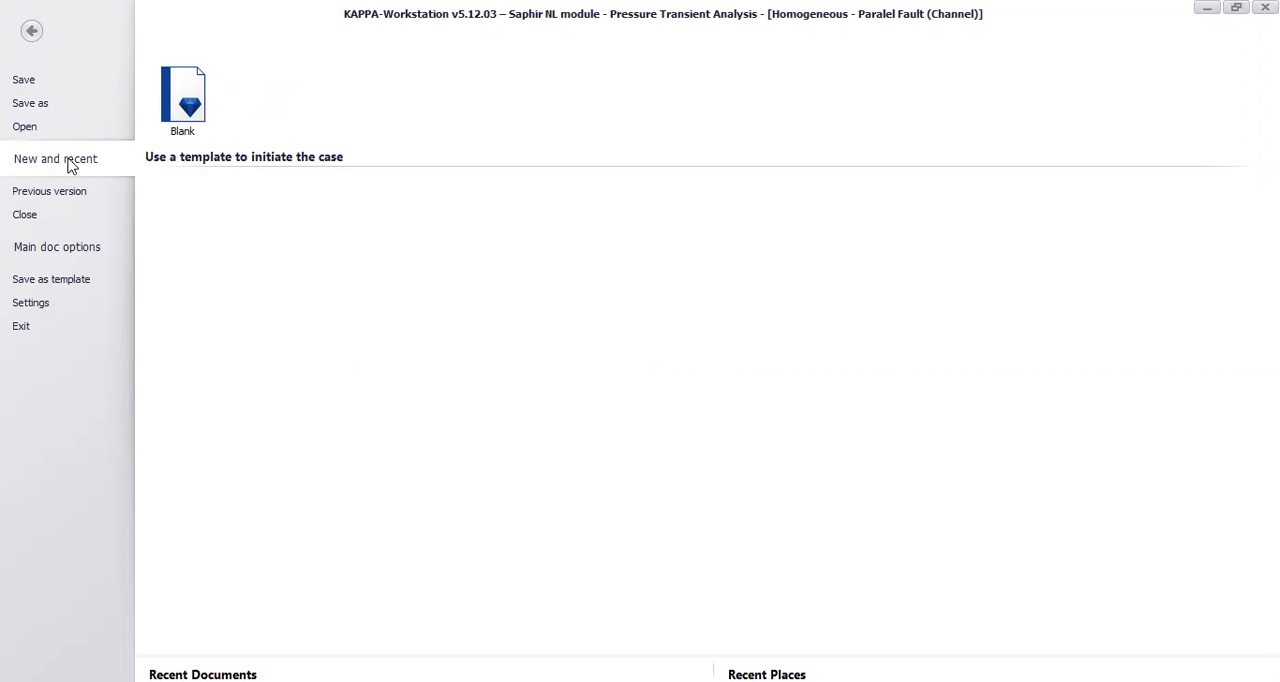
left_click(175, 113)
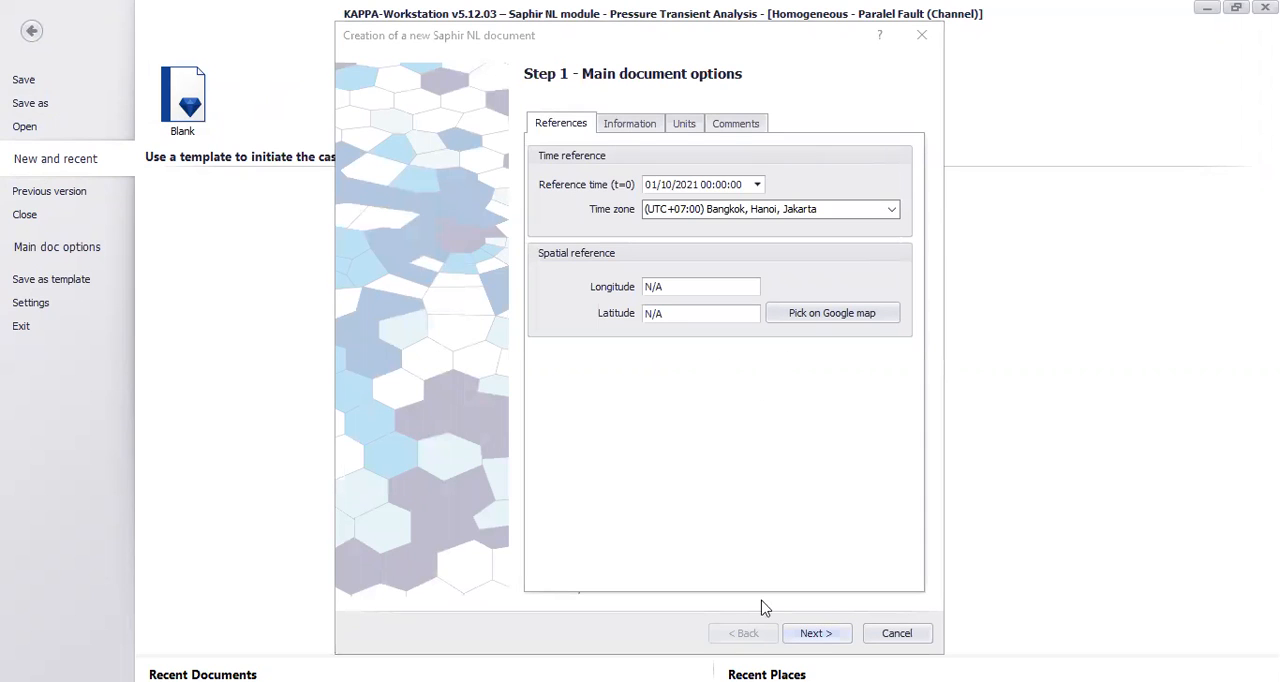
left_click(815, 633)
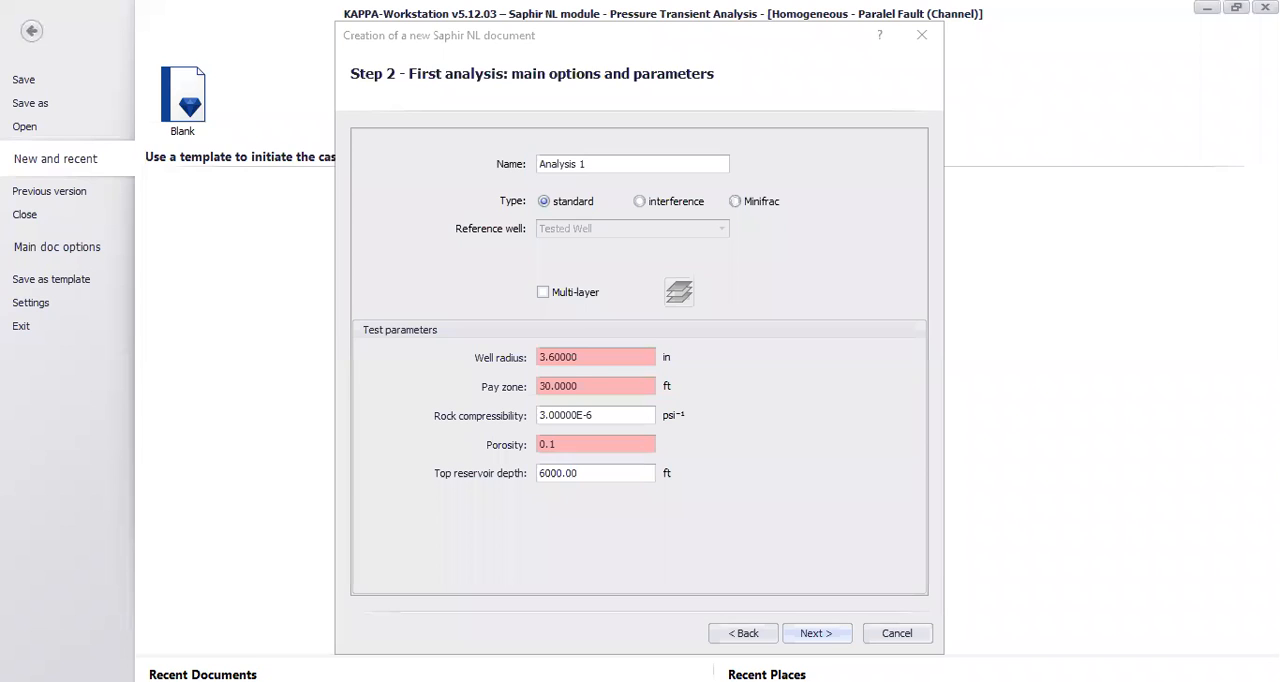
Step: Set the first analysis's pay zone to 50 ft and porosity to 0.2, keeping the other test parameters
left_click_drag(594, 357, 538, 360)
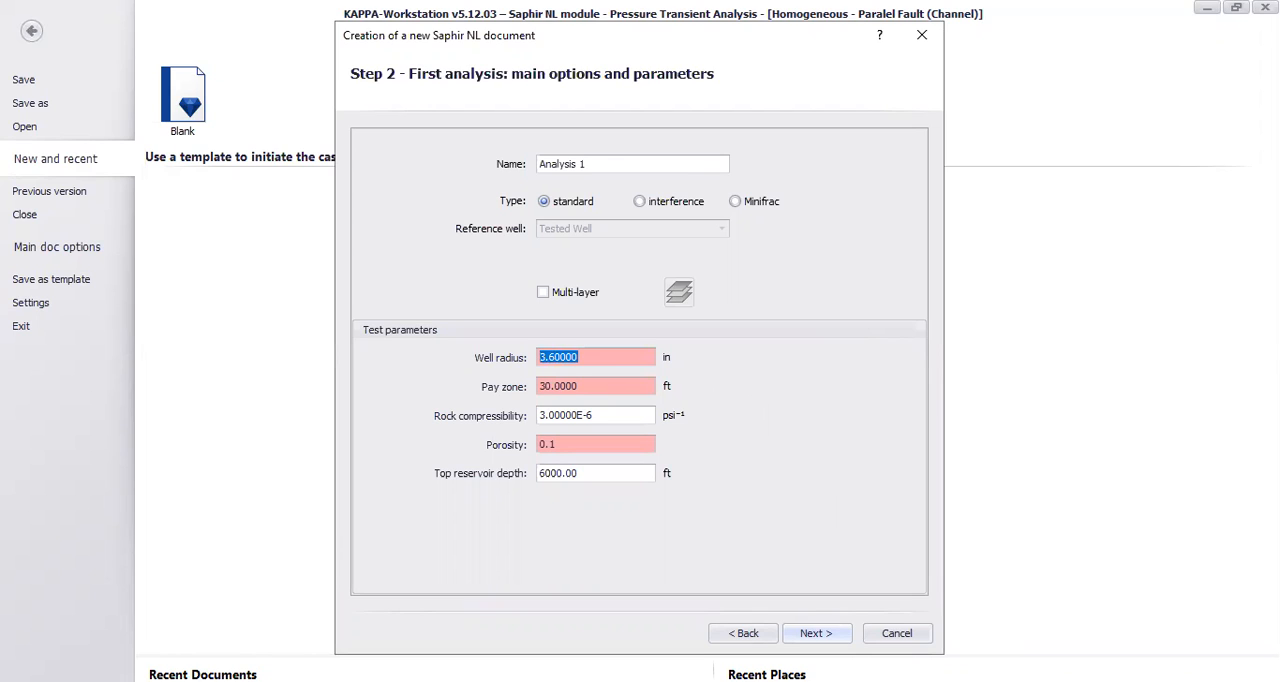
left_click_drag(597, 387, 476, 390)
type("50")
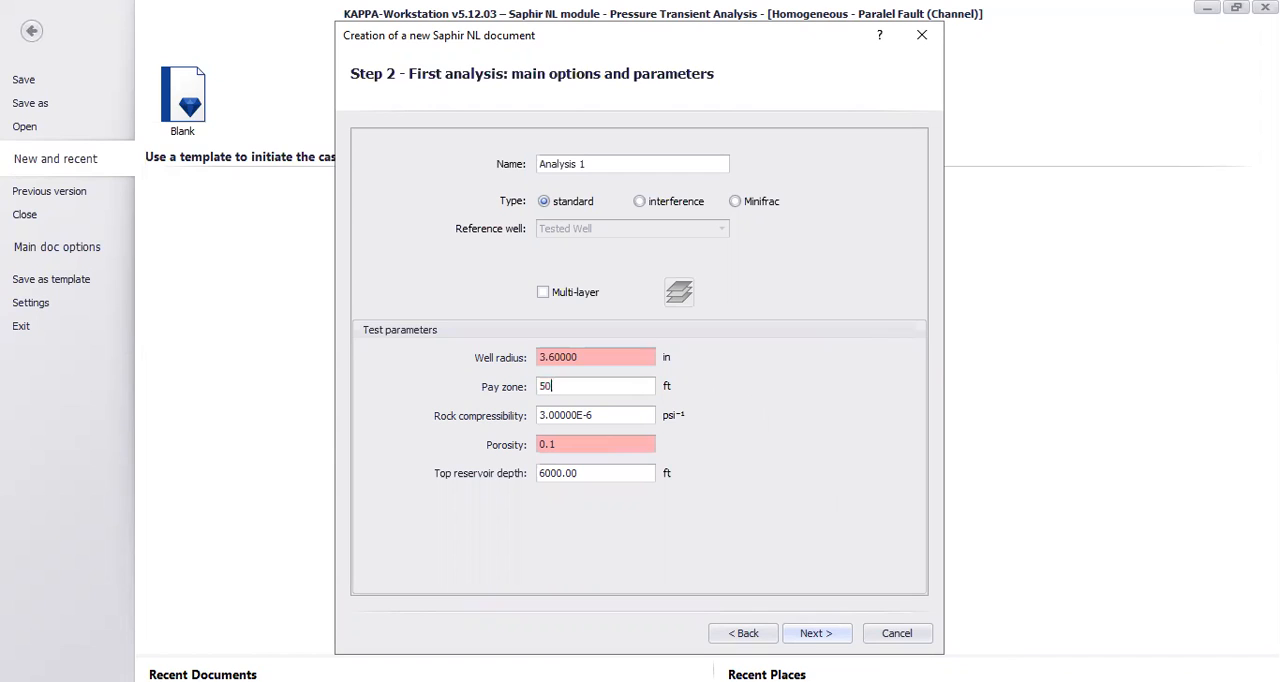
left_click(605, 416)
left_click(560, 443)
key("BackSpace")
type("2")
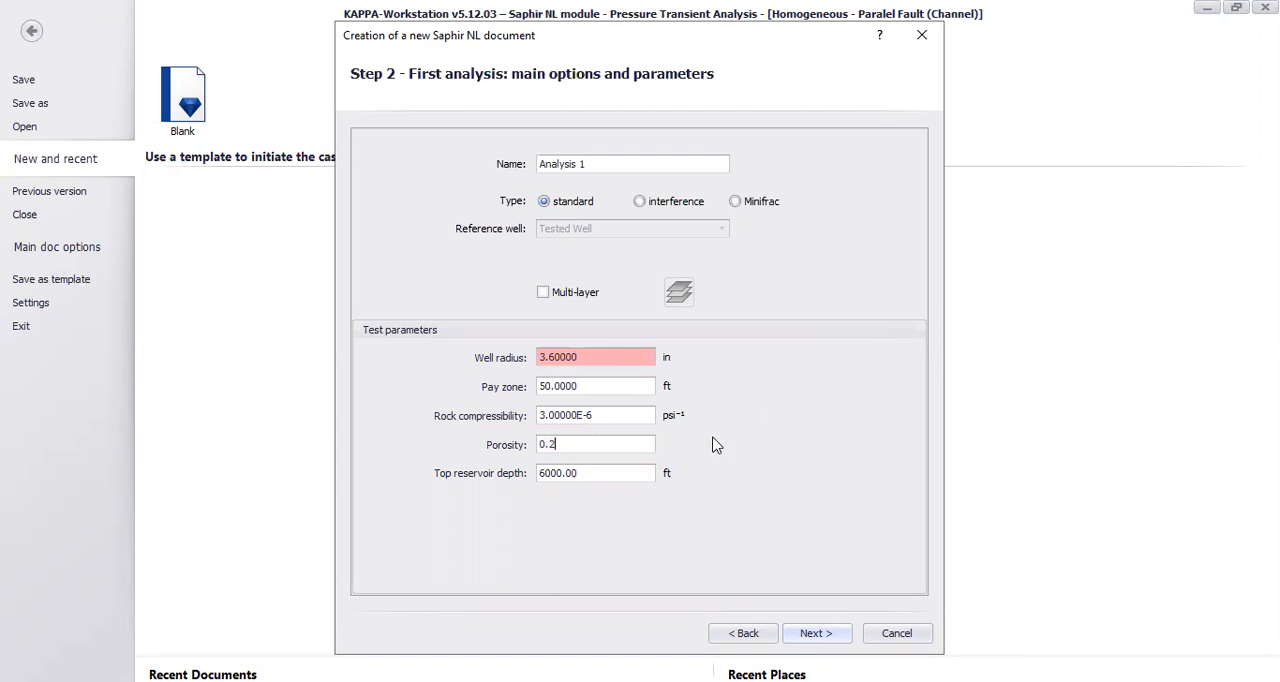
left_click(815, 633)
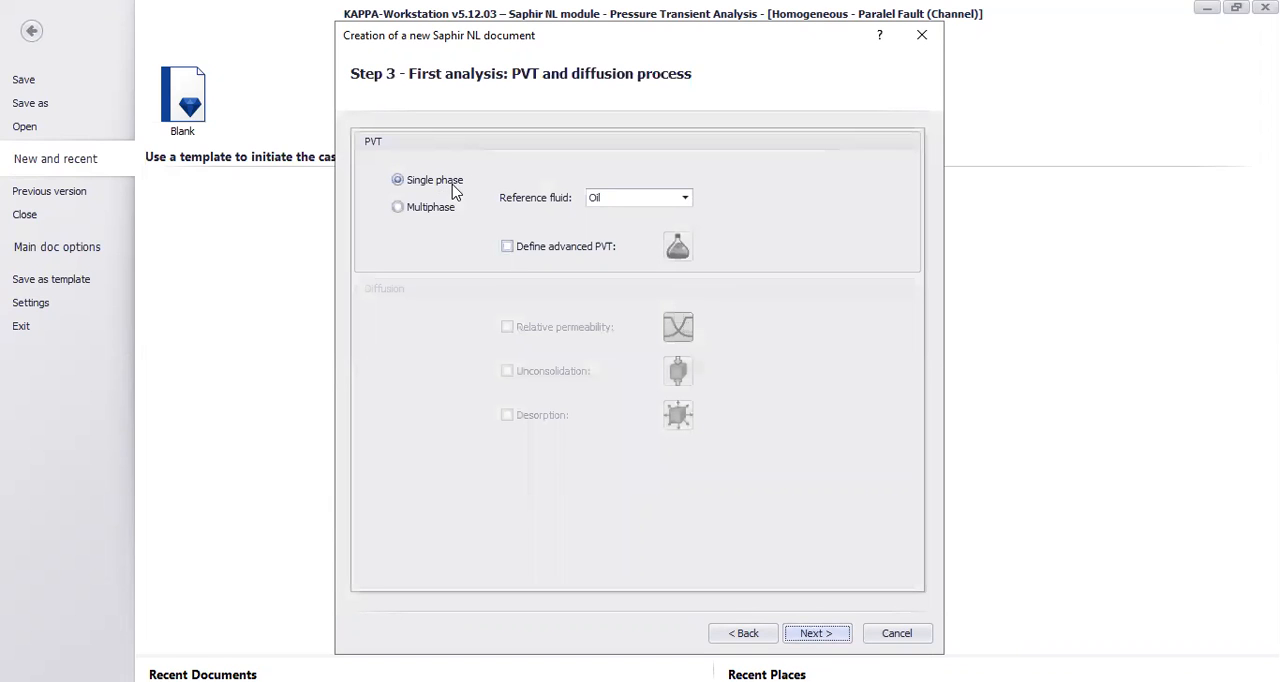
Step: Define the PVT as single phase with oil as the reference fluid
left_click(668, 198)
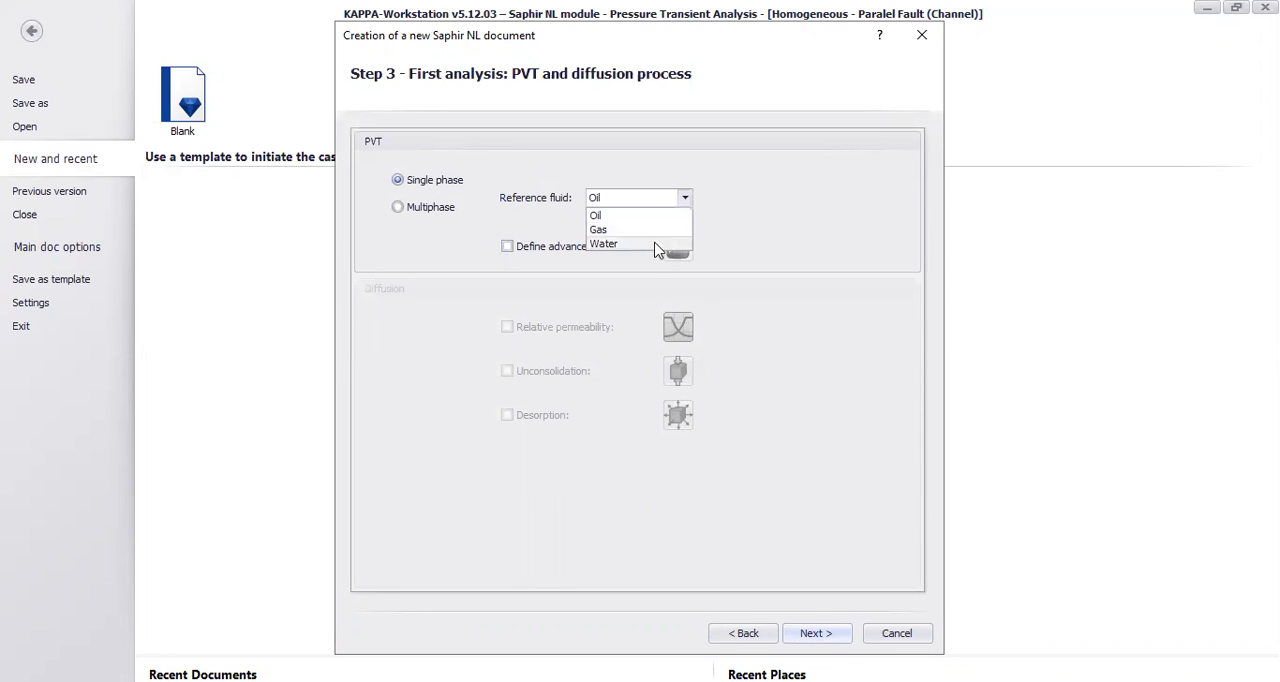
left_click(601, 218)
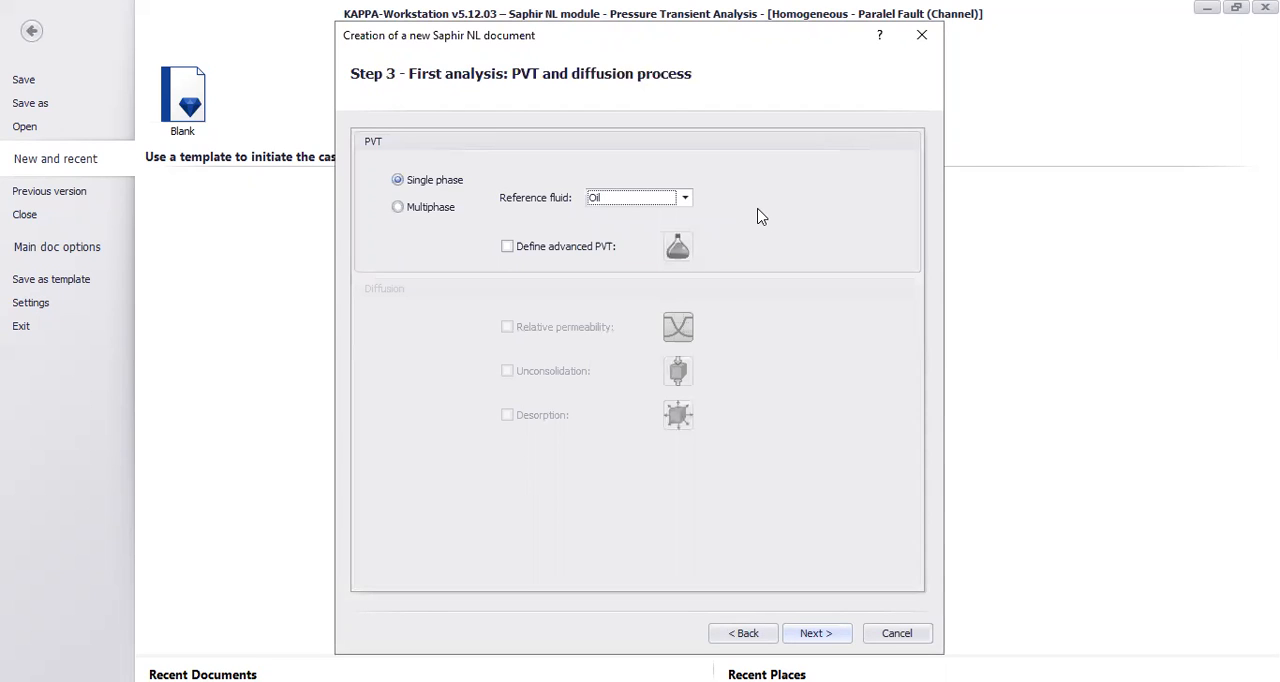
left_click(688, 200)
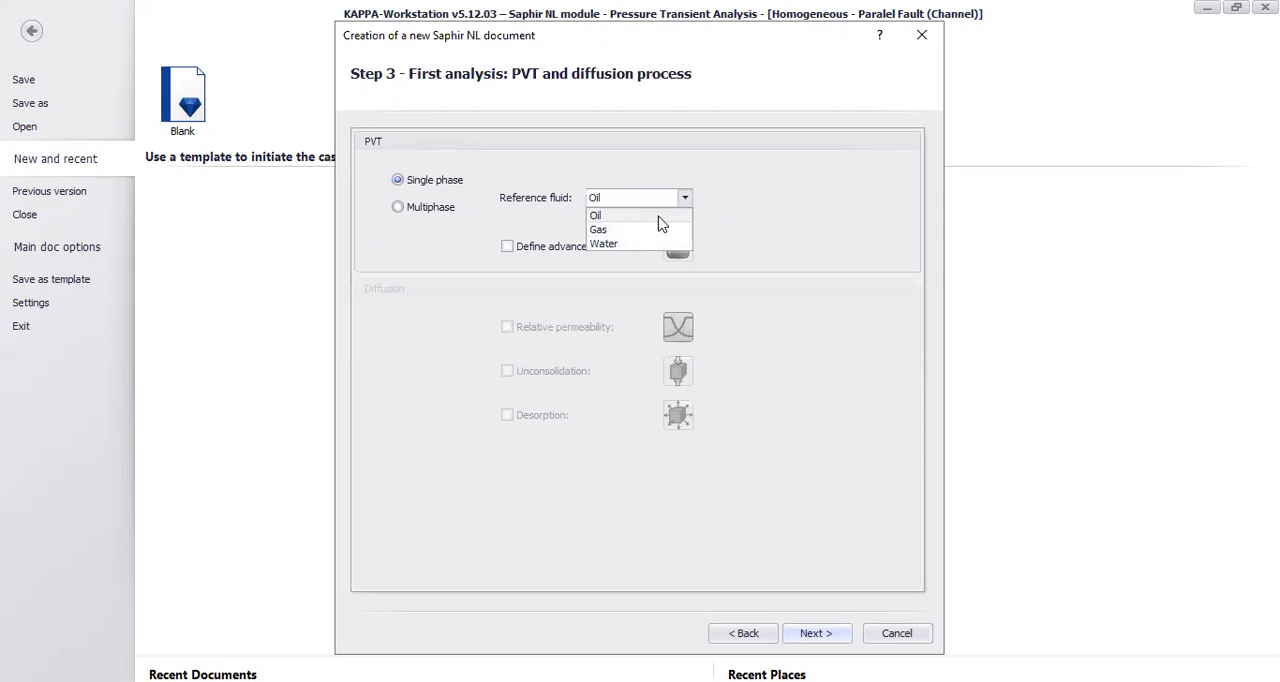
left_click(660, 221)
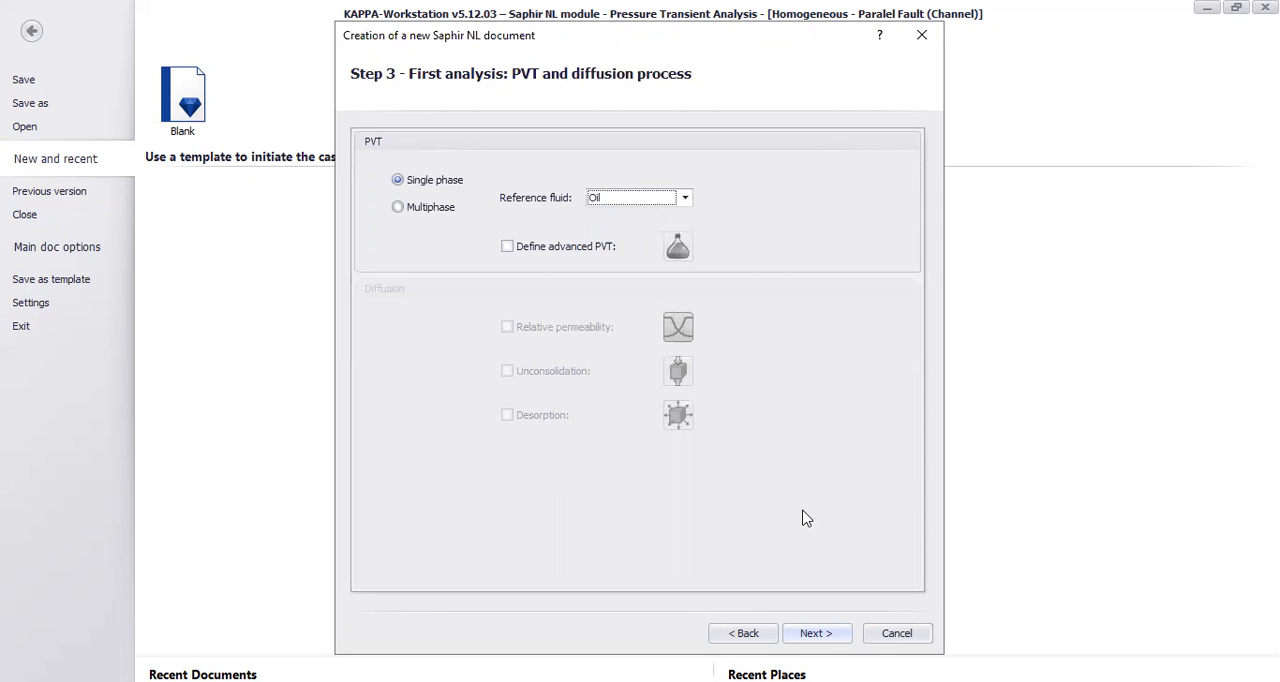
left_click(816, 633)
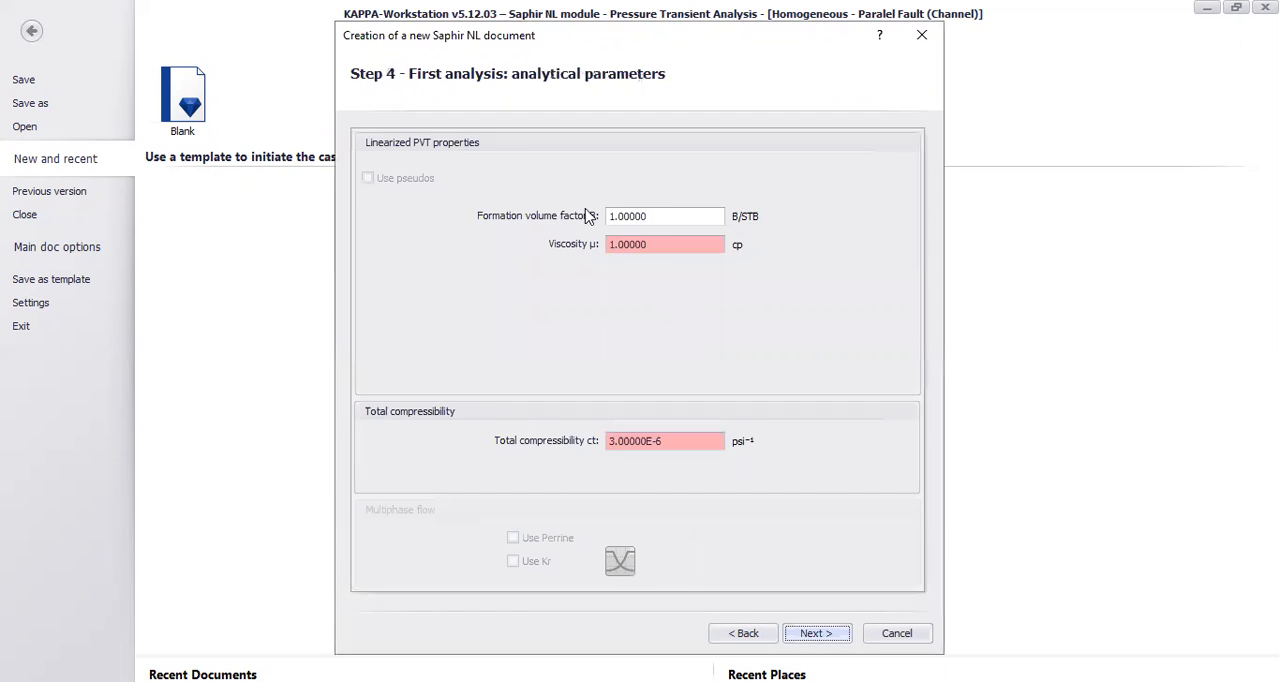
Step: Create the document with the default analytical parameters, numerical parameters and initial loglog model
left_click_drag(677, 215, 591, 216)
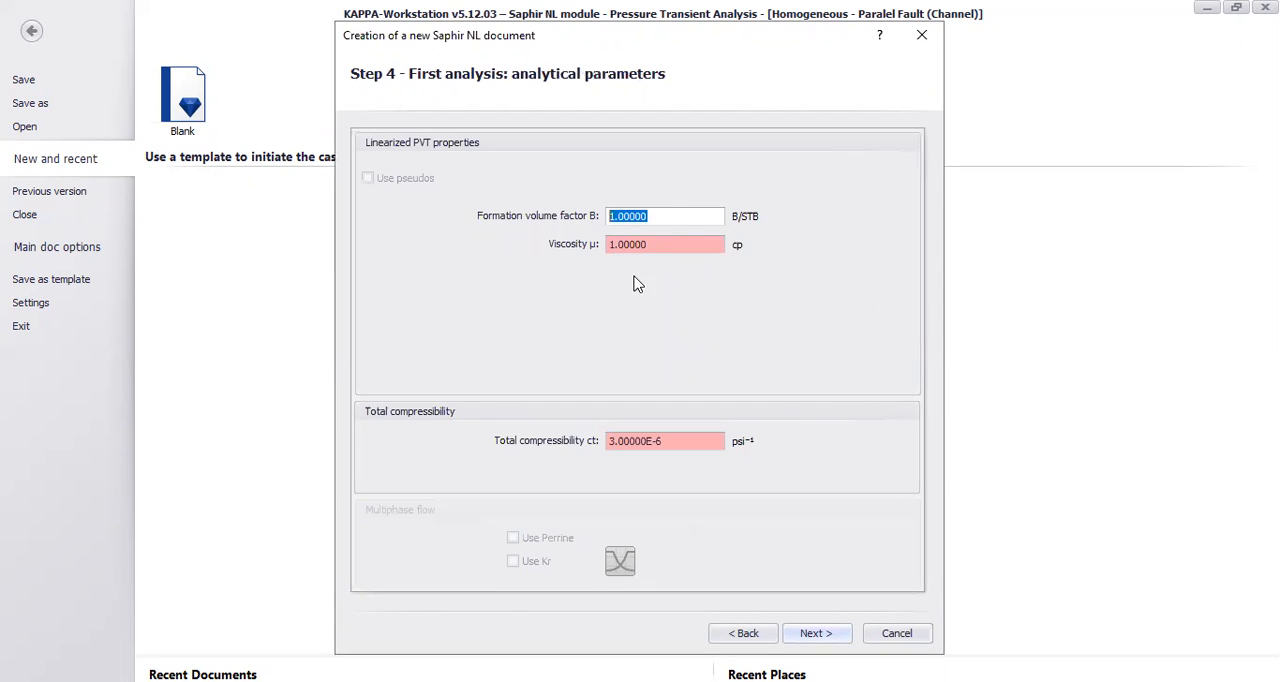
left_click(680, 243)
left_click(836, 636)
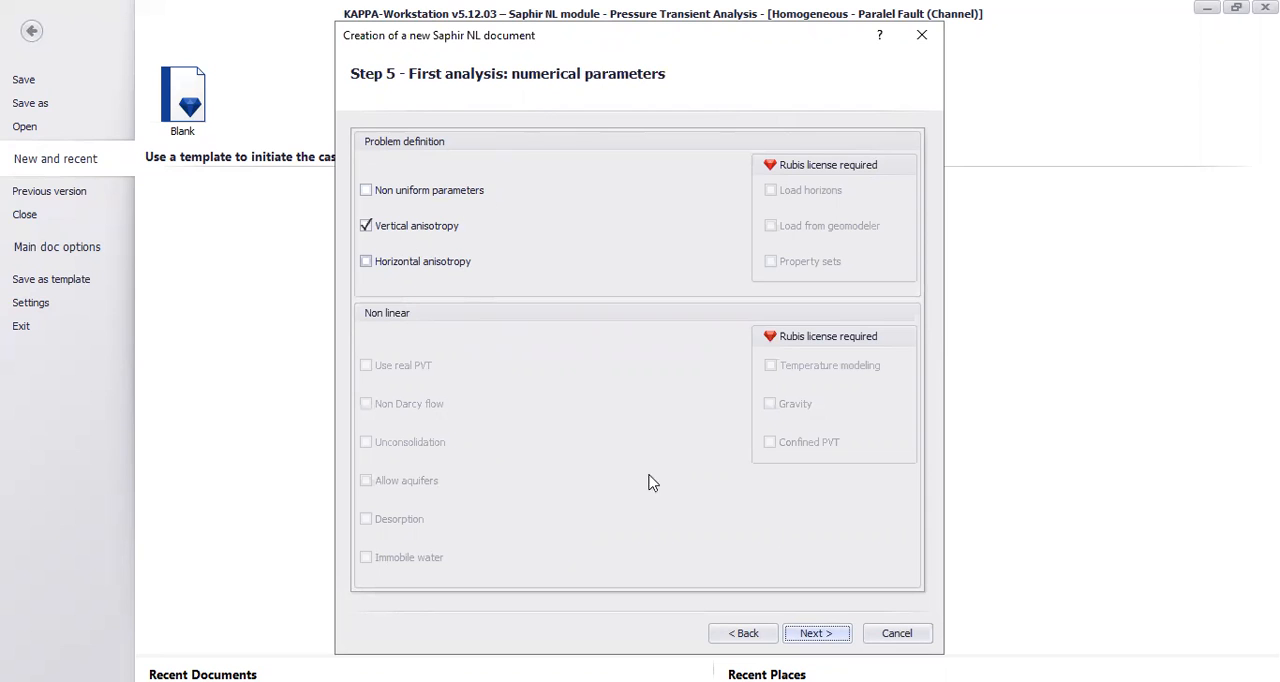
left_click(826, 638)
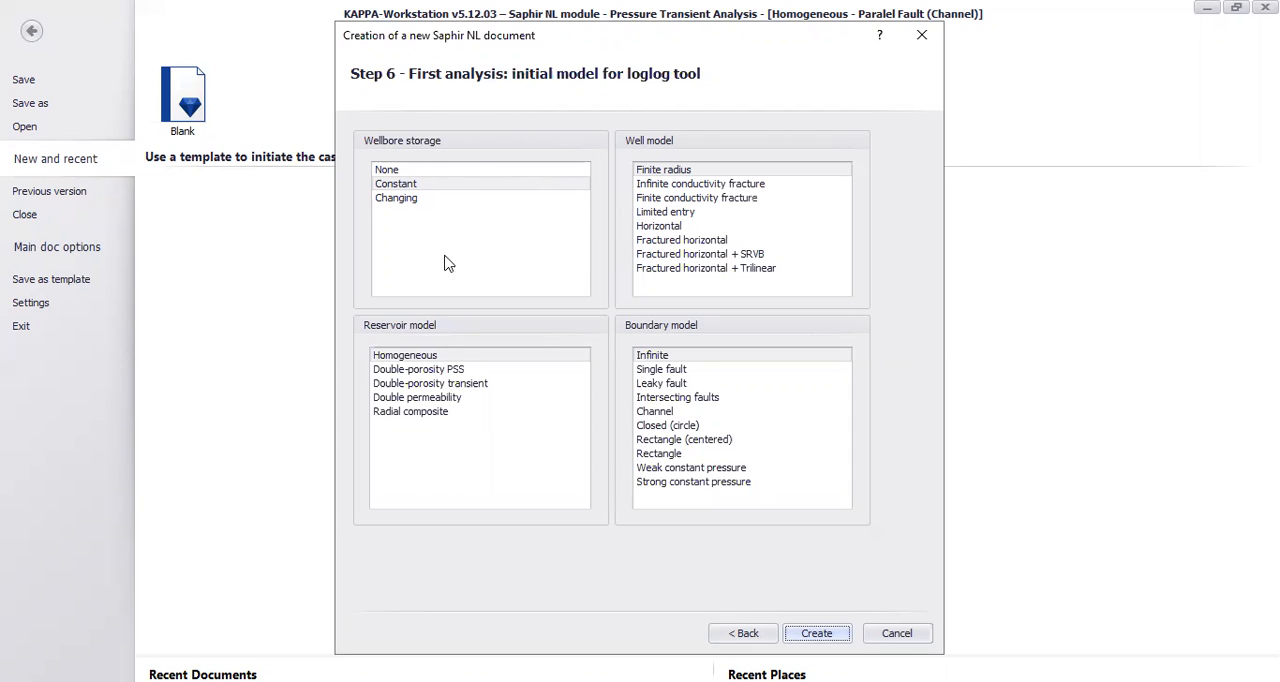
left_click(815, 637)
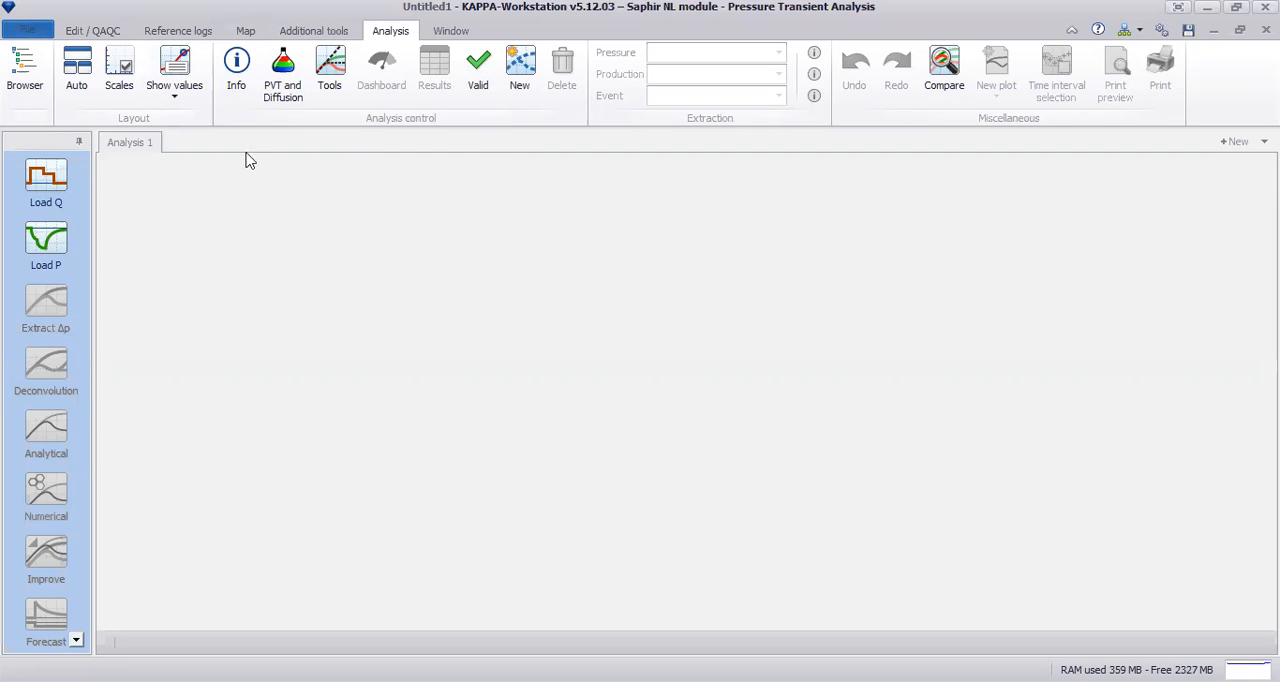
Step: Begin loading the rate history and copy the durations and liquid rates in A3:B4 of the workbook's sheet Q
left_click(52, 203)
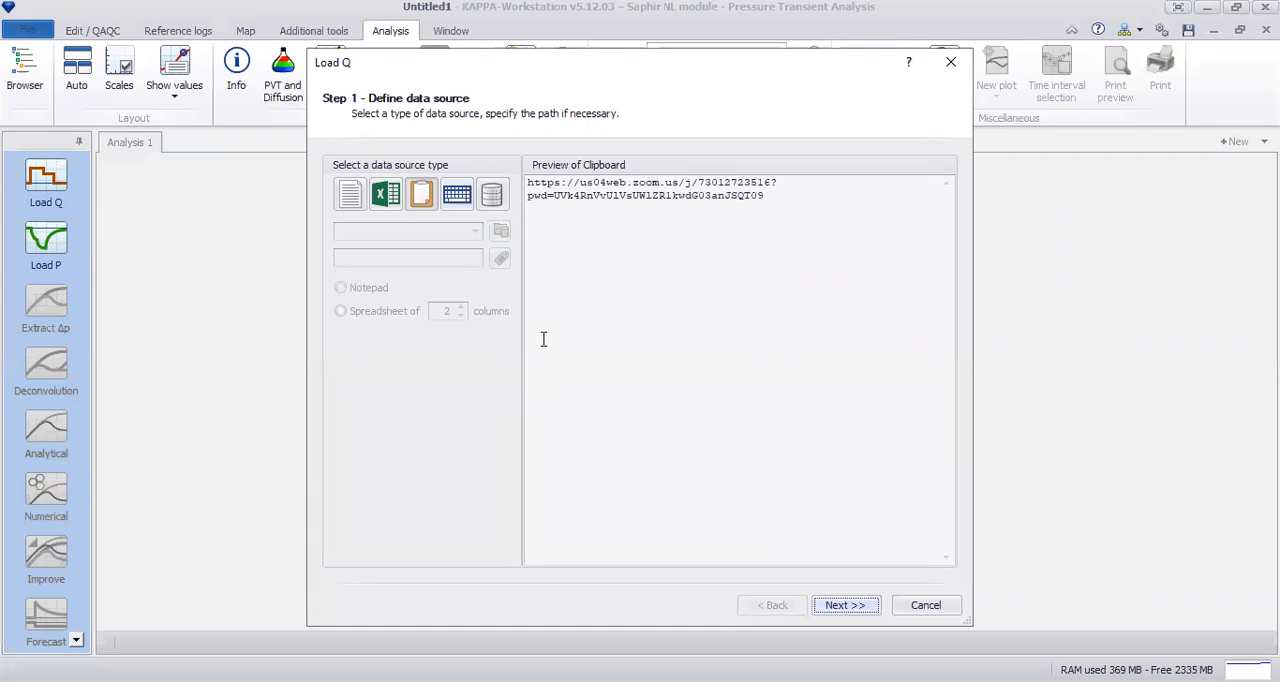
left_click_drag(782, 196, 520, 185)
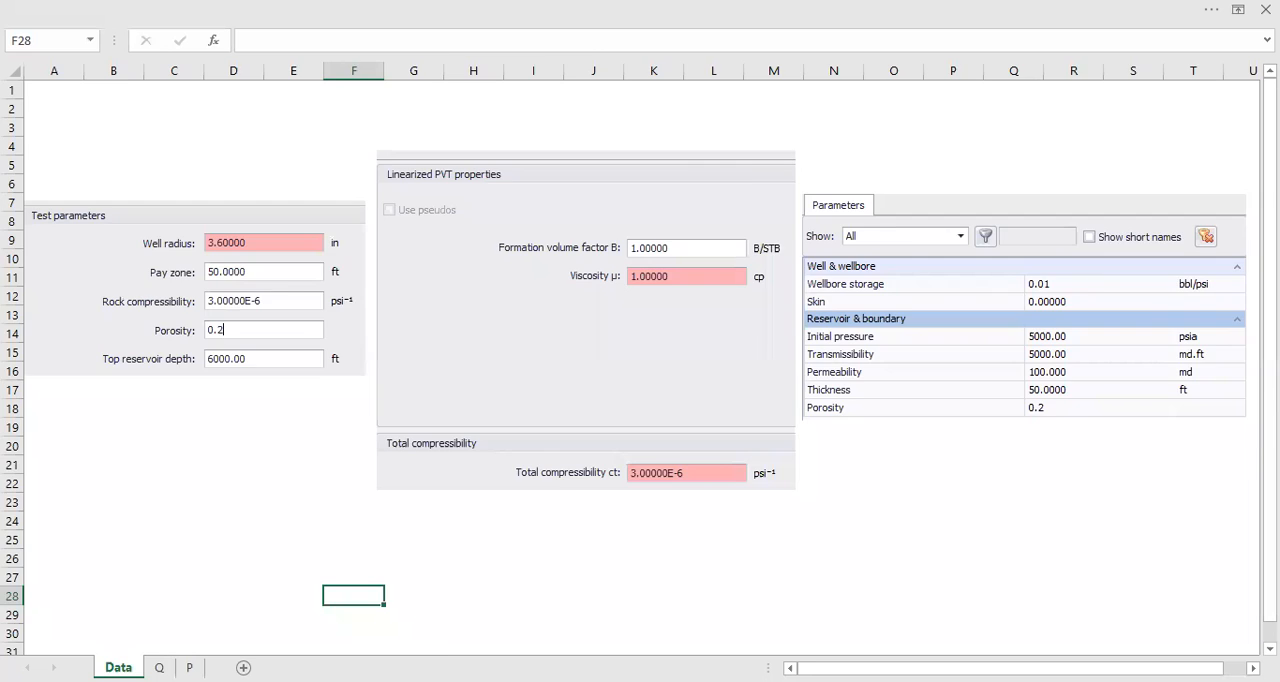
left_click(159, 667)
left_click(248, 165)
left_click_drag(267, 159, 316, 163)
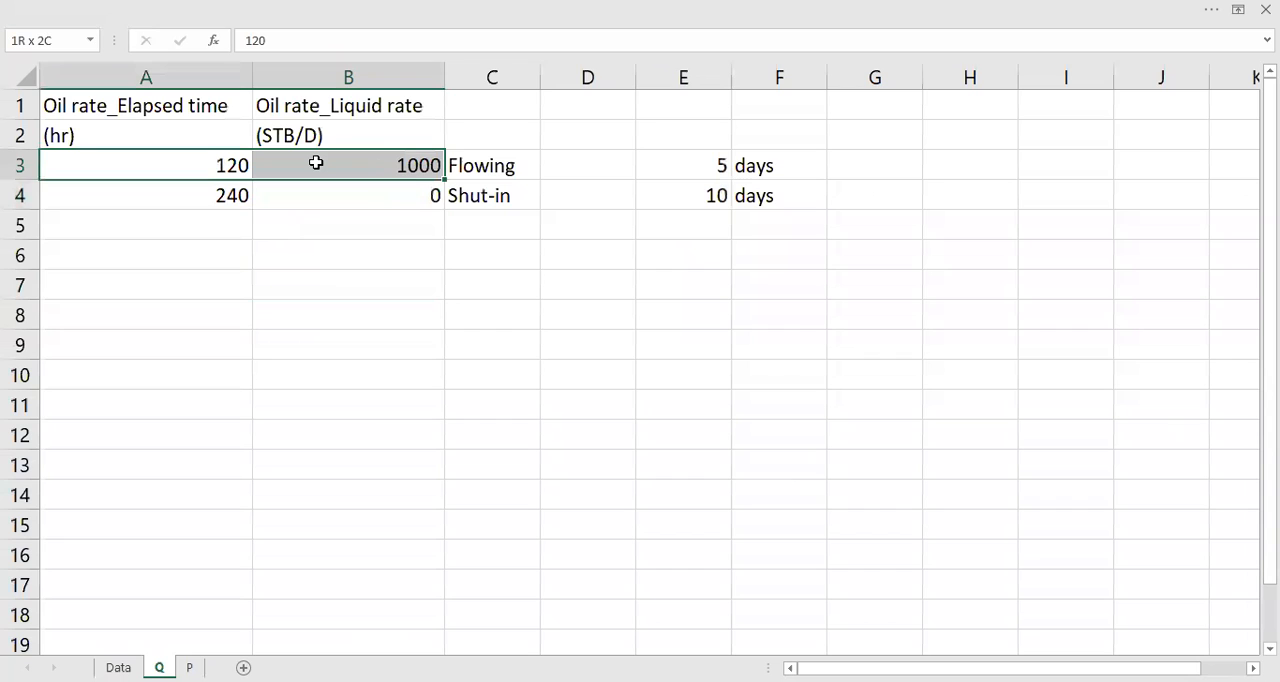
left_click(395, 197, "shift")
key("ctrl+c")
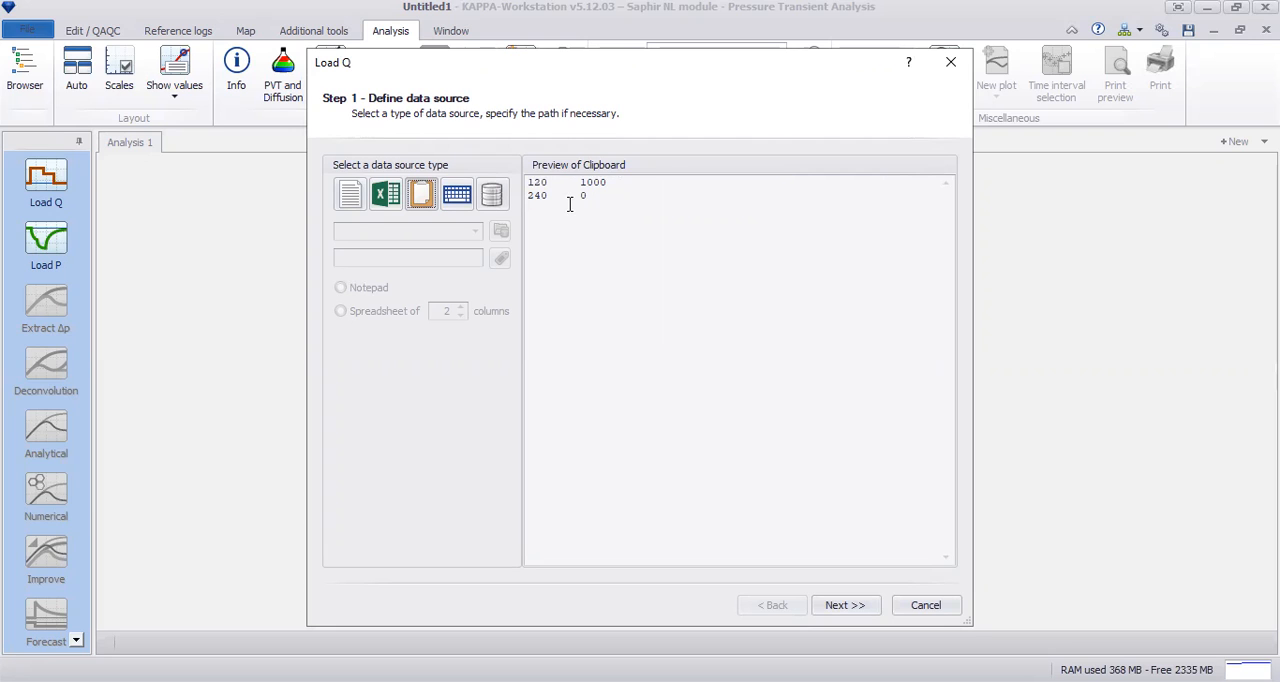
Step: Load the copied oil rates in STB/D with decimal time in hours as durations, and enlarge the history plot
left_click(864, 608)
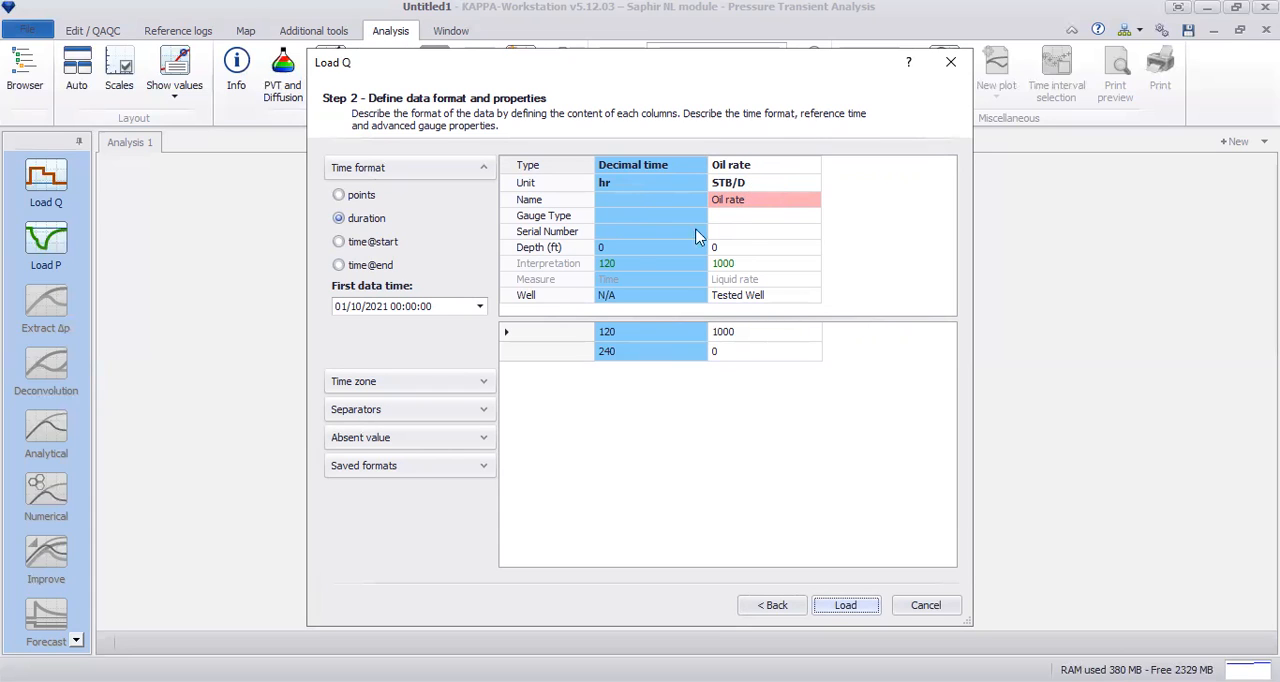
left_click(740, 263)
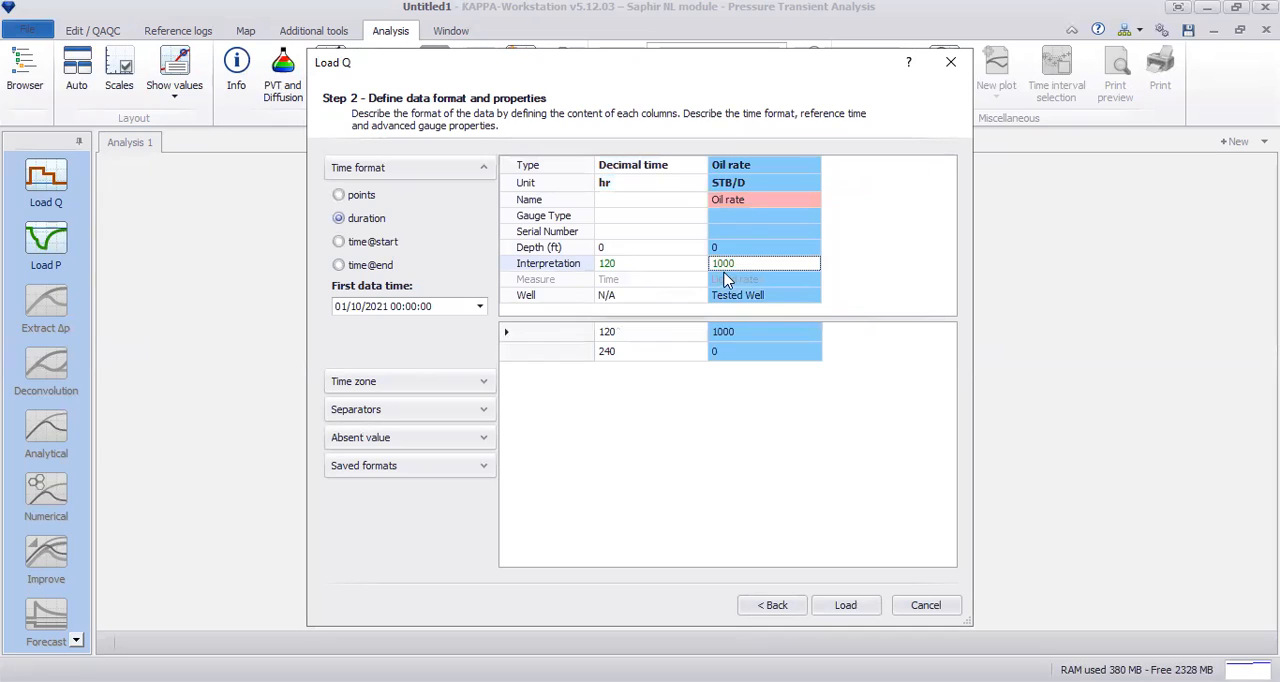
left_click(810, 446)
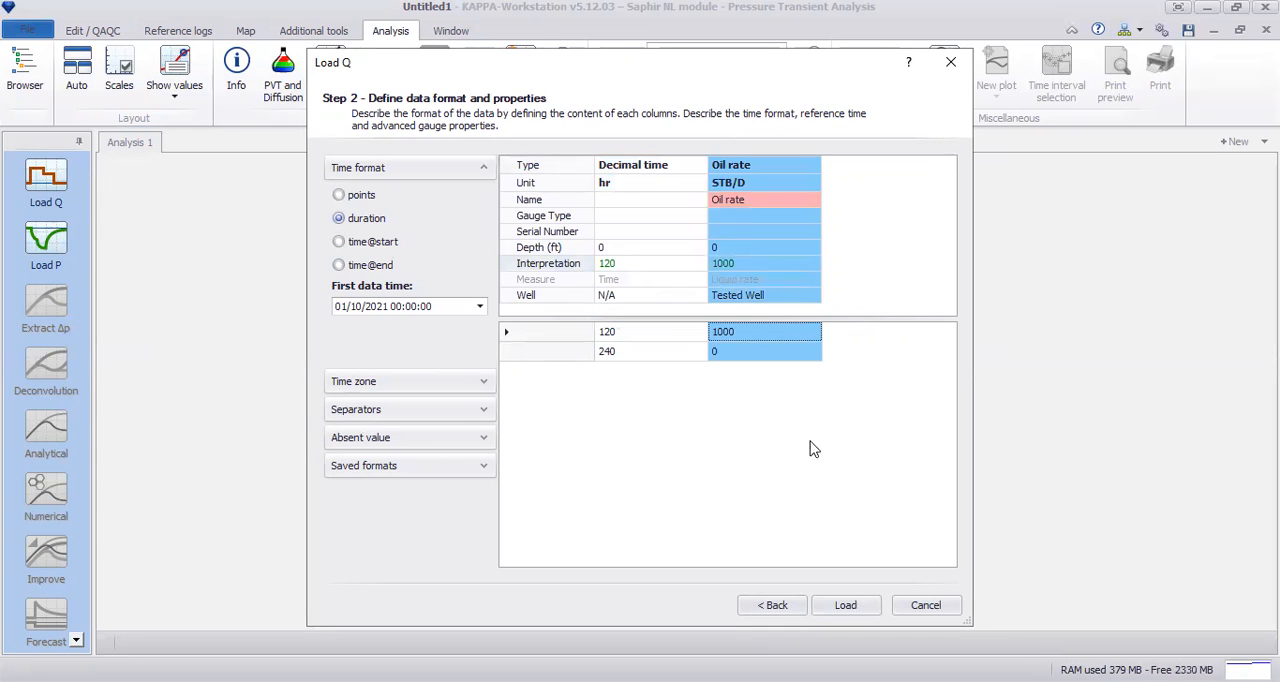
left_click(654, 350)
left_click(845, 606)
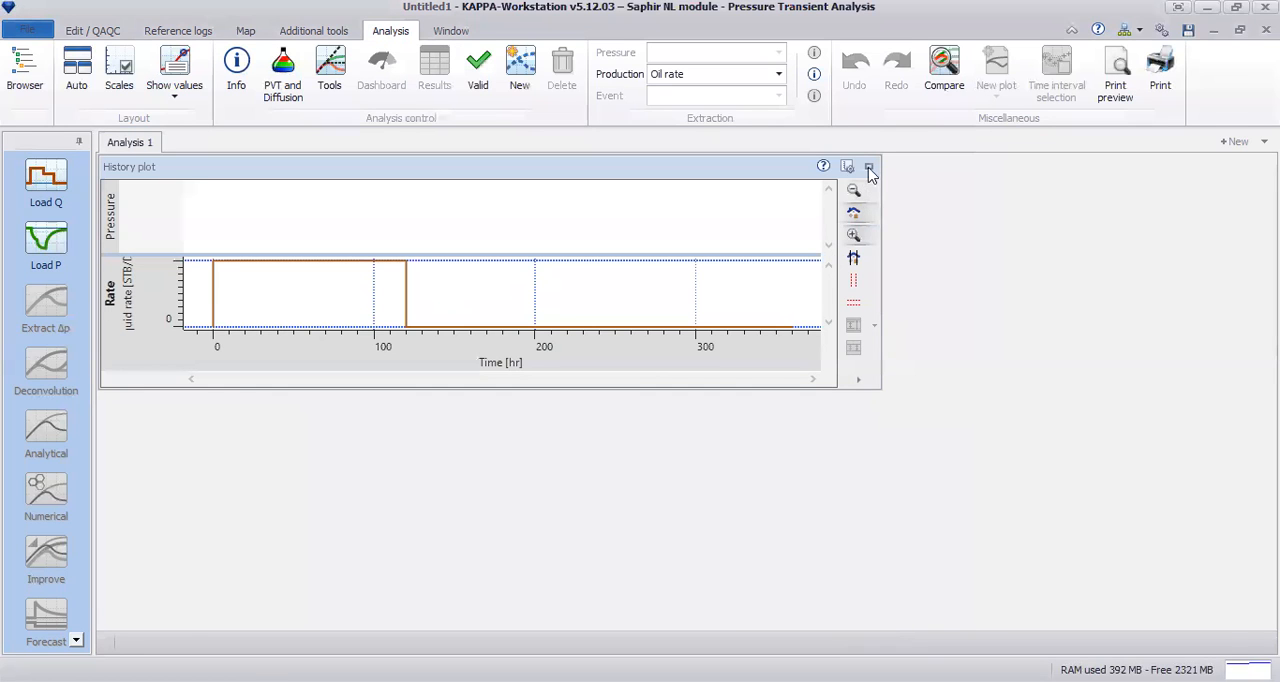
left_click(874, 167)
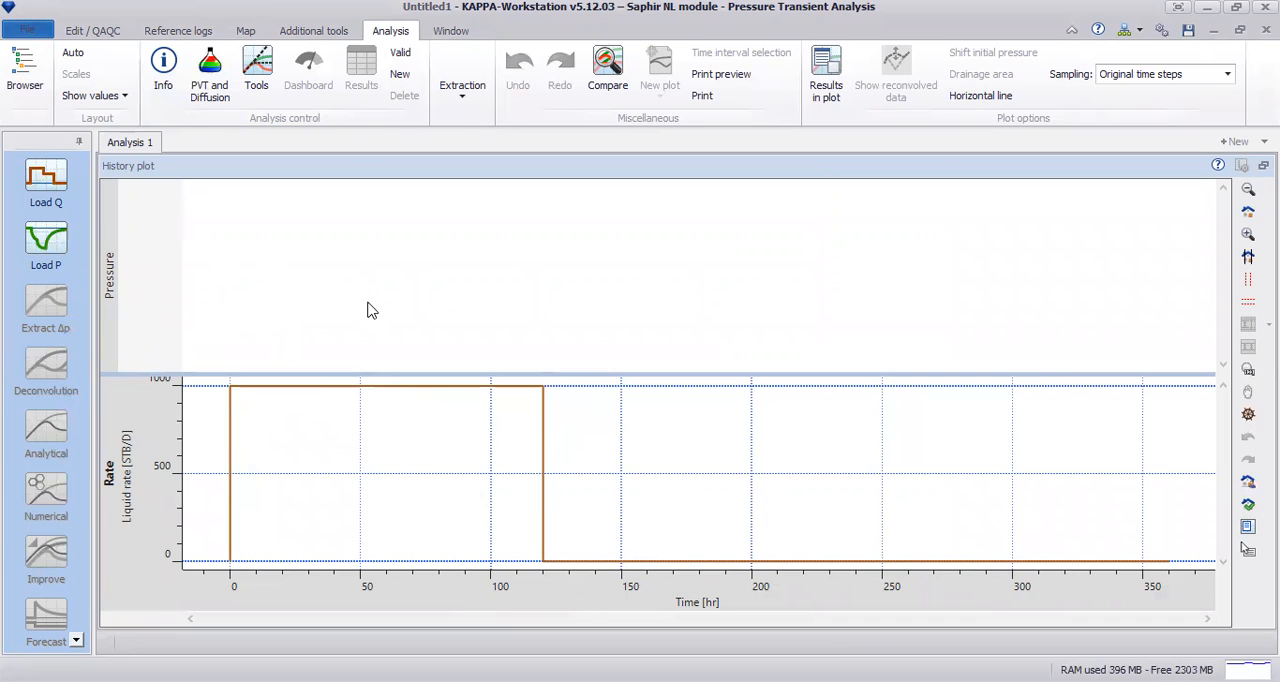
Step: Begin loading the pressure history and copy all elapsed time and pressure values from A3 down on the workbook's sheet P
left_click(52, 258)
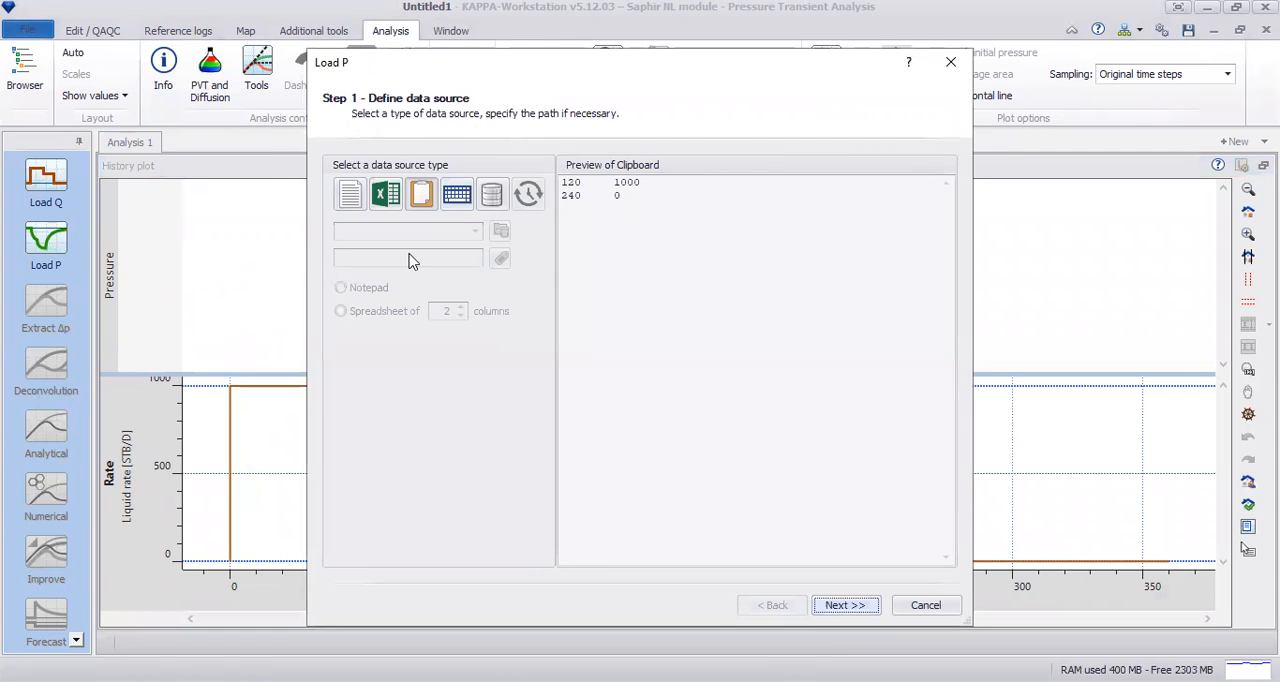
key("alt+Tab")
left_click(132, 128)
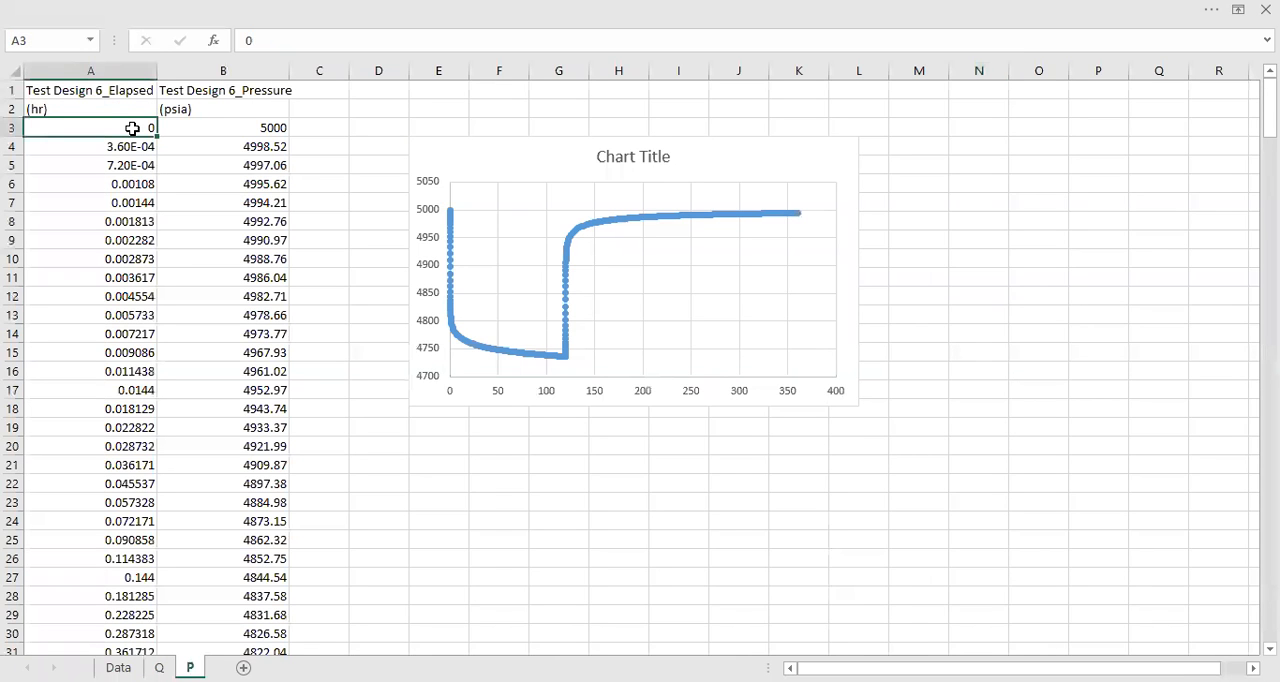
key("ctrl+shift+Right")
key("ctrl+shift+Down")
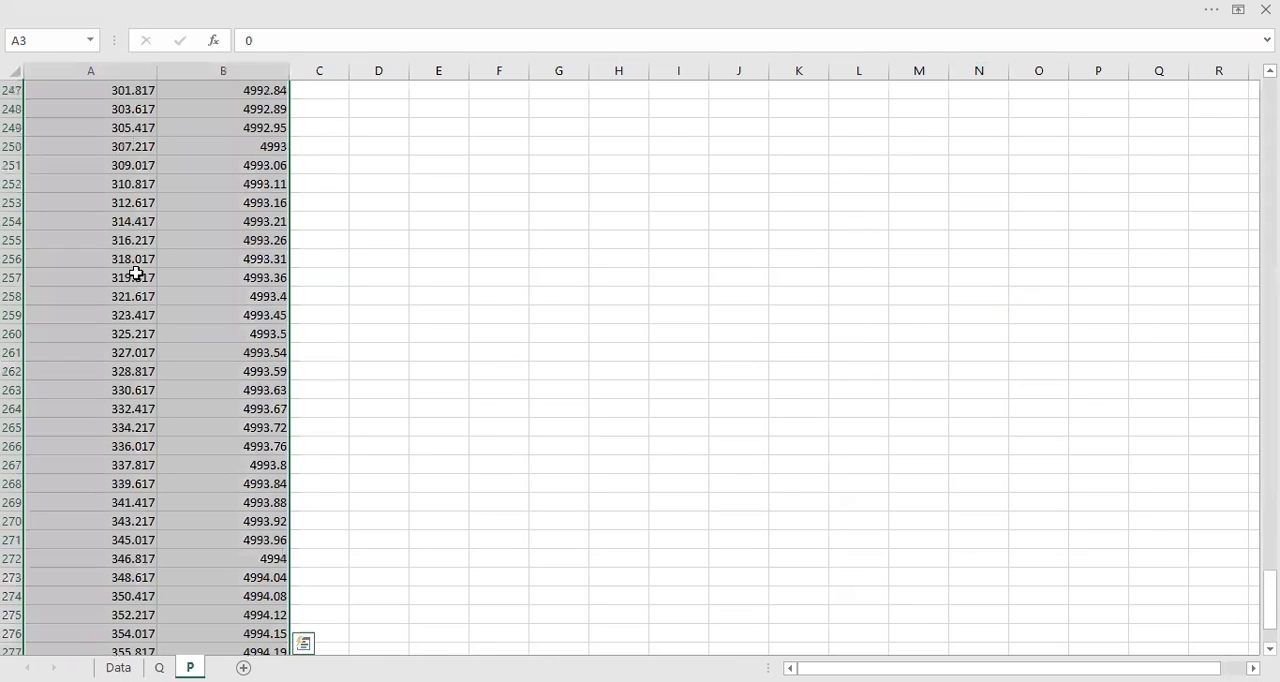
key("ctrl+c")
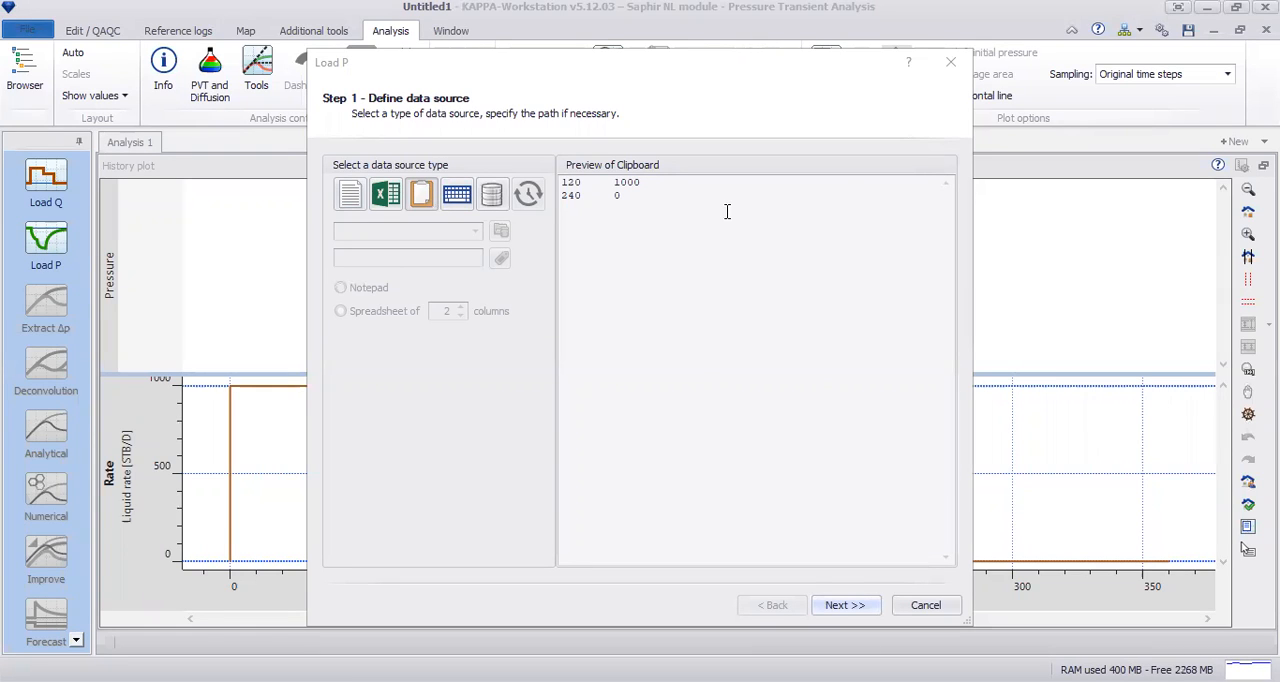
Step: Use the copied pressure data as the load source and check its decimal time points in hours and psia pressures through the last row
left_click(844, 189)
left_click_drag(945, 207, 920, 508)
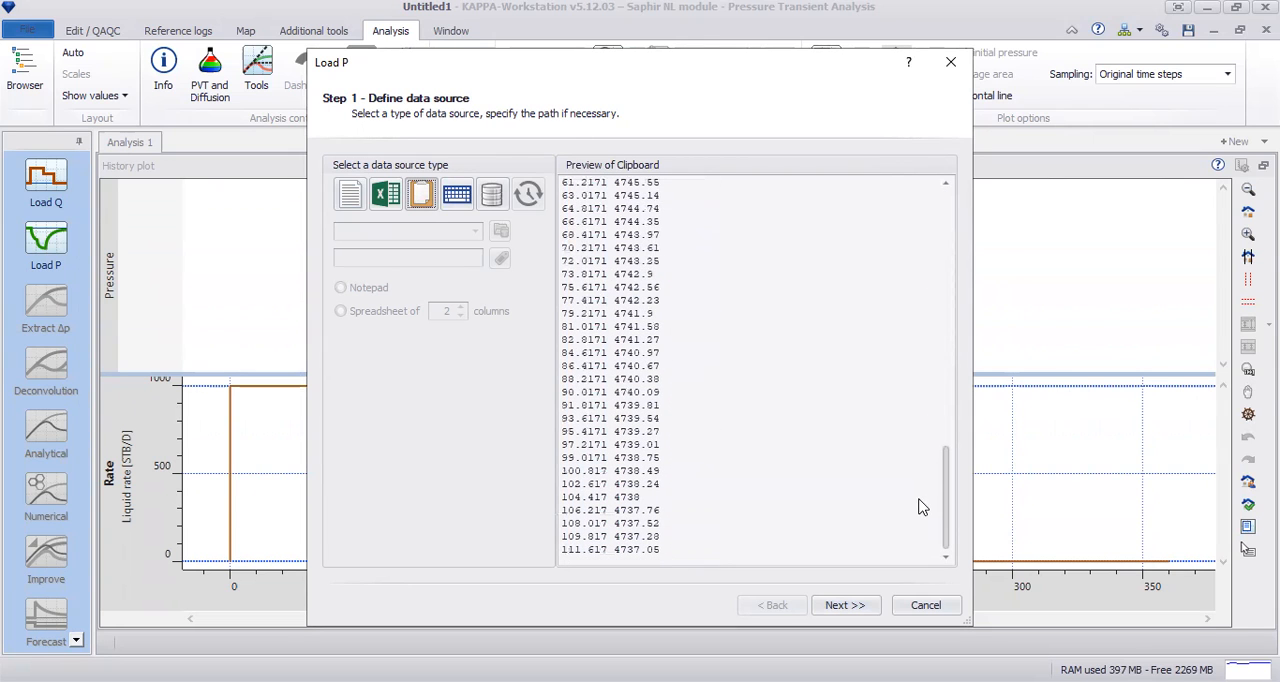
left_click(830, 605)
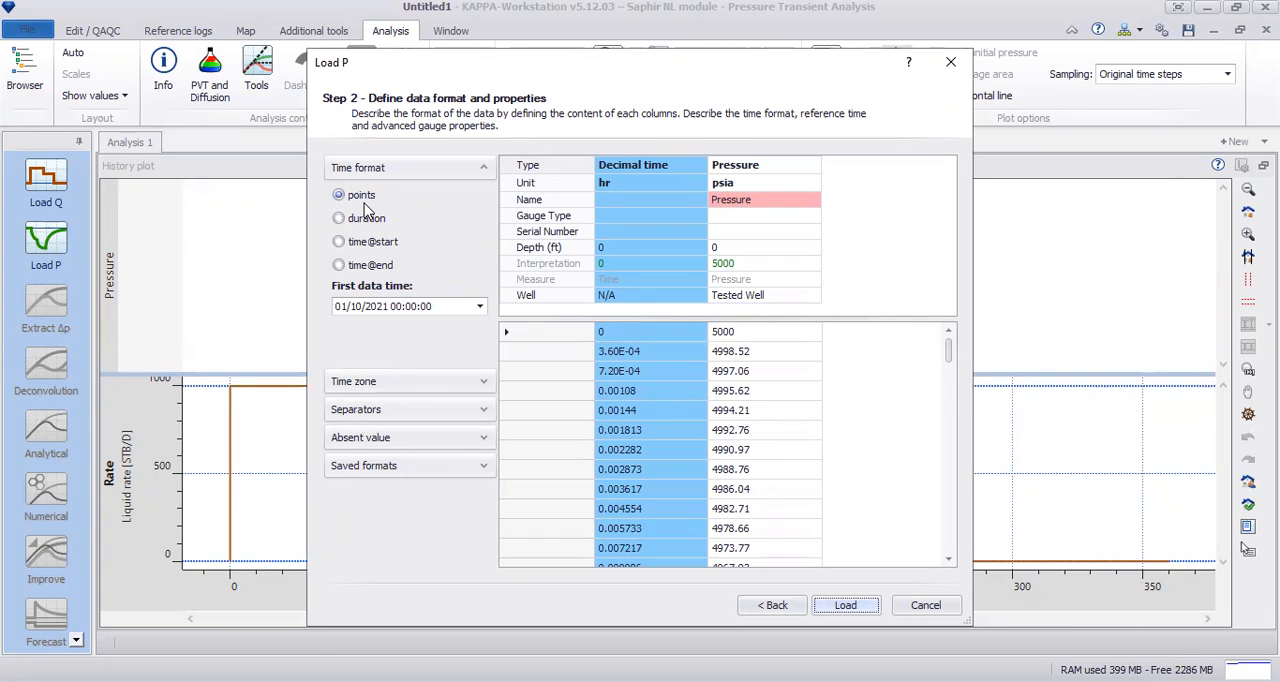
left_click(680, 333)
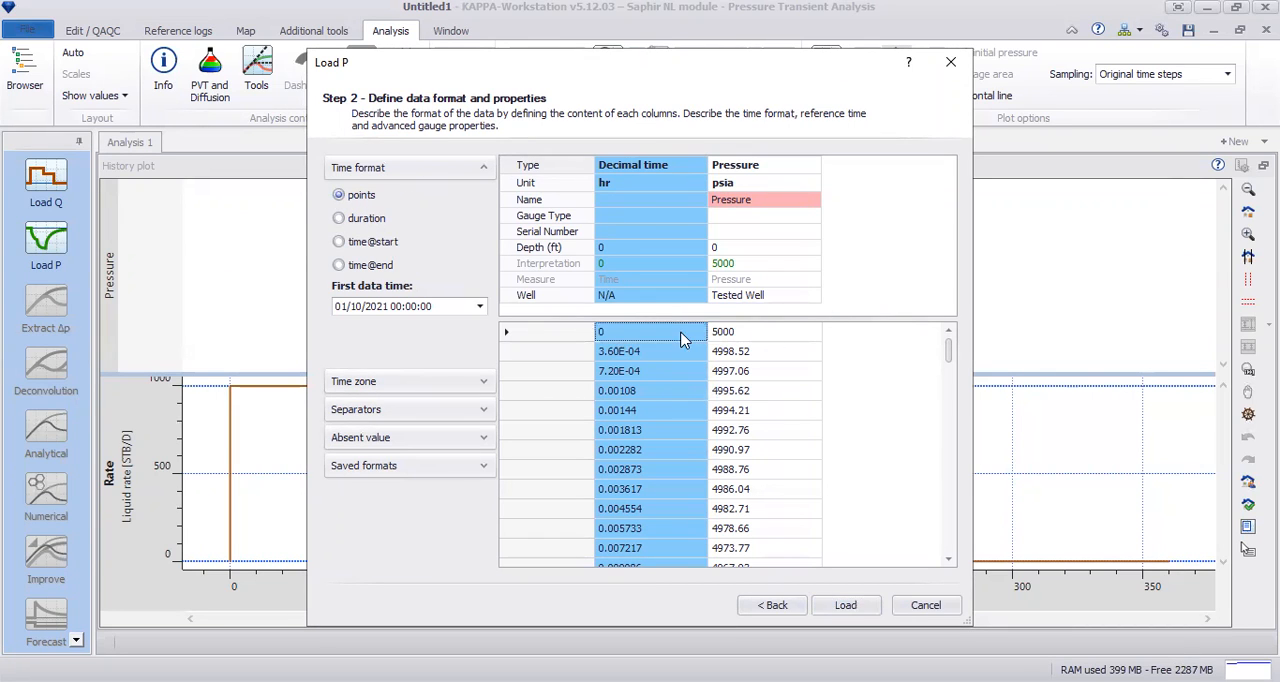
left_click(750, 352)
left_click(742, 372)
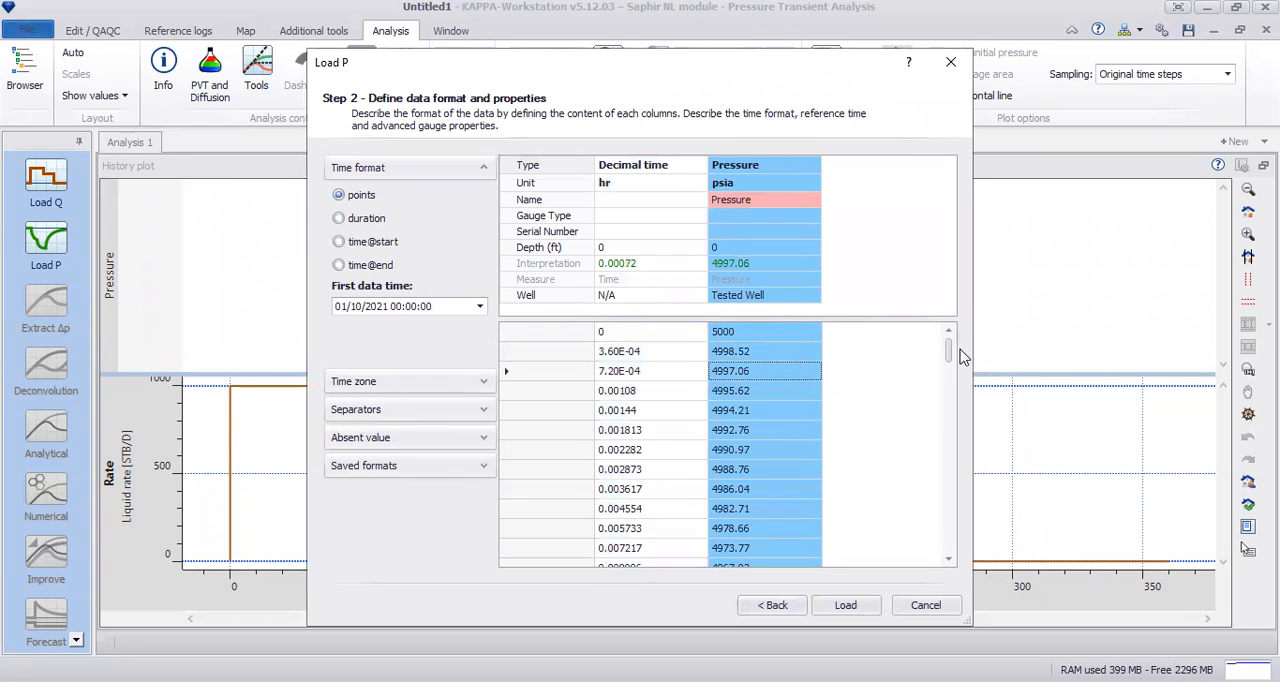
left_click_drag(949, 352, 944, 563)
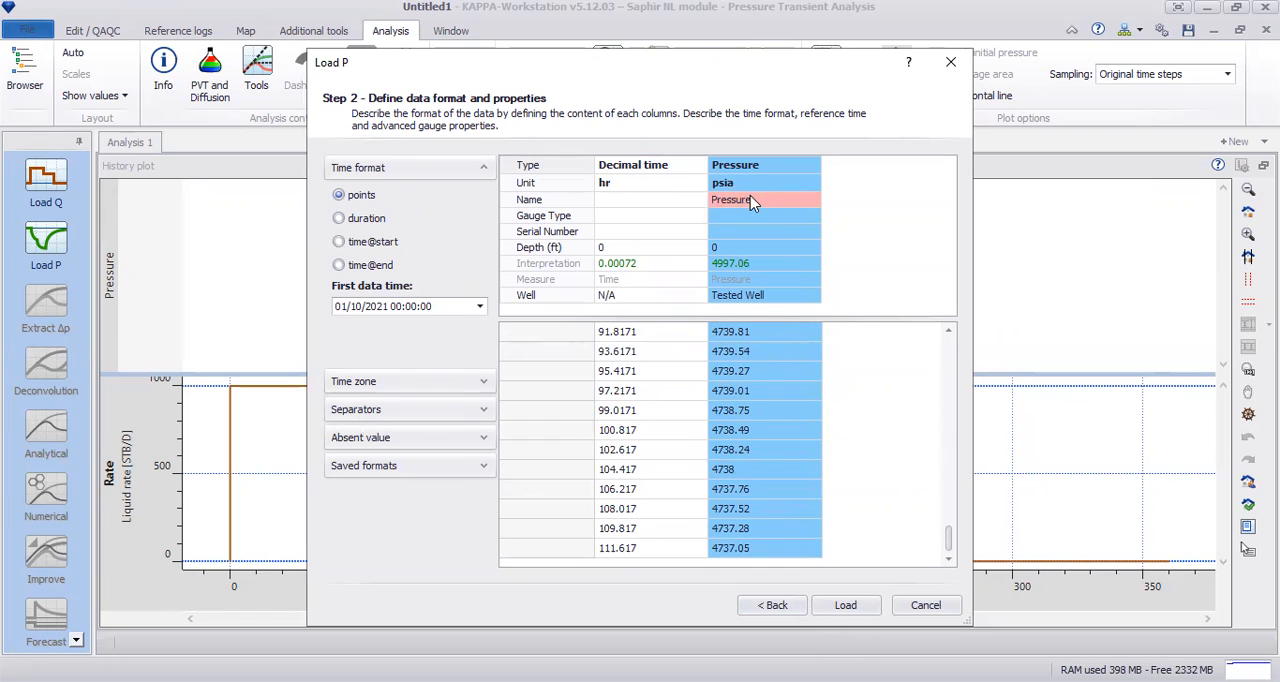
Step: Load the pressure data, skipping new data for all conflicting time entries
left_click(846, 606)
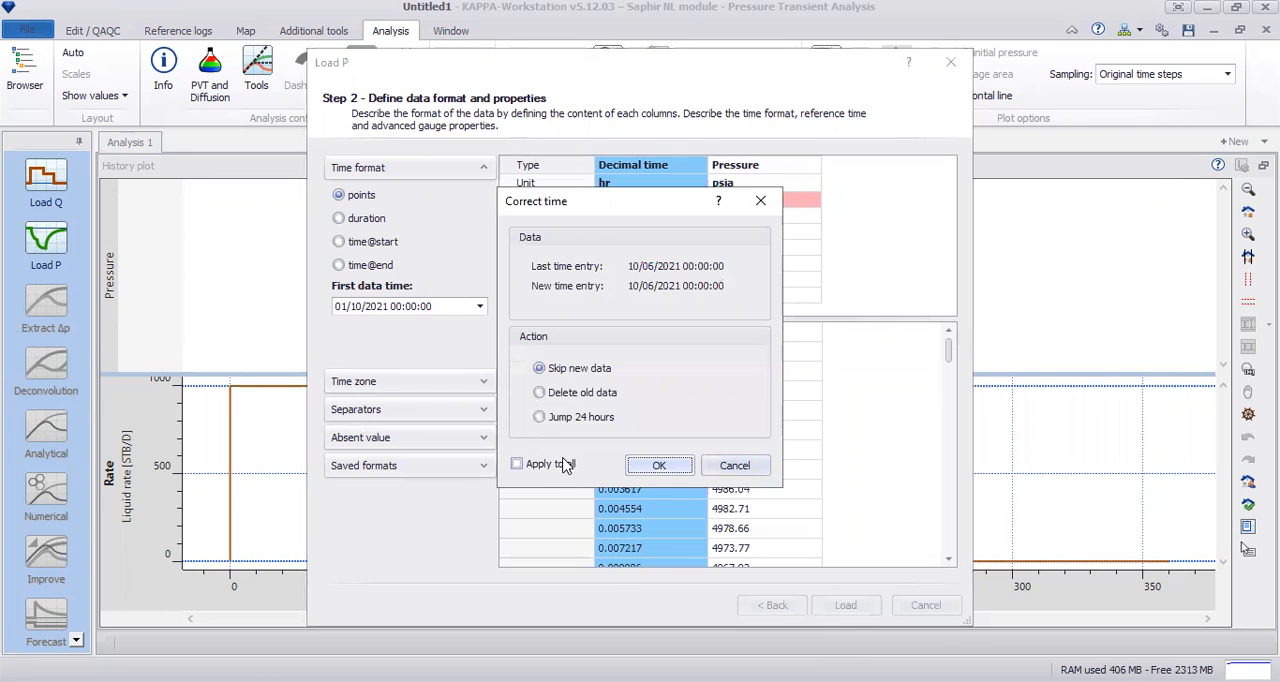
left_click(541, 466)
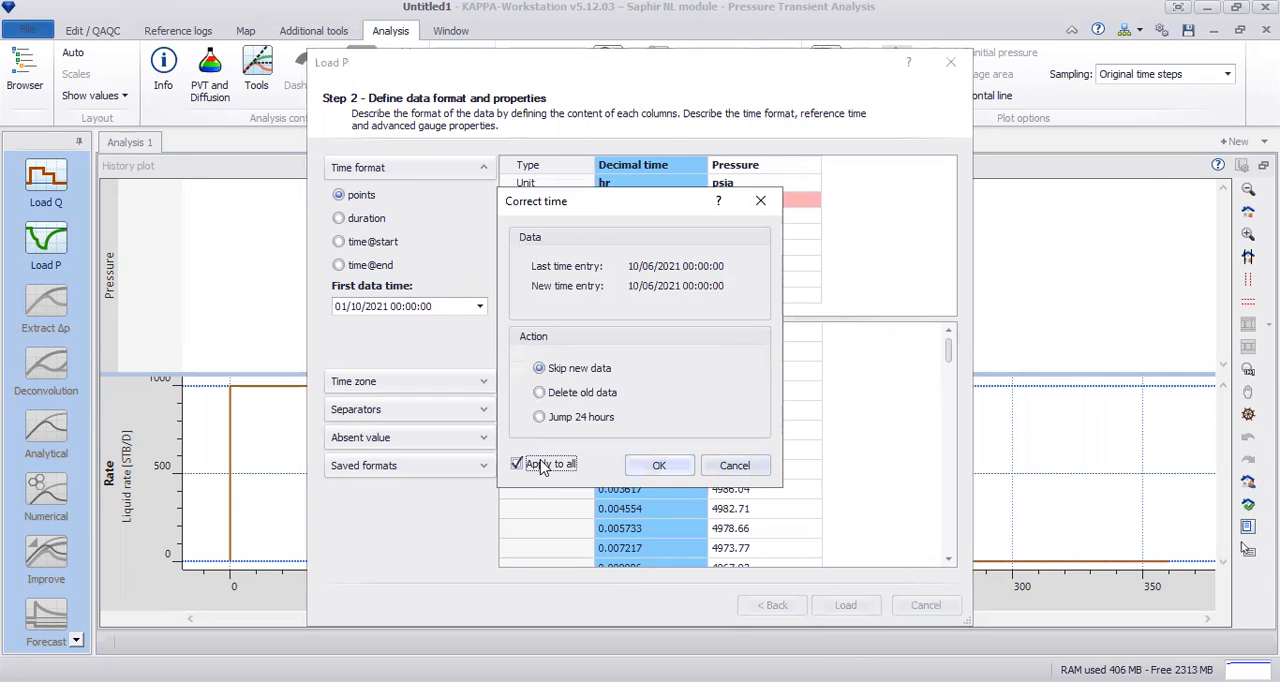
left_click(670, 474)
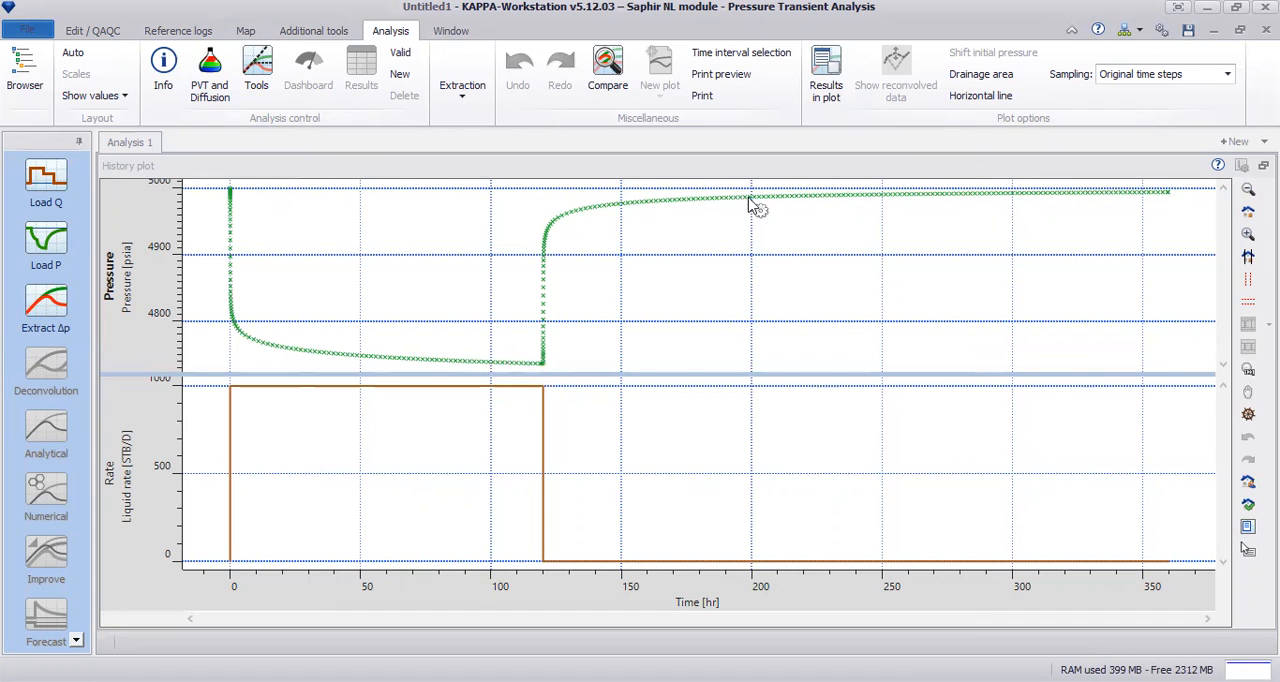
Step: Review the analysis test parameters and comments, and the analytical PVT properties and total compressibility
left_click(163, 78)
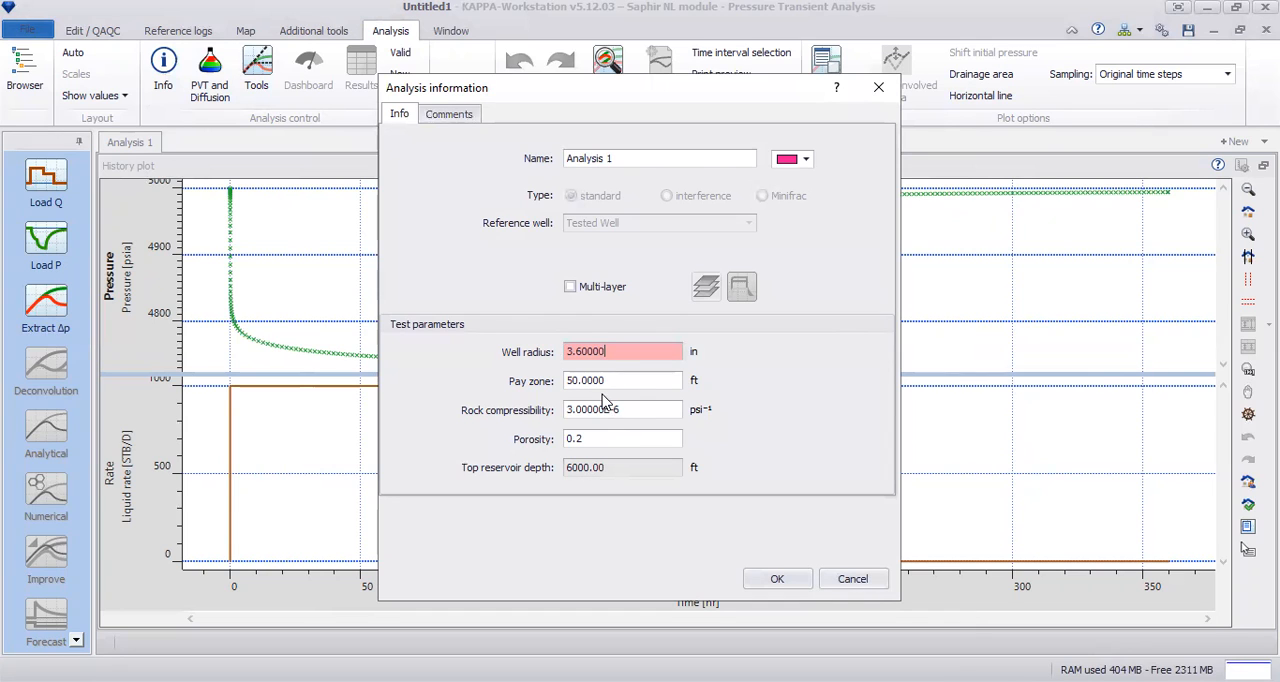
left_click(450, 114)
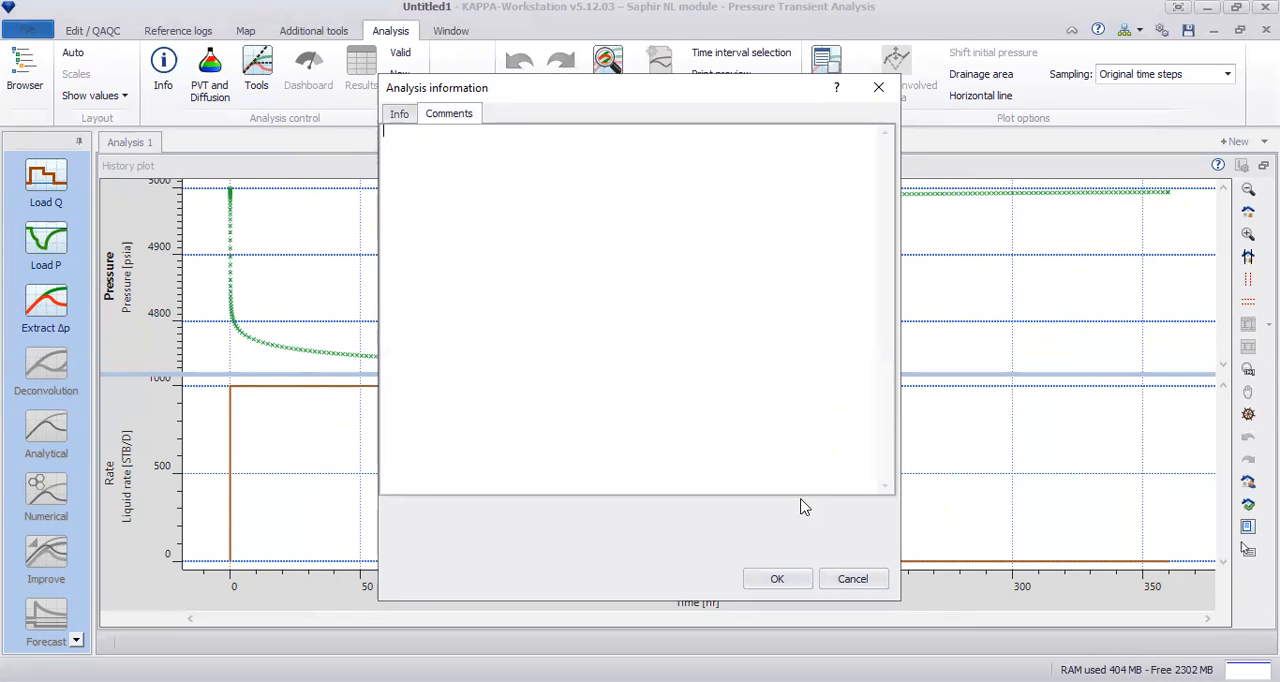
left_click(777, 580)
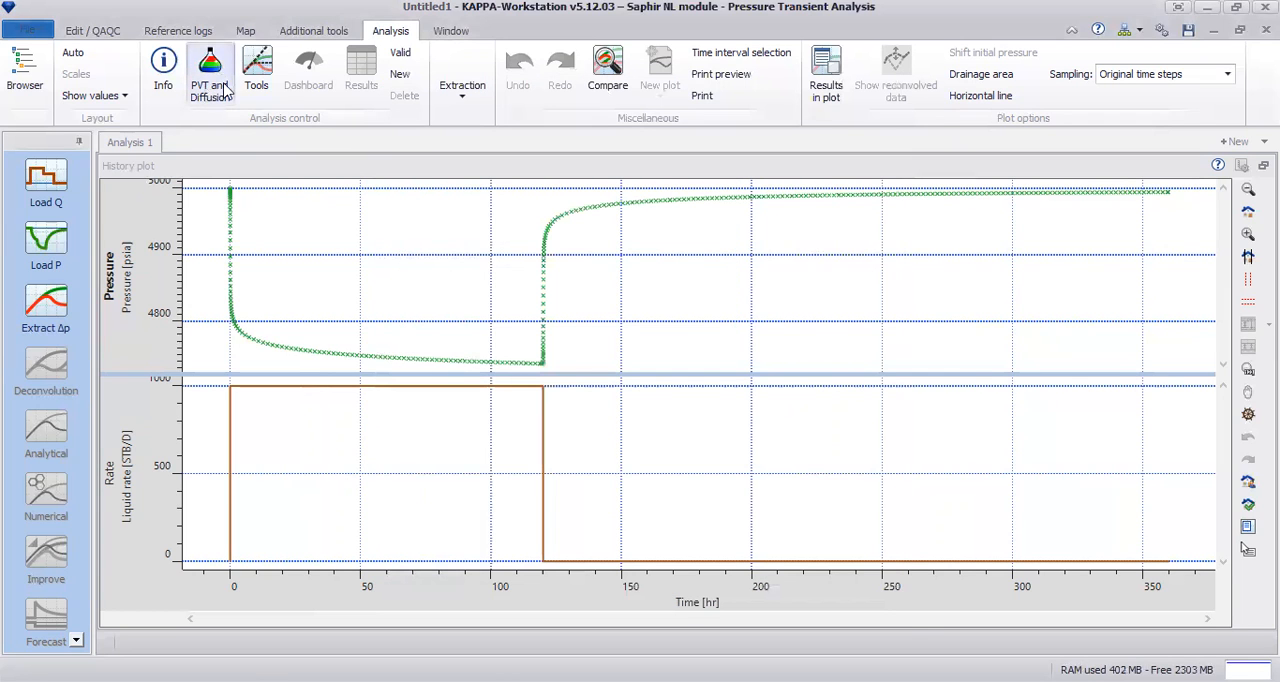
left_click(208, 90)
left_click(530, 93)
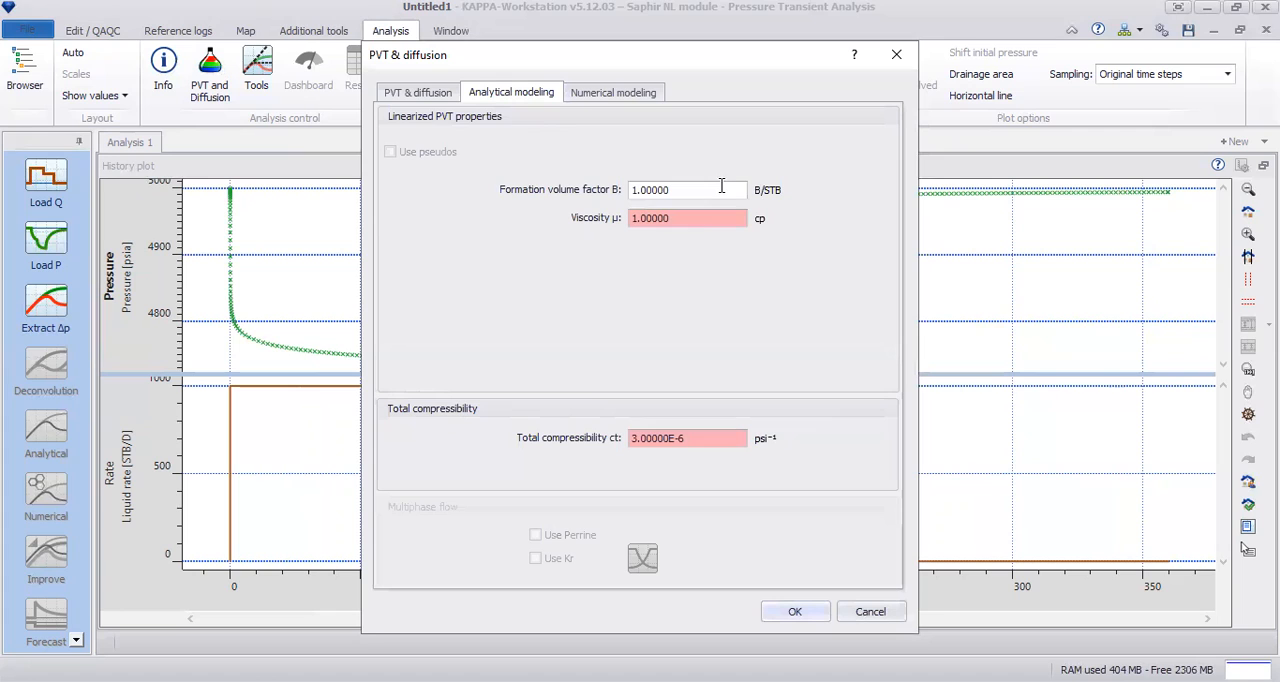
left_click(686, 437)
left_click(800, 611)
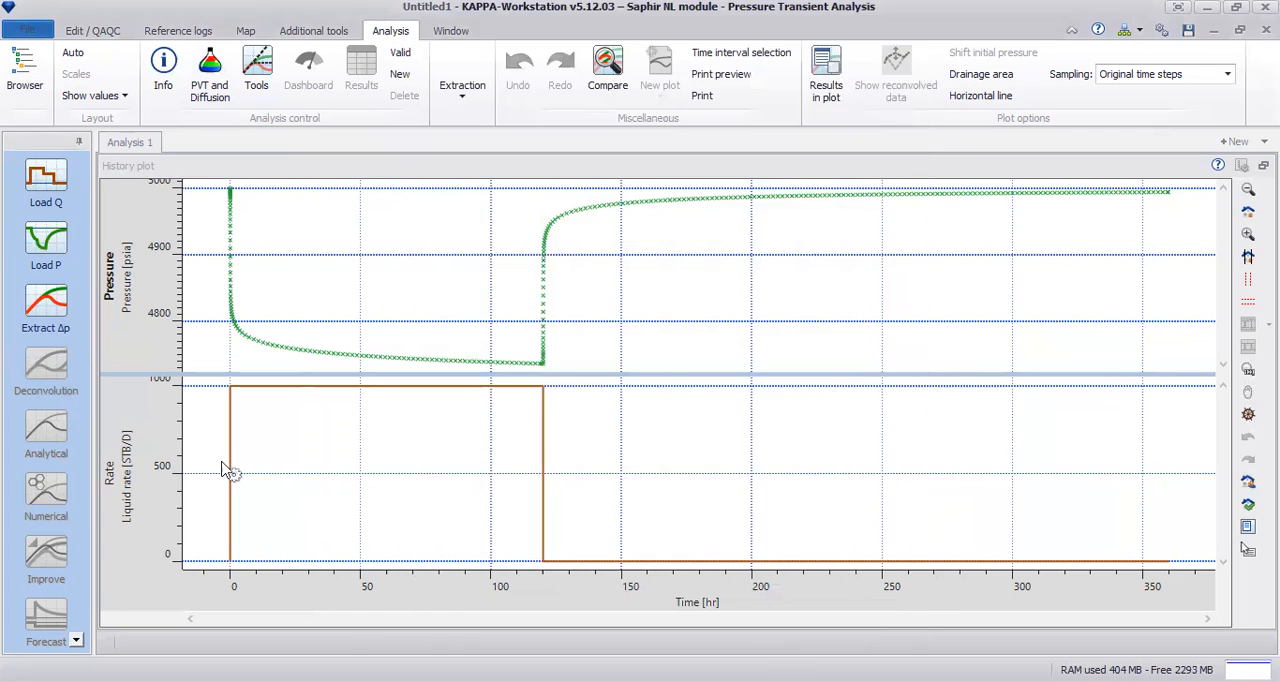
Step: Start a Δp extraction and examine the list of available production events without changing the selection
left_click(47, 310)
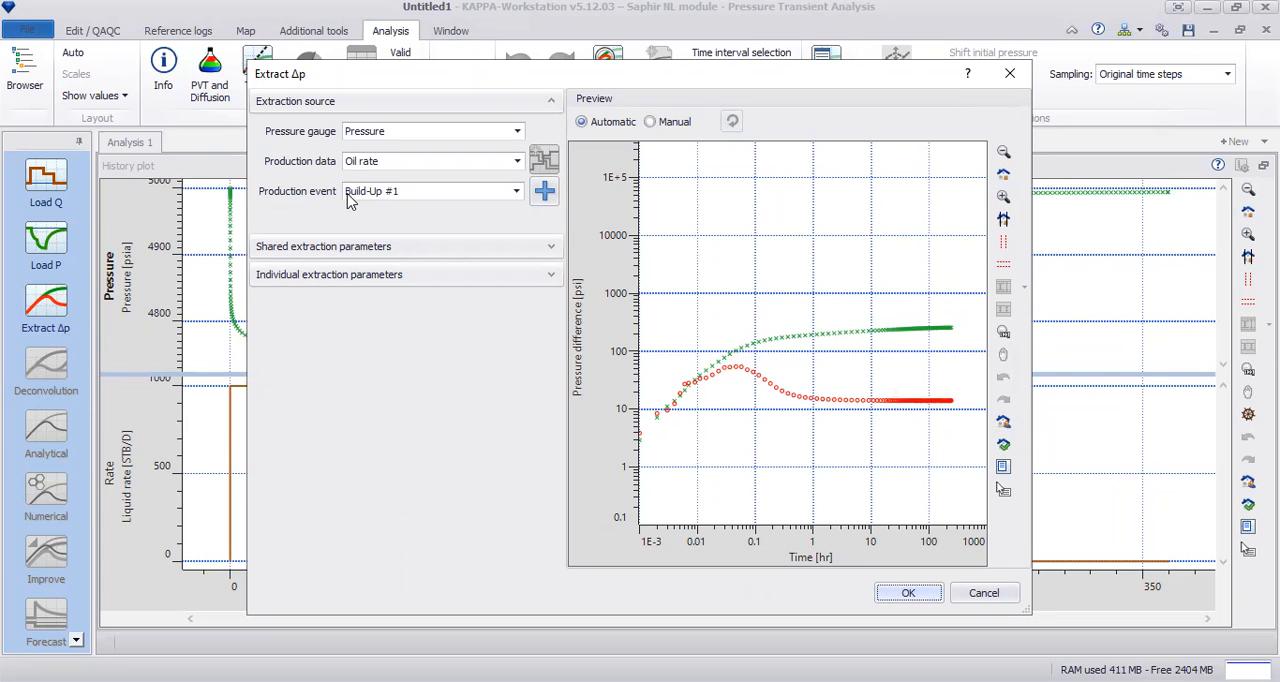
left_click(515, 191)
left_click(359, 215)
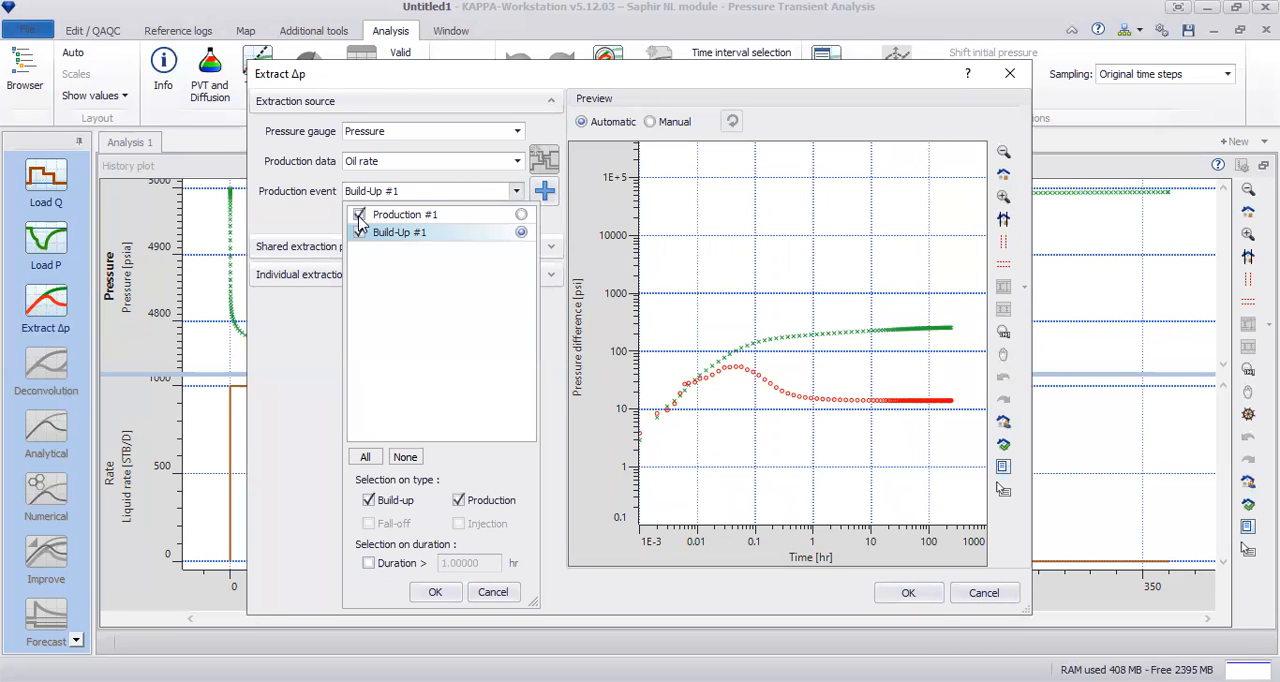
left_click(359, 214)
left_click(493, 592)
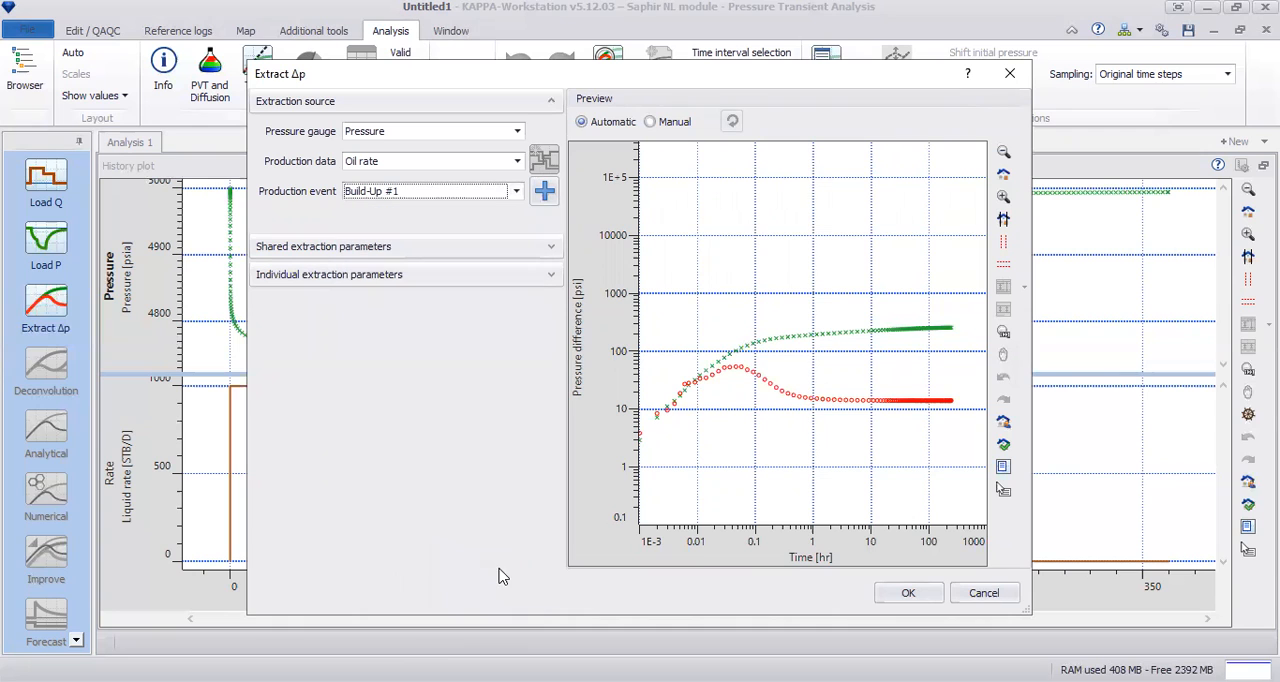
Step: Choose Production #1 graphically as the production event for the Δp extraction
left_click(546, 195)
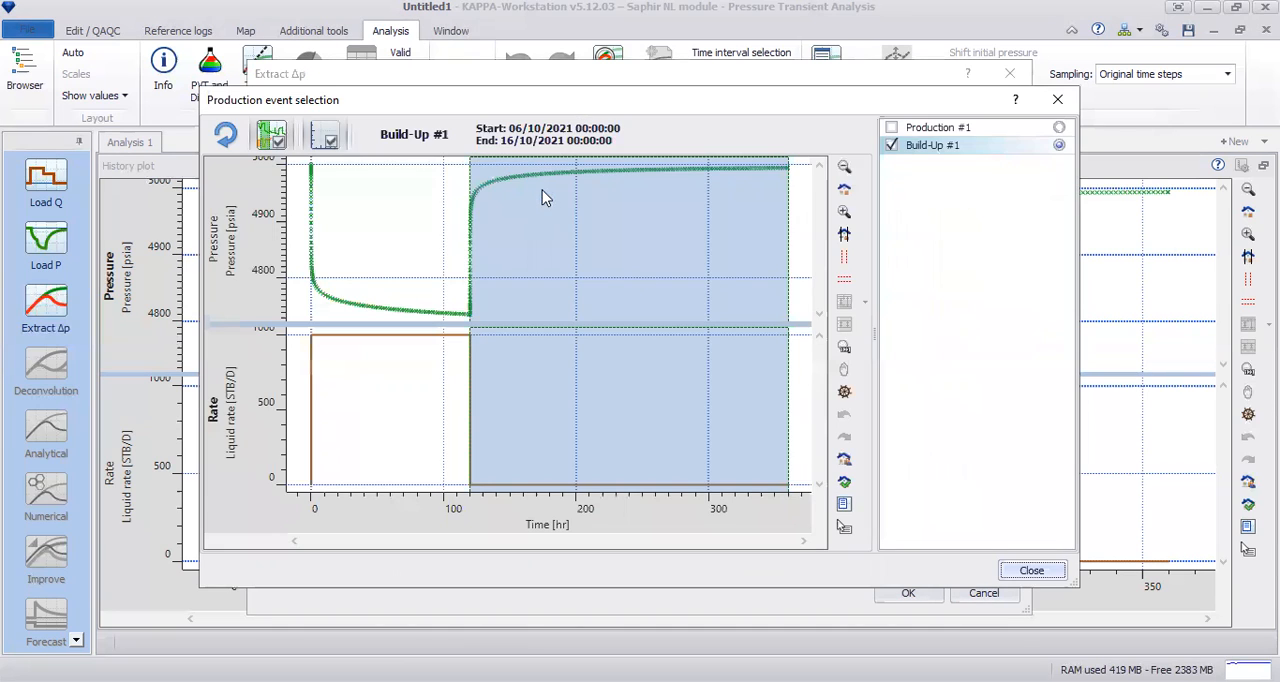
left_click(414, 204)
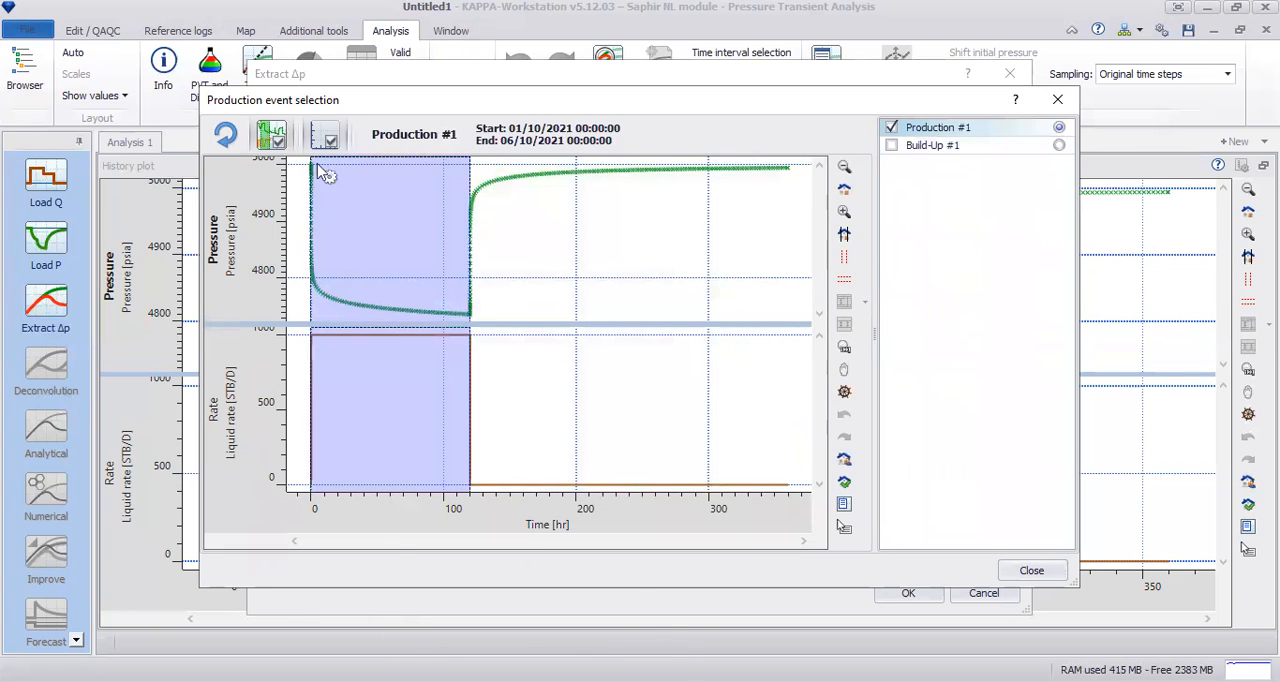
left_click(1032, 571)
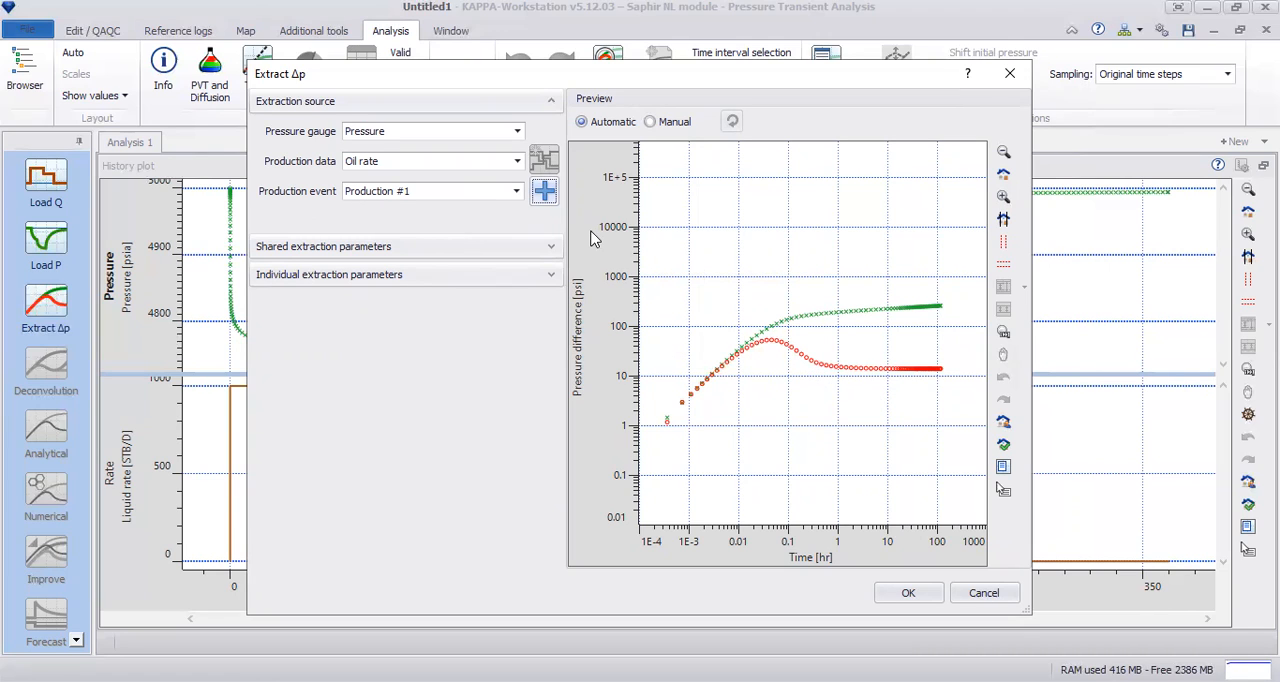
Step: Include Build-Up #1 and exclude Production #1 in the production event selection for the extraction
left_click(544, 191)
left_click(537, 279)
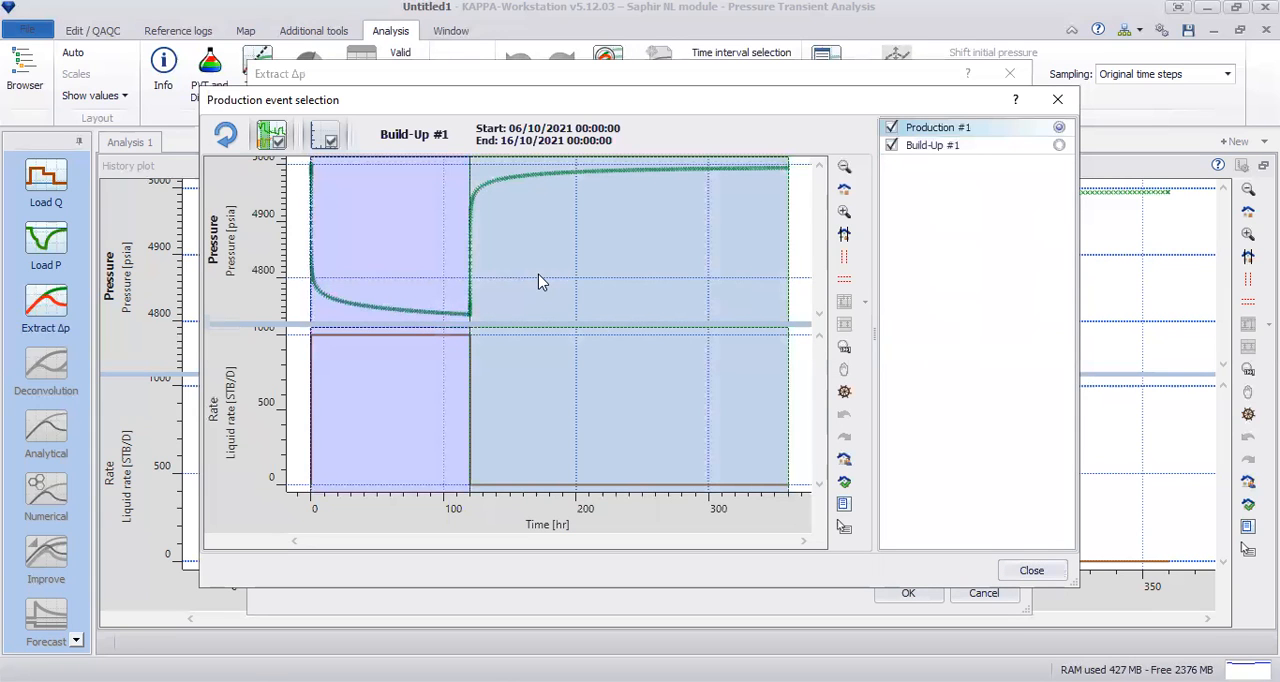
left_click(891, 128)
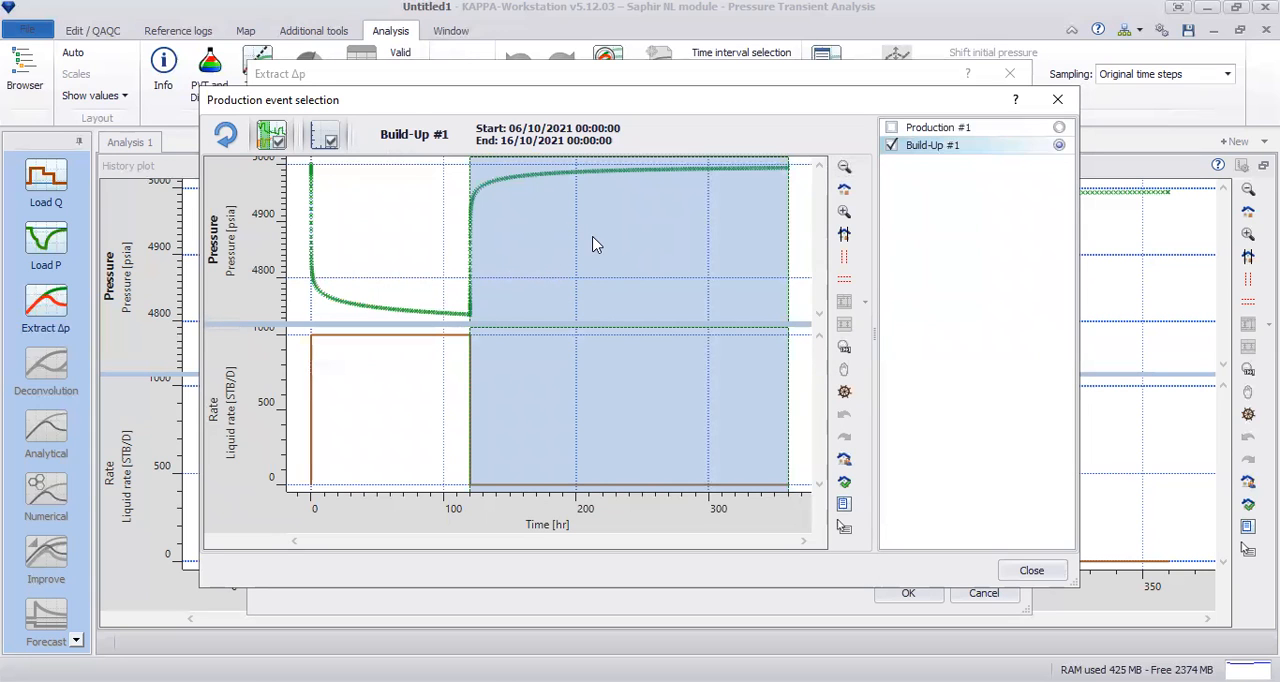
left_click(1048, 572)
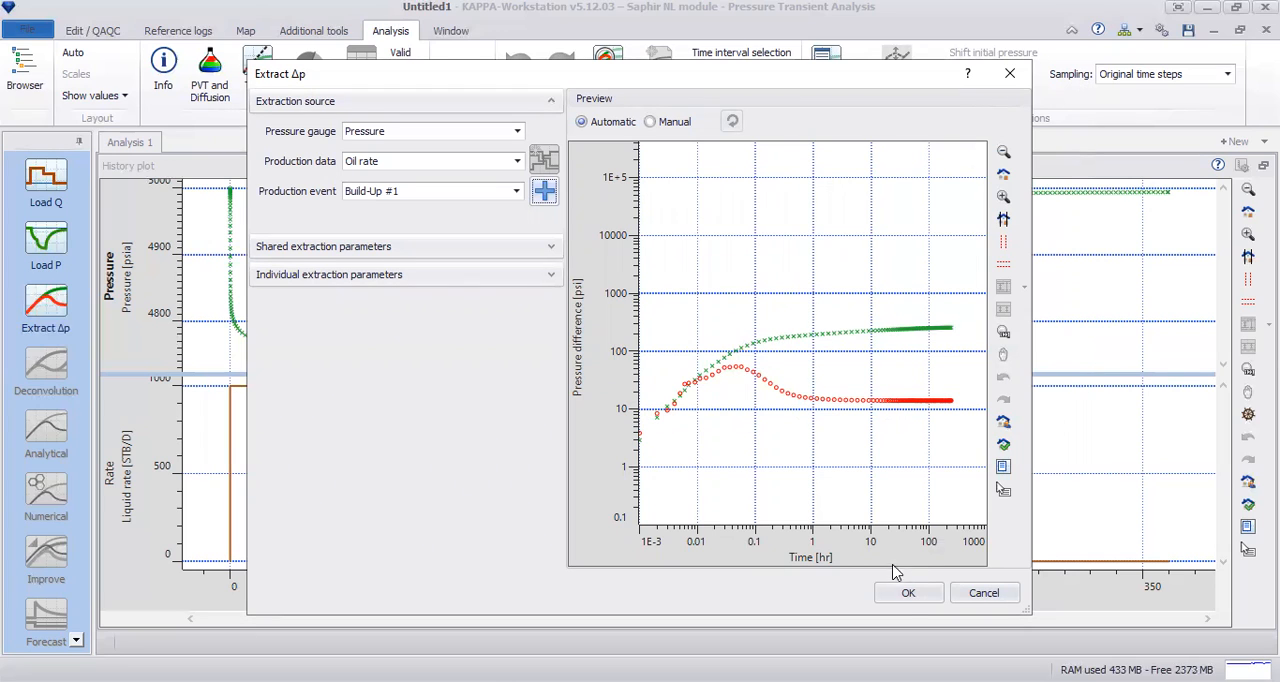
Step: Check the shared and individual extraction parameters, and extract Δp for the build-up with them as they are
left_click(550, 246)
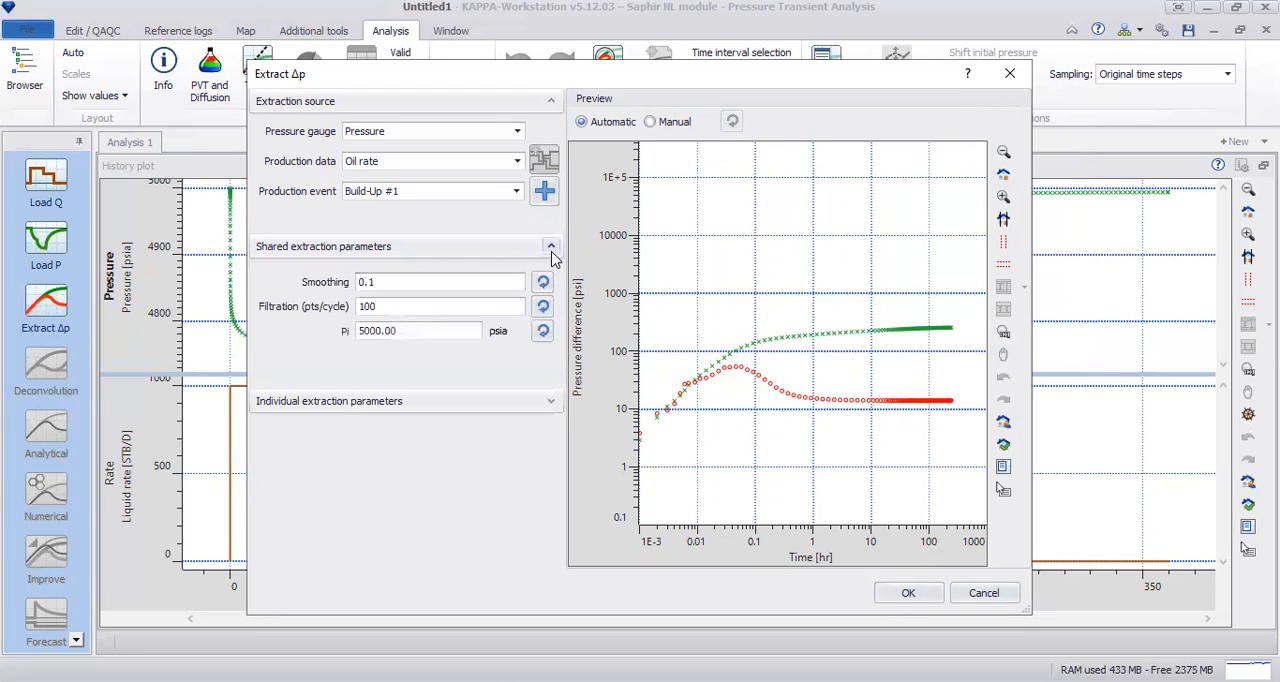
left_click(551, 246)
left_click(550, 274)
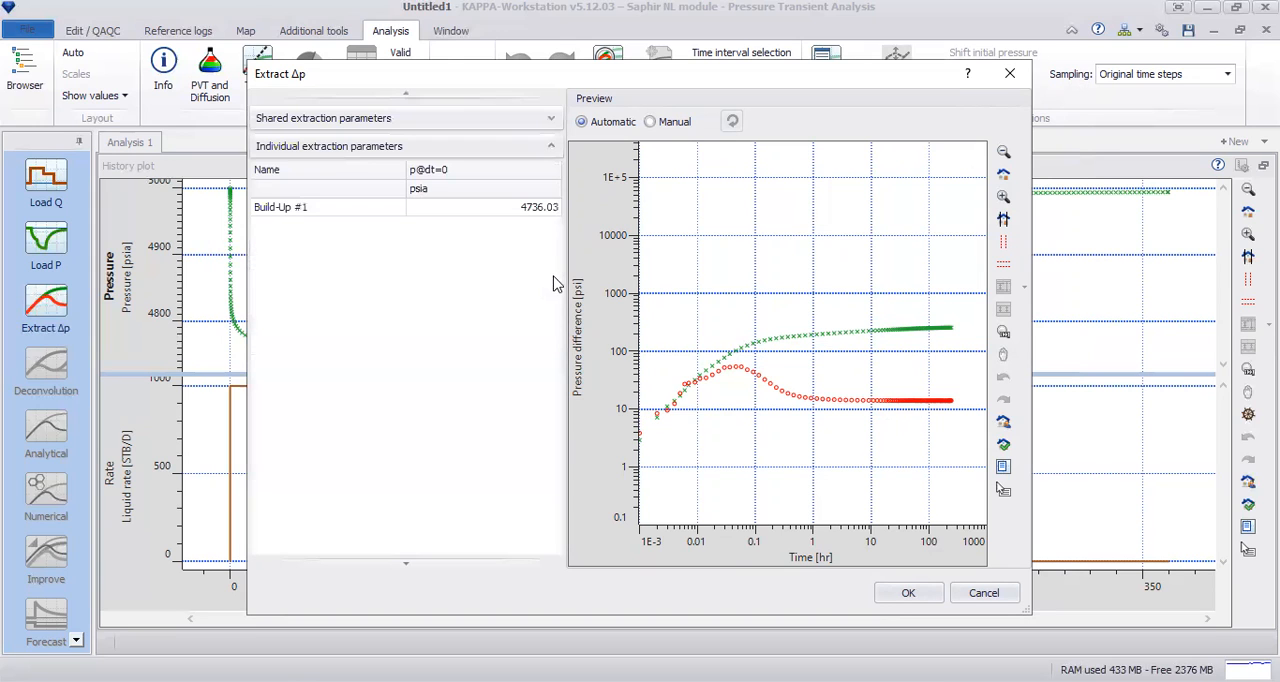
left_click(550, 146)
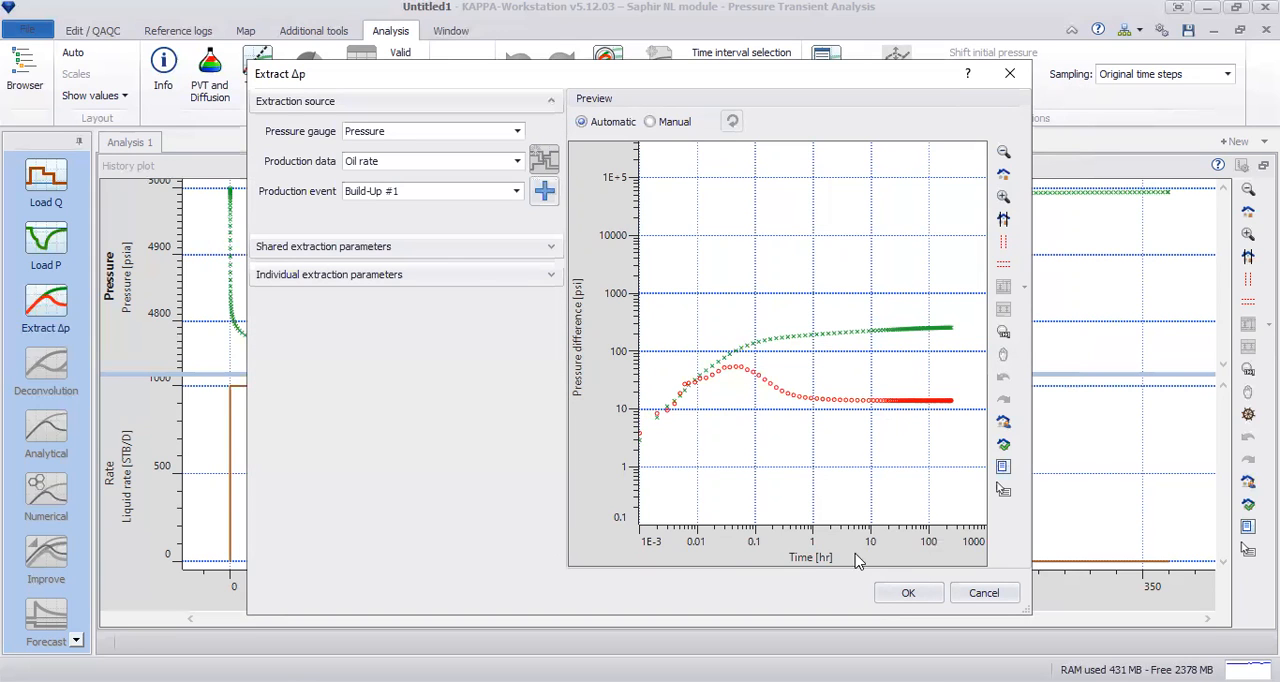
left_click(907, 592)
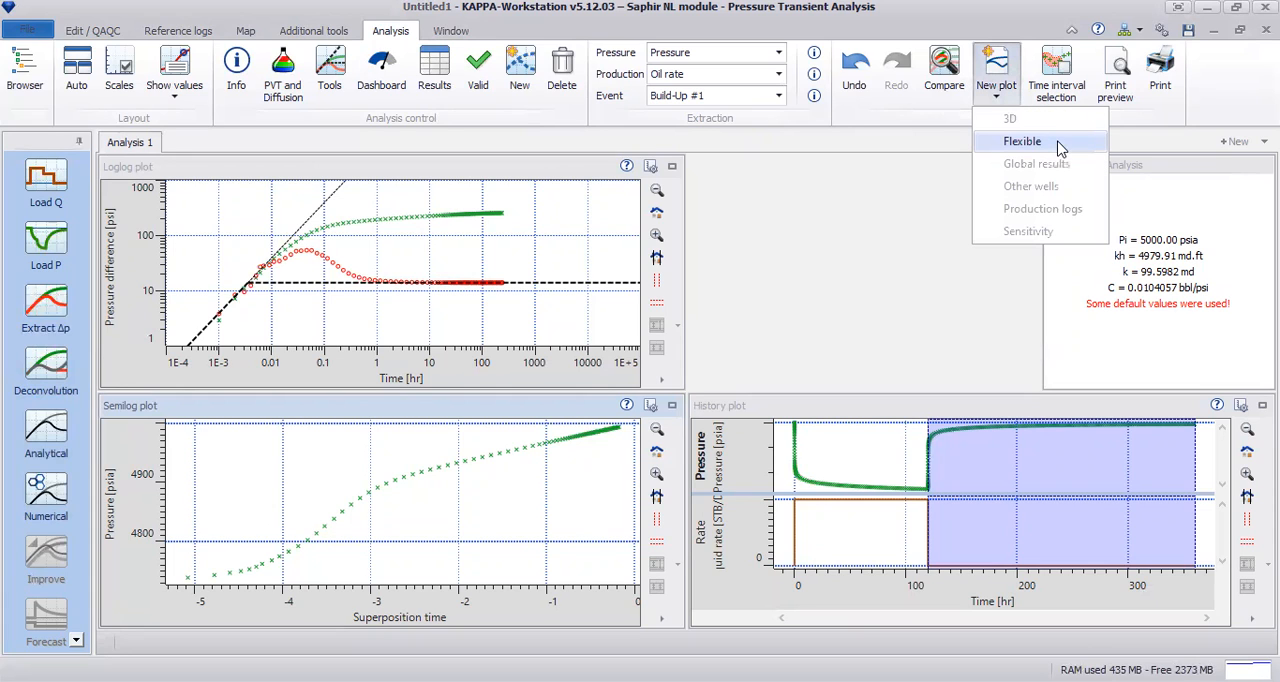
Step: Add a flexible plot of type Horner for the build-up, view it enlarged, and restore the plot layout
left_click(1061, 147)
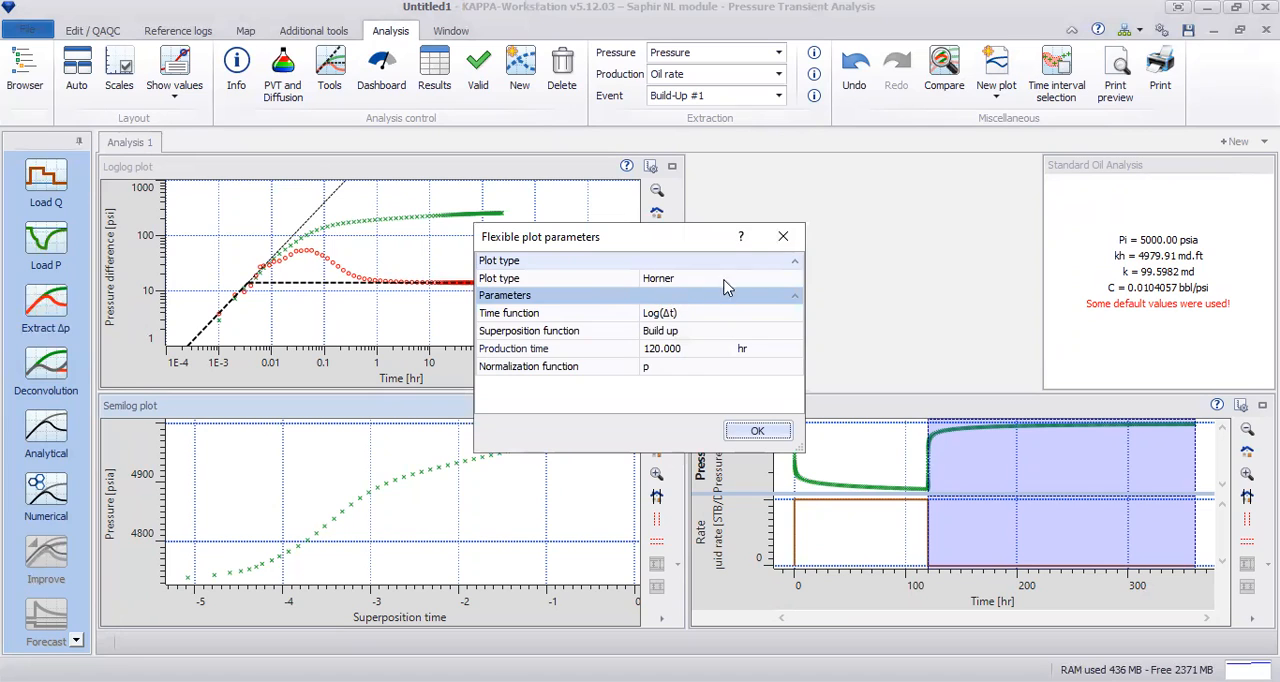
left_click(669, 285)
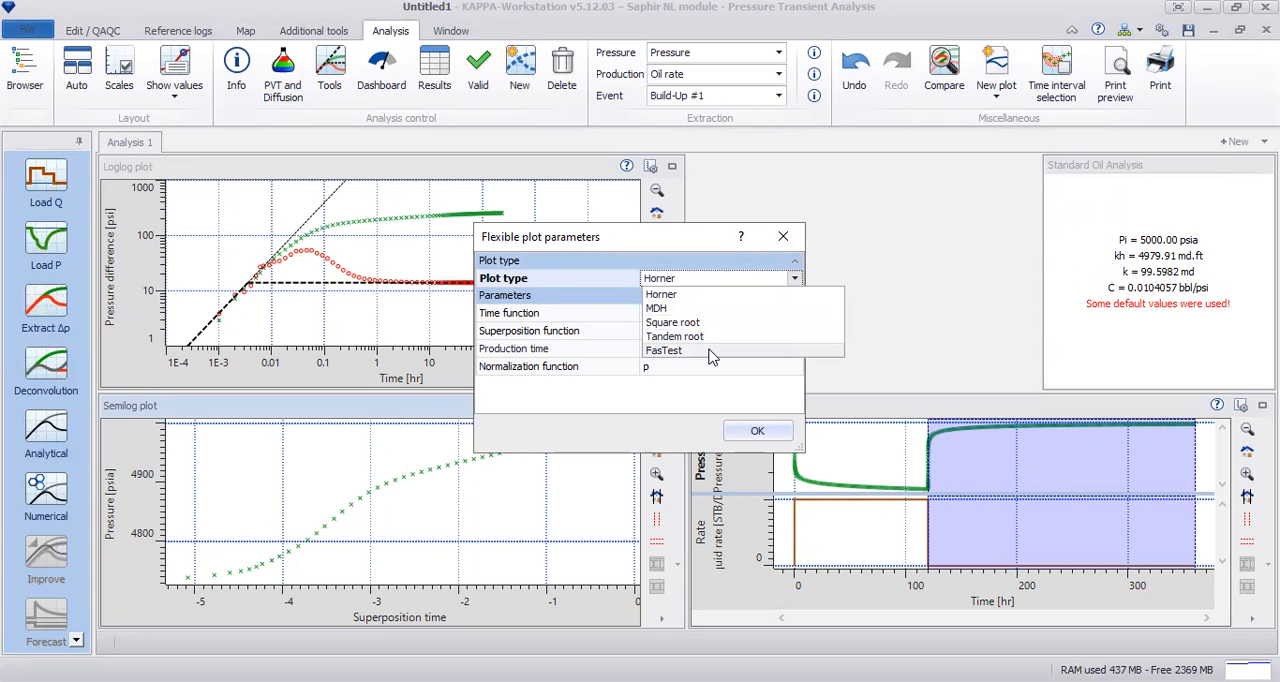
left_click(708, 294)
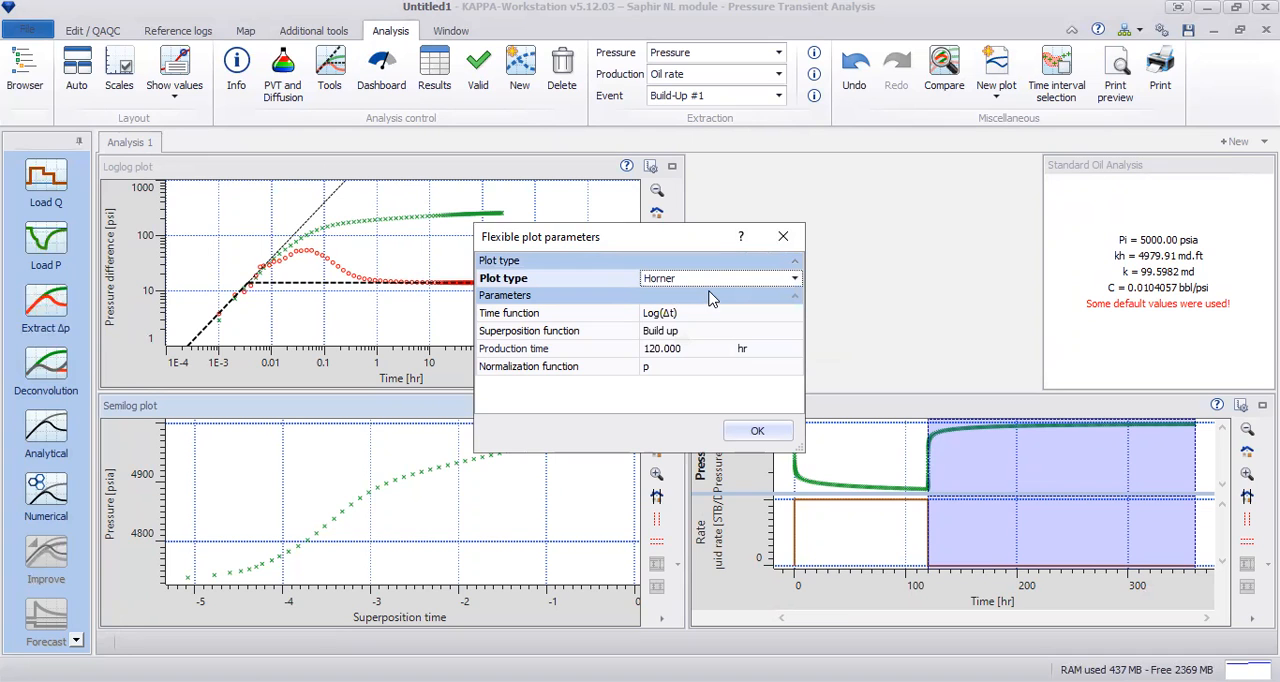
left_click(754, 430)
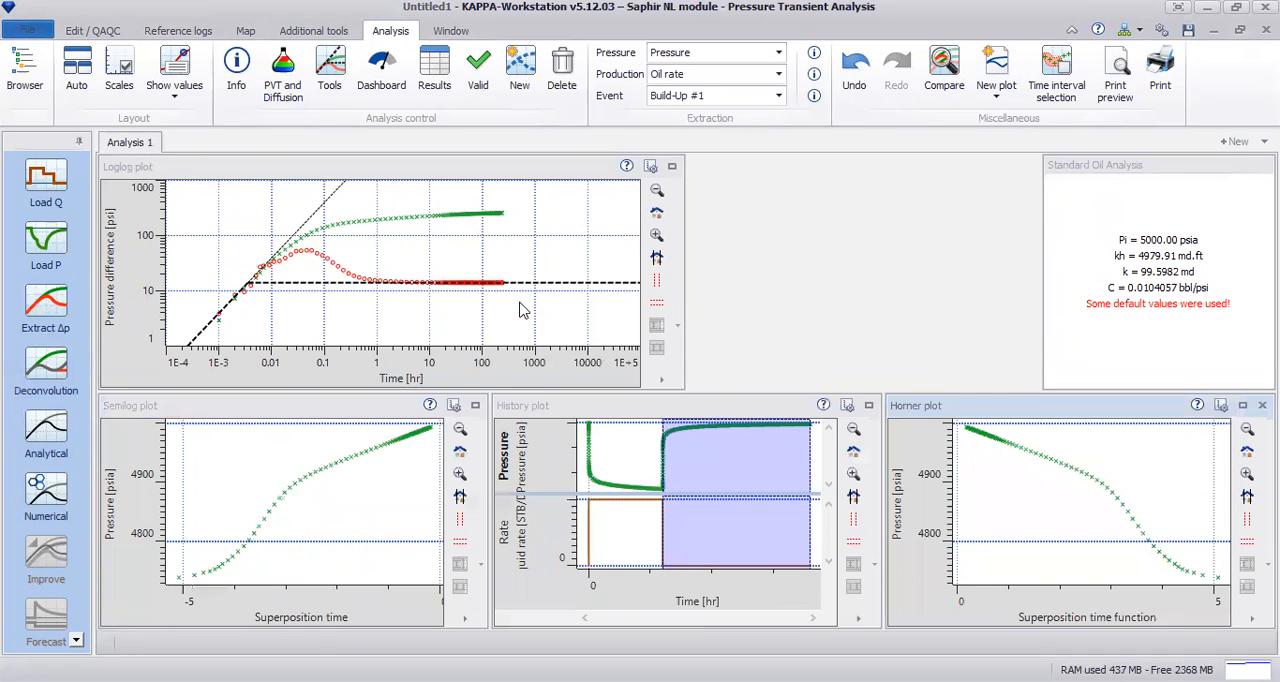
left_click(1242, 405)
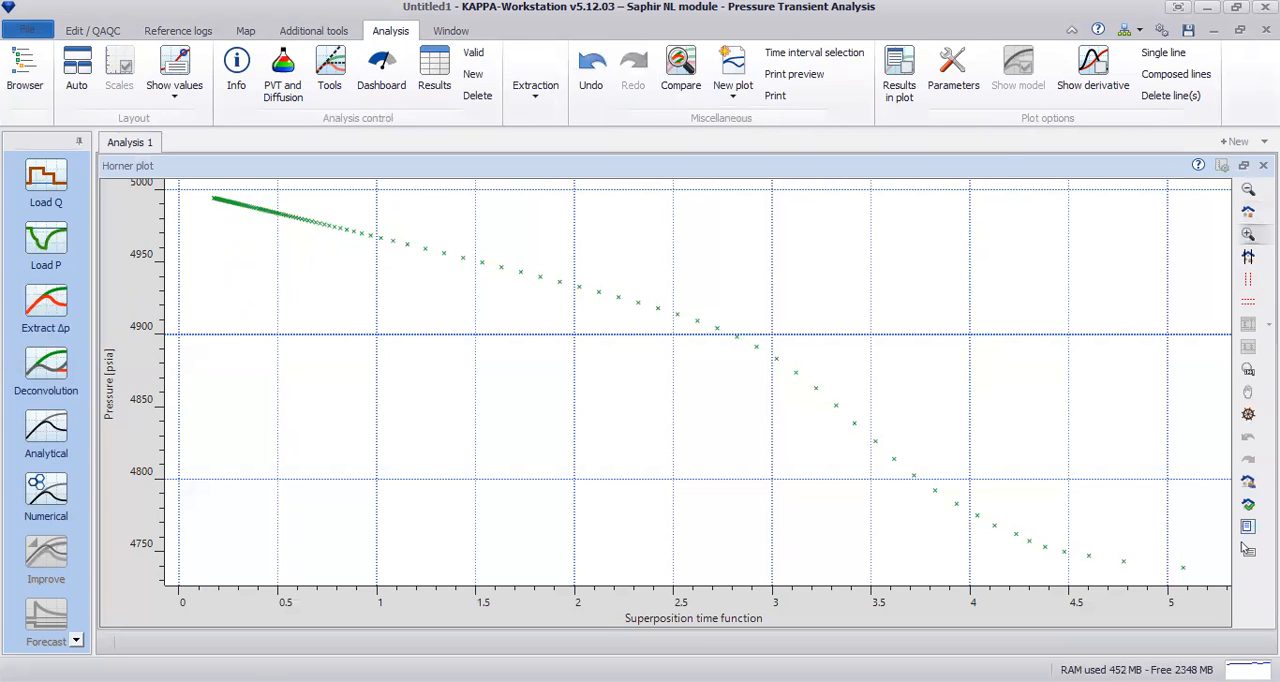
double_click(841, 435)
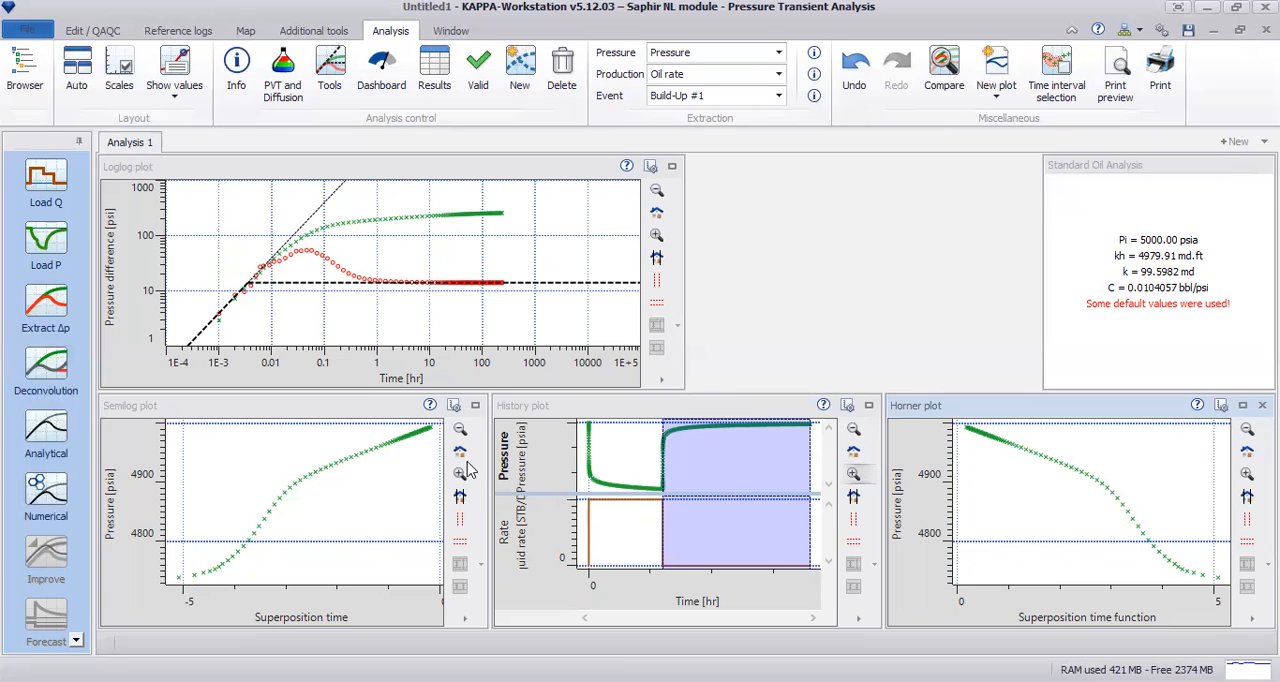
Step: Enlarge the semilog plot and draw a single regression line through the points between superposition times of about -1.9 and -1
left_click(475, 405)
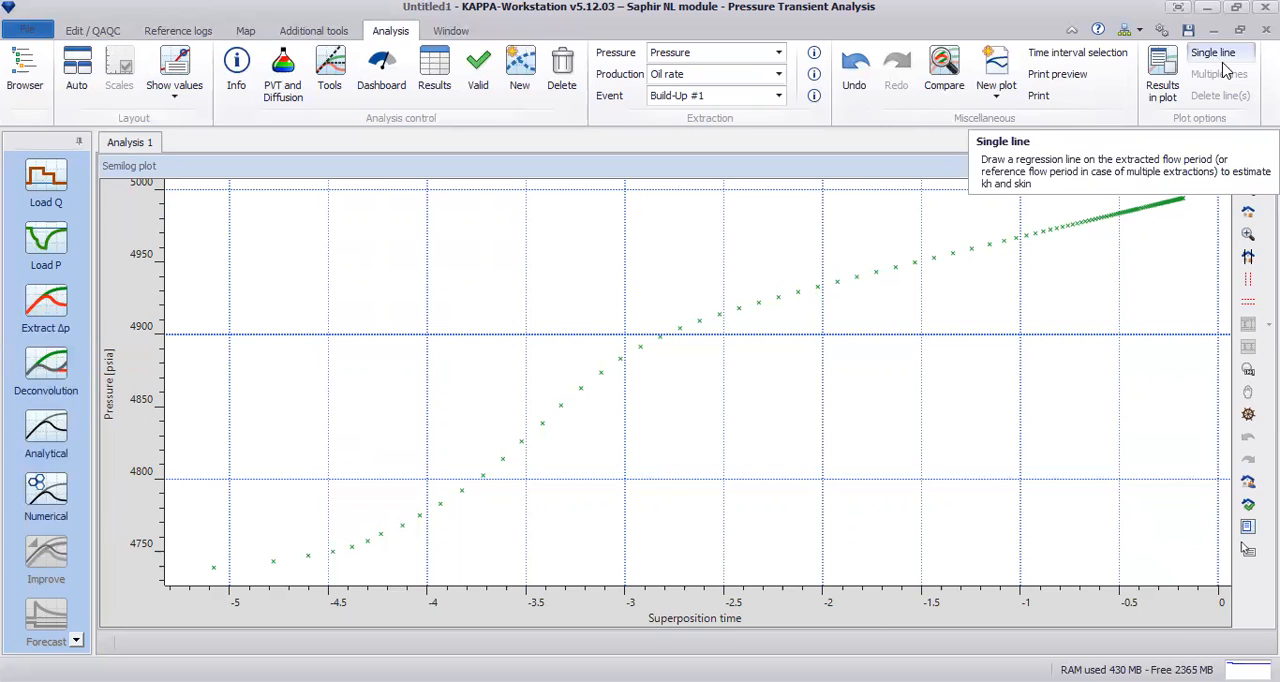
left_click(1215, 55)
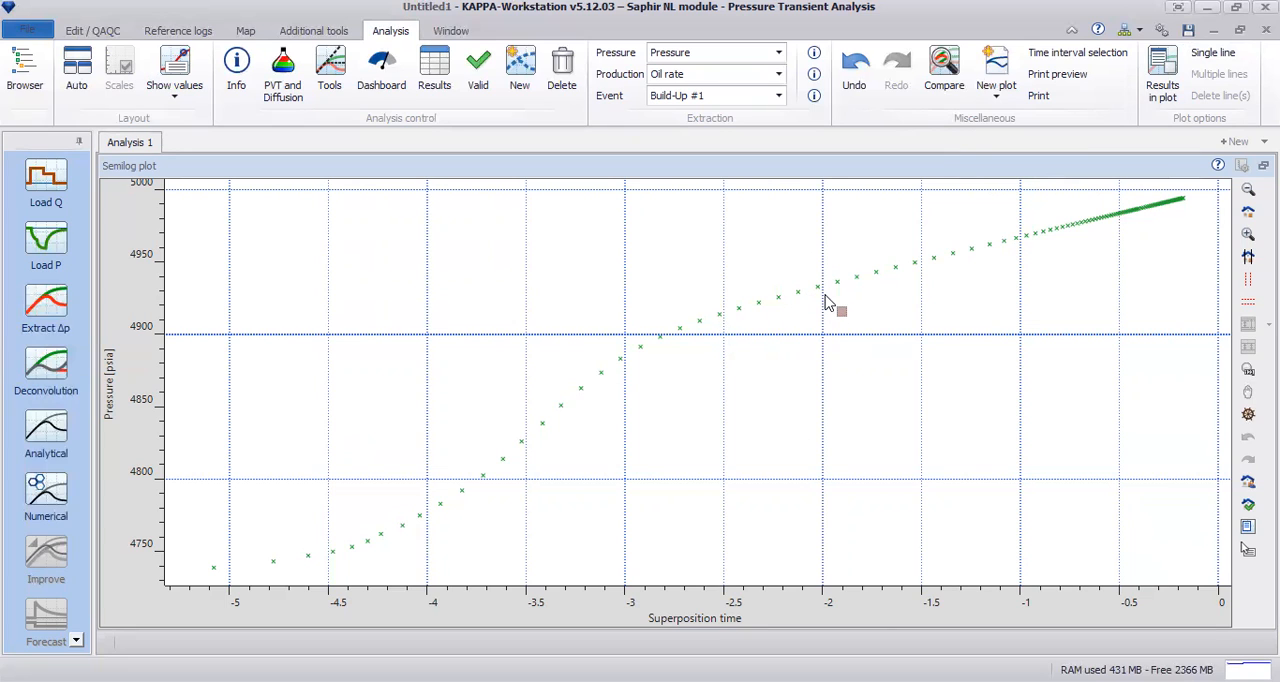
left_click_drag(822, 310, 1020, 297)
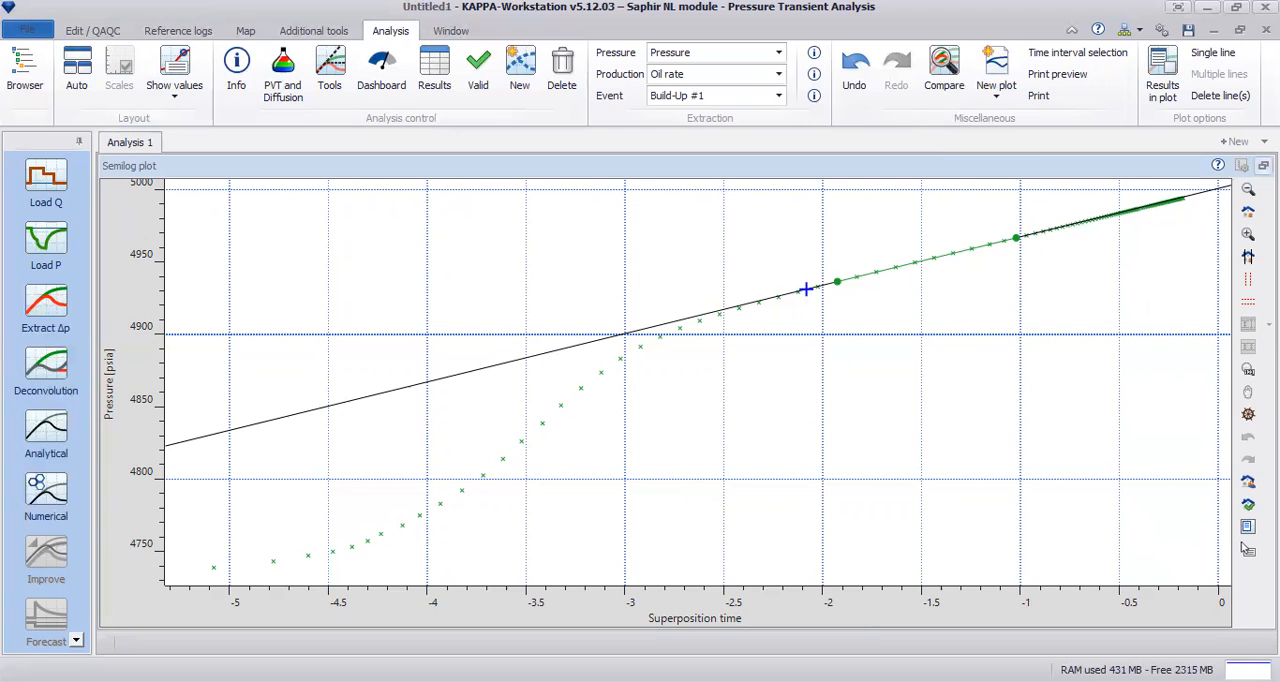
Step: Compare the semilog regression line with the derivative stabilization by viewing the semilog and loglog plots enlarged in turn
left_click(1263, 165)
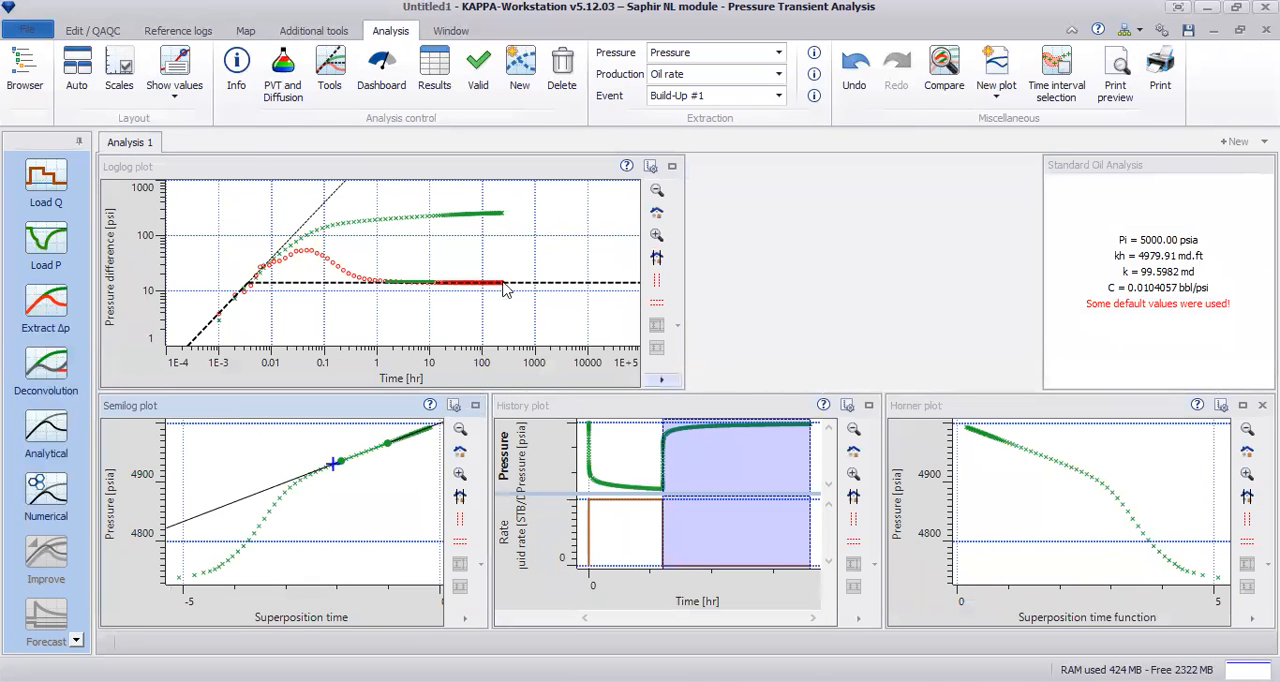
left_click(672, 165)
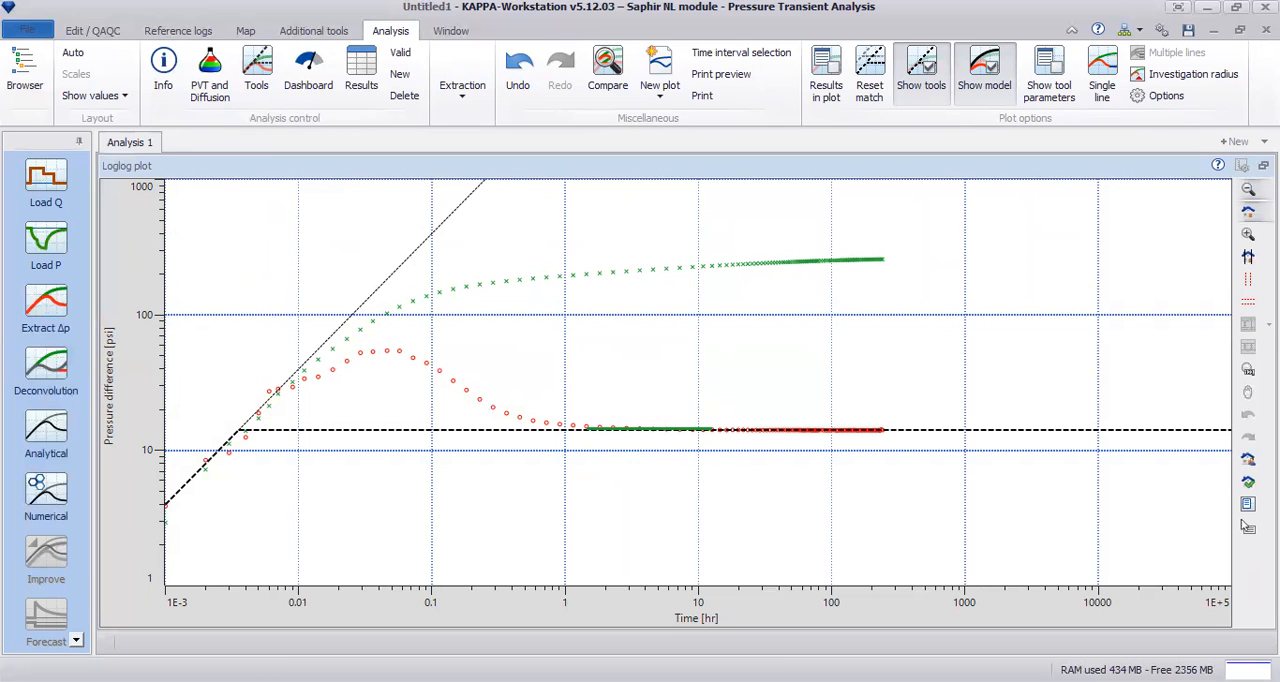
left_click(1263, 165)
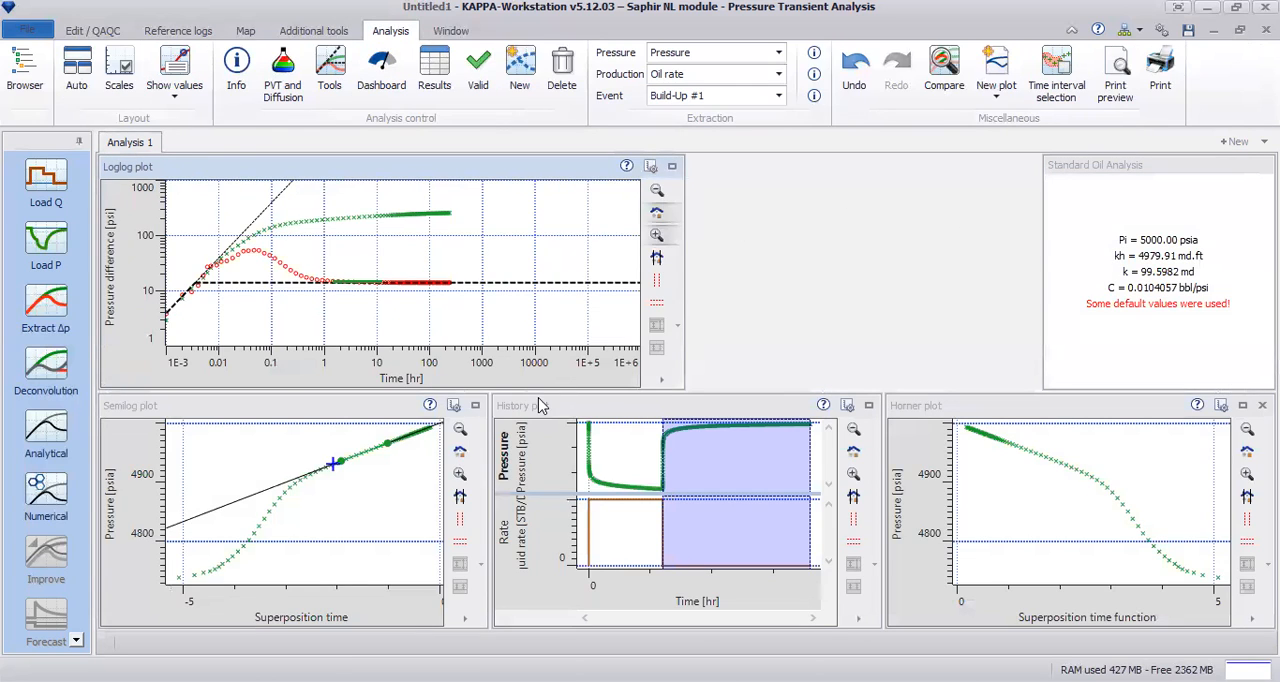
left_click(454, 405)
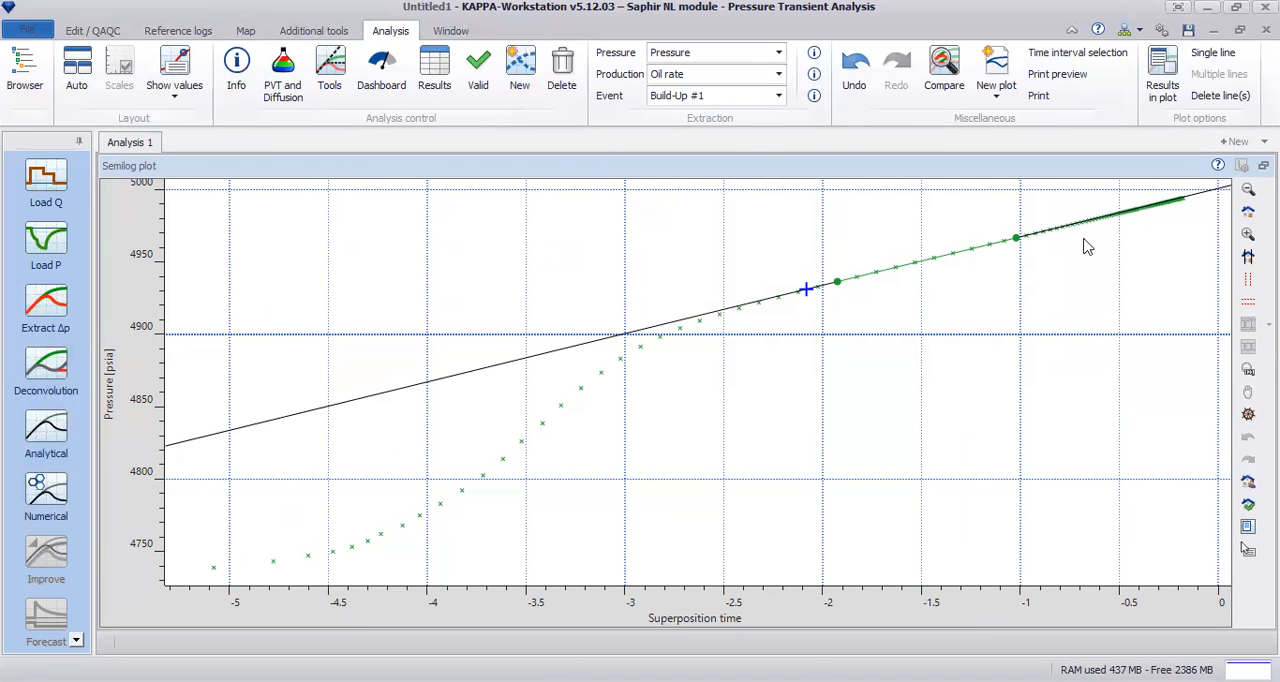
left_click(1263, 165)
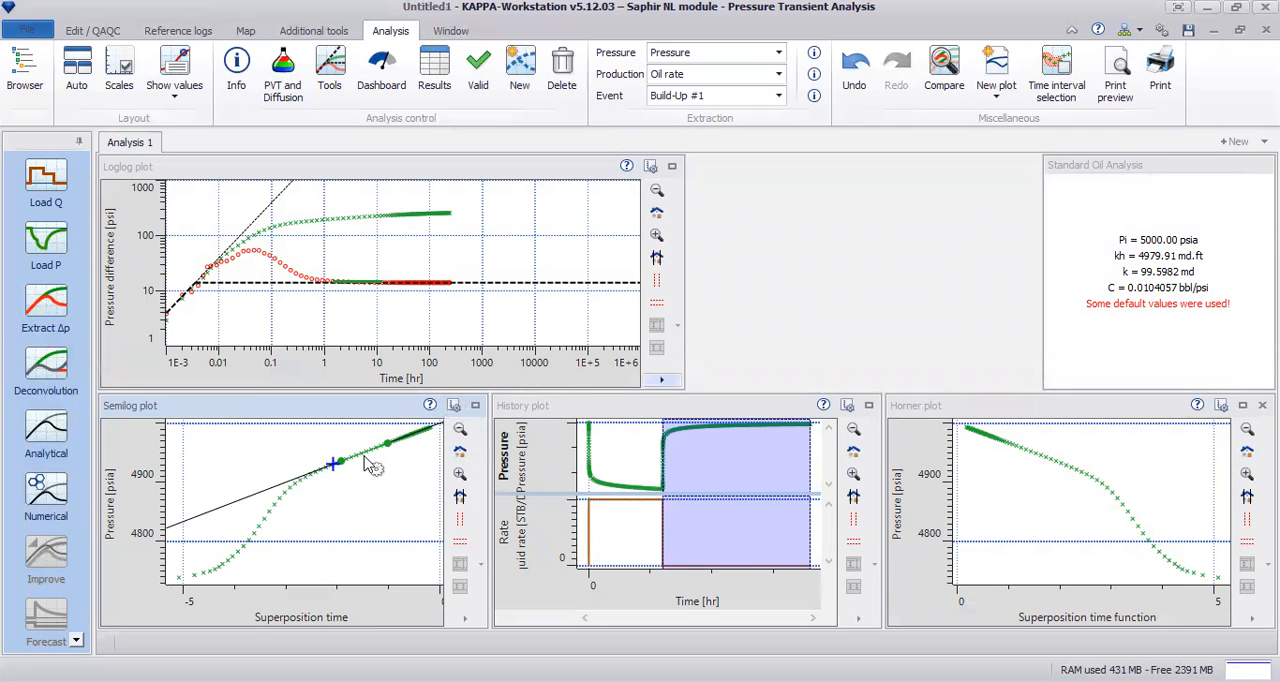
left_click(475, 405)
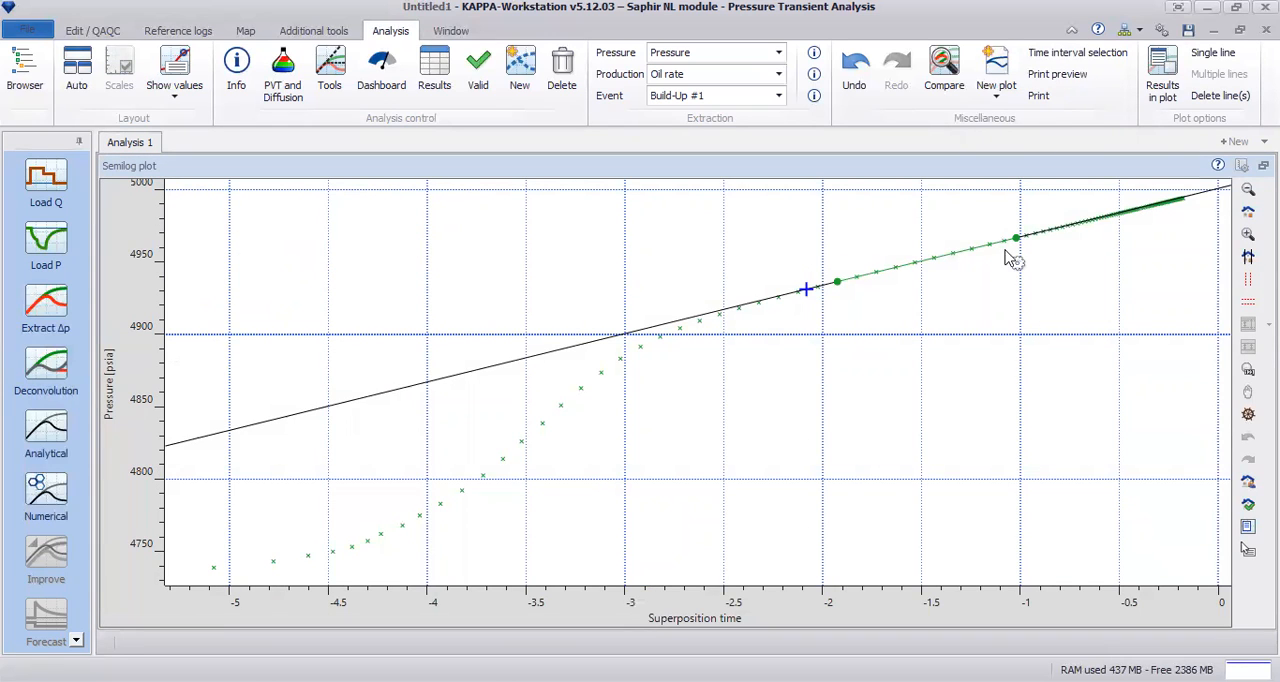
left_click(1263, 165)
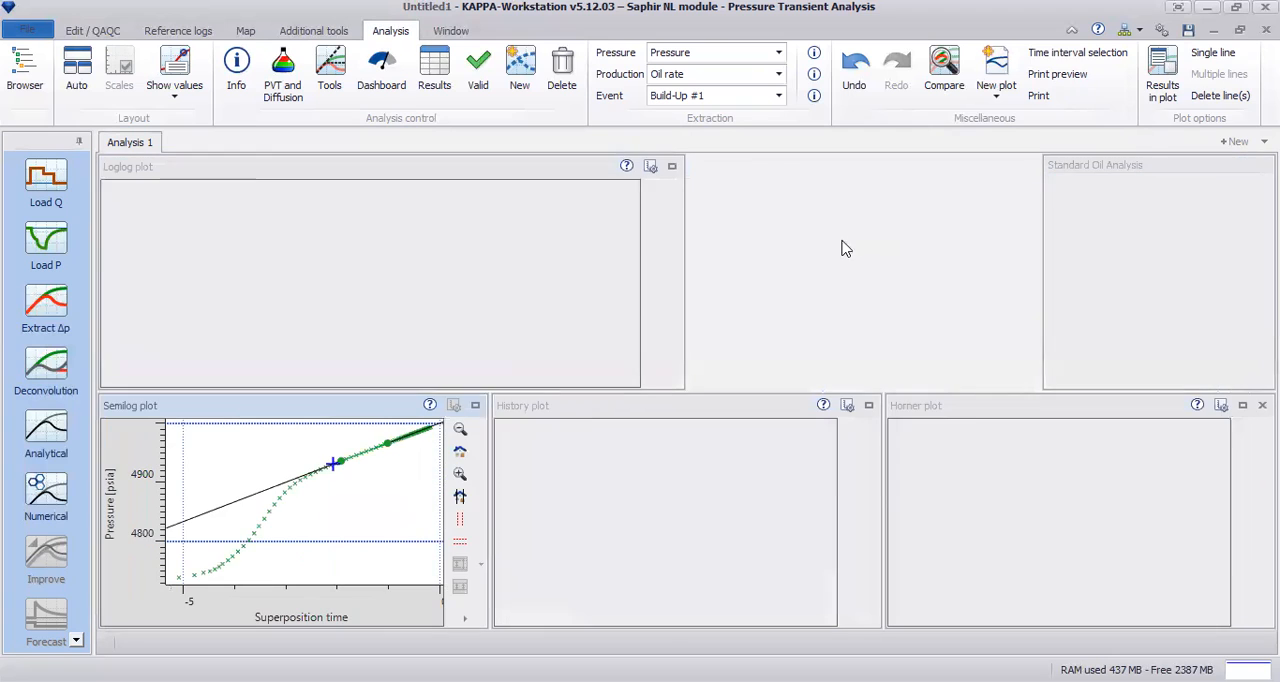
left_click(672, 166)
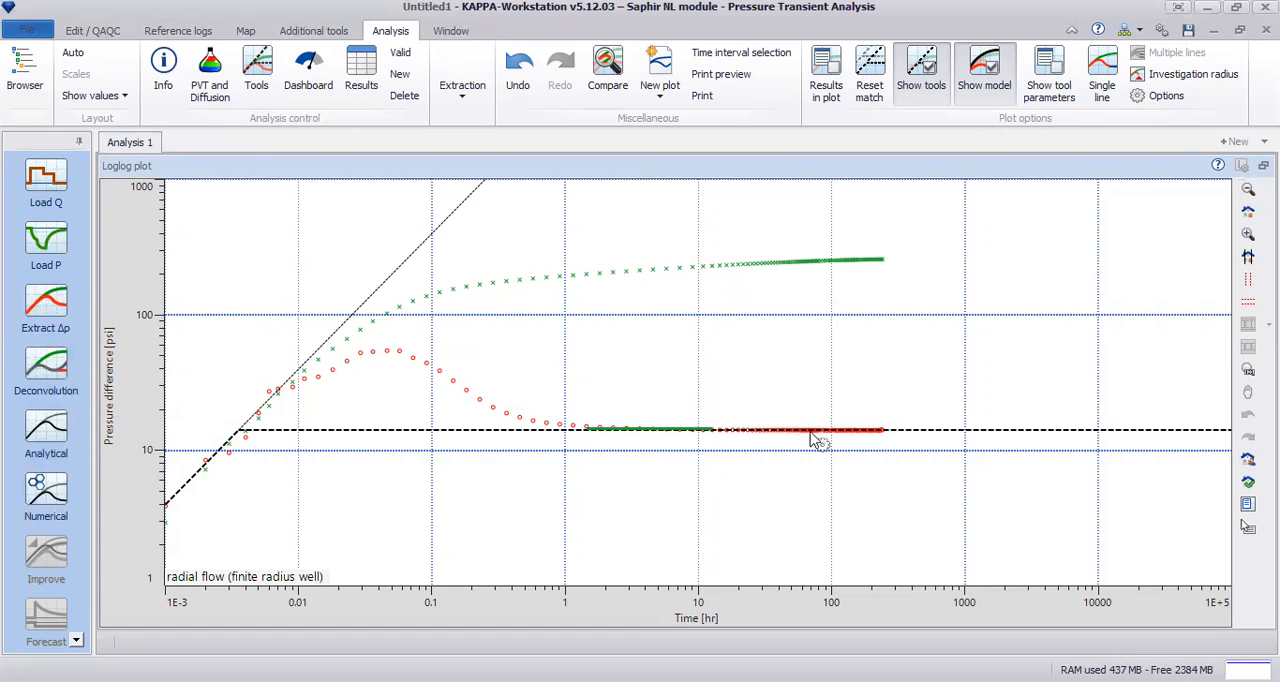
left_click(1263, 165)
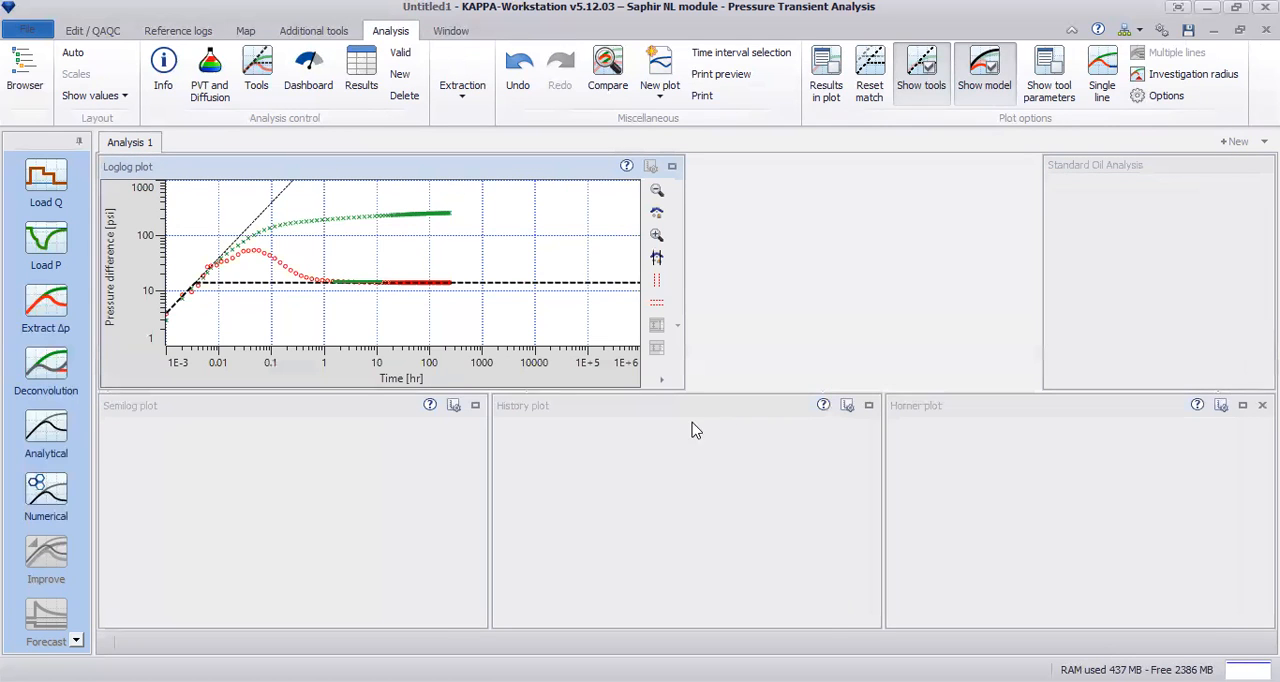
Step: Examine the regression line results on the enlarged semilog plot, and hide them again once the plot layout is restored
left_click(475, 405)
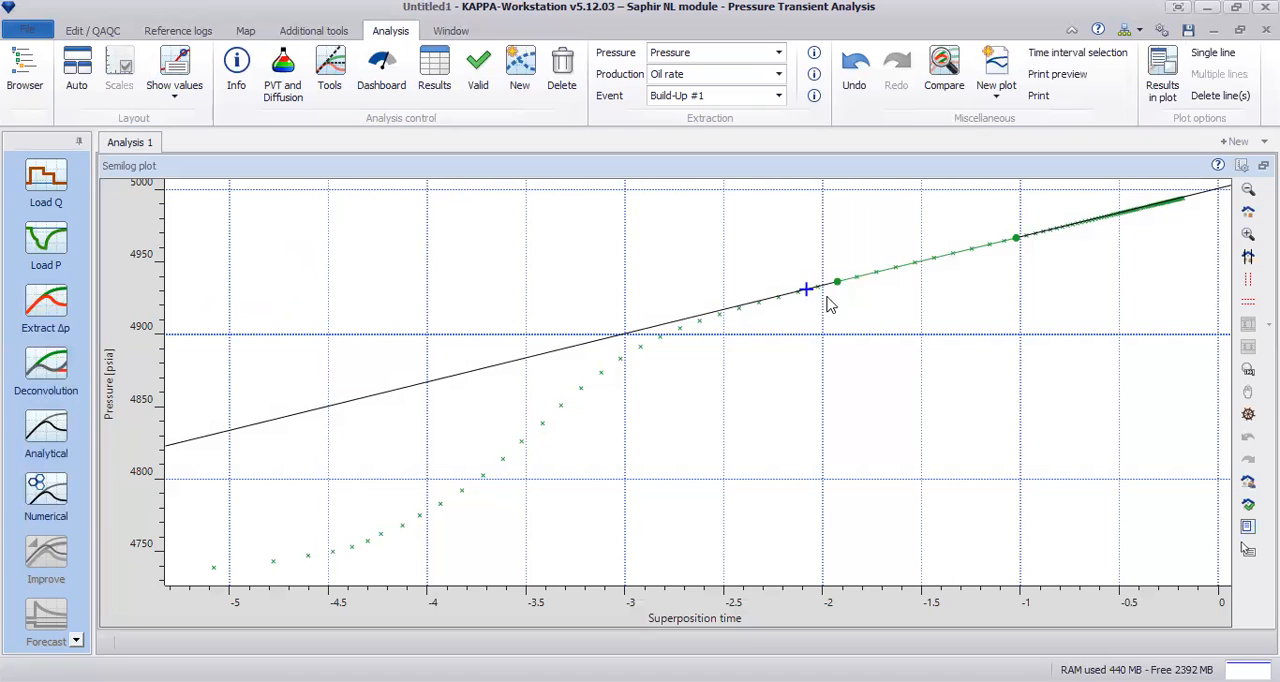
right_click(923, 318)
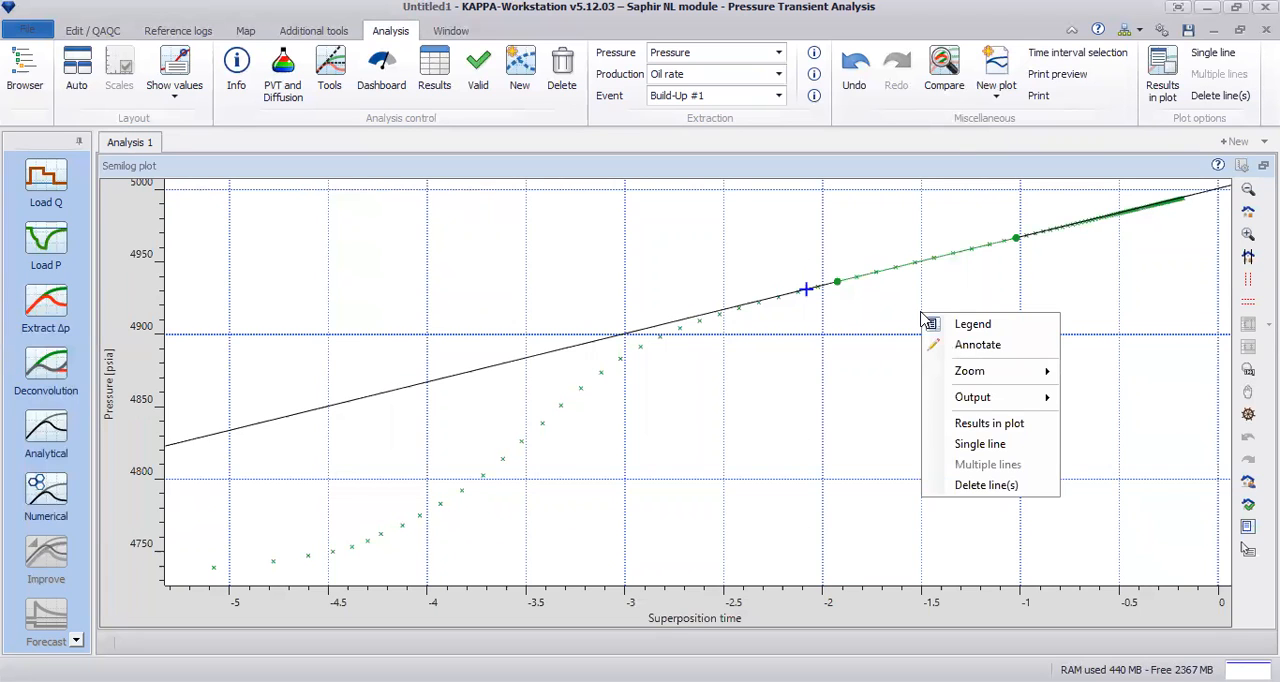
left_click(1016, 424)
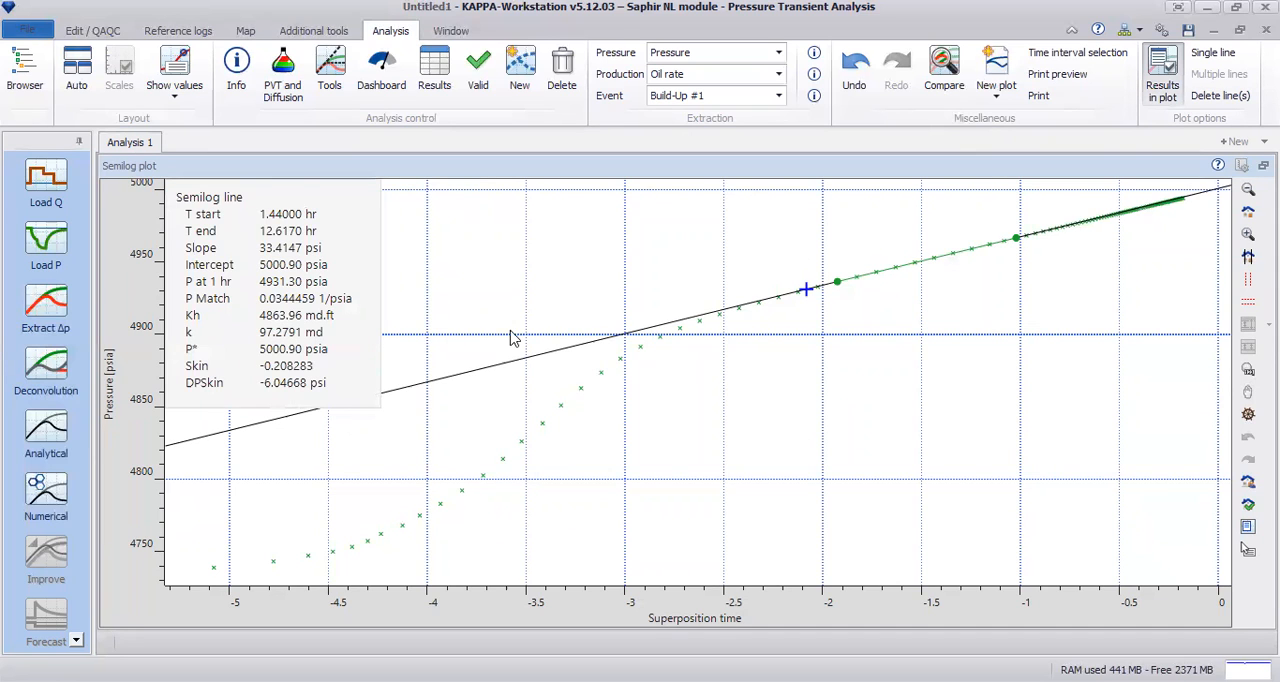
mouse_move(290, 289)
left_mouse_down()
mouse_move(329, 326)
mouse_move(331, 308)
mouse_move(295, 298)
left_mouse_up()
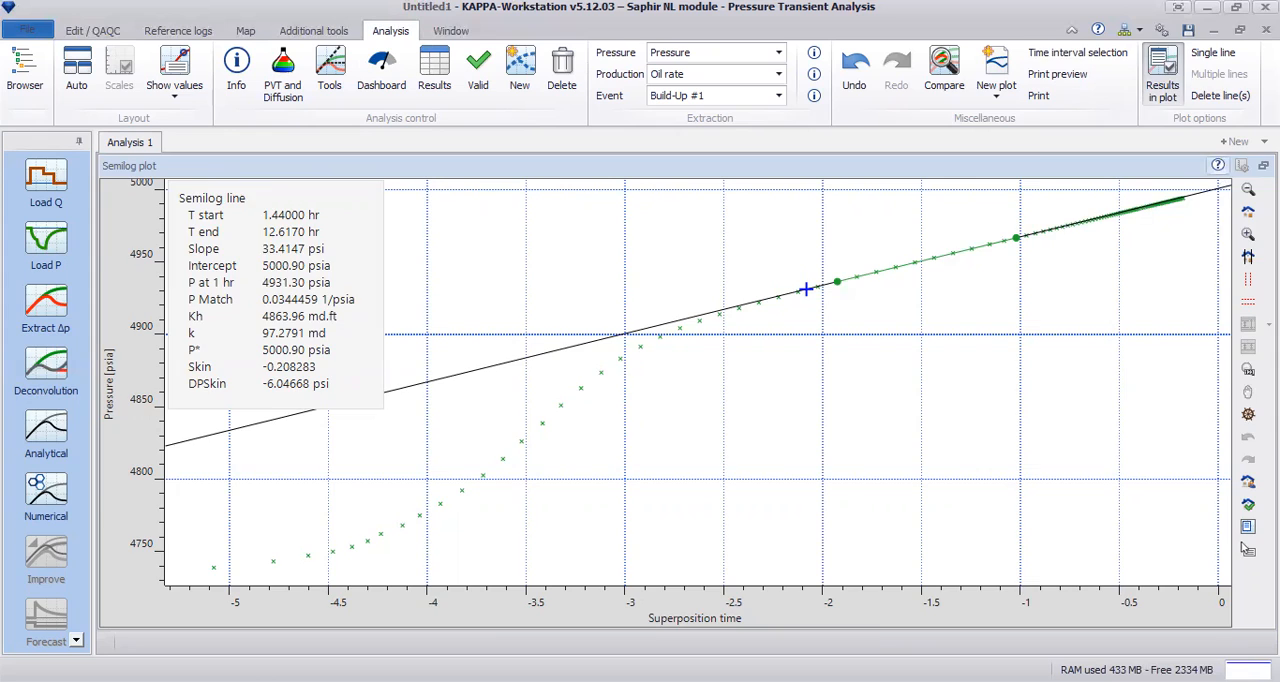
left_click(1245, 547)
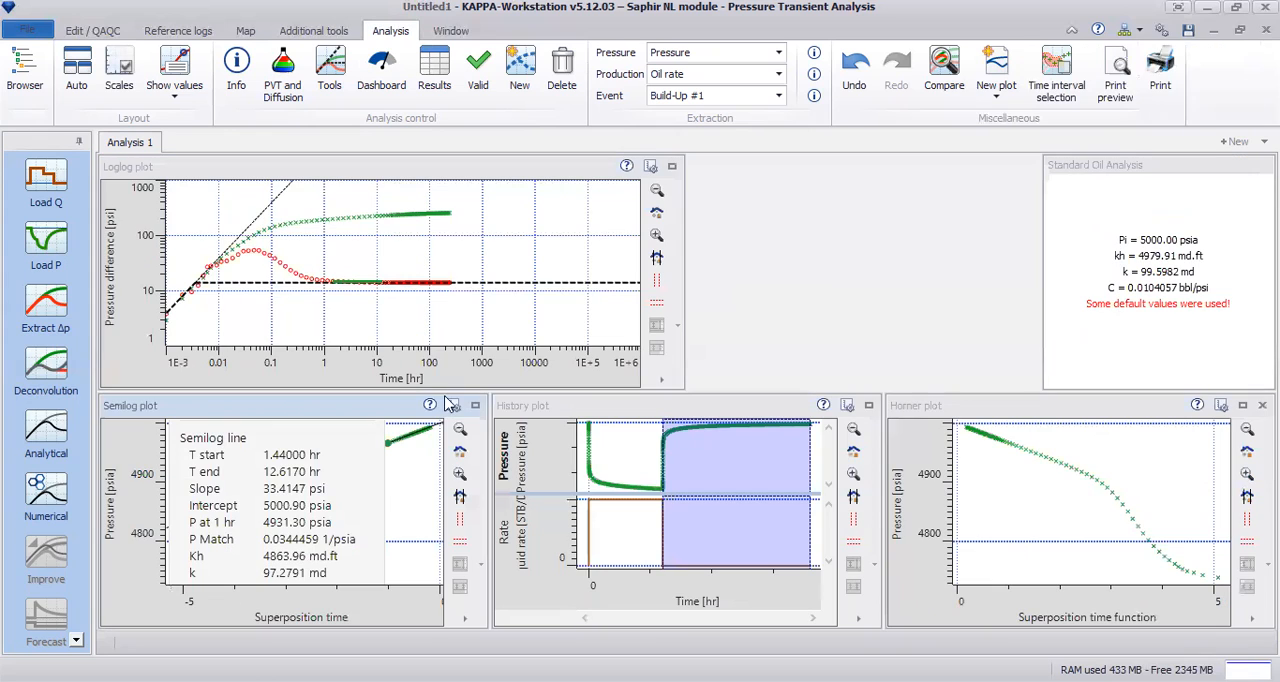
right_click(414, 463)
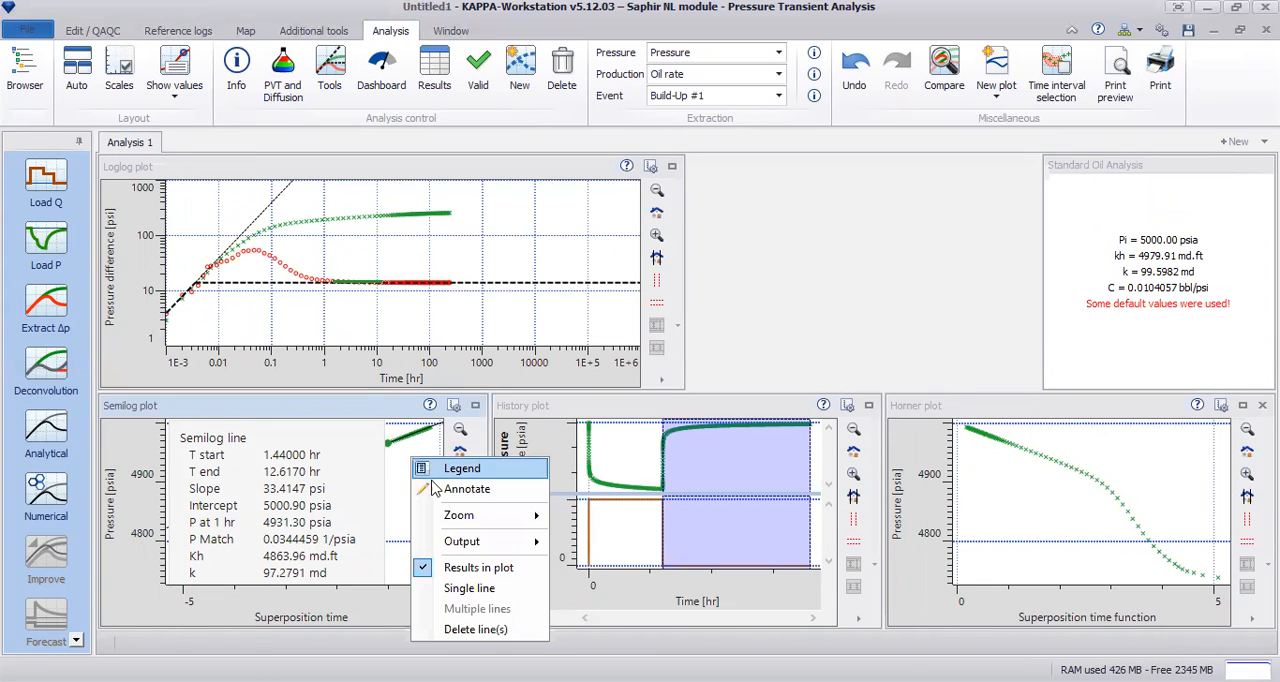
left_click(496, 572)
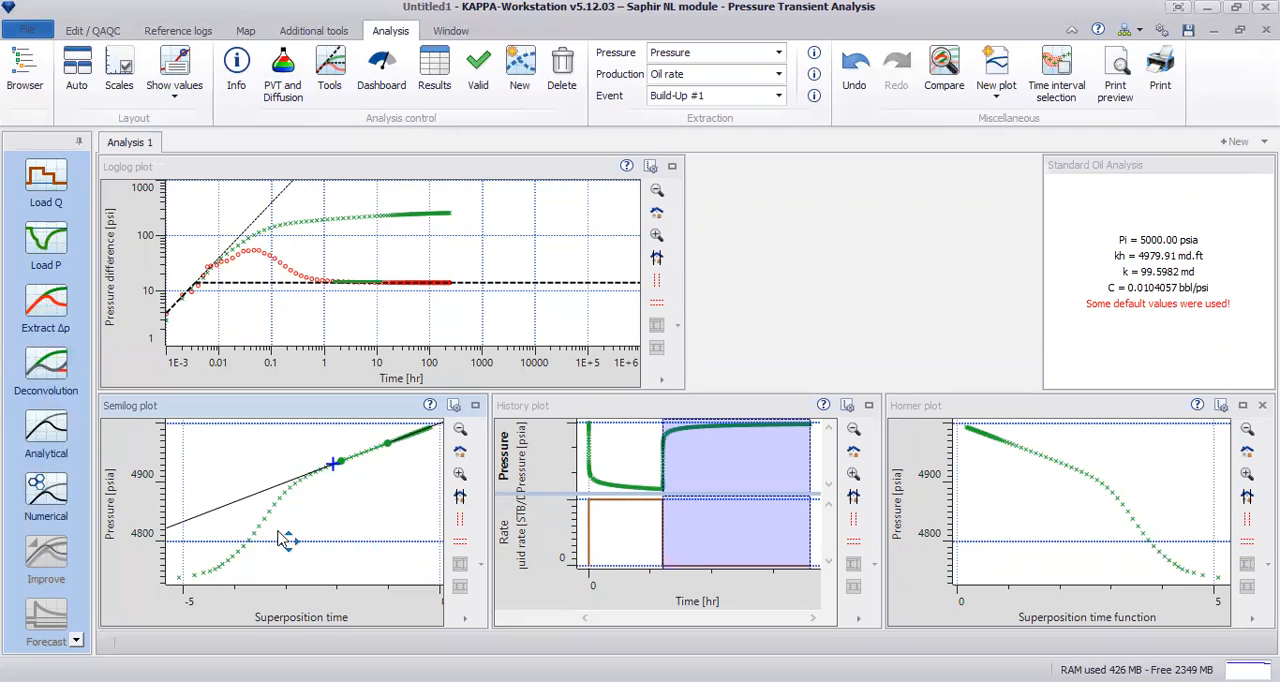
Step: Enlarge the Horner plot and draw a single regression line through the points between superposition times of about 1.3 and 2
left_click(1243, 407)
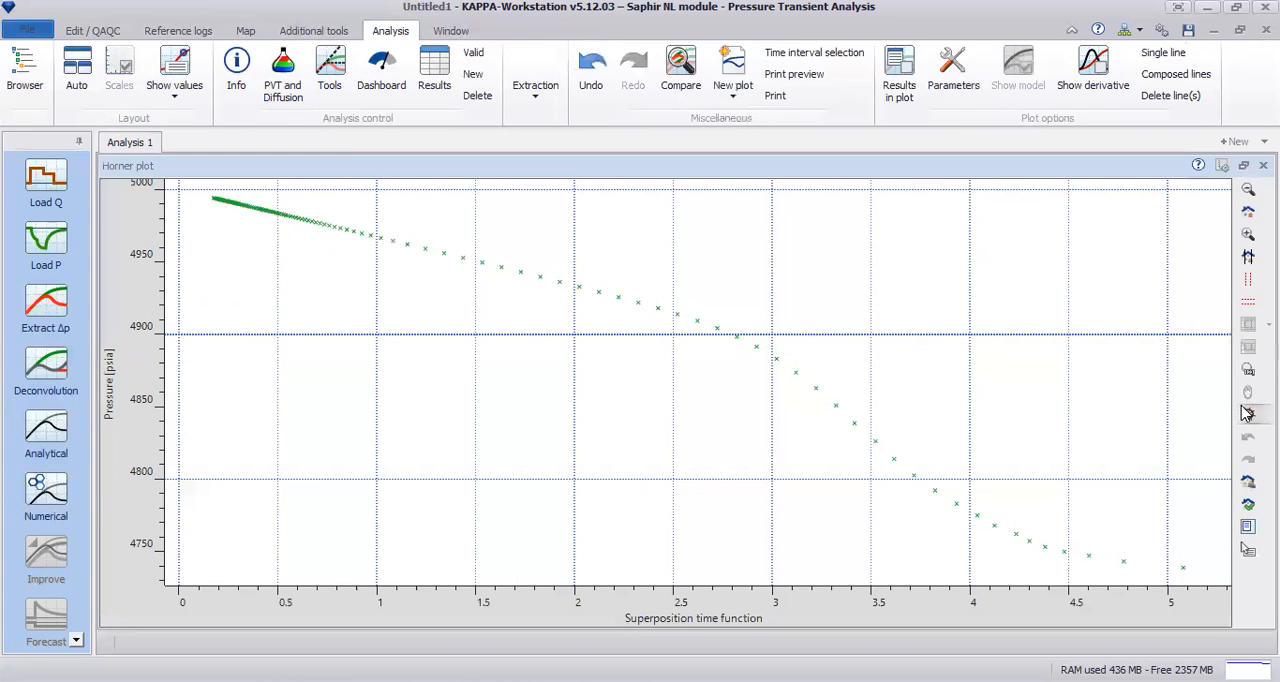
left_click(1170, 56)
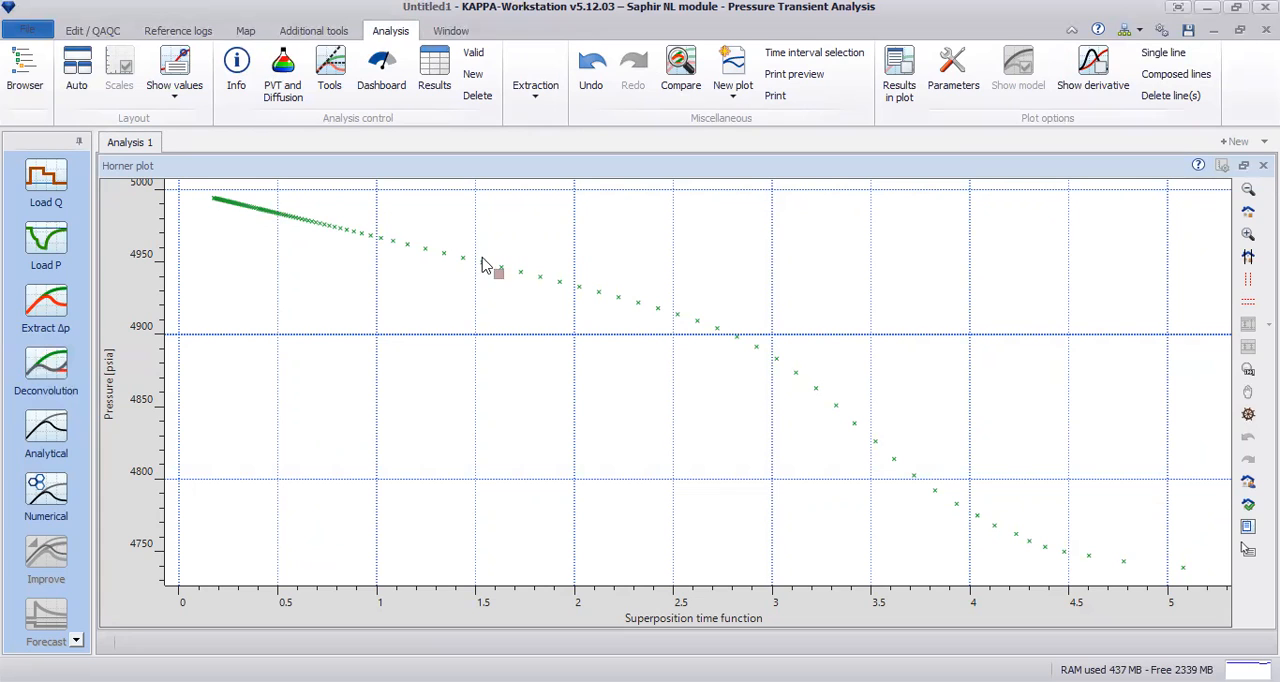
left_click_drag(430, 248, 575, 259)
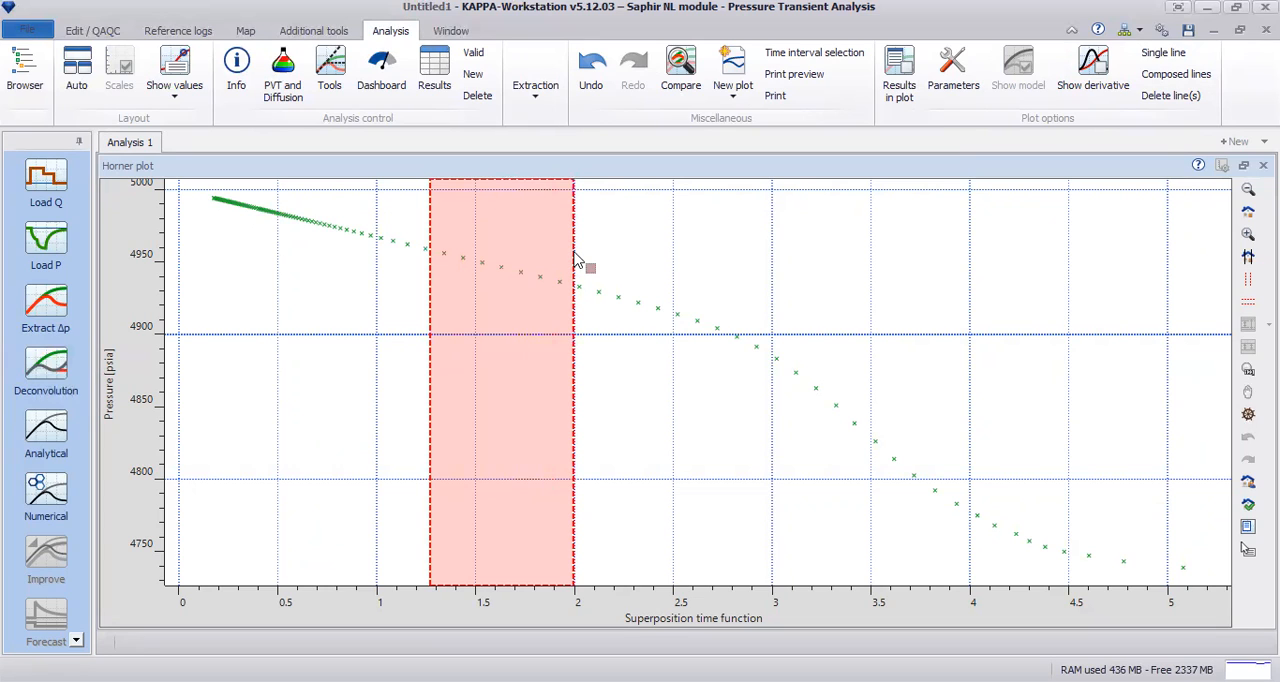
left_click_drag(575, 259, 575, 259)
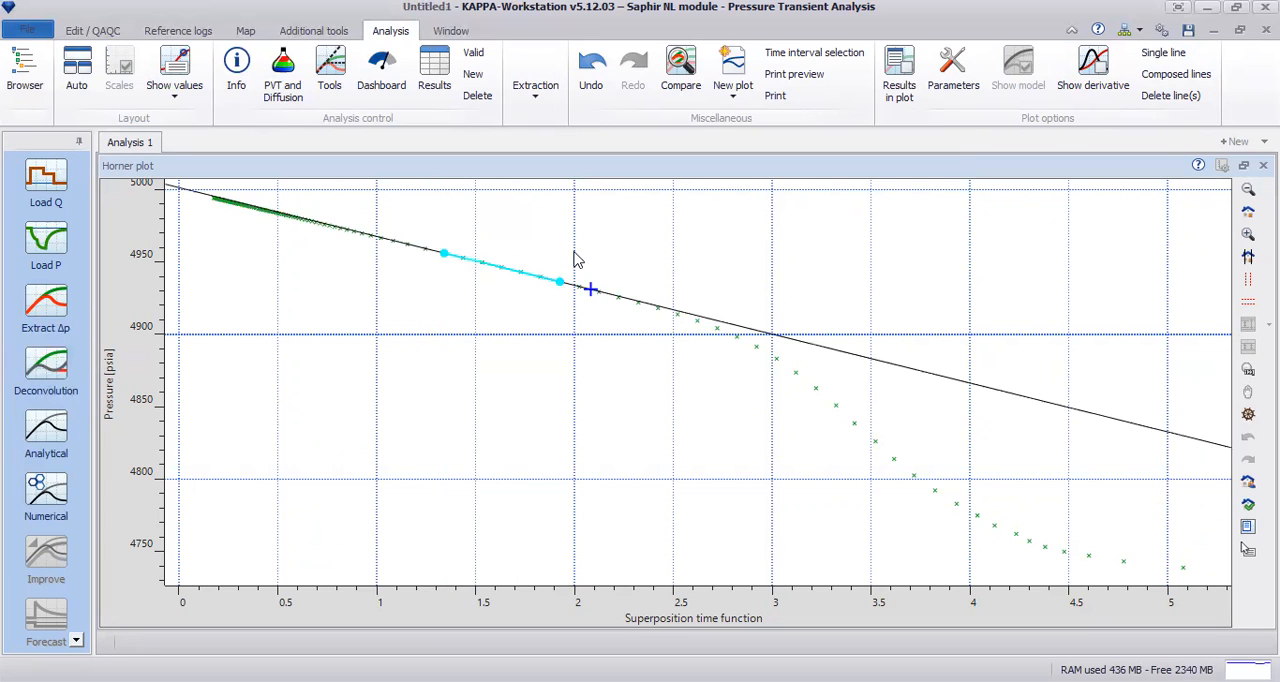
Step: Show the line results in the Horner plot and move the results box clear of the early-line points
right_click(631, 243)
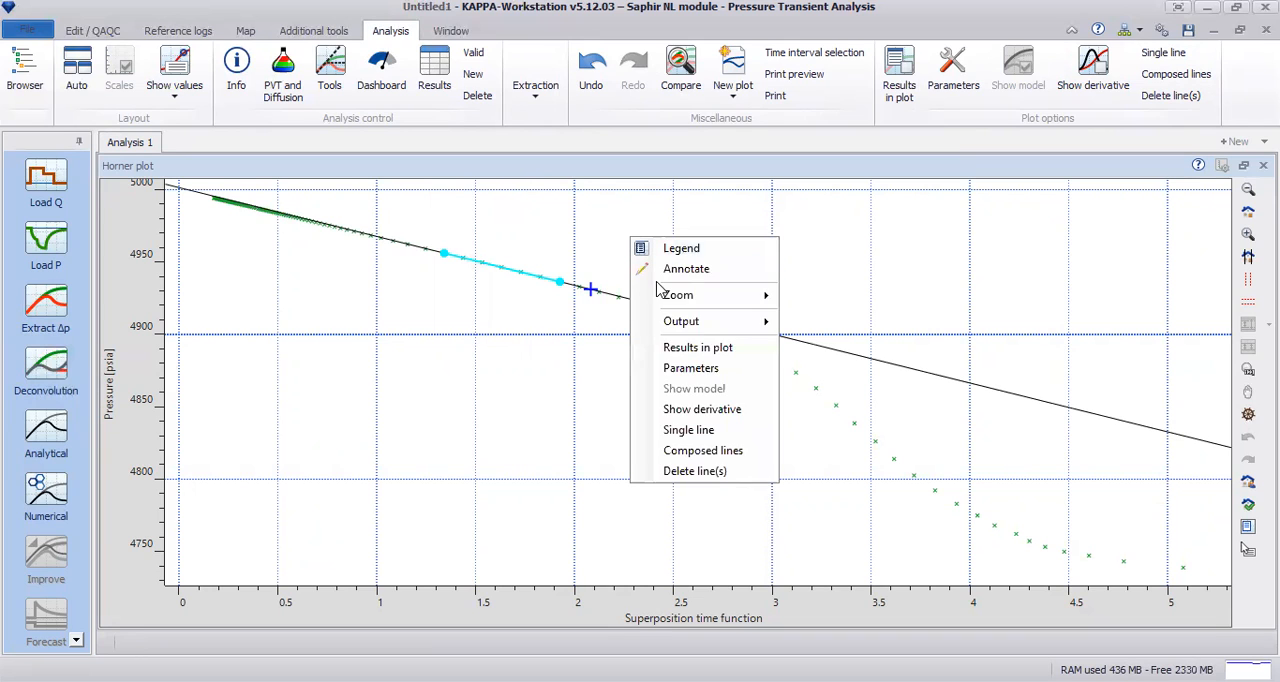
left_click(742, 357)
left_click_drag(490, 295, 1133, 303)
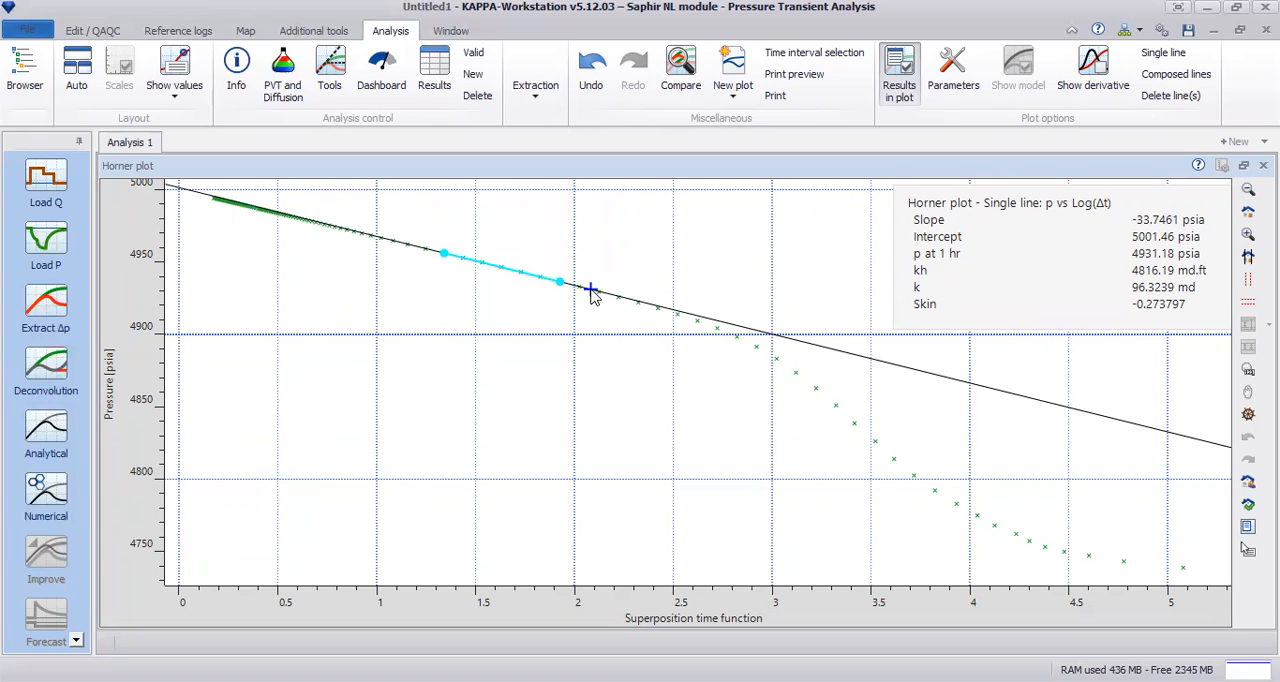
Step: Adjust the Horner line's end near superposition time 2 to fit the points, with a slope of about -32.8 psia
mouse_move(592, 295)
left_mouse_down()
mouse_move(588, 258)
mouse_move(581, 330)
mouse_move(537, 351)
mouse_move(629, 300)
mouse_move(648, 250)
mouse_move(606, 266)
mouse_move(623, 314)
mouse_move(606, 331)
mouse_move(636, 268)
mouse_move(623, 306)
mouse_move(591, 334)
mouse_move(591, 250)
mouse_move(632, 250)
mouse_move(612, 316)
mouse_move(617, 274)
left_mouse_up()
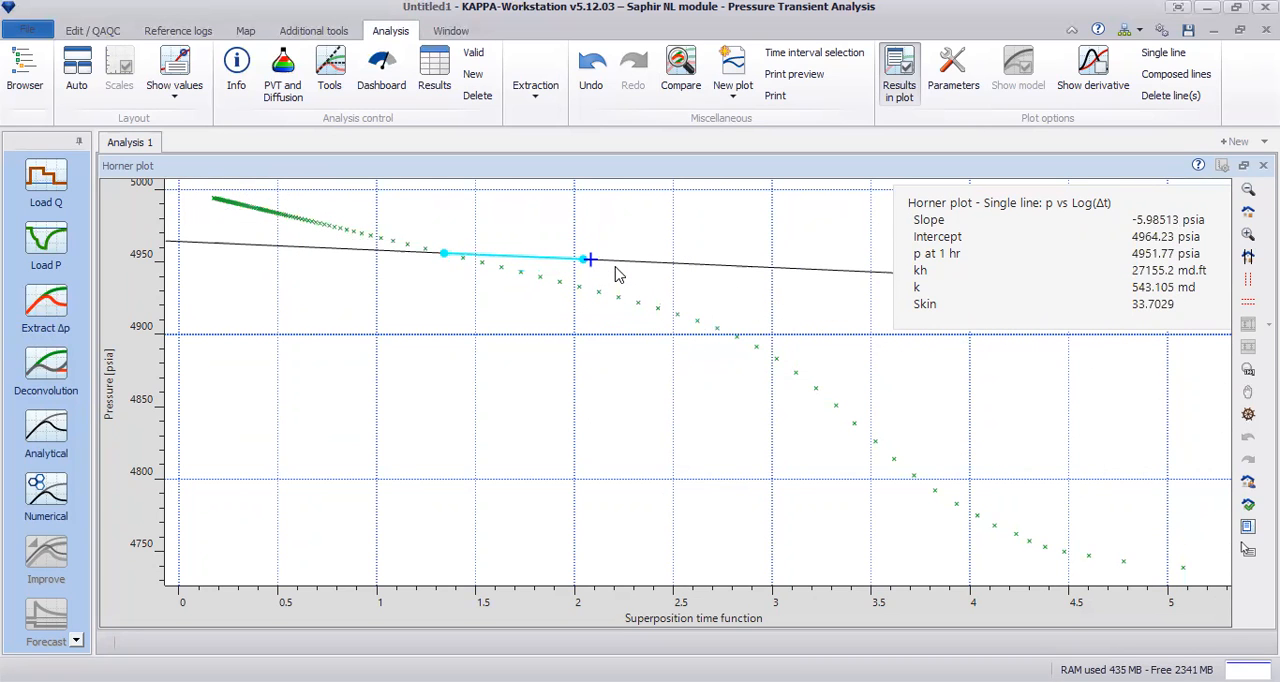
left_click_drag(617, 274, 613, 292)
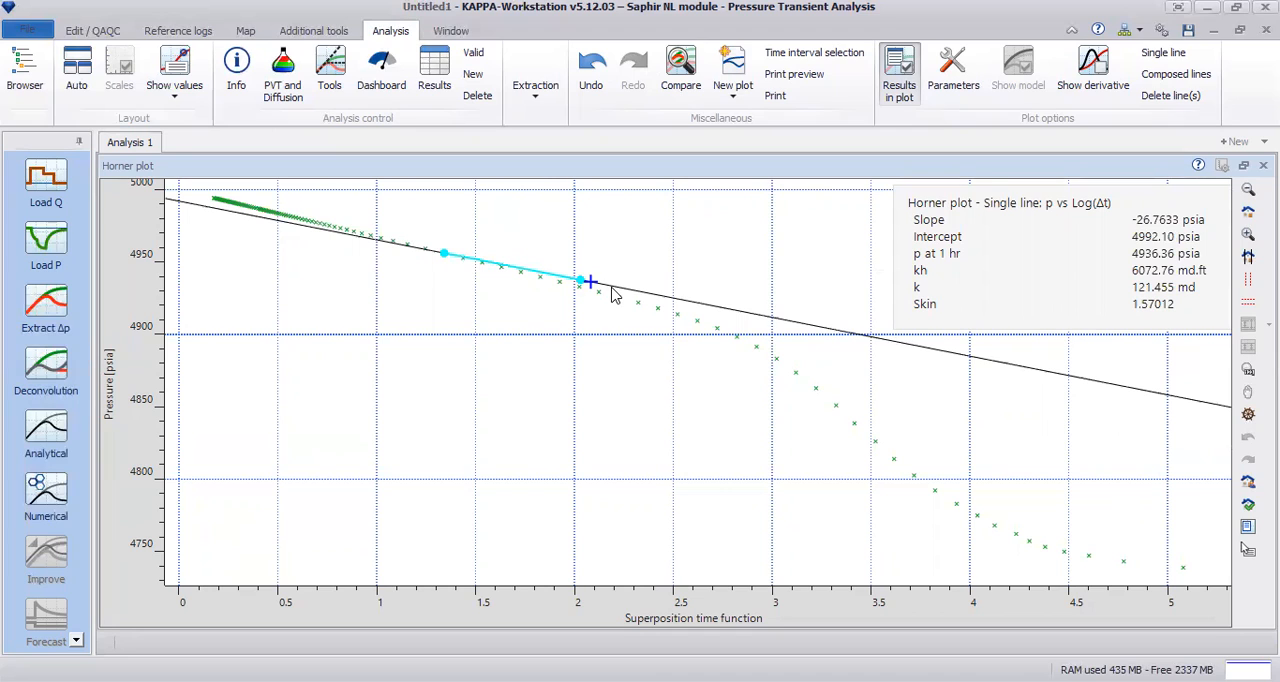
left_click_drag(612, 289, 612, 296)
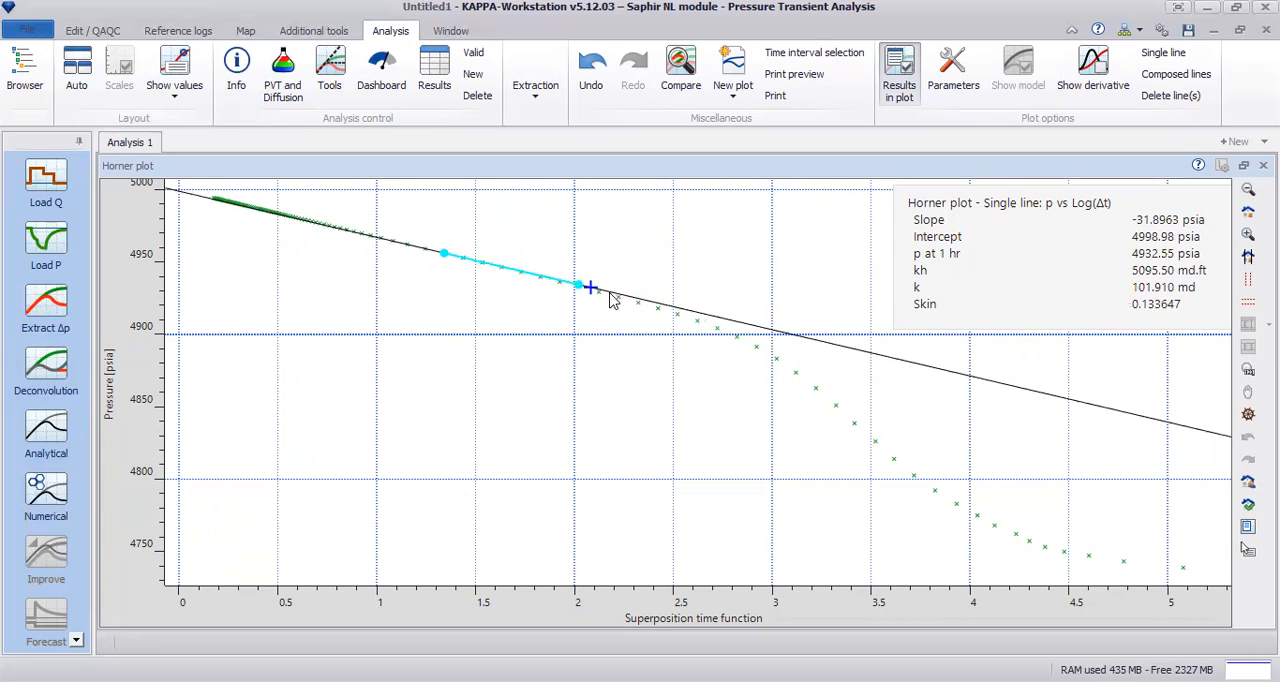
left_click_drag(612, 300, 613, 300)
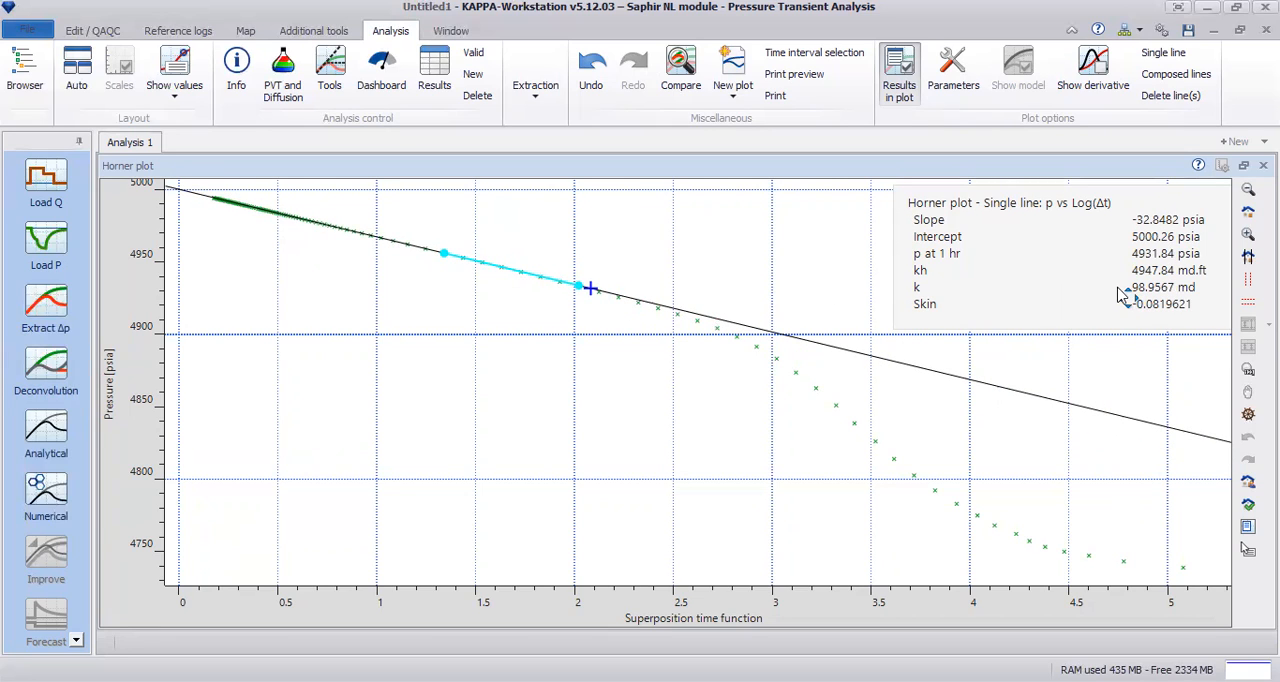
Step: Restore the plot layout and hide the line results in the Horner plot
left_click(1243, 165)
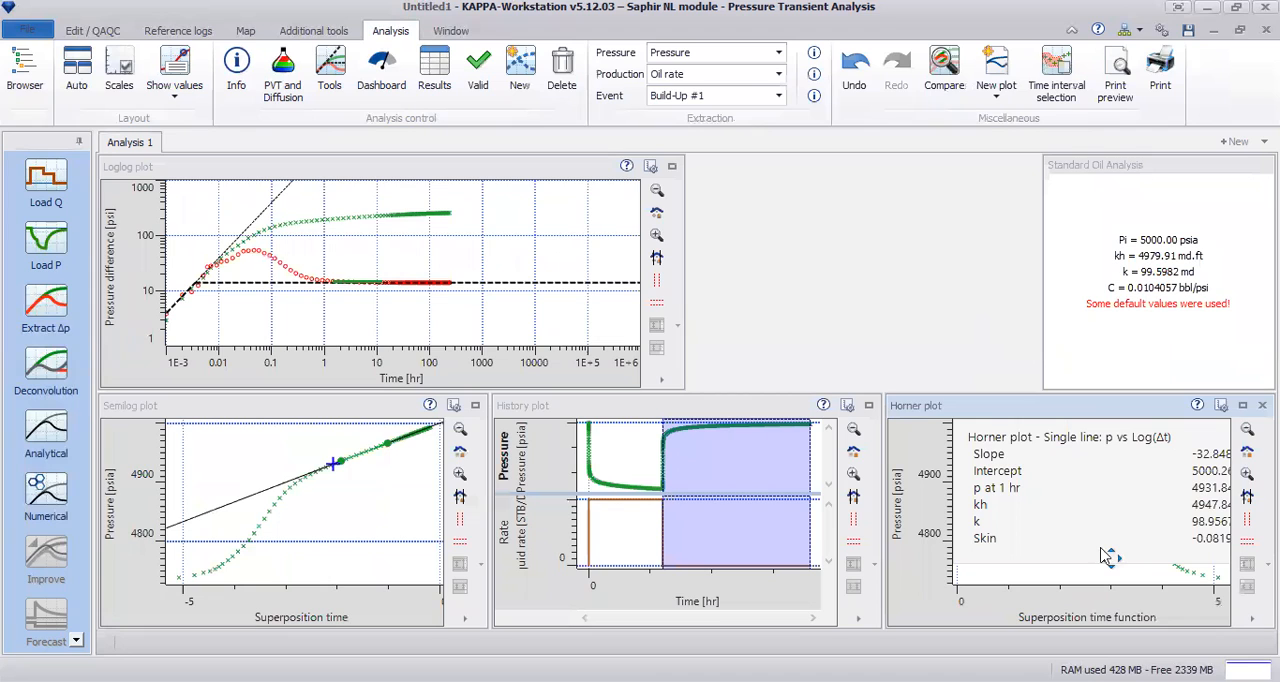
right_click(1092, 572)
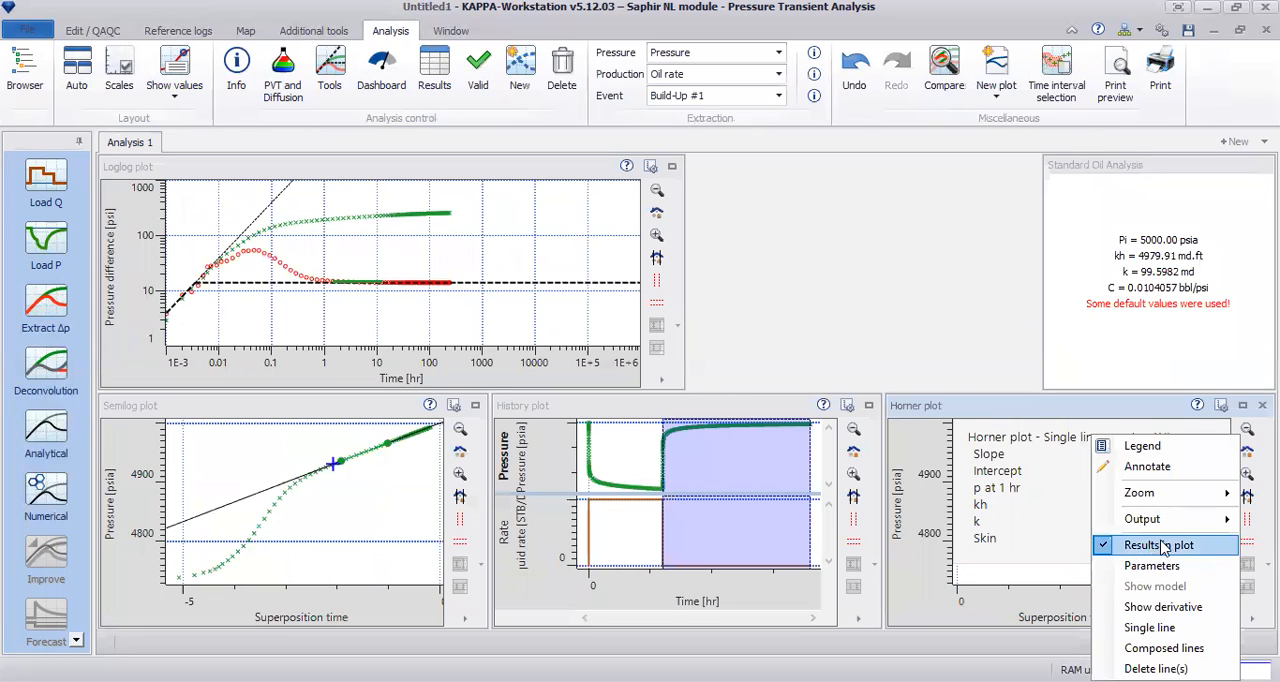
left_click(1160, 545)
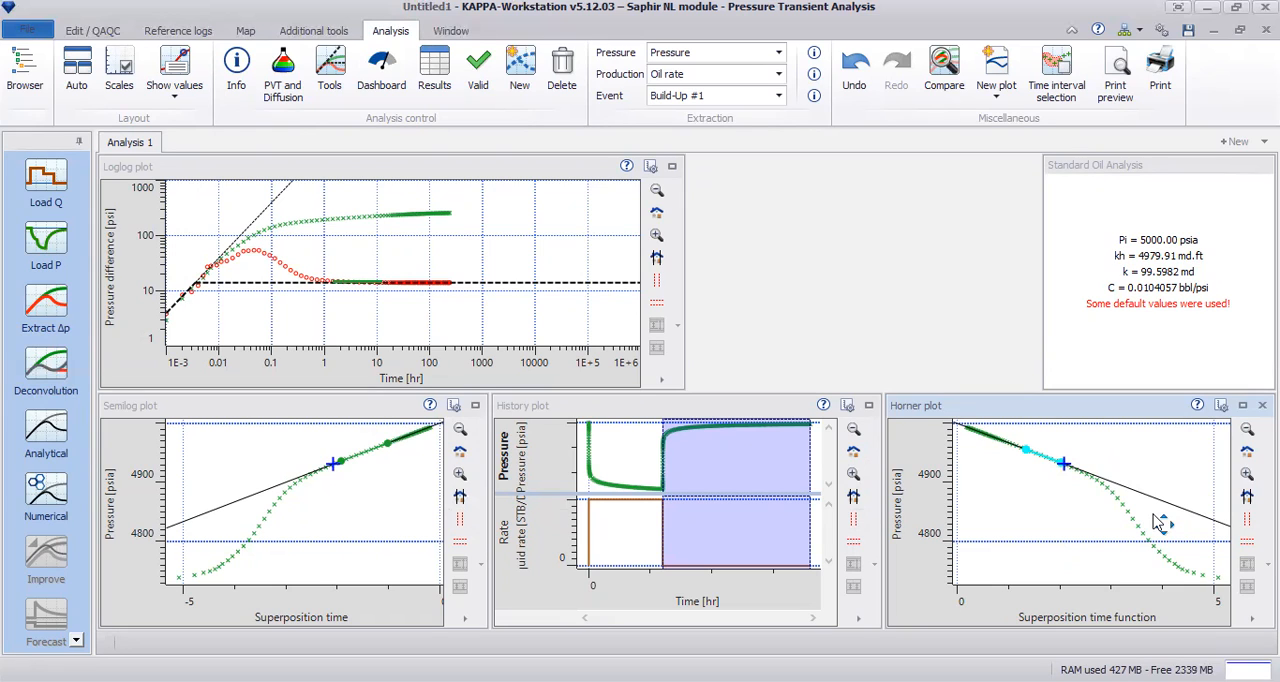
Step: Enlarge the loglog plot and shift the unit-slope and stabilization lines to match the early-time points
left_click(673, 169)
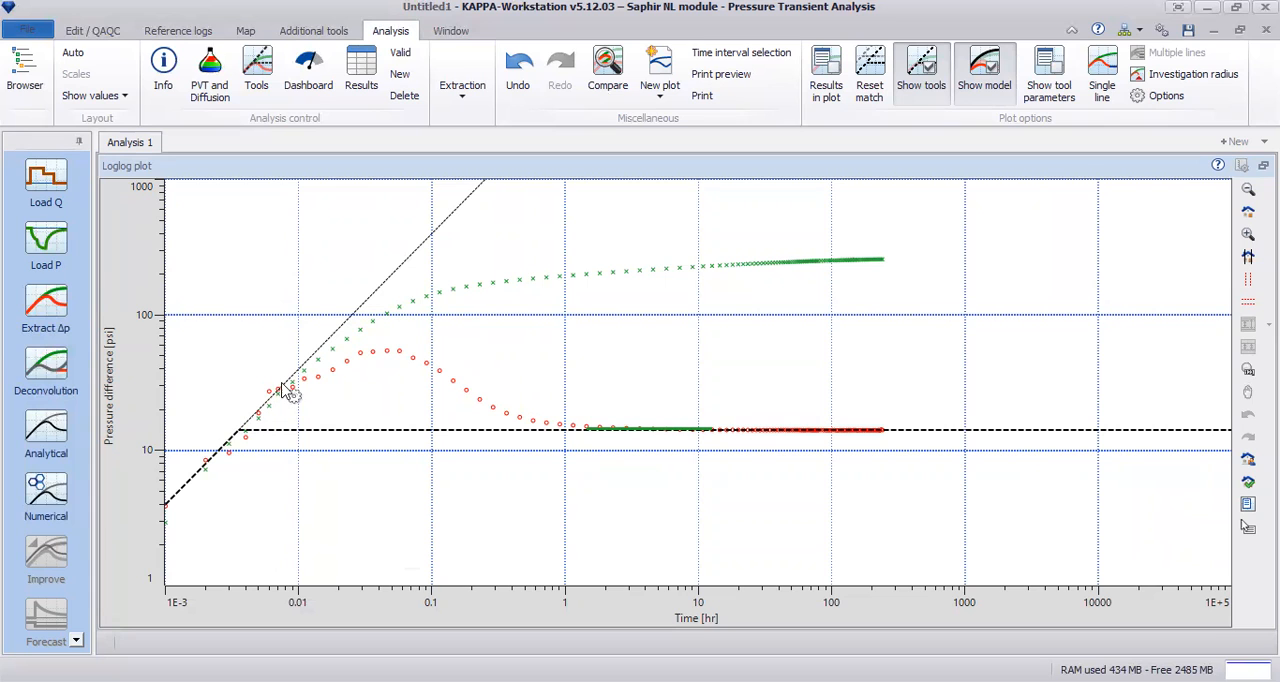
mouse_move(309, 440)
left_mouse_down()
mouse_move(309, 462)
mouse_move(331, 378)
mouse_move(323, 436)
left_mouse_up()
mouse_move(221, 465)
left_mouse_down()
mouse_move(266, 462)
mouse_move(229, 456)
left_mouse_up()
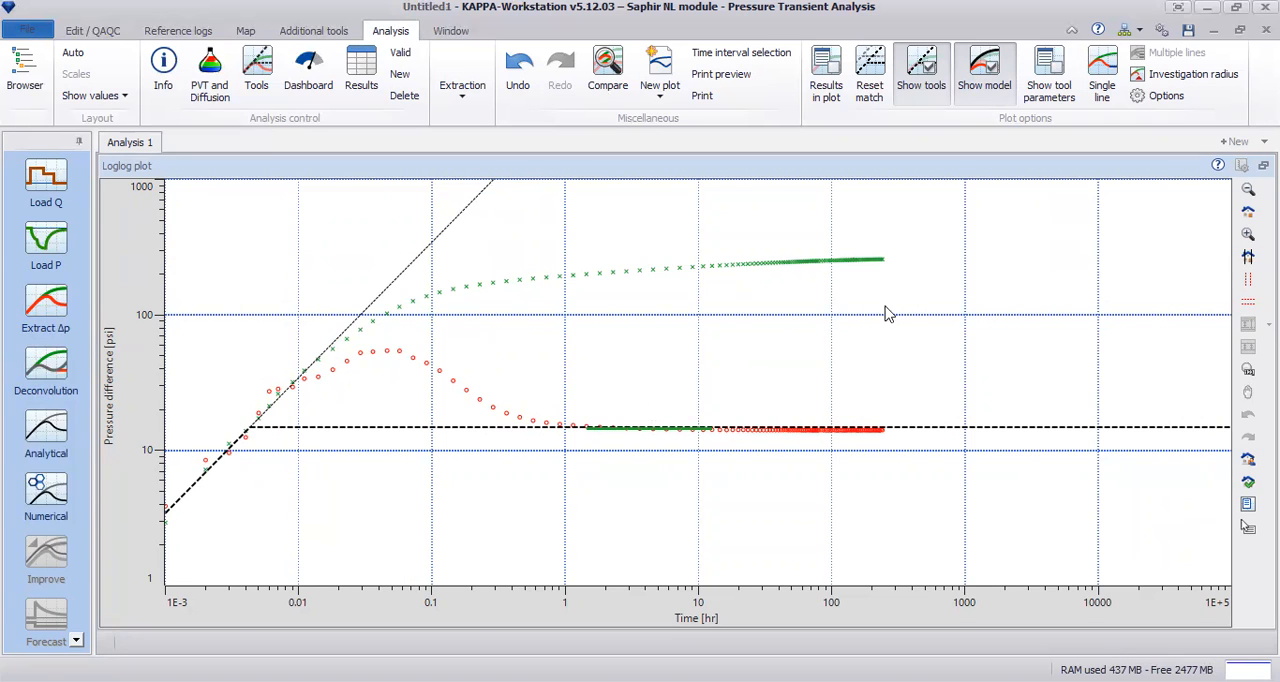
Step: Turn off the display of the model and the analysis tools in the loglog plot
right_click(939, 281)
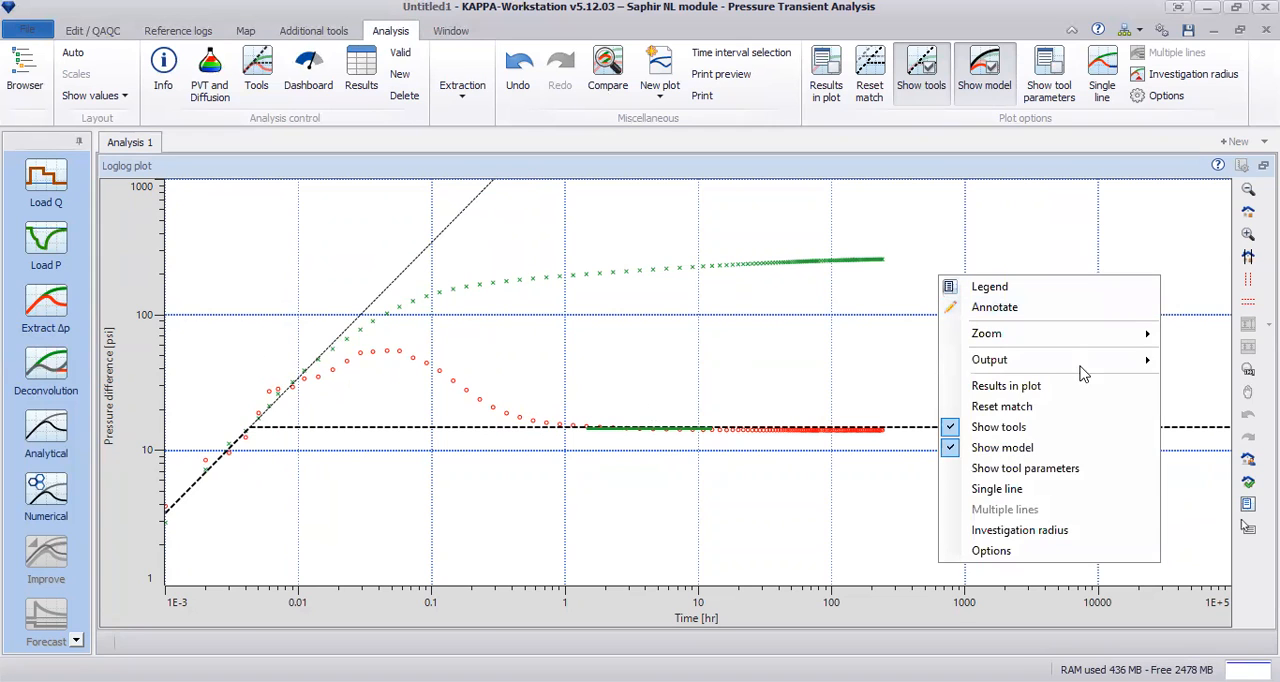
left_click(955, 448)
right_click(907, 355)
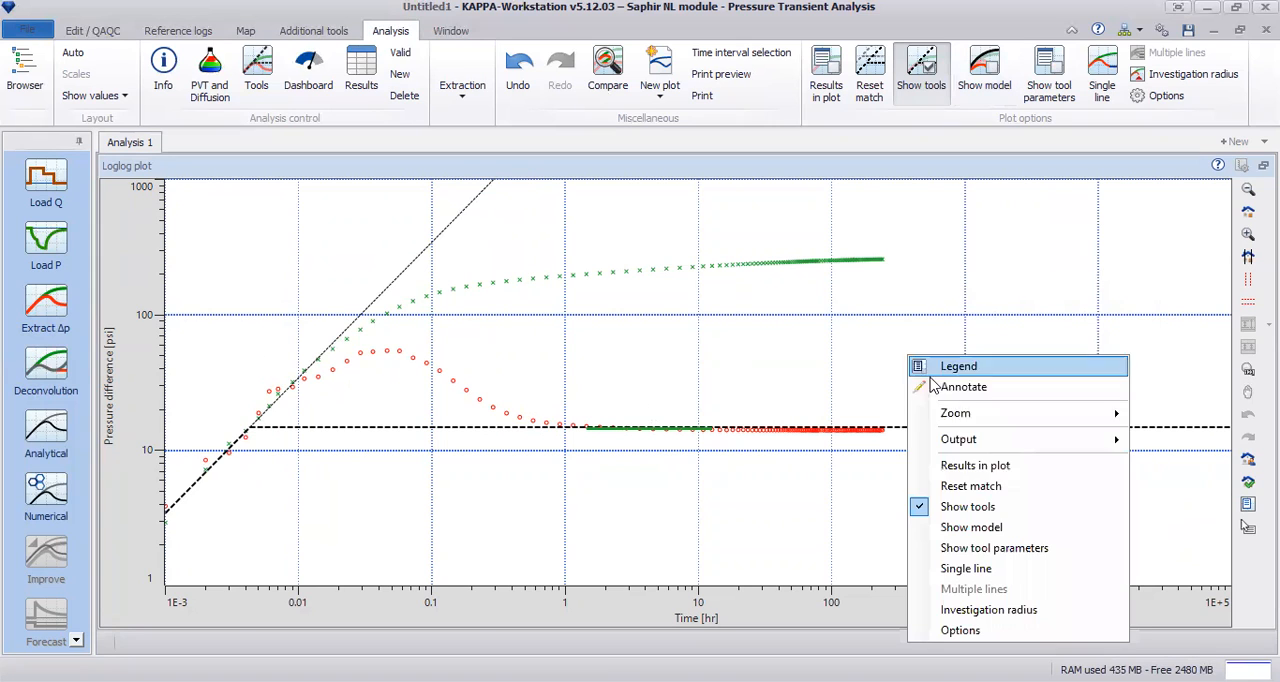
left_click(970, 510)
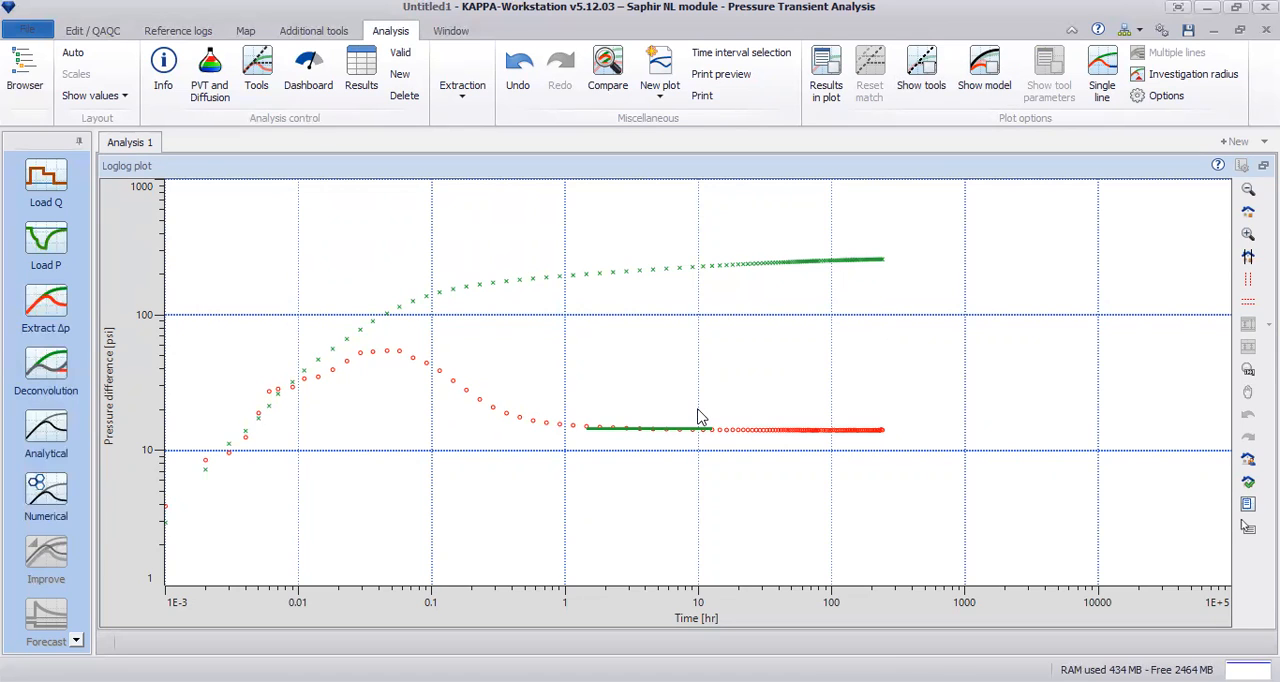
Step: Configure the analysis tools with constant wellbore storage and a homogeneous reservoir, keeping the finite-radius well and infinite boundary
left_click(258, 84)
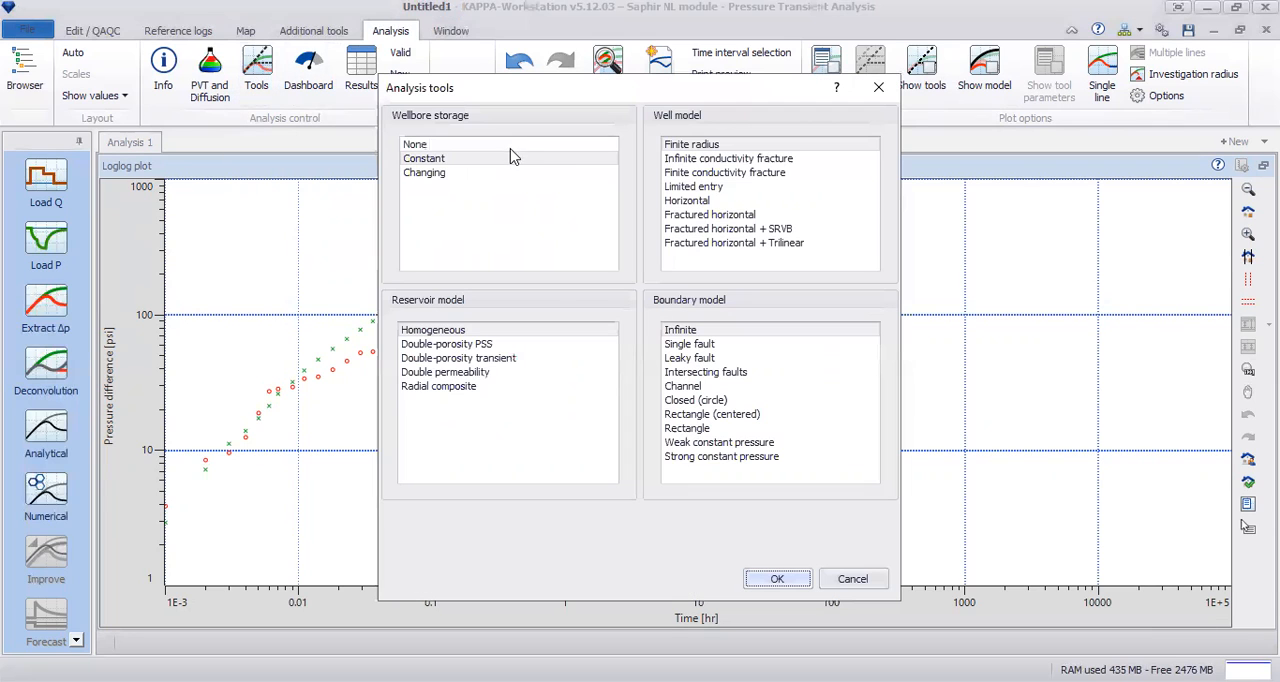
left_click(432, 159)
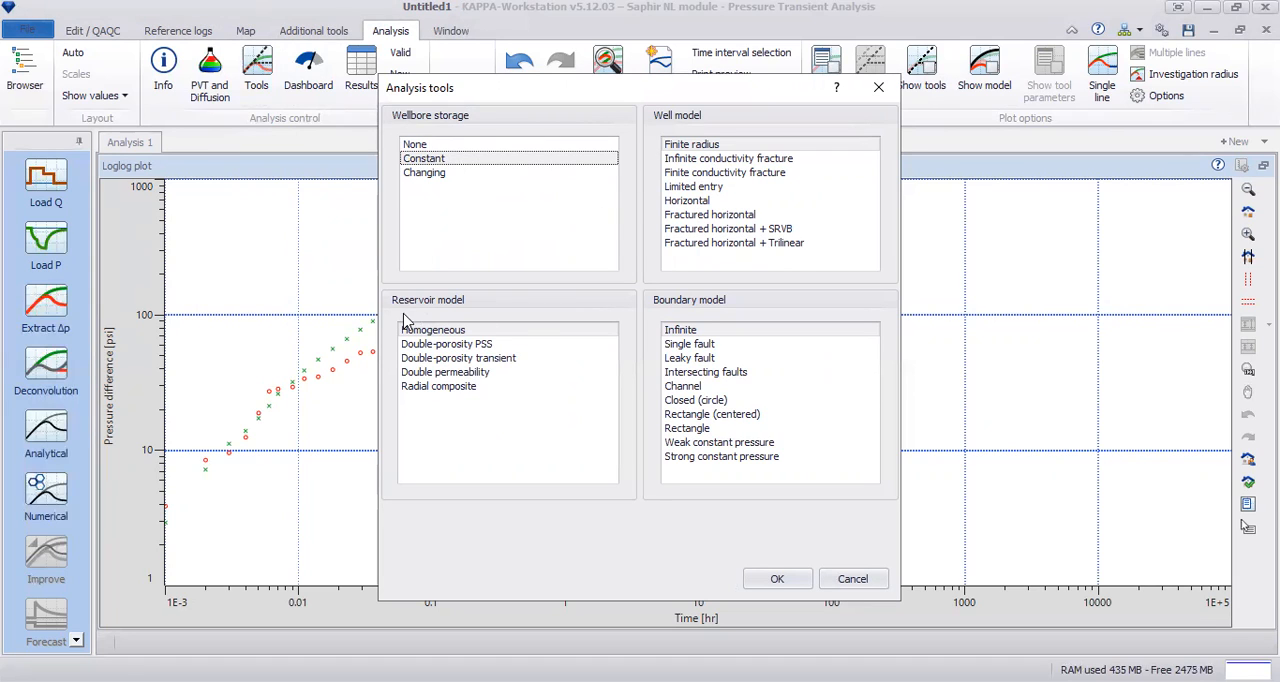
left_click(458, 344)
left_click(455, 334)
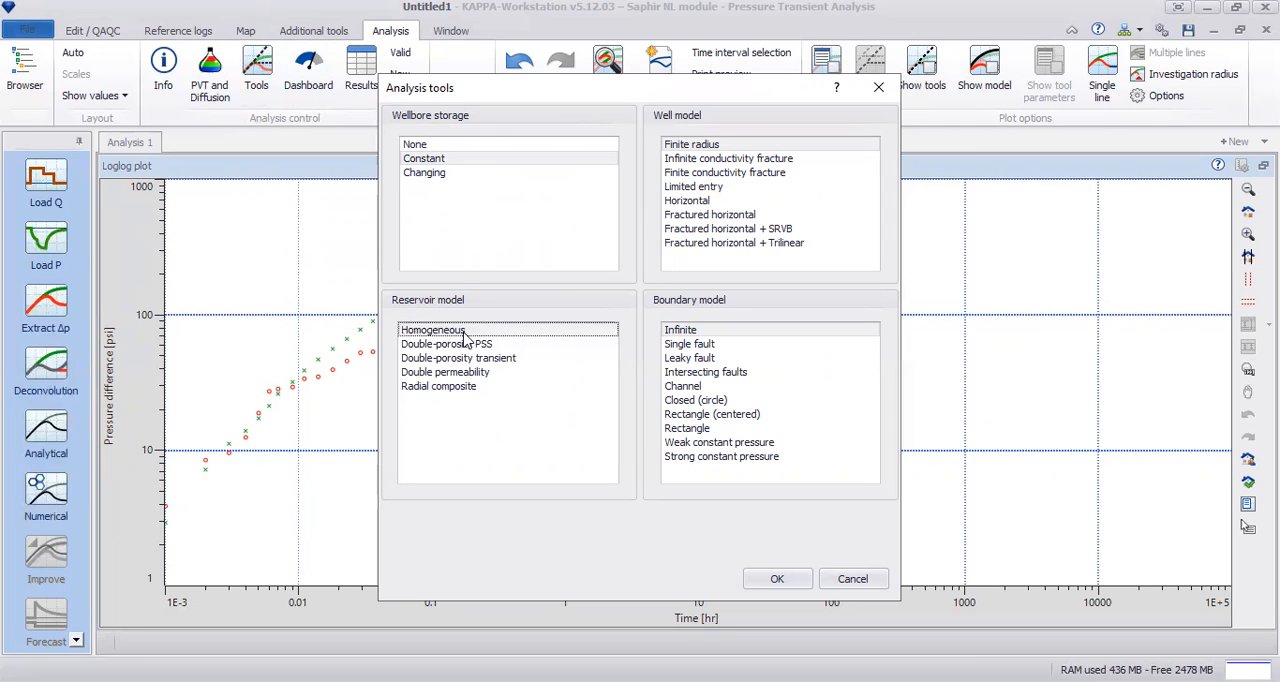
left_click(794, 578)
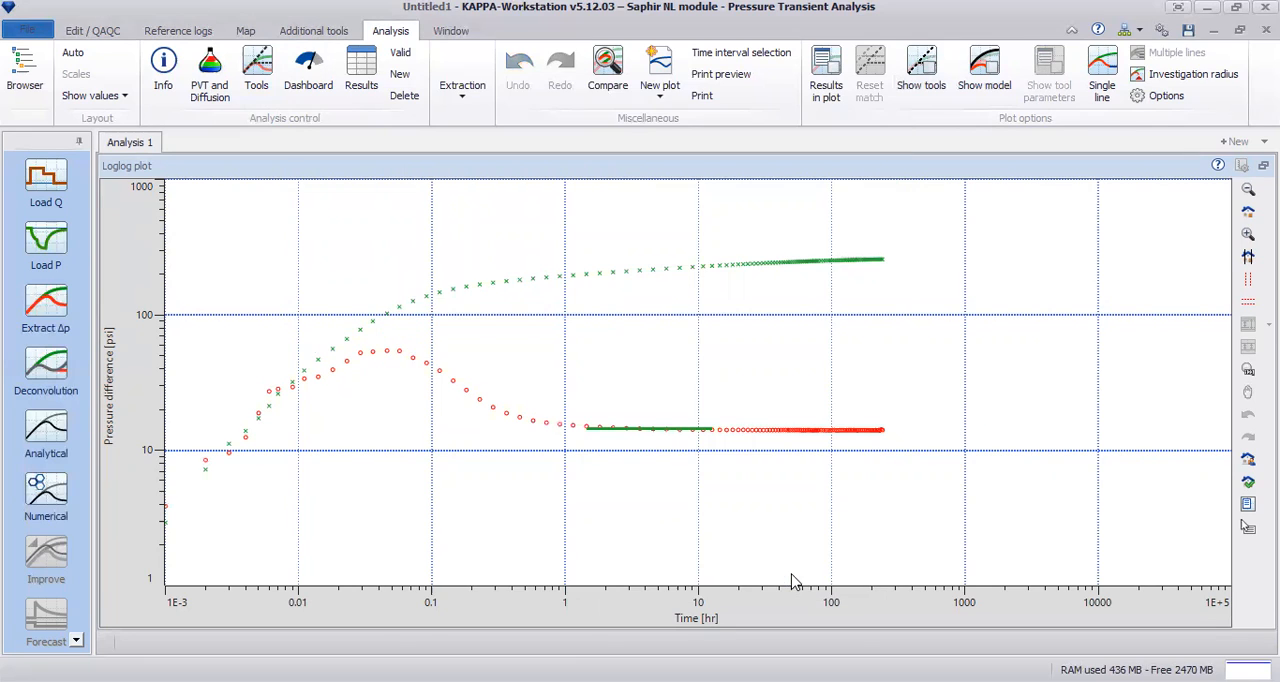
Step: Display the analysis tools and the results in the loglog plot, placing the results box beside the curves
right_click(692, 281)
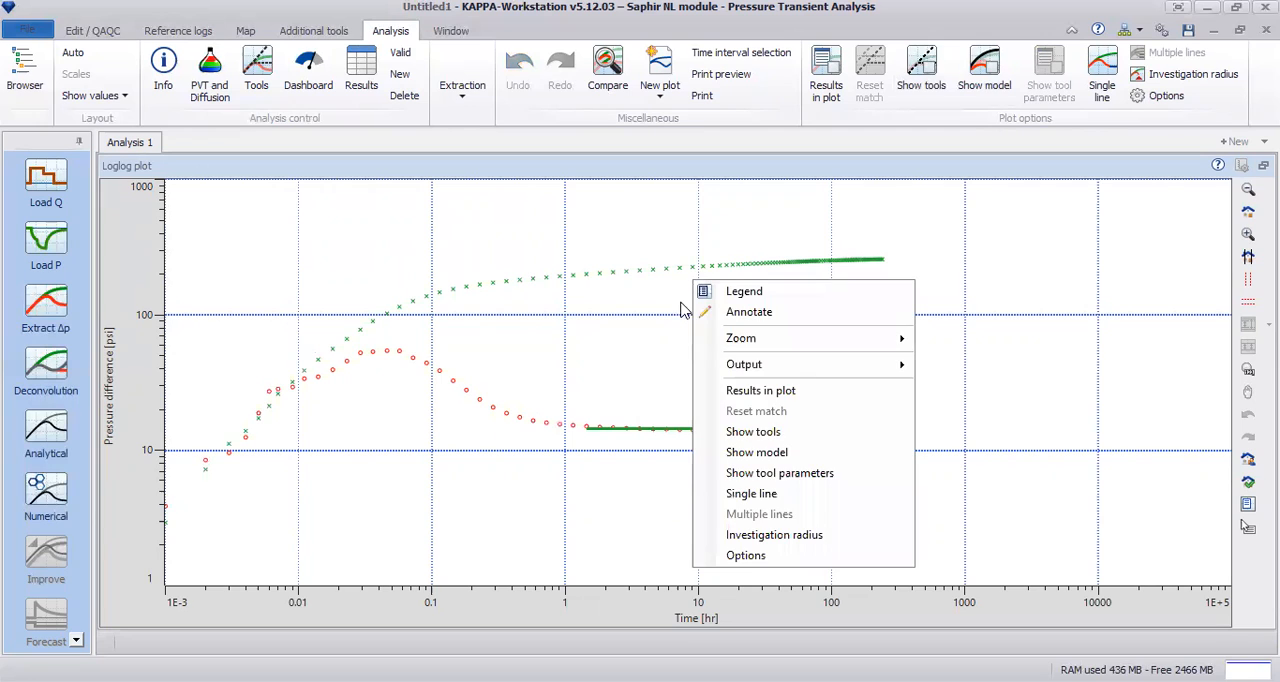
left_click(798, 432)
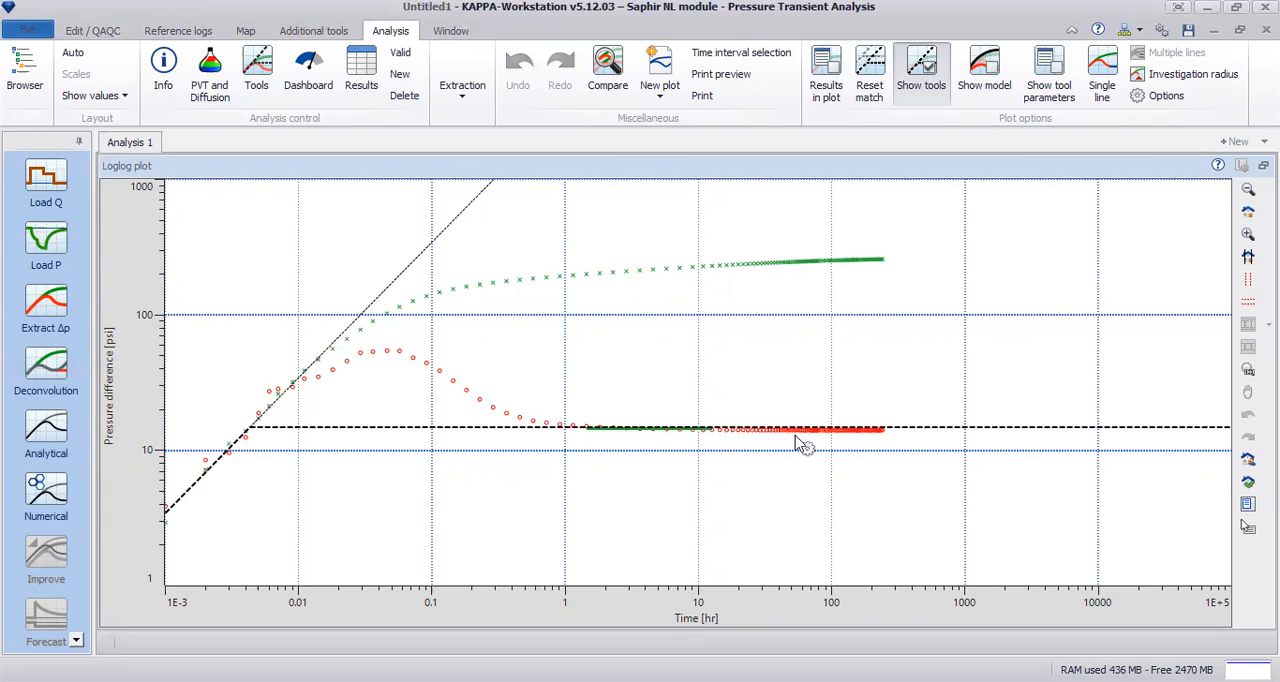
right_click(951, 249)
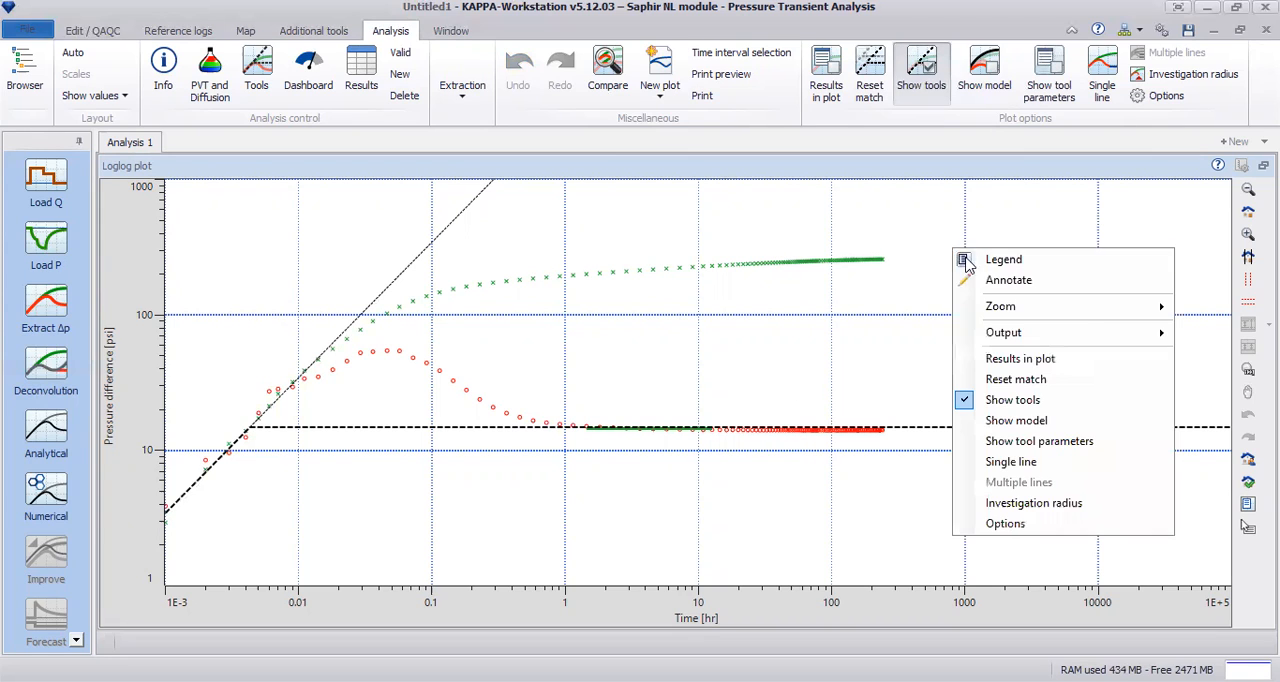
left_click(1063, 358)
left_click_drag(343, 320, 1148, 328)
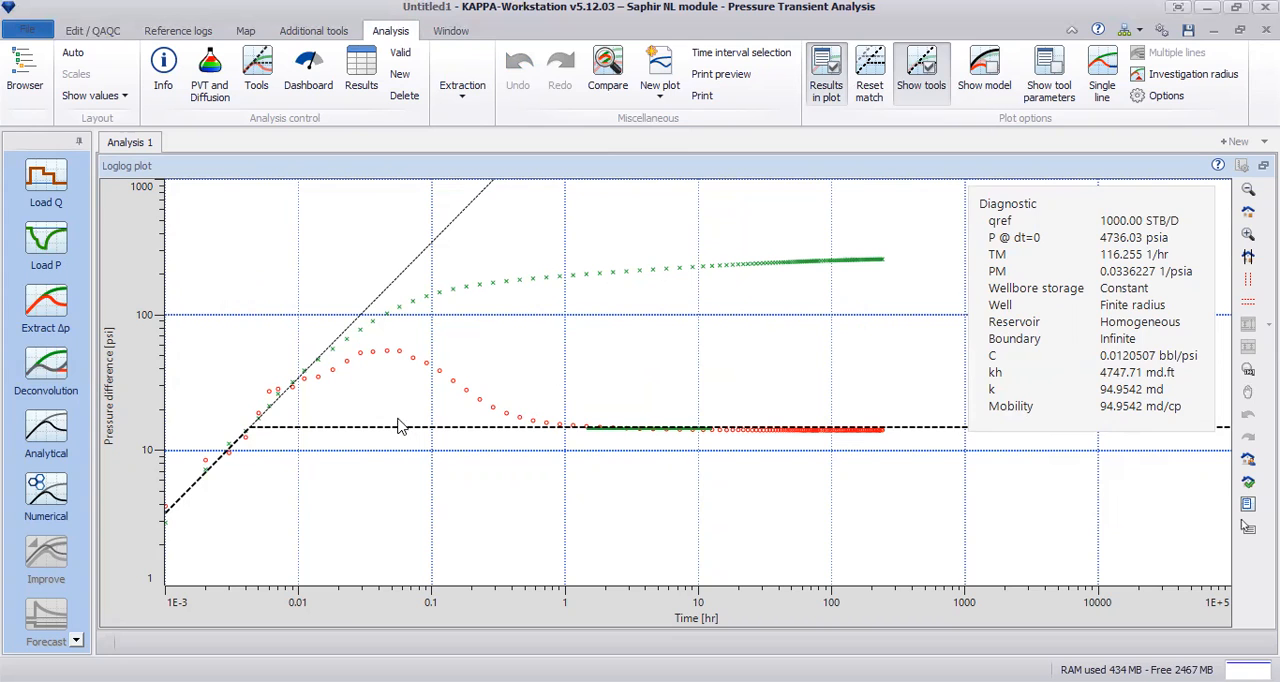
Step: Fit the unit-slope line to the early-time points and the stabilization line to the late-time derivative, for C about 0.0117 bbl/psi and k about 99.6 md
left_click_drag(234, 466, 275, 468)
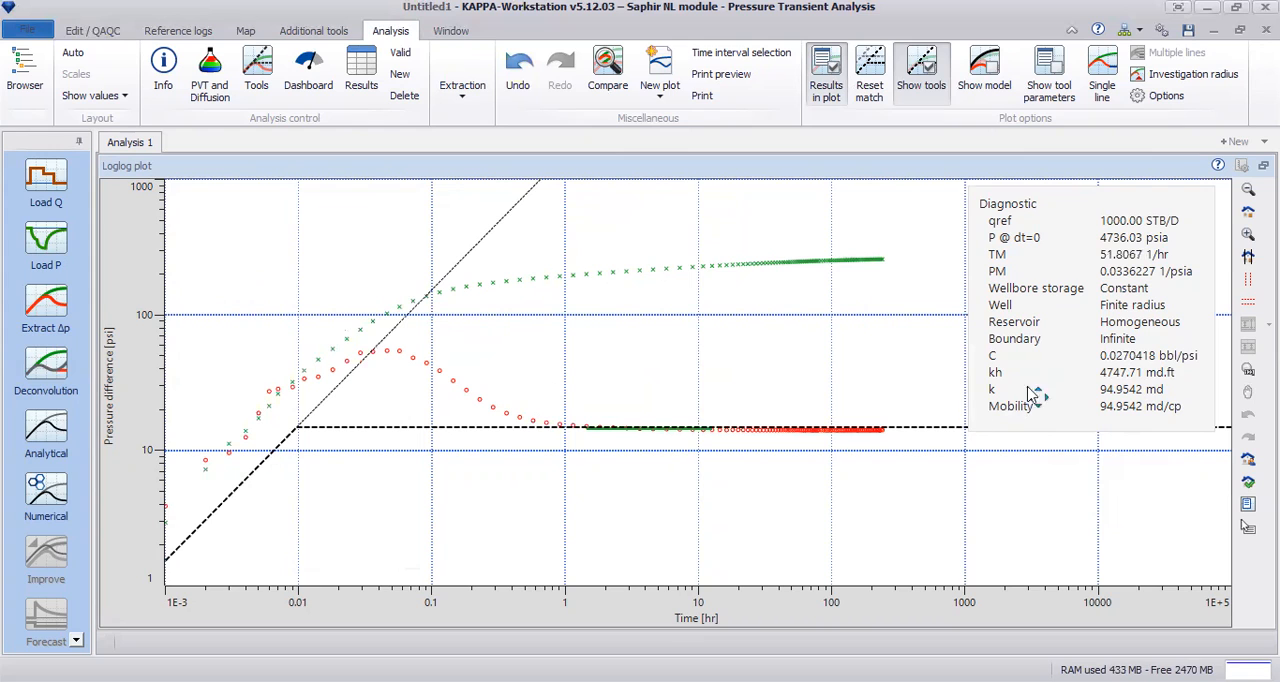
left_click_drag(236, 482, 231, 456)
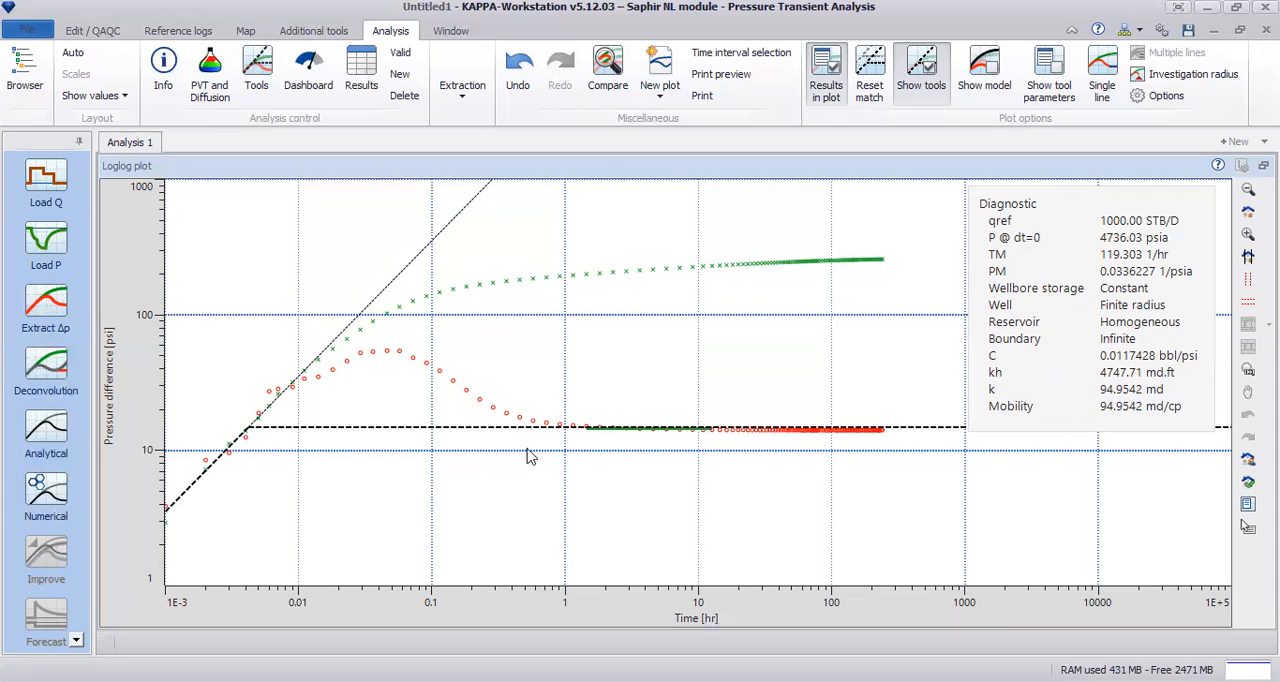
mouse_move(529, 428)
left_mouse_down()
mouse_move(543, 347)
mouse_move(518, 508)
mouse_move(480, 566)
mouse_move(522, 369)
mouse_move(511, 438)
left_mouse_up()
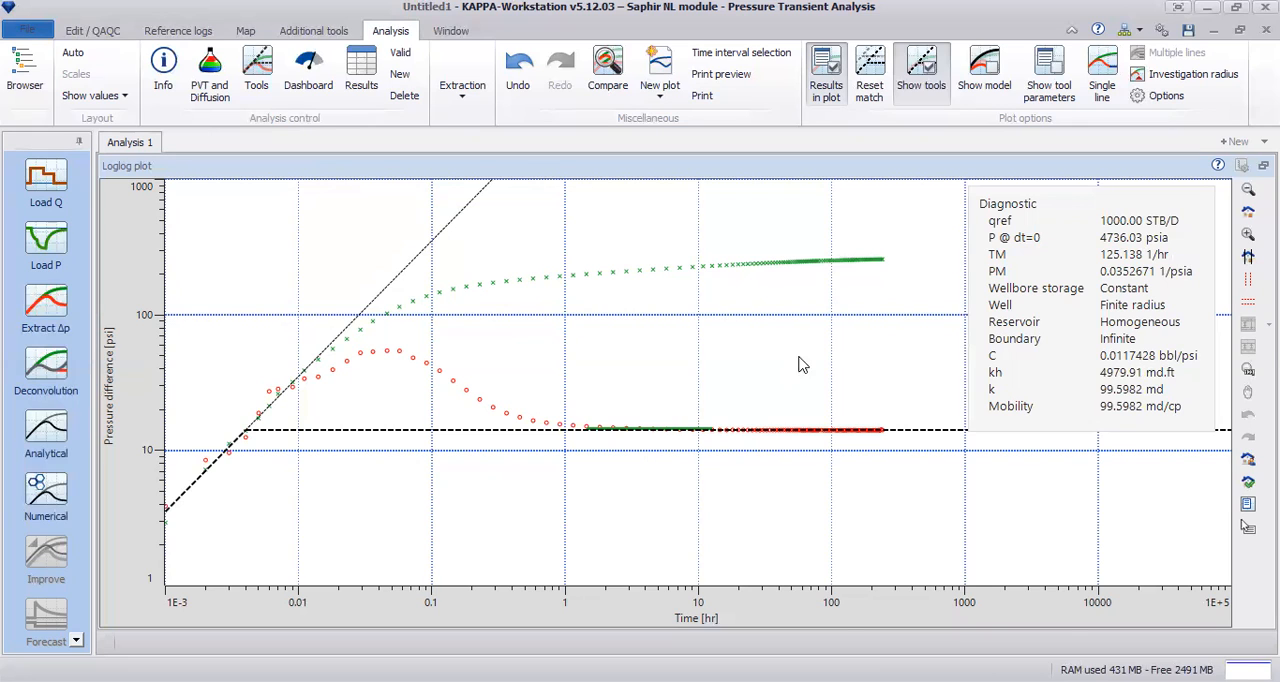
Step: Hide the results in the loglog plot and restore the multi-plot layout
right_click(846, 339)
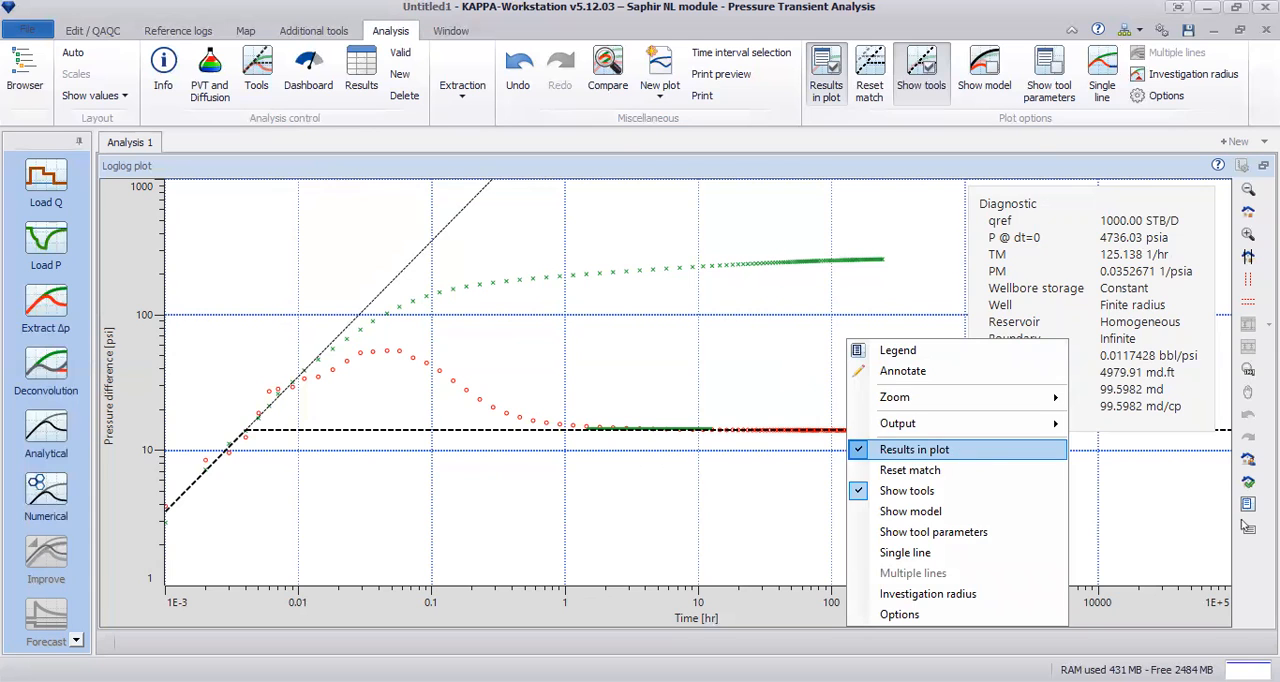
left_click(914, 449)
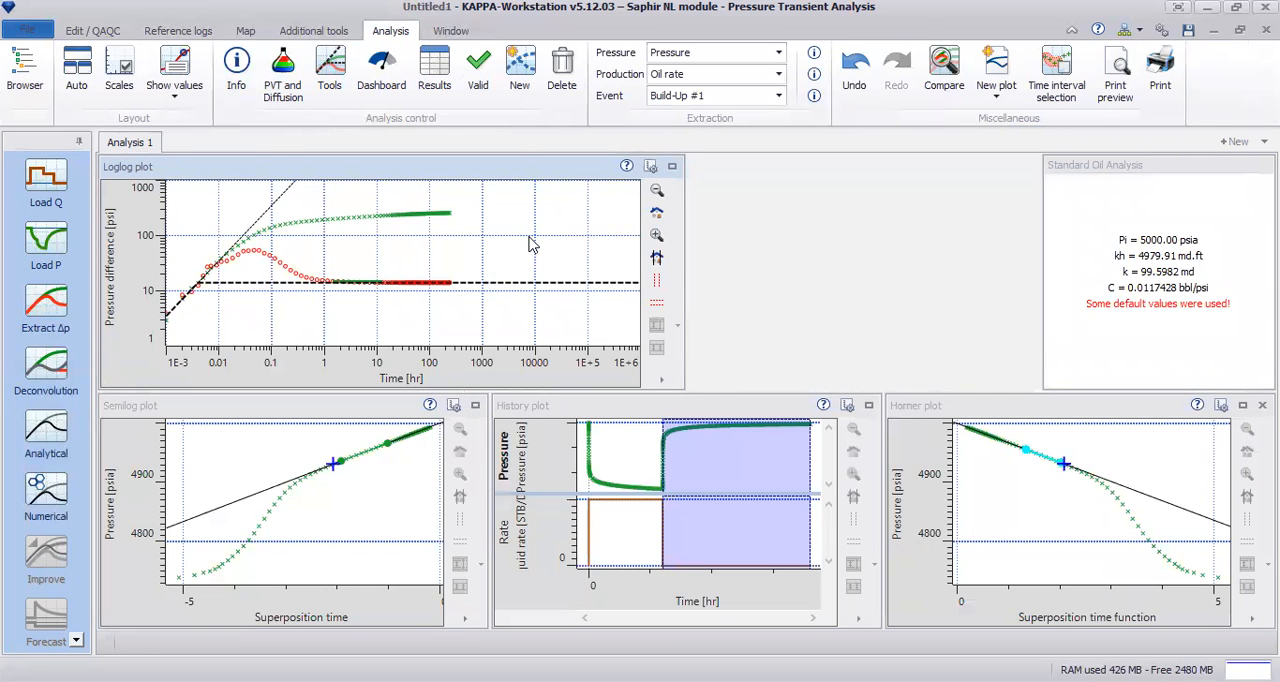
left_click(395, 488)
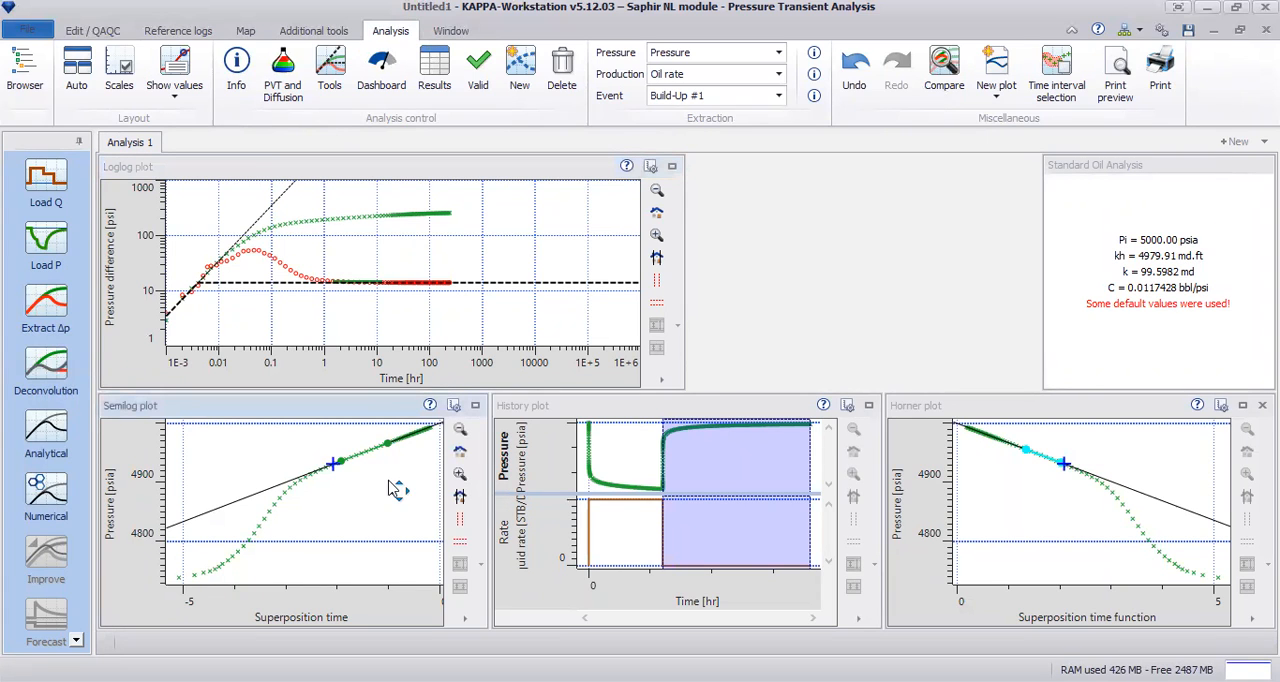
left_click(1147, 444)
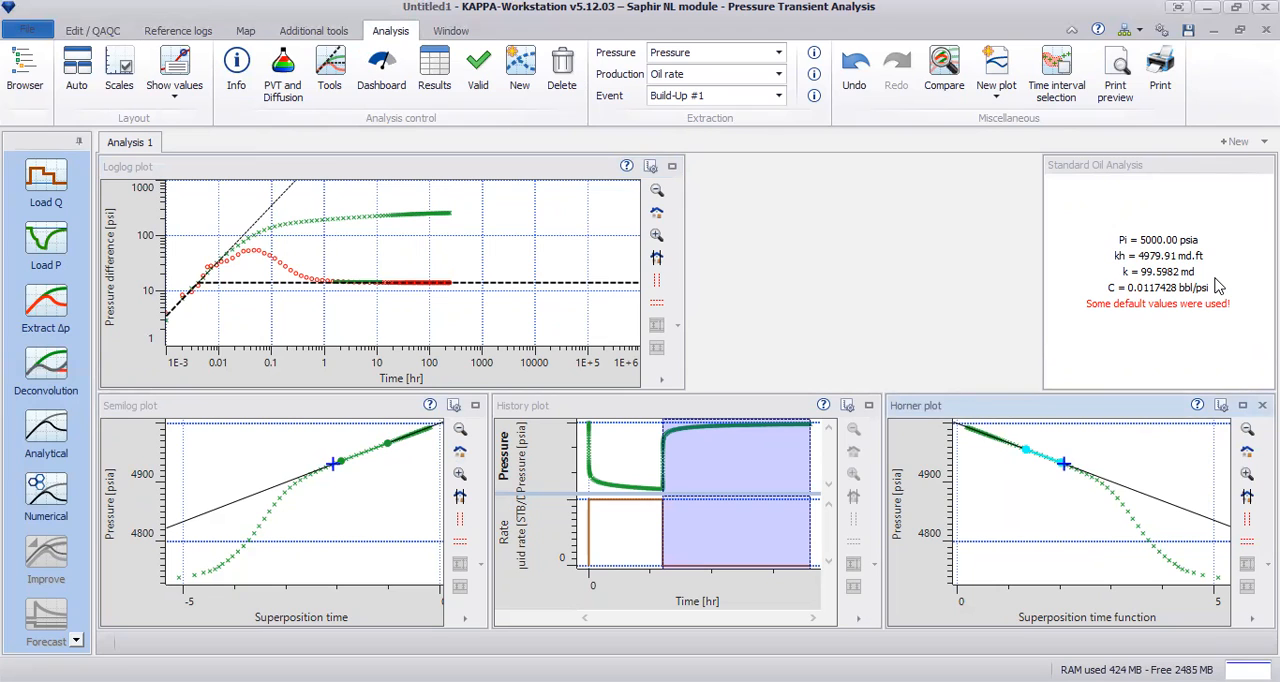
Step: Open the analysis results and compare the permeability from the diagnostic, the semilog line and the Horner line
left_click(436, 90)
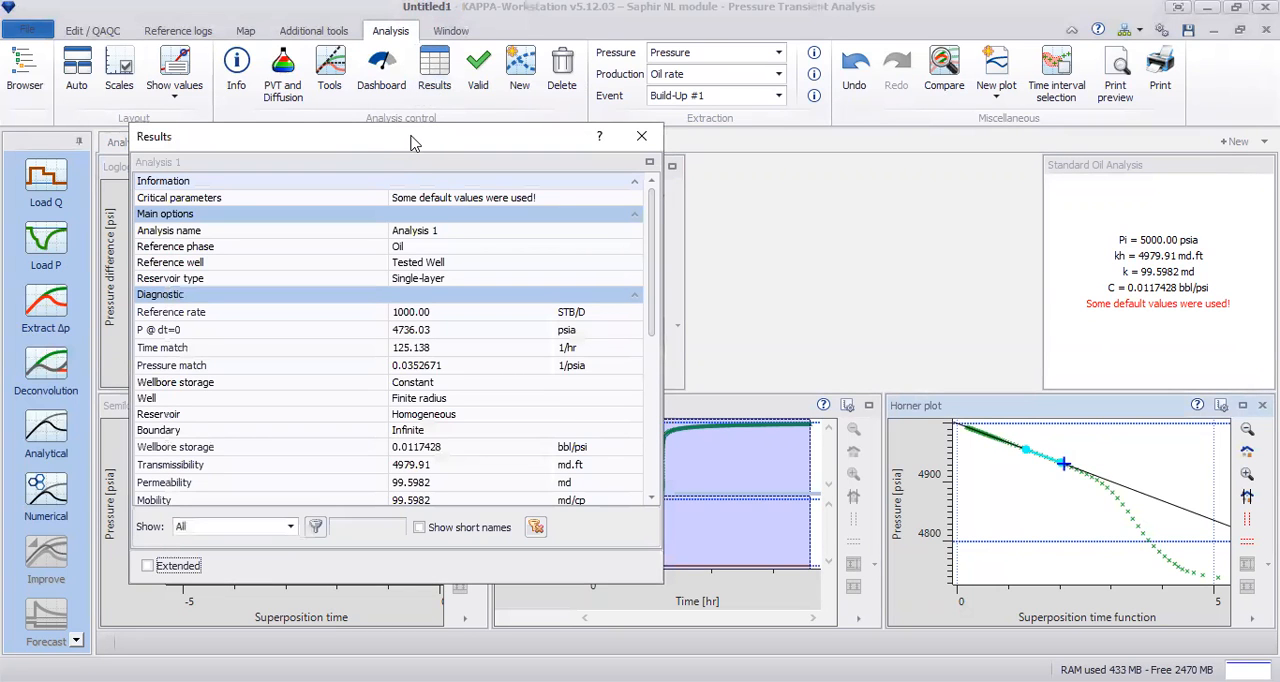
left_click_drag(414, 143, 975, 132)
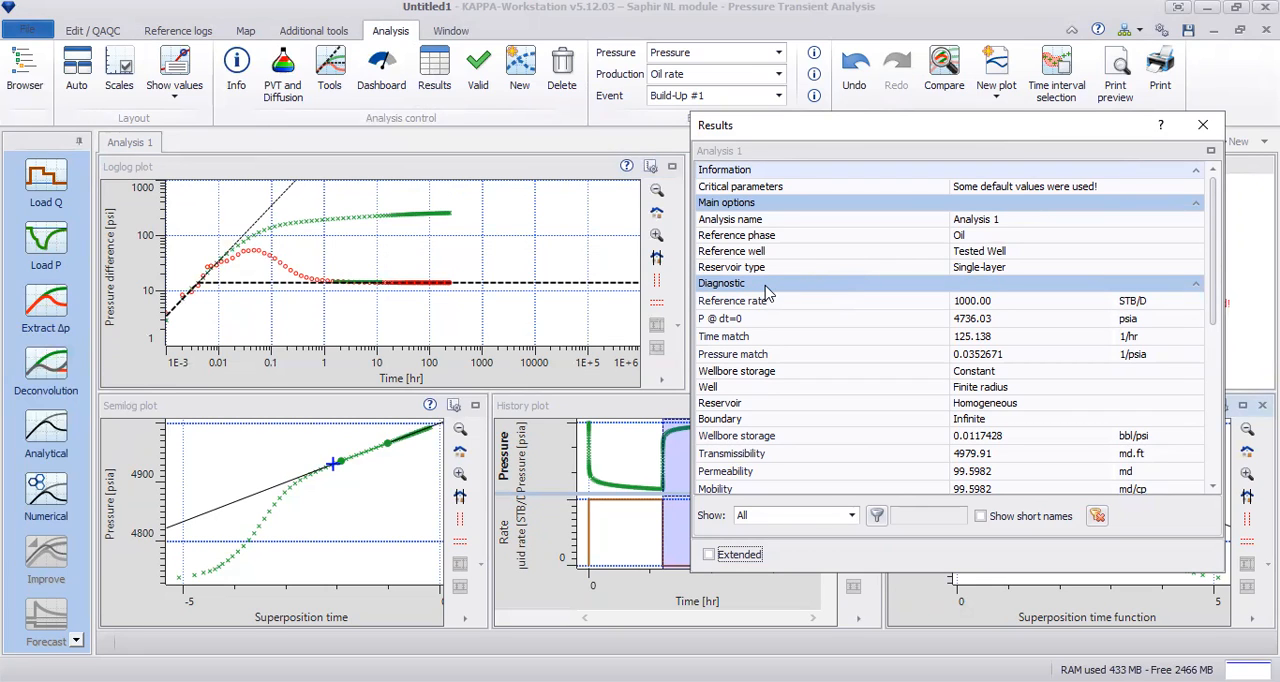
left_click(708, 476)
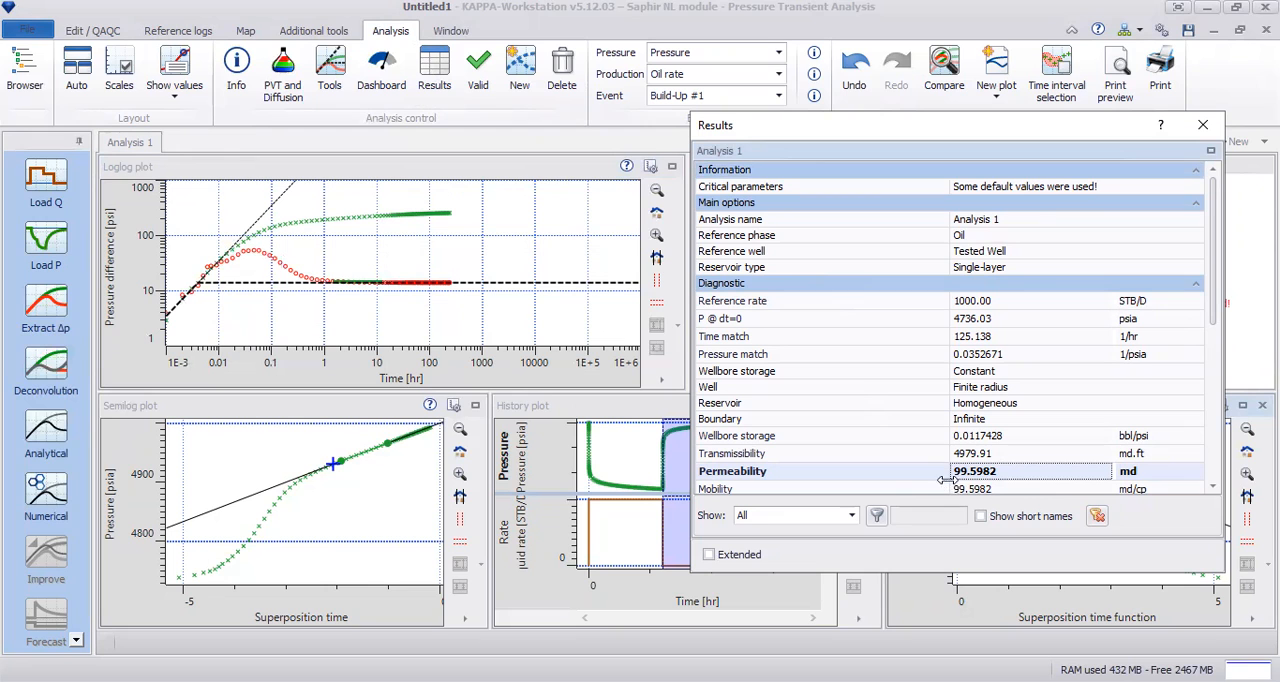
left_click(853, 516)
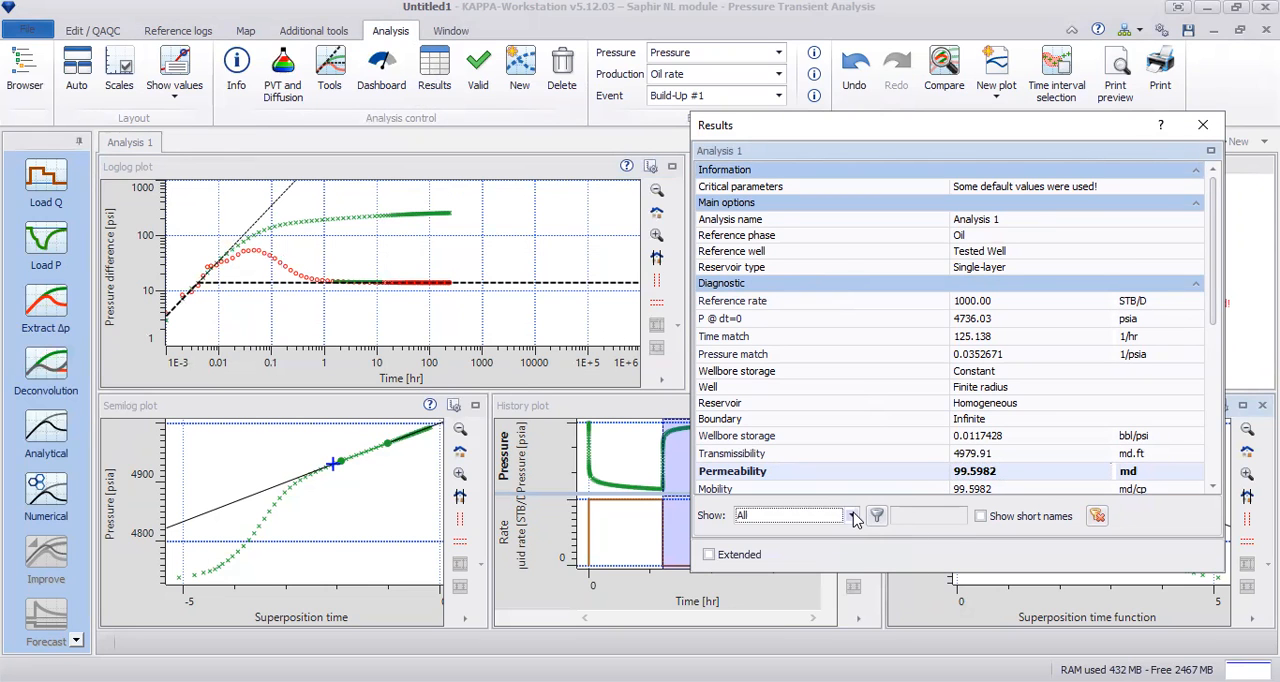
left_click_drag(1213, 210, 1213, 342)
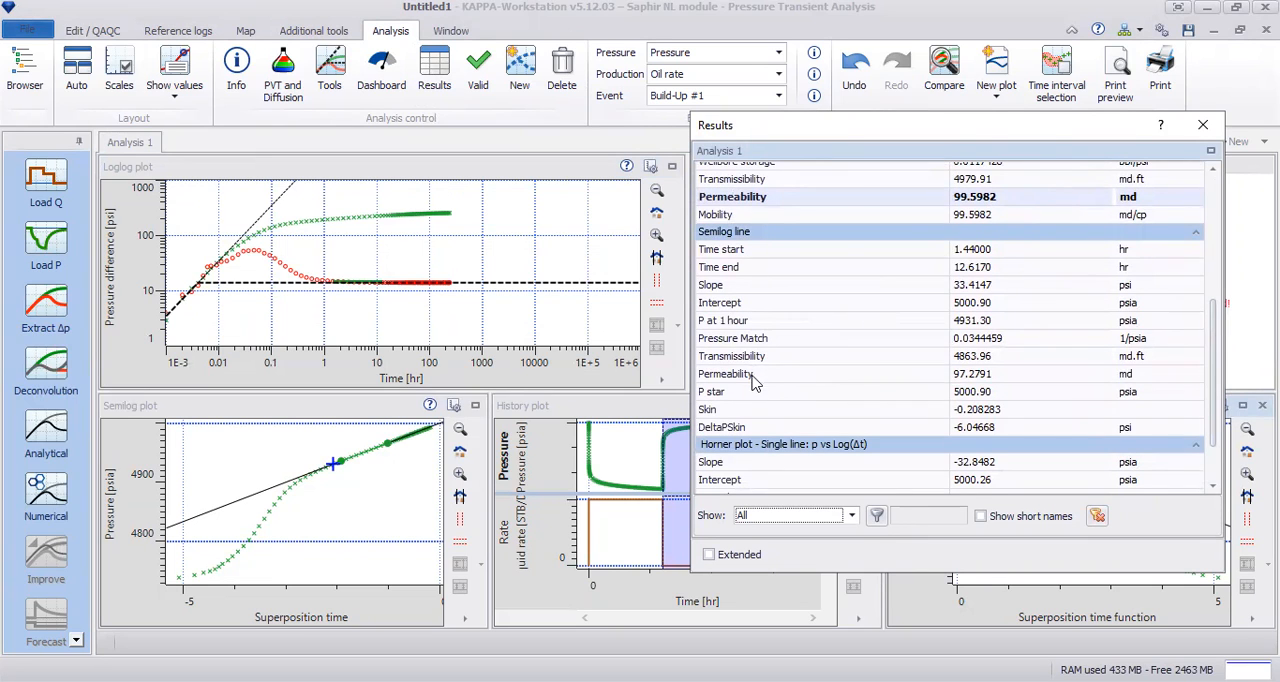
left_click(990, 375)
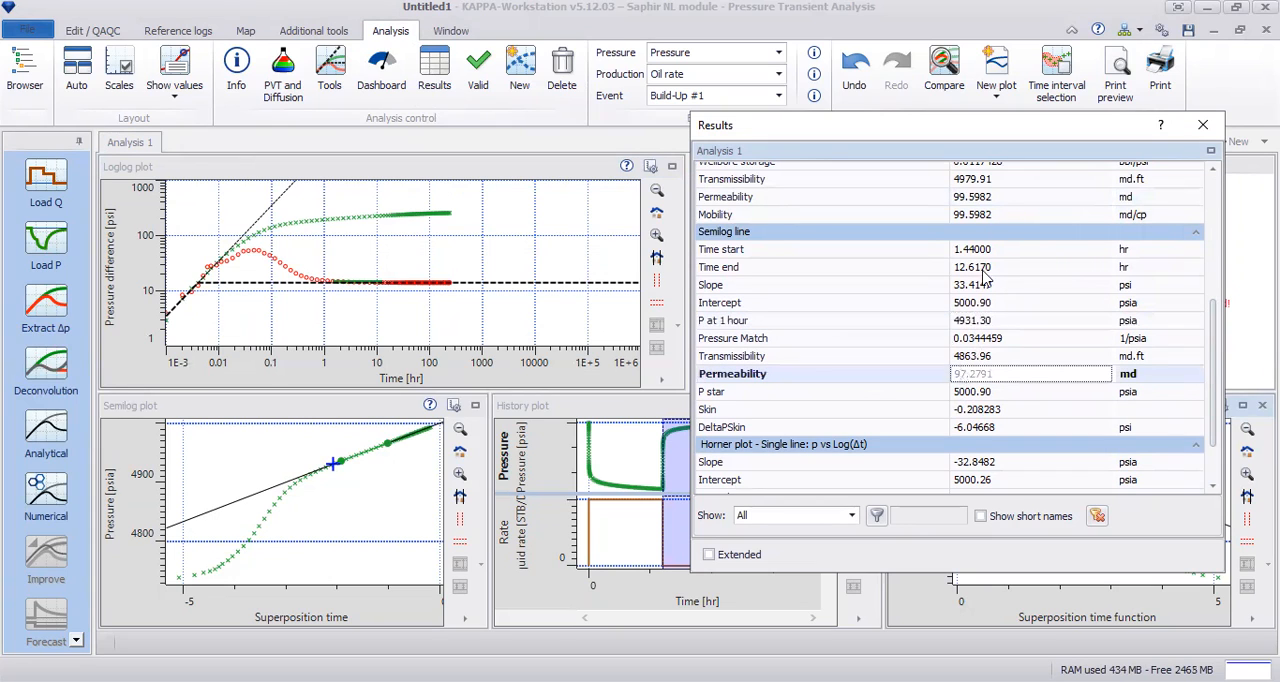
left_click(1003, 196)
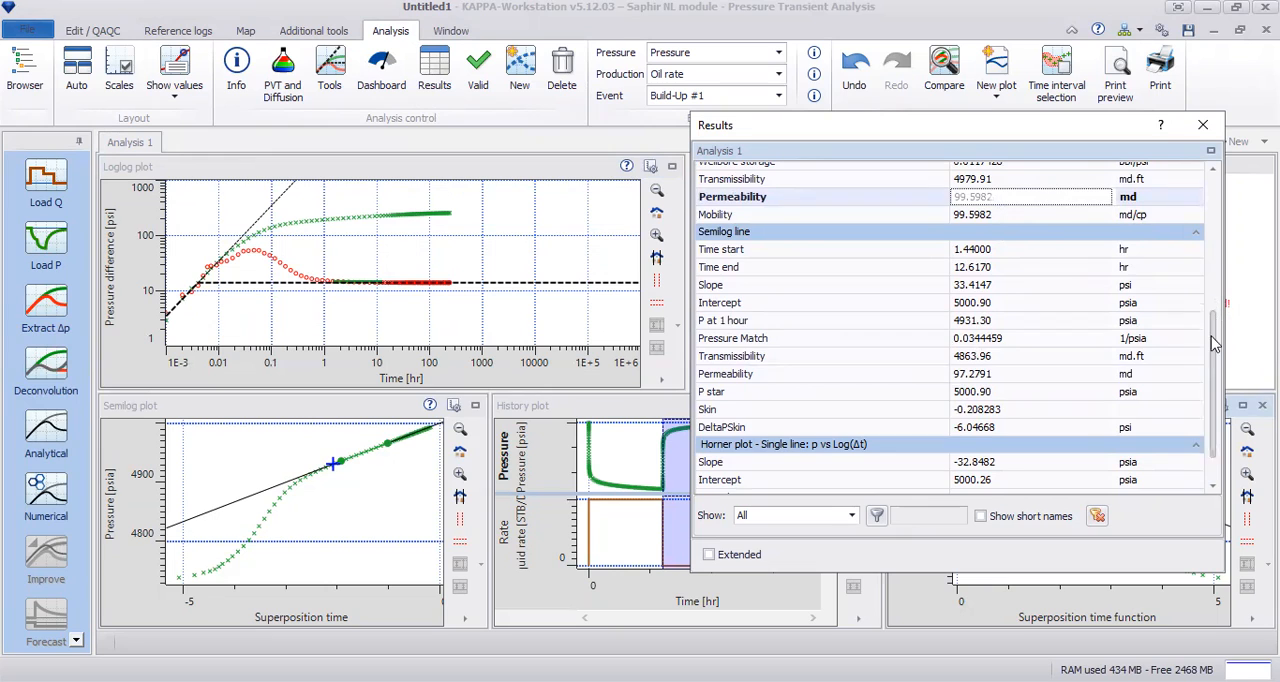
scroll(1215, 343, "down", 2)
left_click(1003, 467)
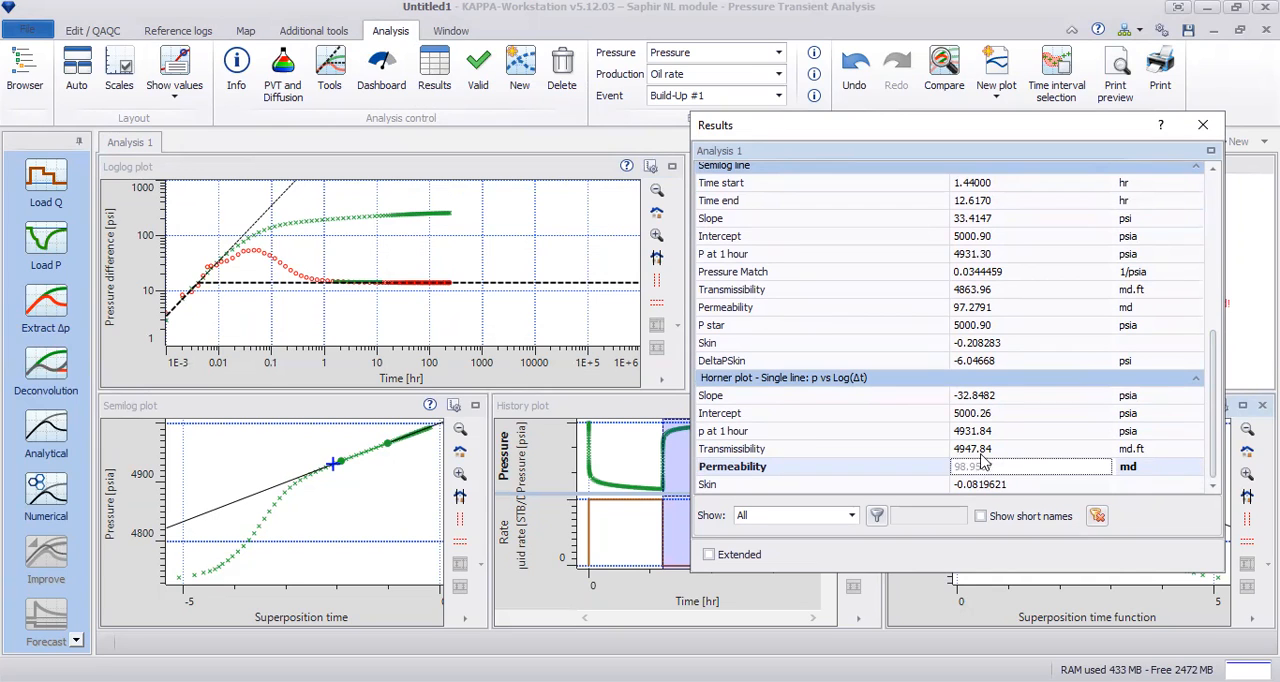
Step: Filter the results by Diagnostic, Semilog line and Horner plot in turn, restore the full list, and close the results
left_click(847, 516)
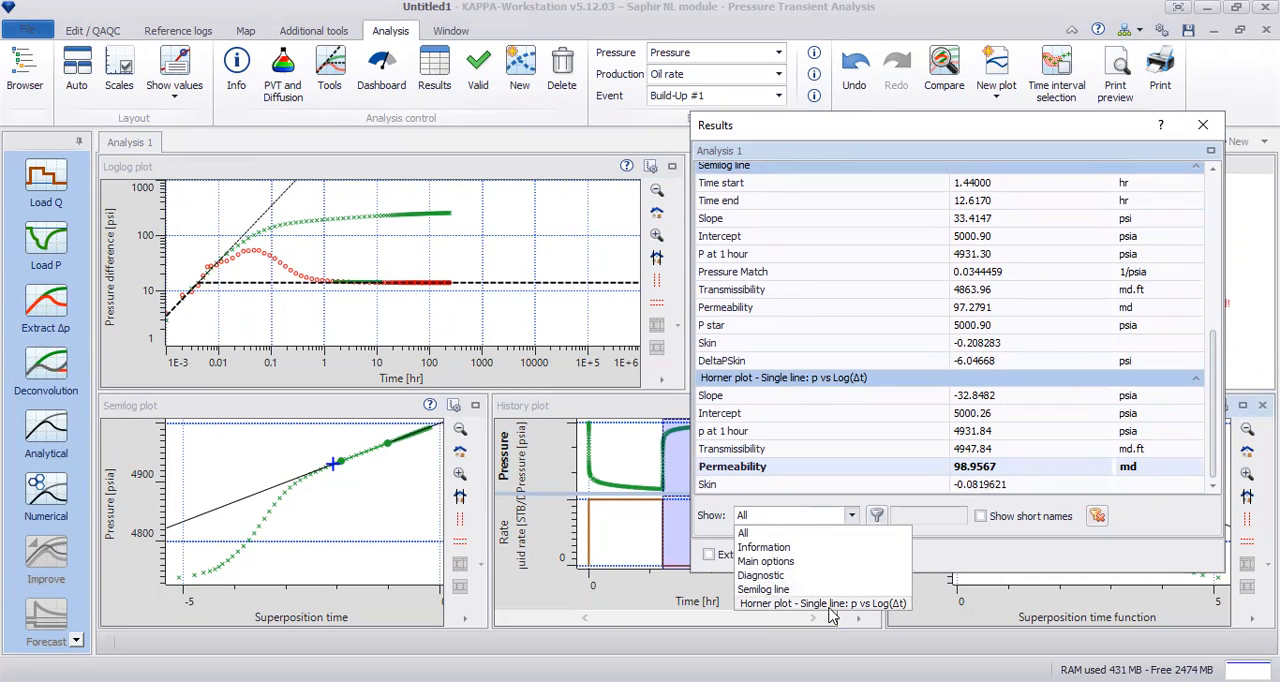
left_click(827, 576)
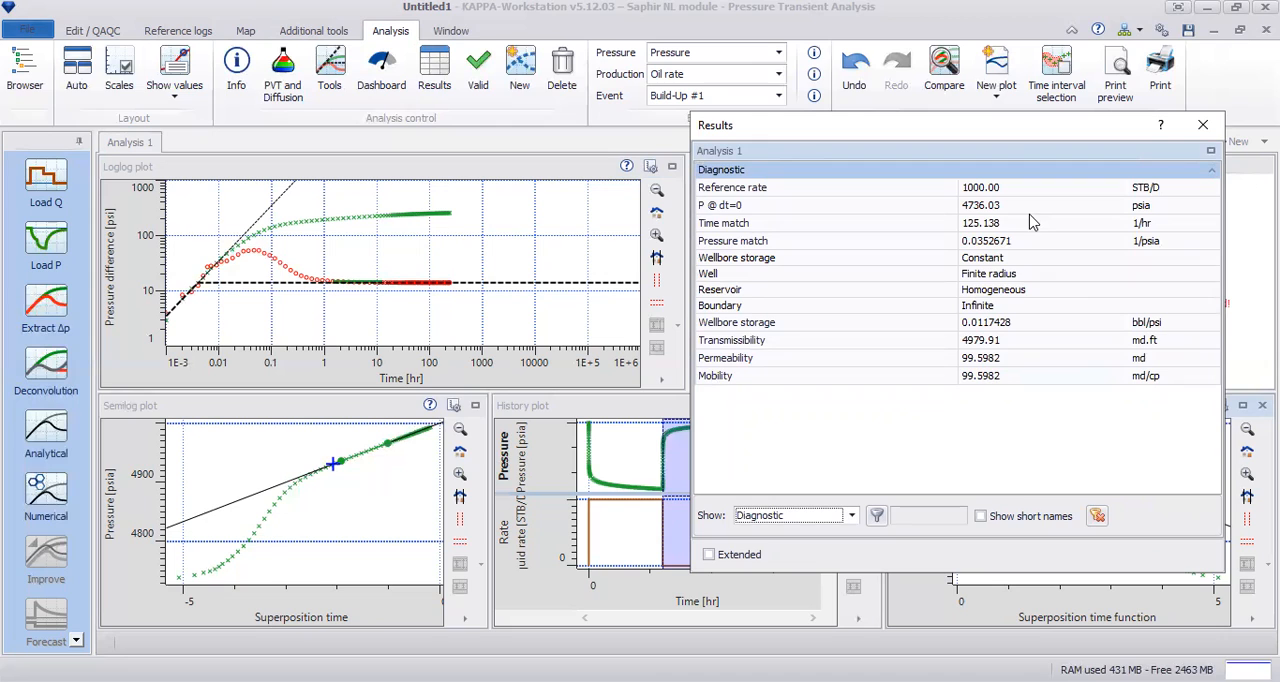
left_click(850, 515)
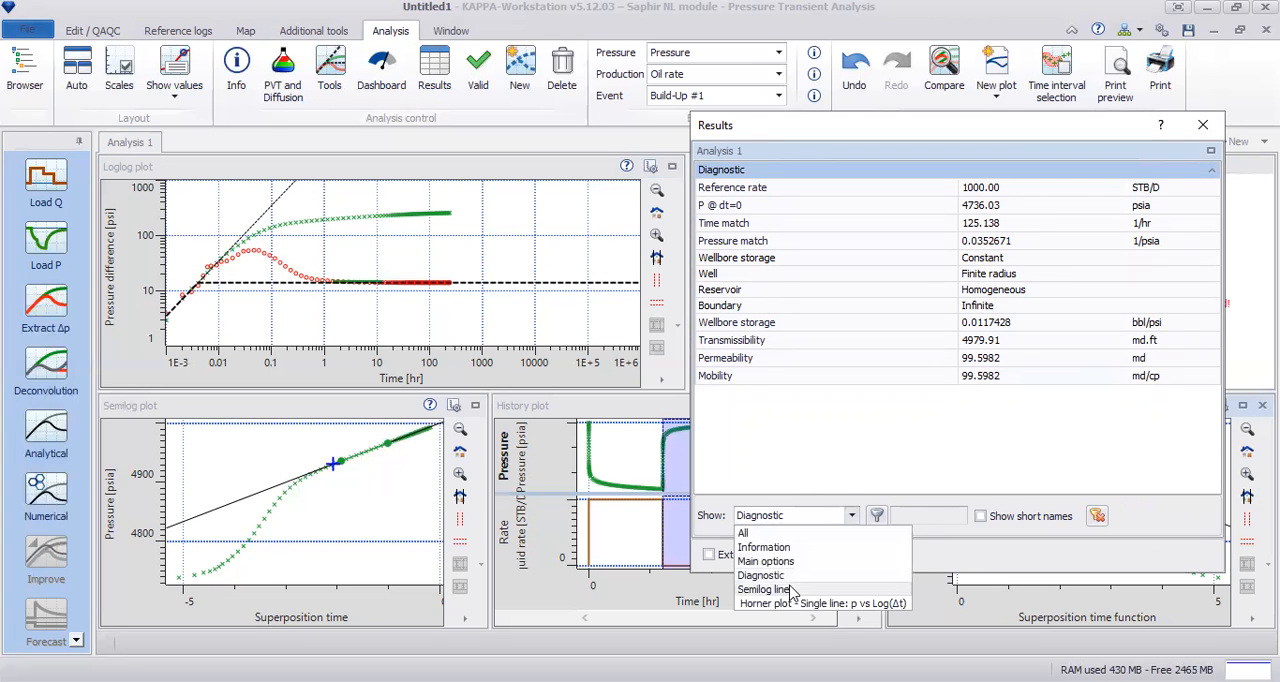
left_click(795, 590)
left_click(852, 515)
left_click(808, 605)
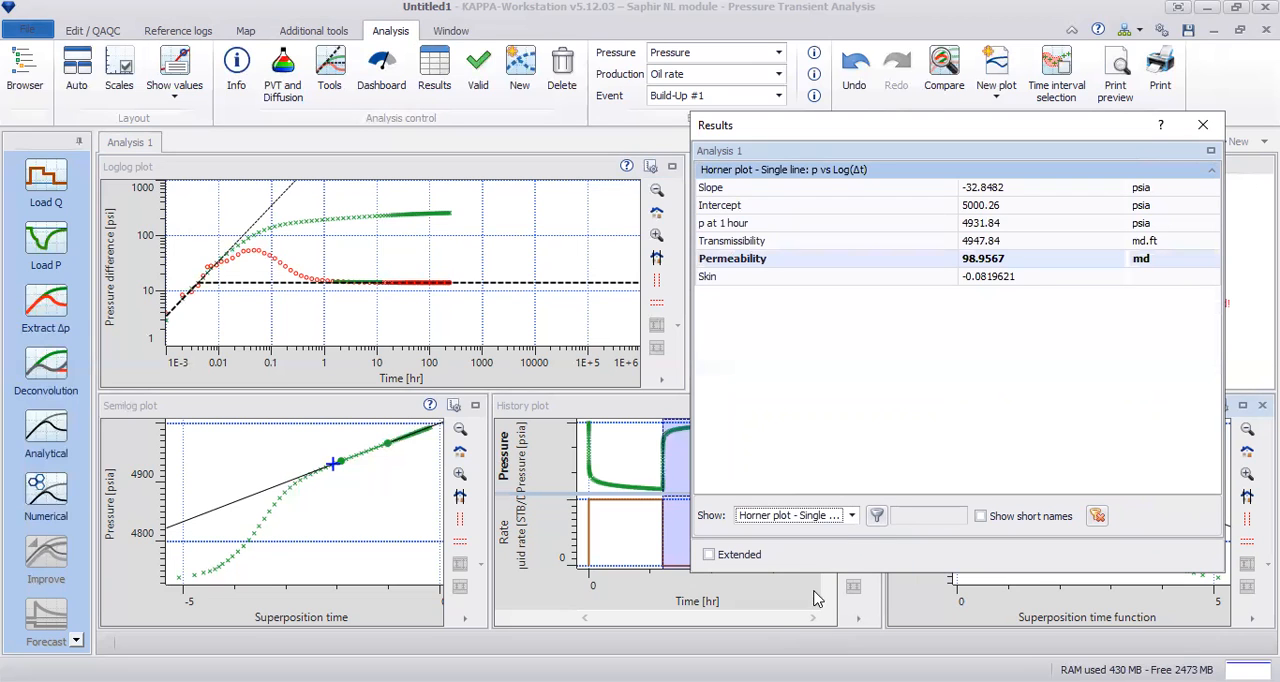
left_click(852, 515)
left_click(758, 533)
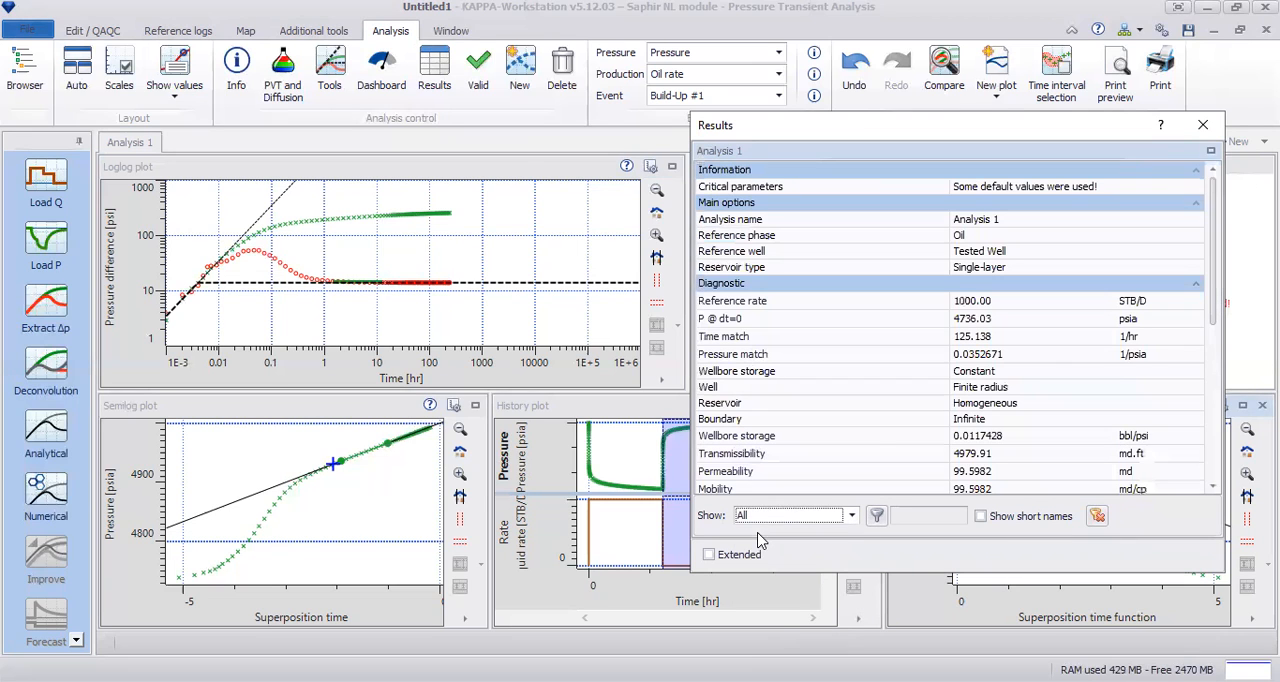
left_click(1210, 128)
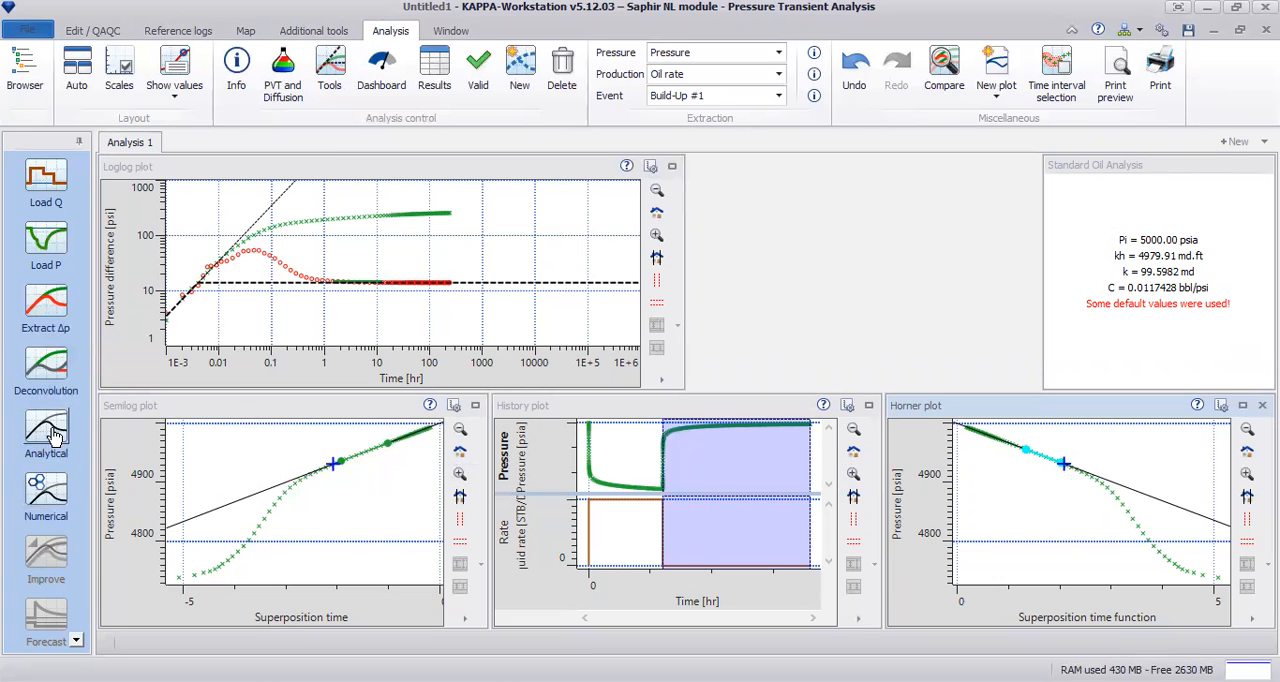
Step: Generate an analytical model reset from the diagnostic, with constant wellbore storage, vertical well, homogeneous reservoir and infinite boundary
left_click(55, 437)
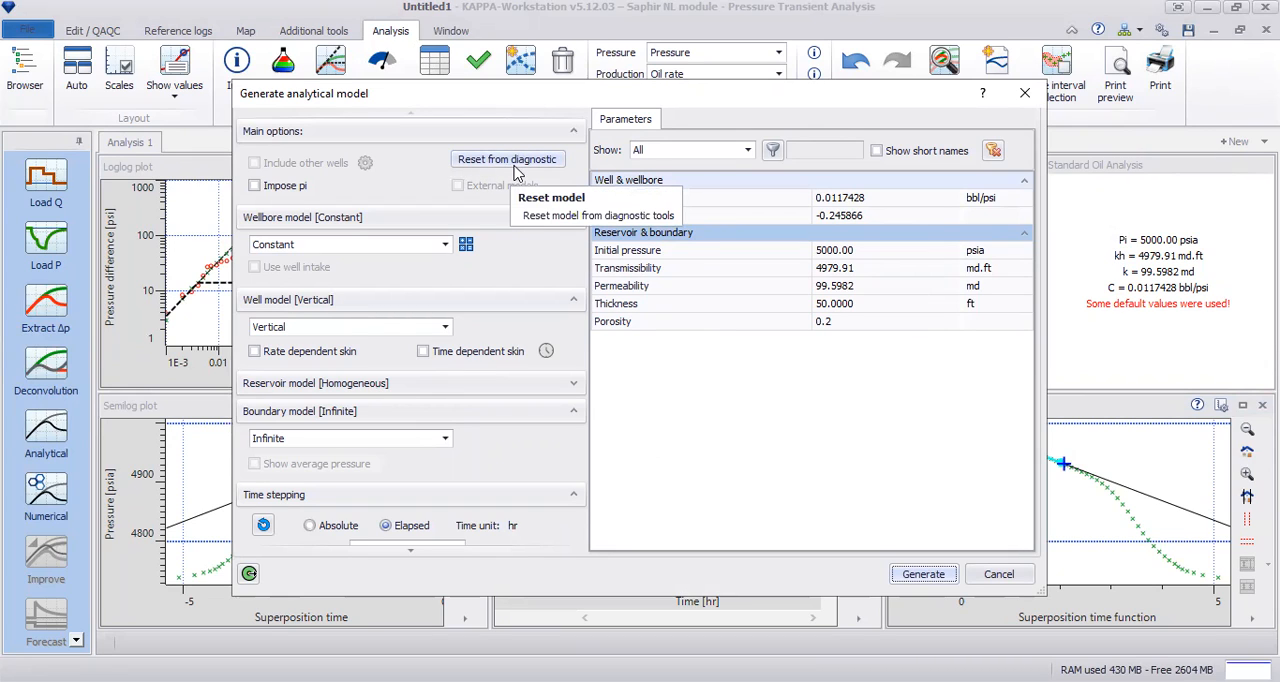
left_click_drag(505, 107, 955, 156)
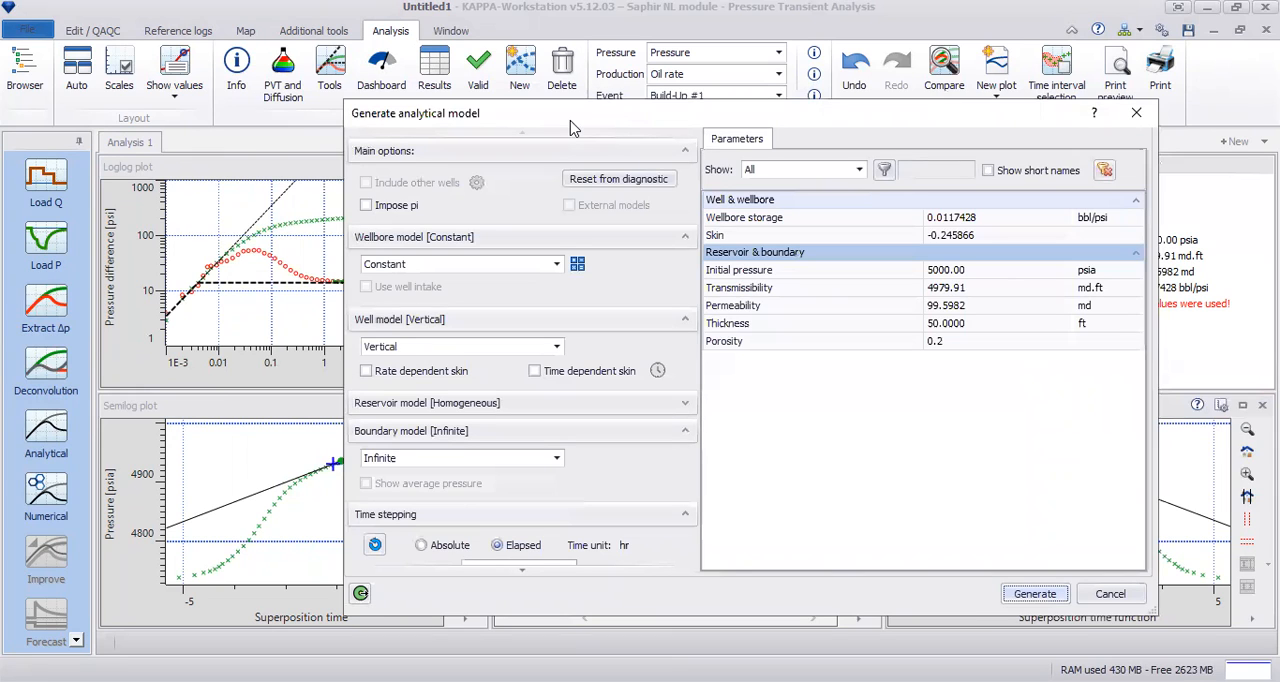
left_click(638, 186)
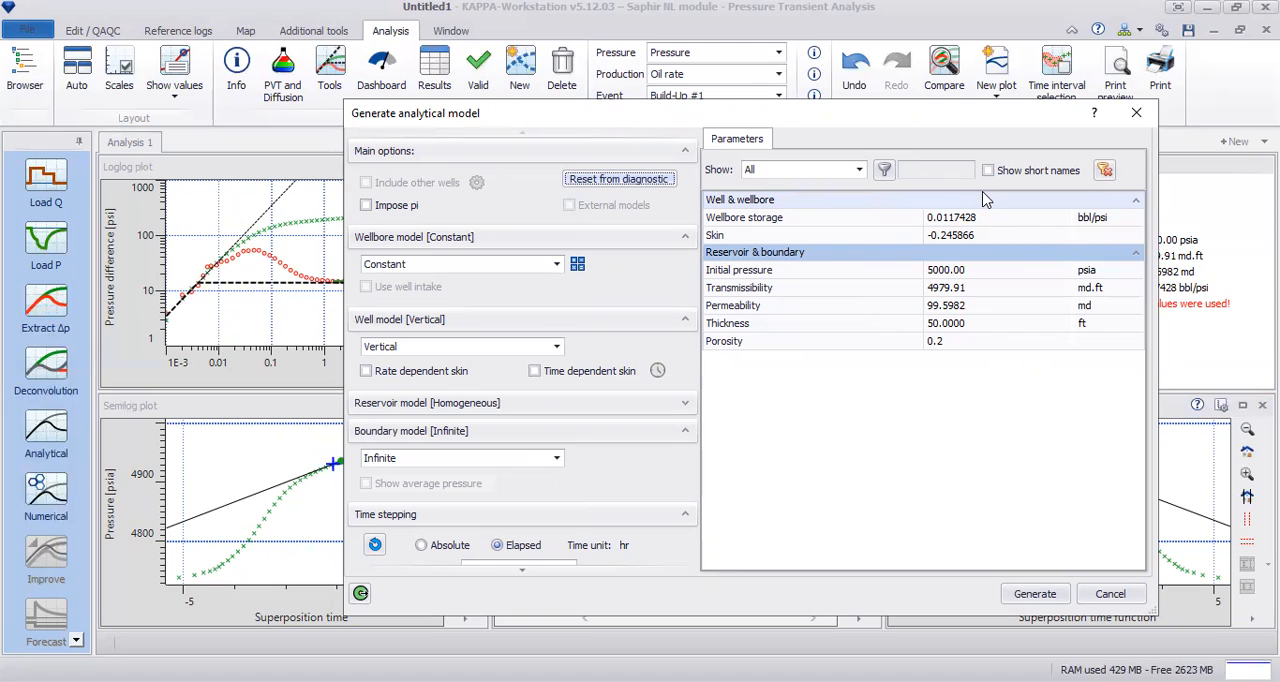
left_click(1040, 596)
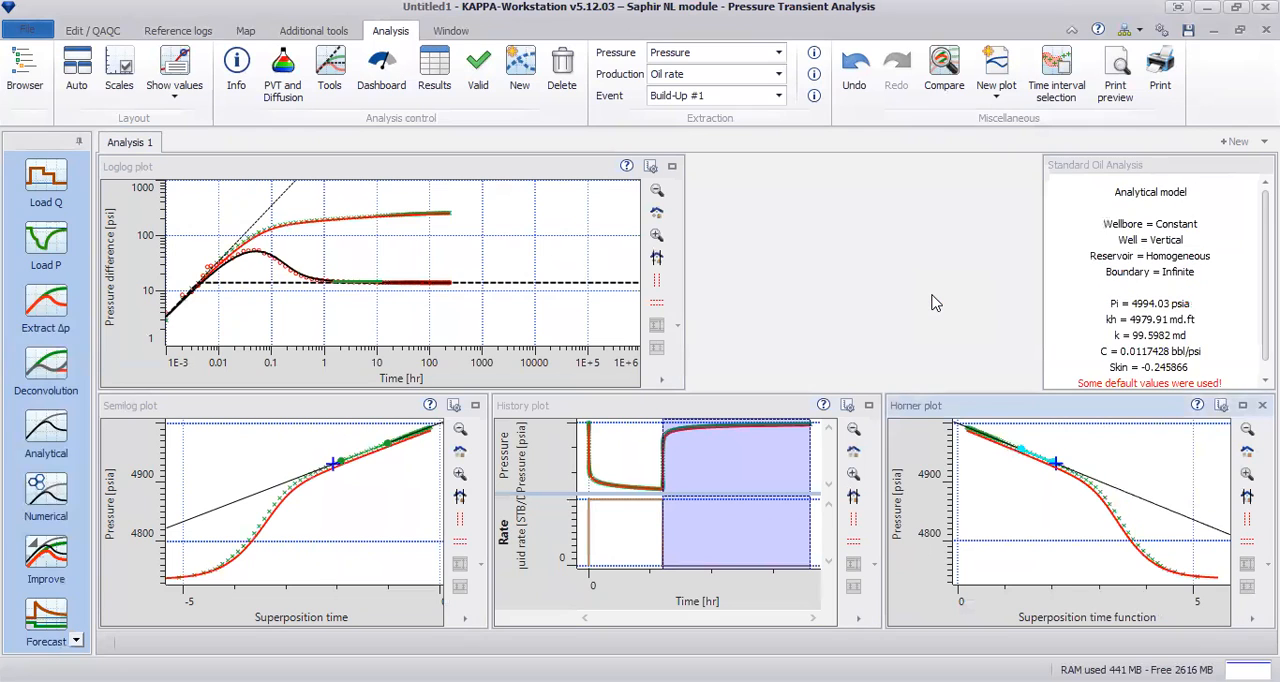
Step: Enlarge the loglog plot and compare it with and without the diagnostic tool lines, leaving the tools hidden
left_click(671, 166)
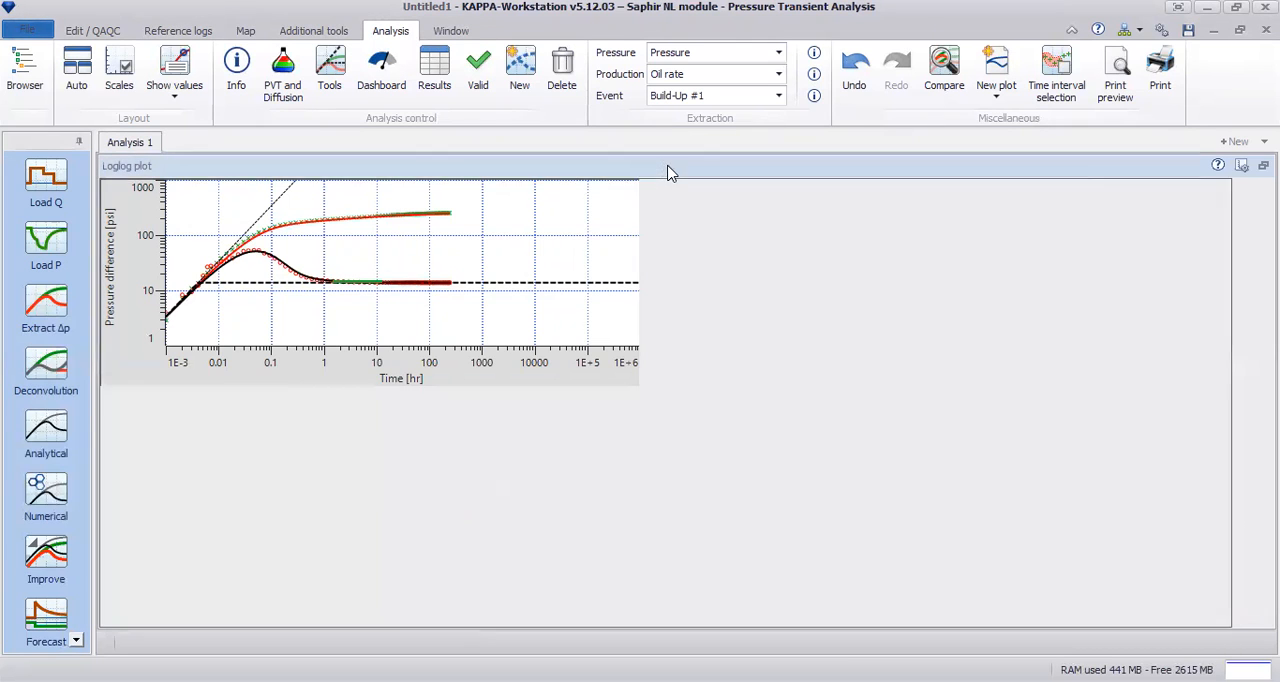
right_click(993, 224)
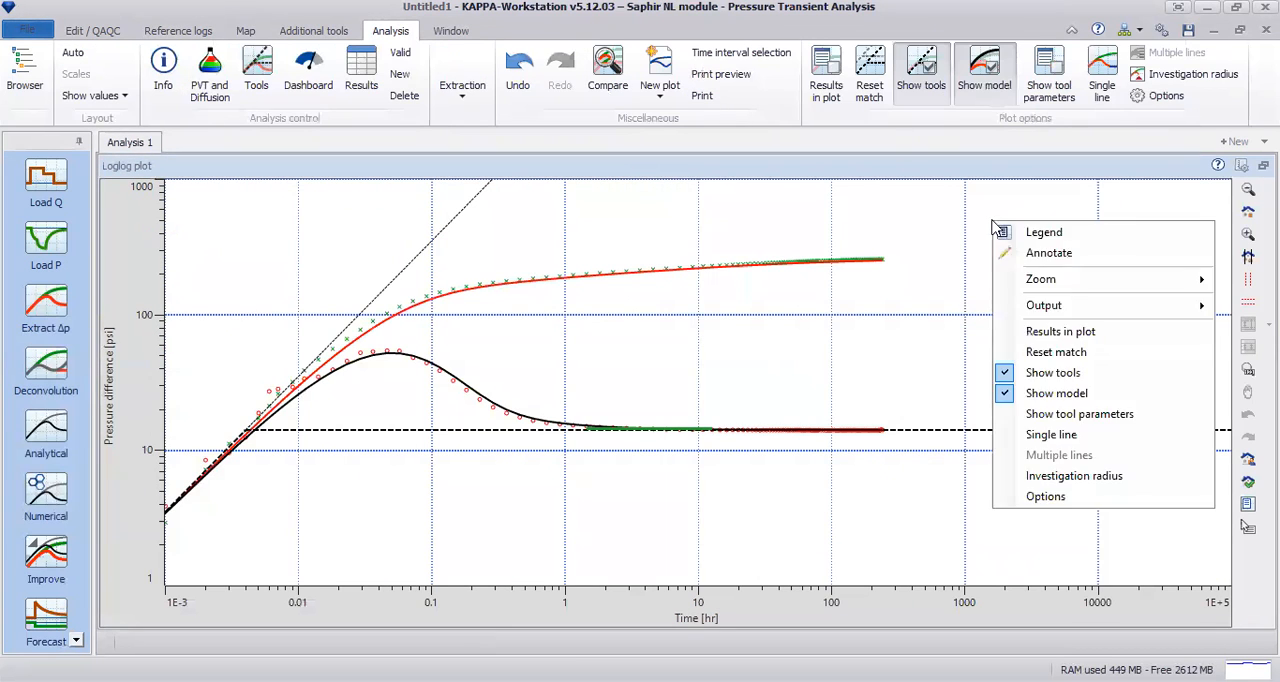
left_click(1107, 373)
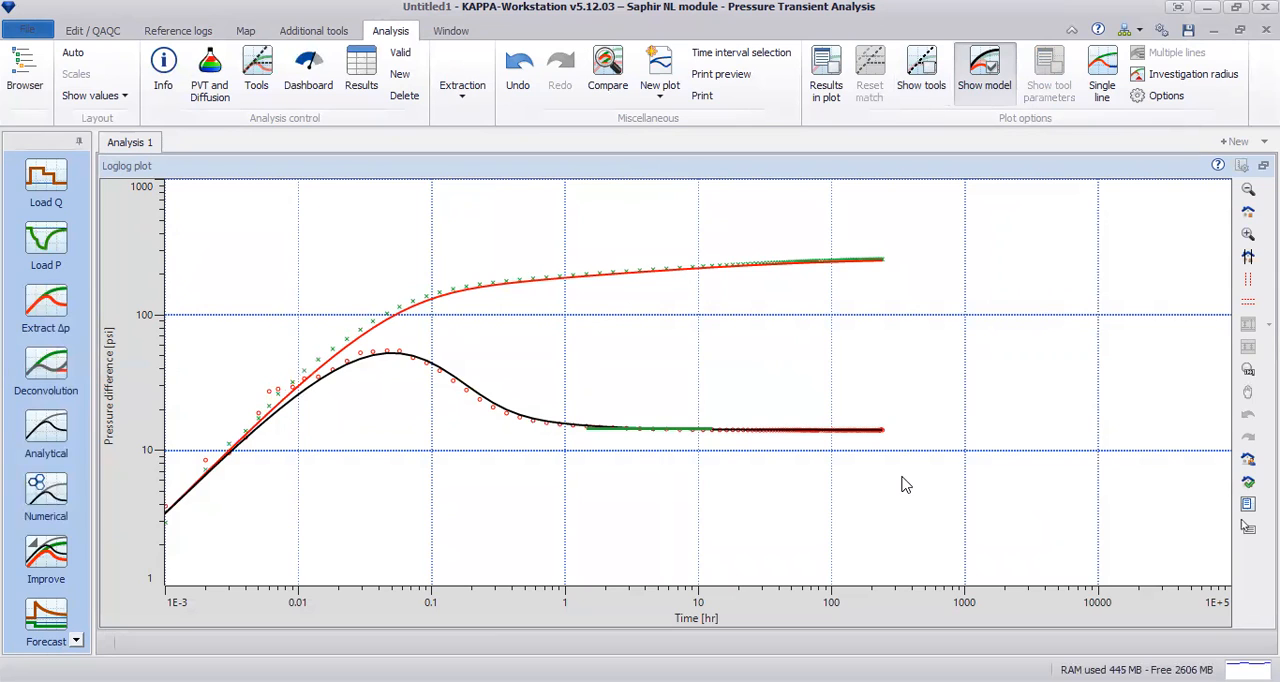
right_click(1014, 208)
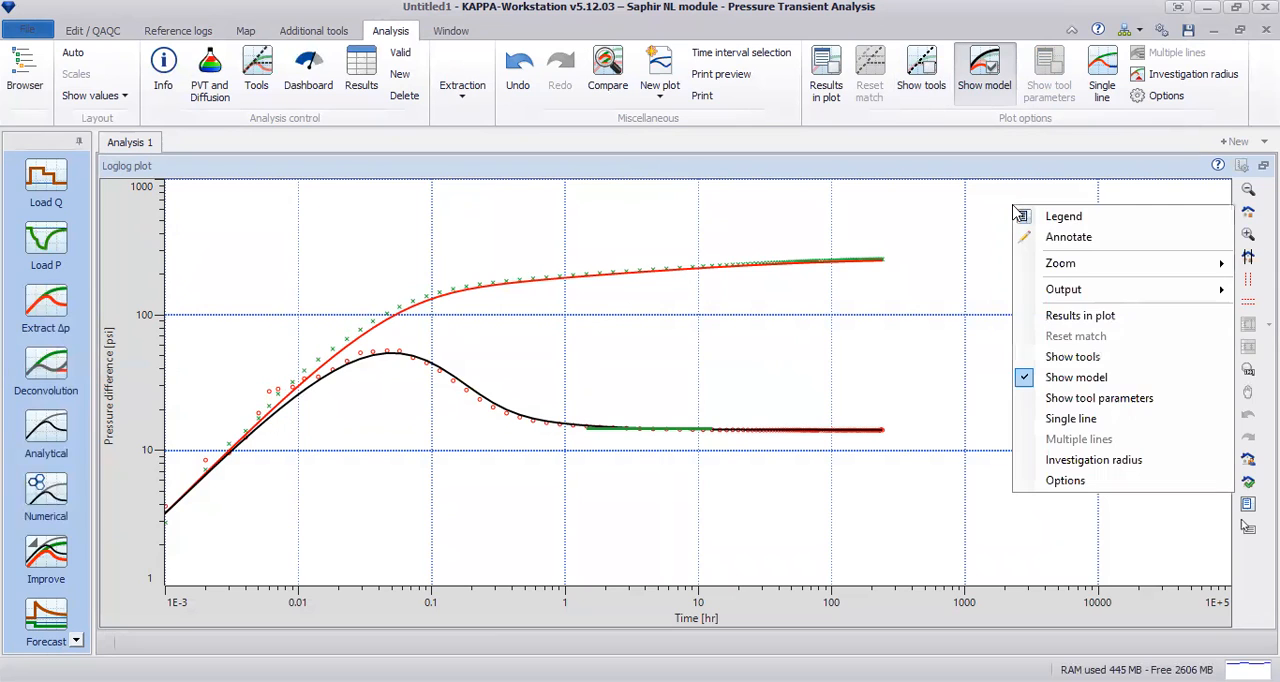
left_click(1121, 356)
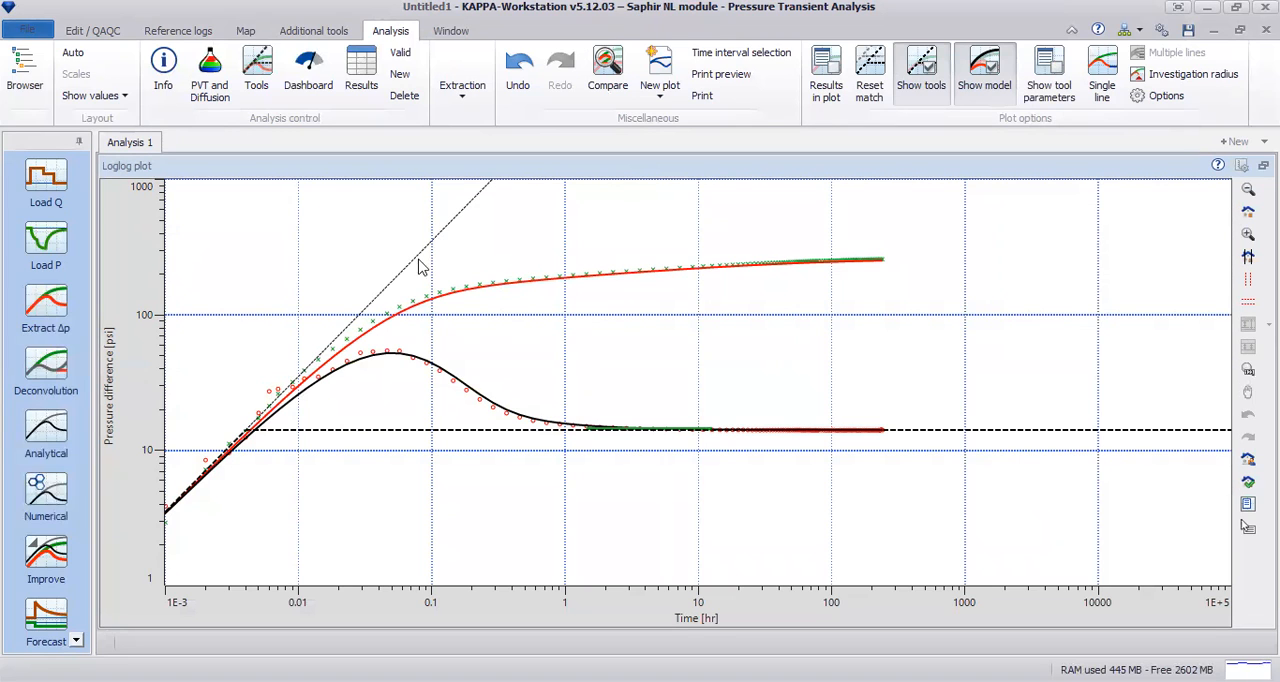
right_click(1018, 256)
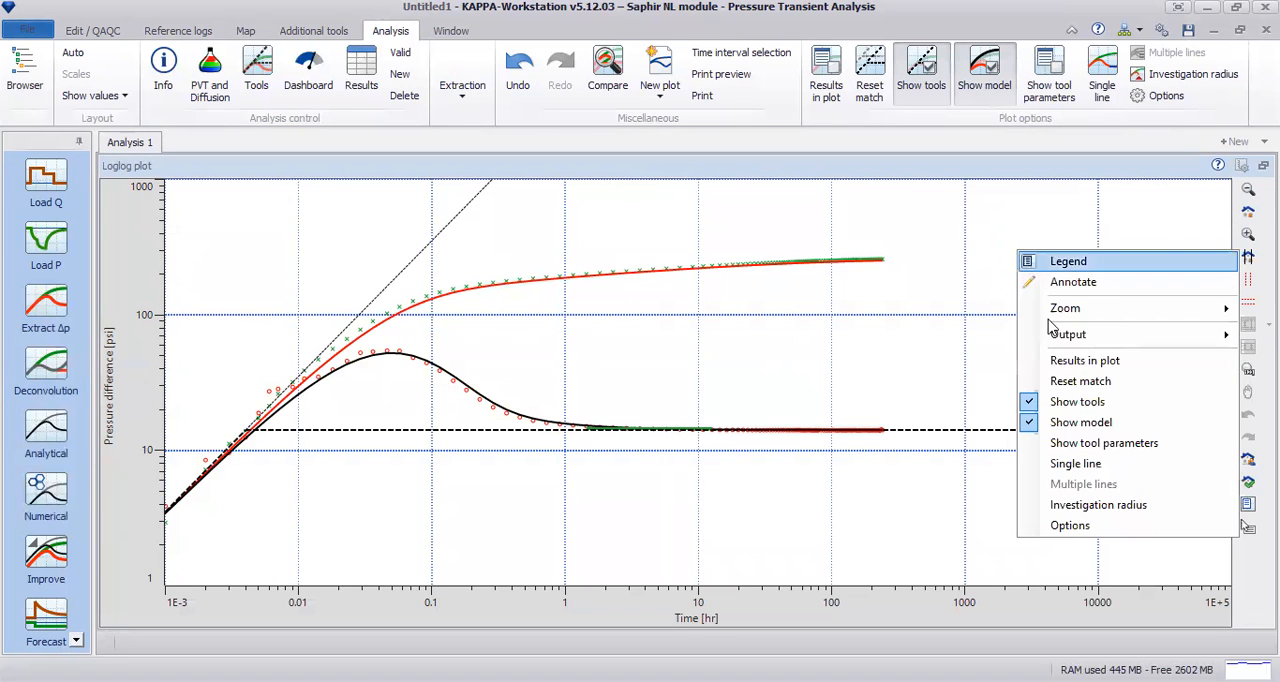
left_click(1094, 405)
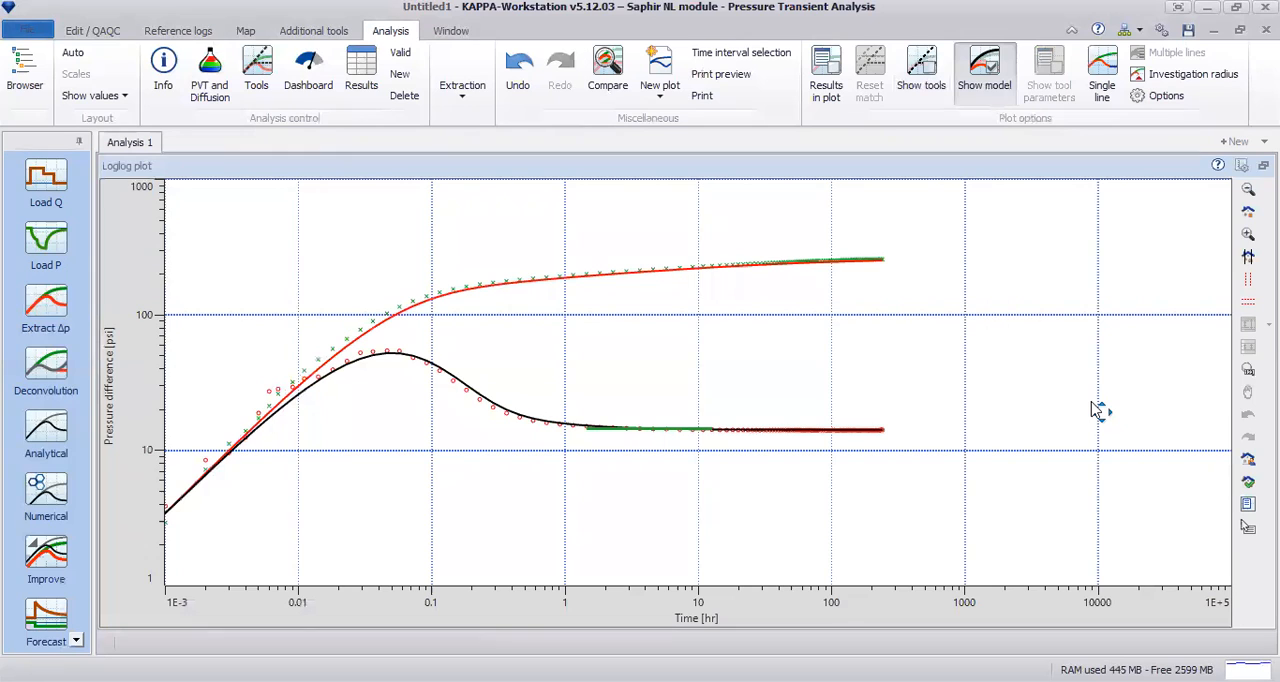
Step: Compare the loglog data with the model curves hidden and shown again, and restore the multi-plot layout
right_click(1045, 316)
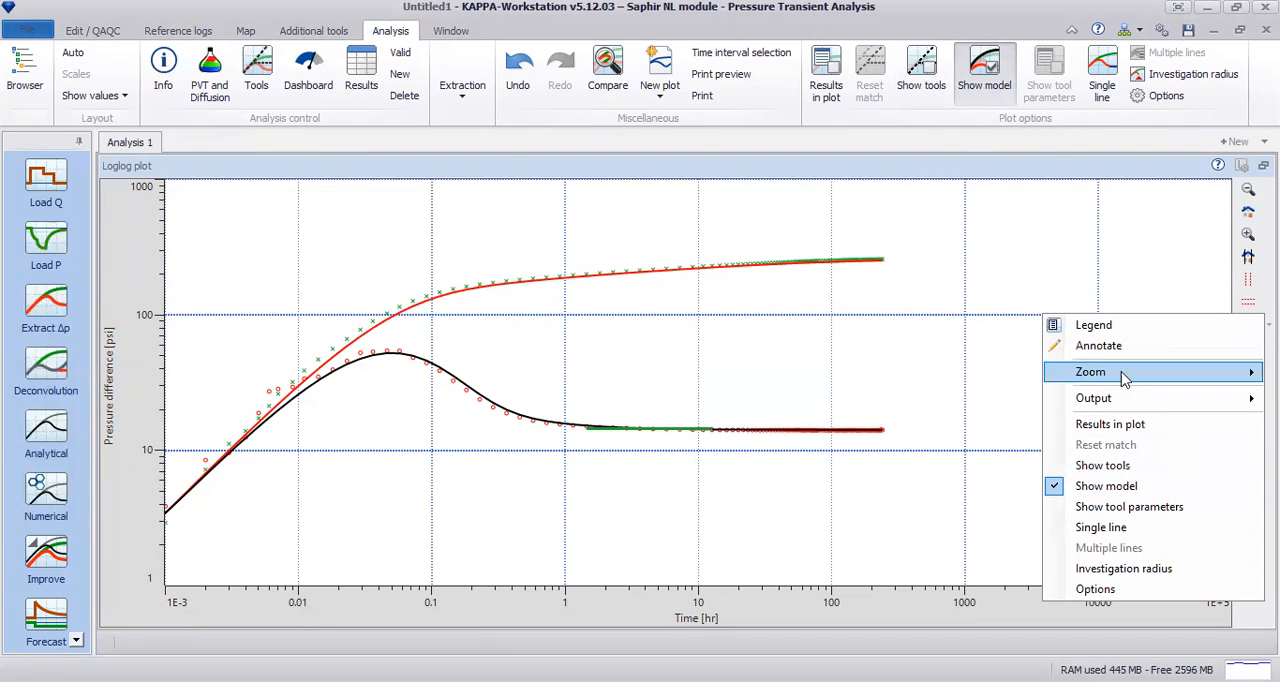
left_click(1137, 490)
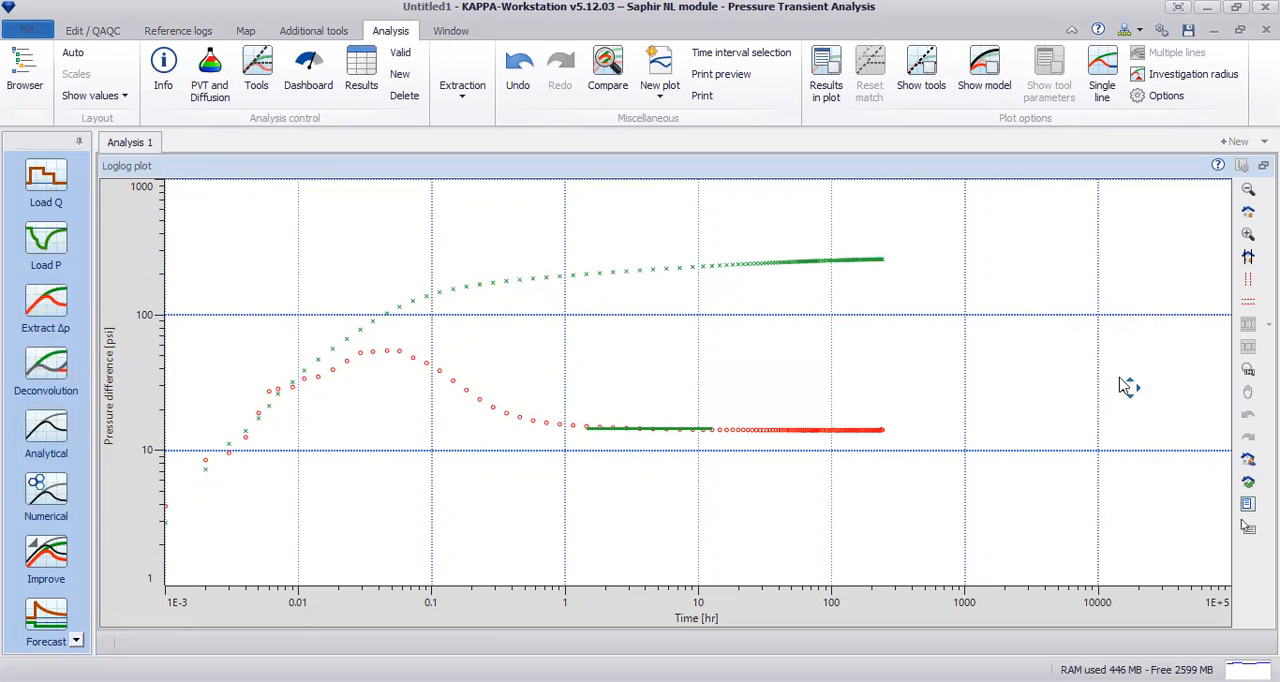
right_click(1124, 231)
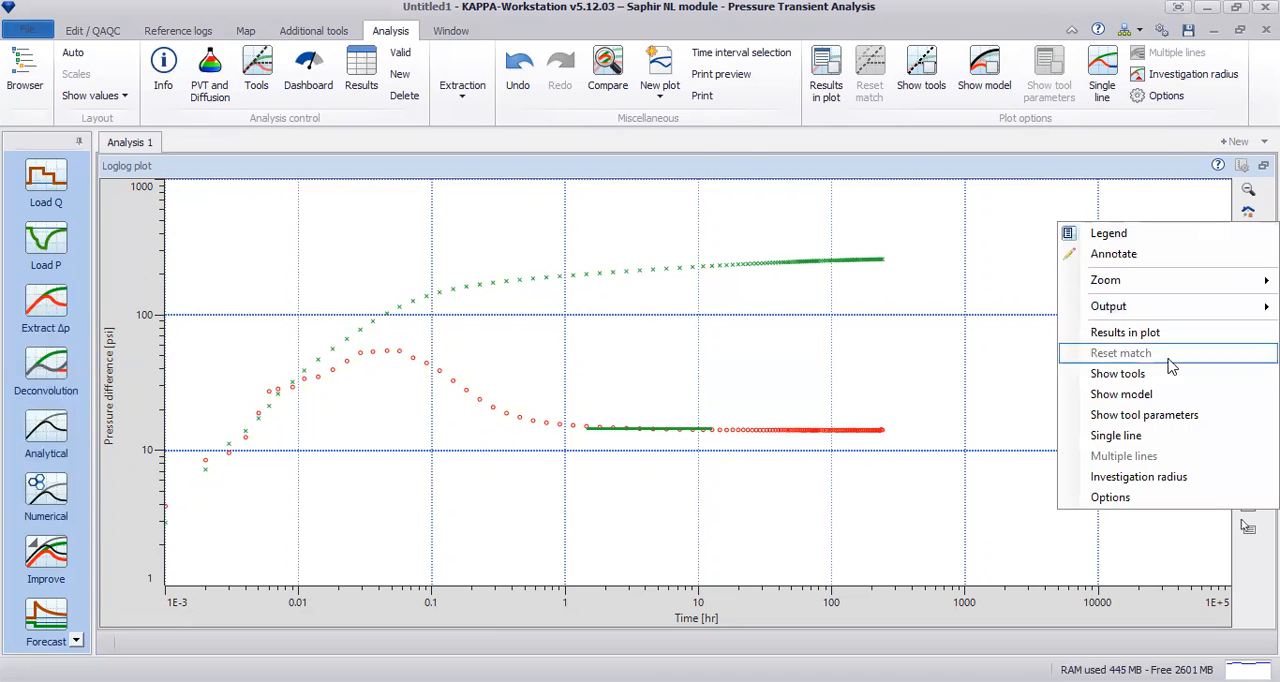
left_click(1121, 394)
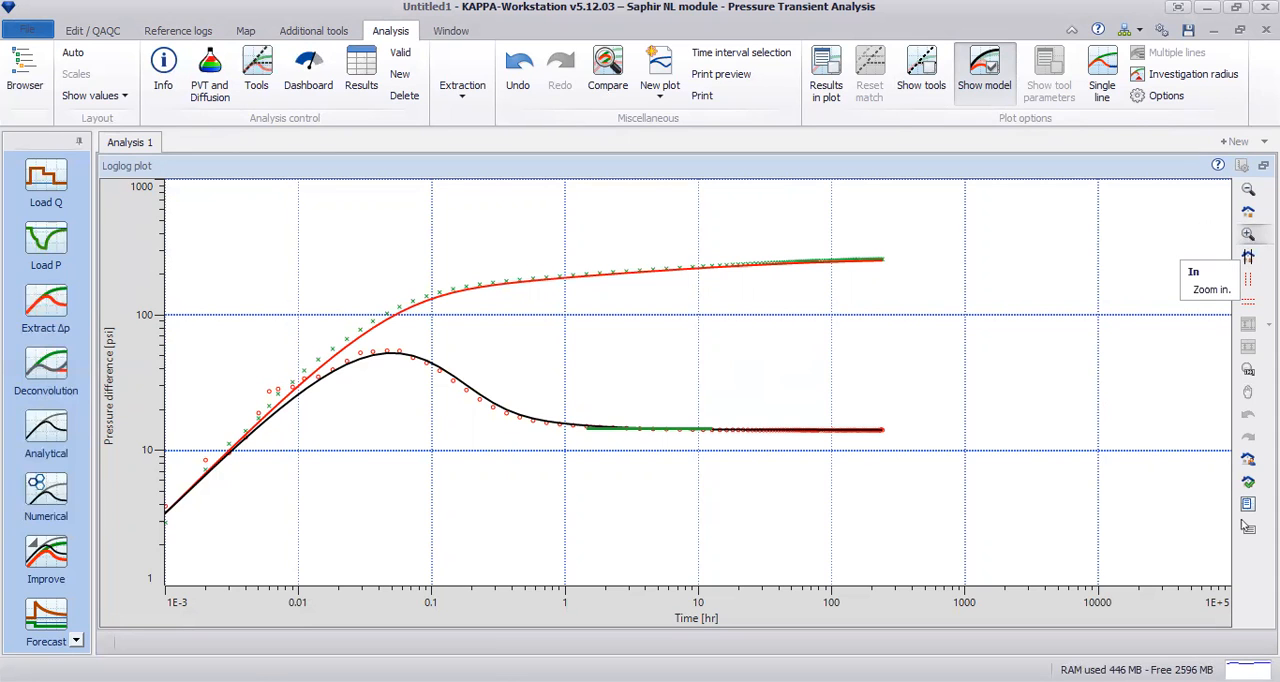
left_click(1247, 527)
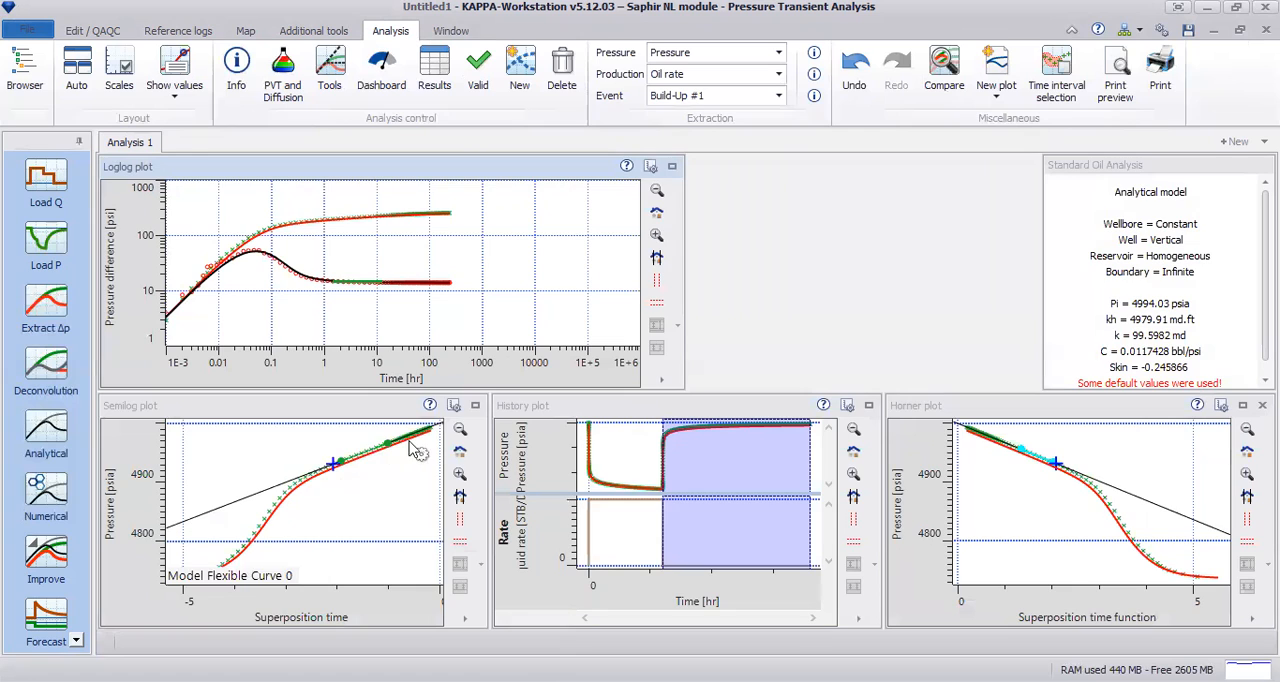
Step: Enlarge the semilog plot, shift the model curve to k about 99.09 md and C about 0.01168 bbl/psi, and restore the layout
left_click(474, 408)
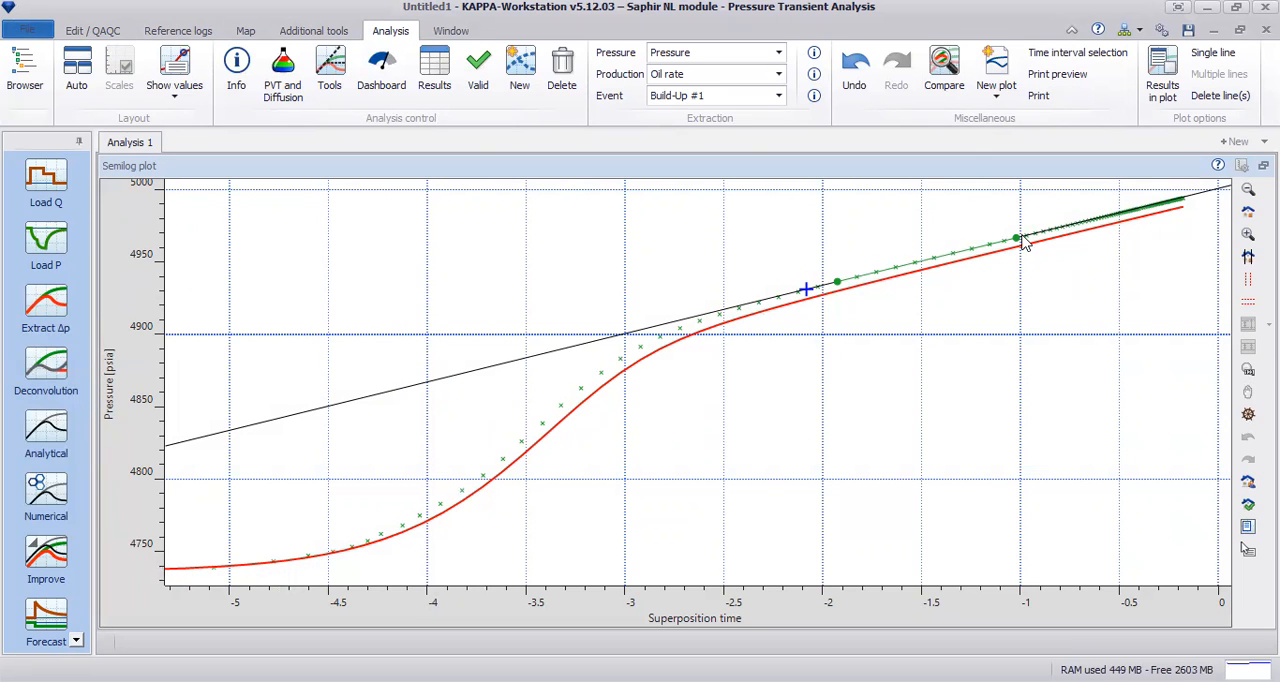
left_click_drag(1016, 251, 935, 252)
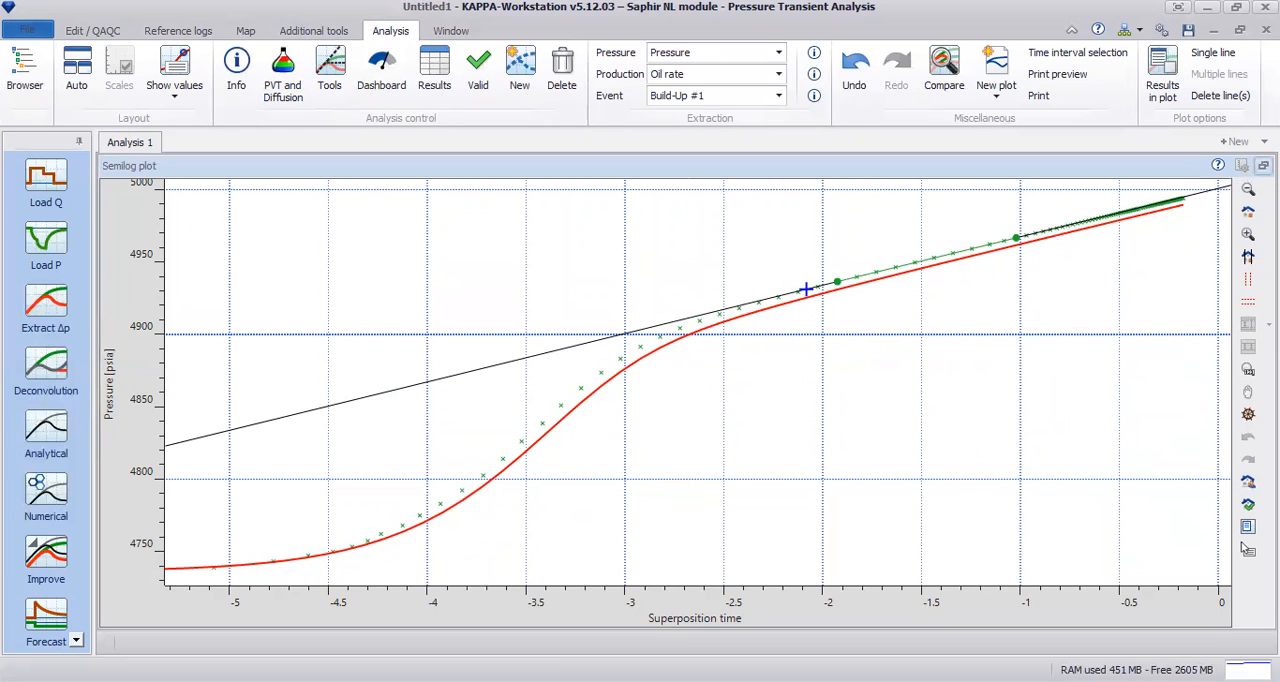
left_click(1246, 547)
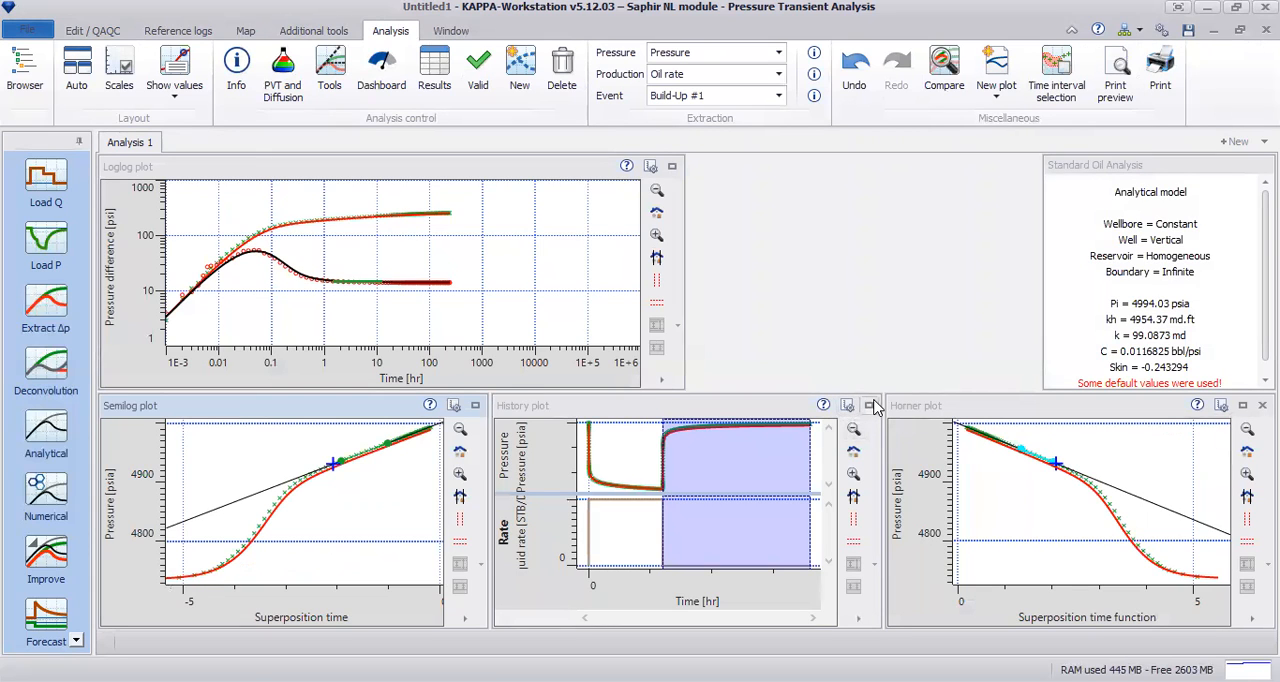
Step: Examine the model match over the late build-up in the history plot and over the full Horner plot
left_click(871, 406)
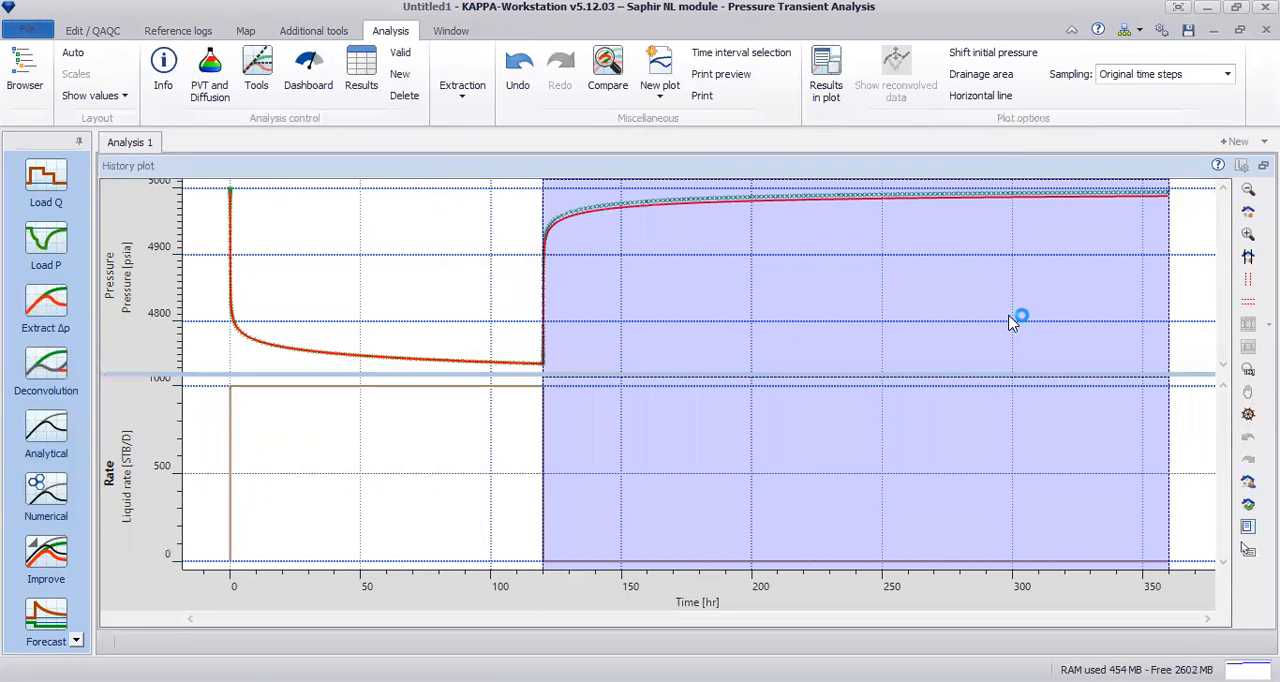
left_click(1248, 233)
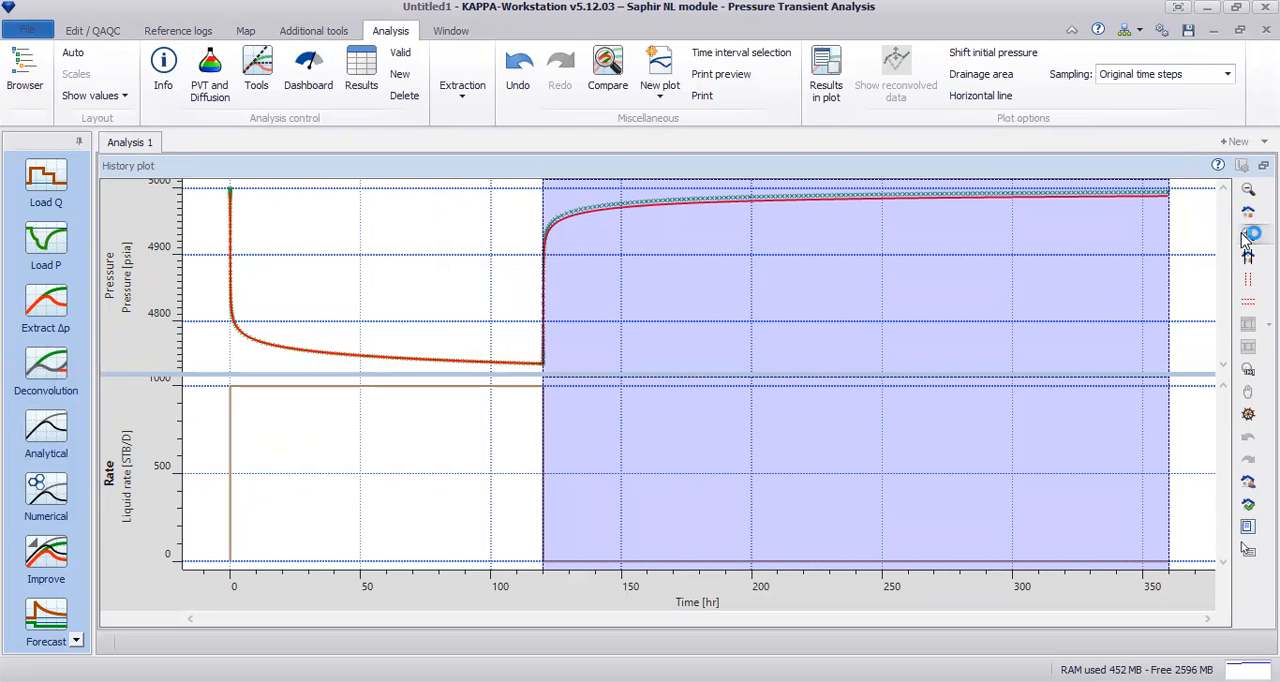
left_click_drag(800, 210, 1183, 213)
left_click(1248, 279)
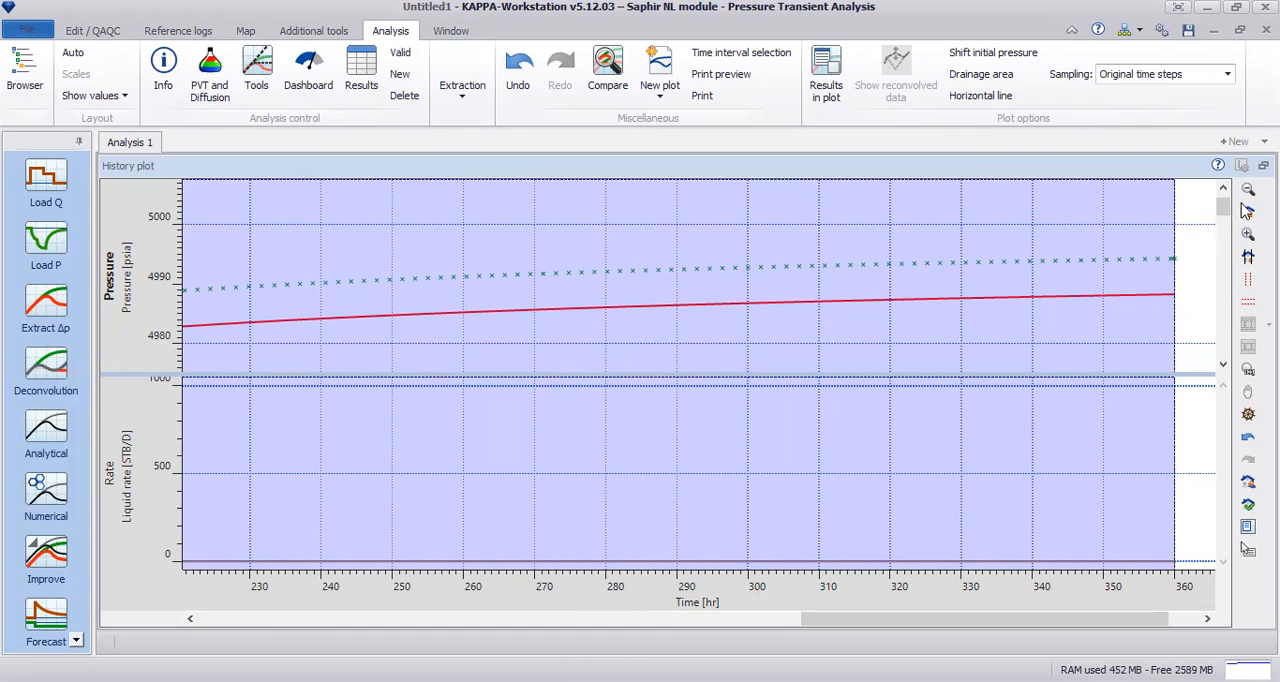
left_click(1263, 166)
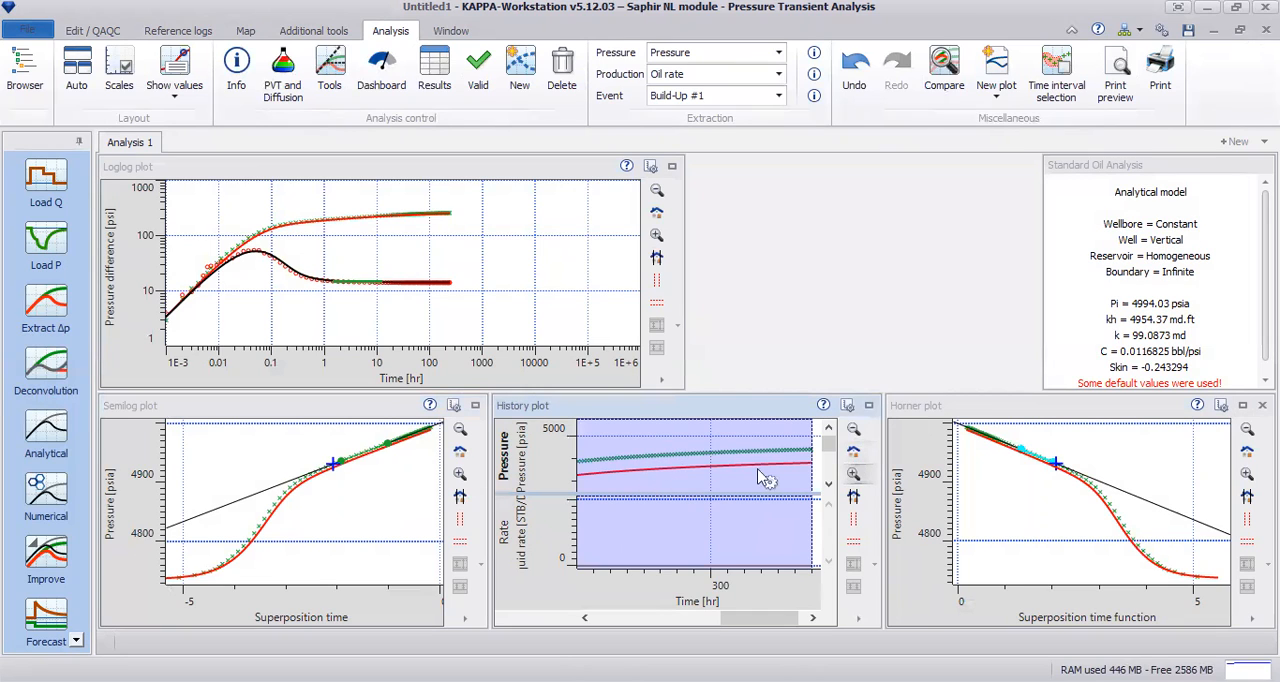
left_click(854, 455)
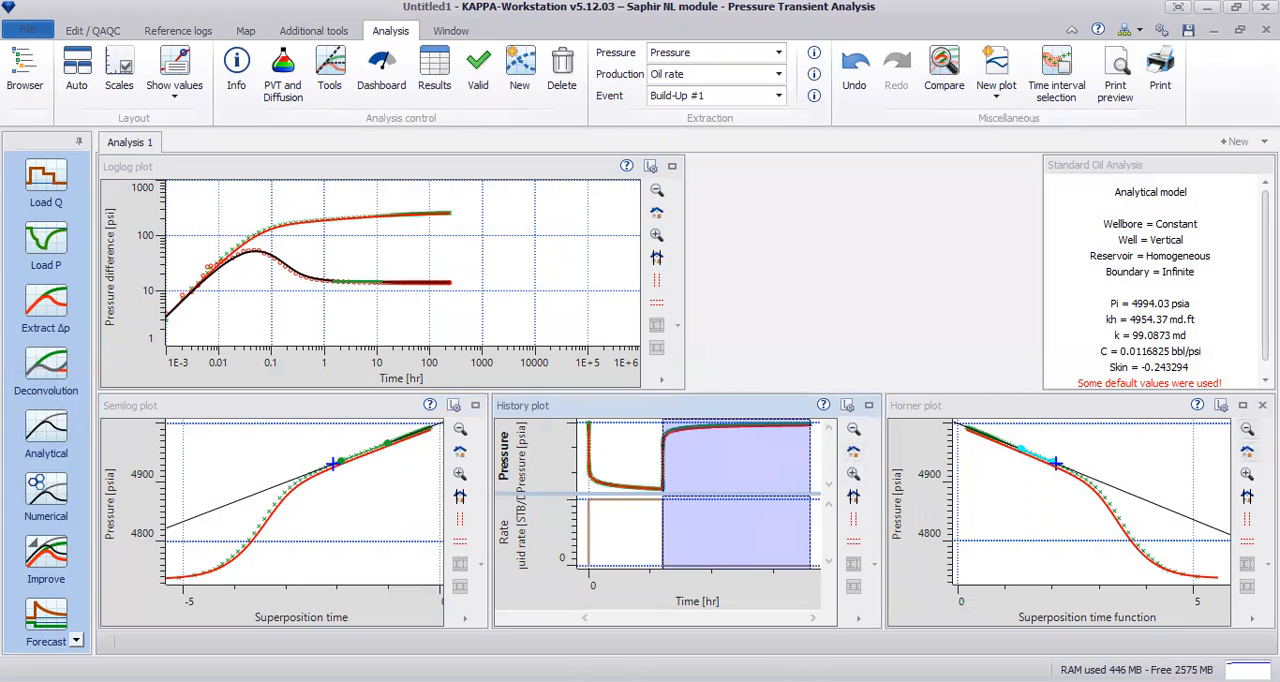
left_click(1241, 406)
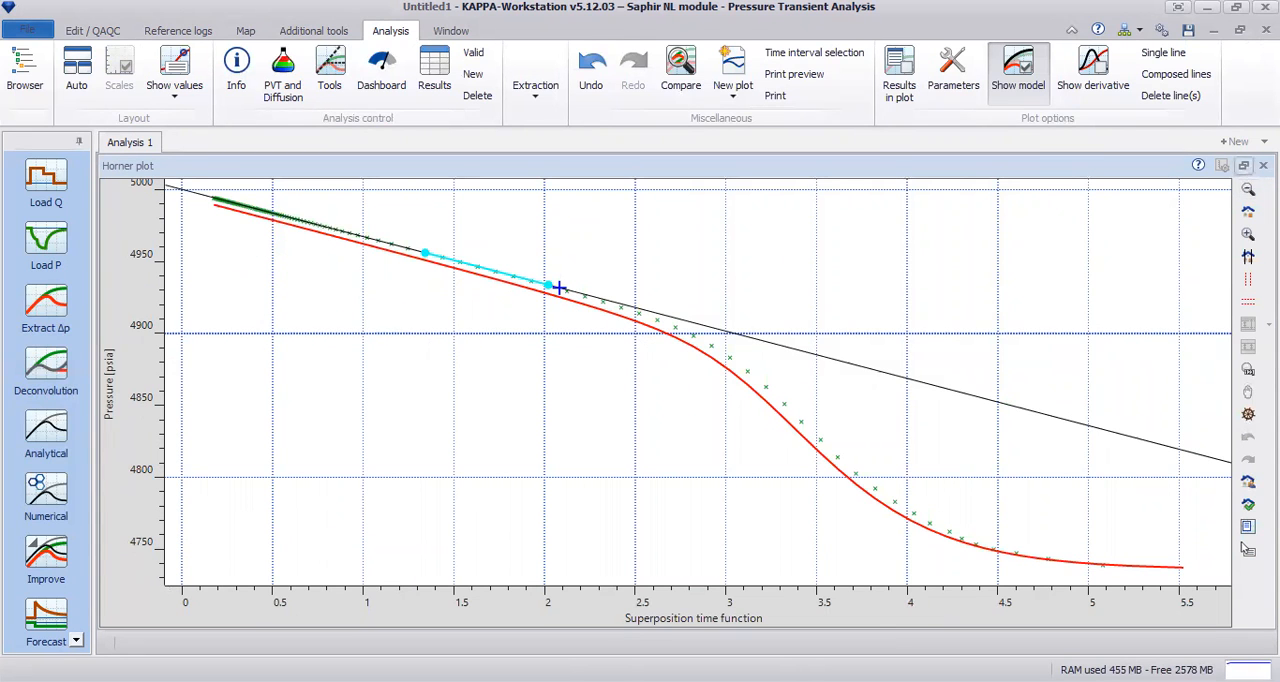
left_click(1243, 165)
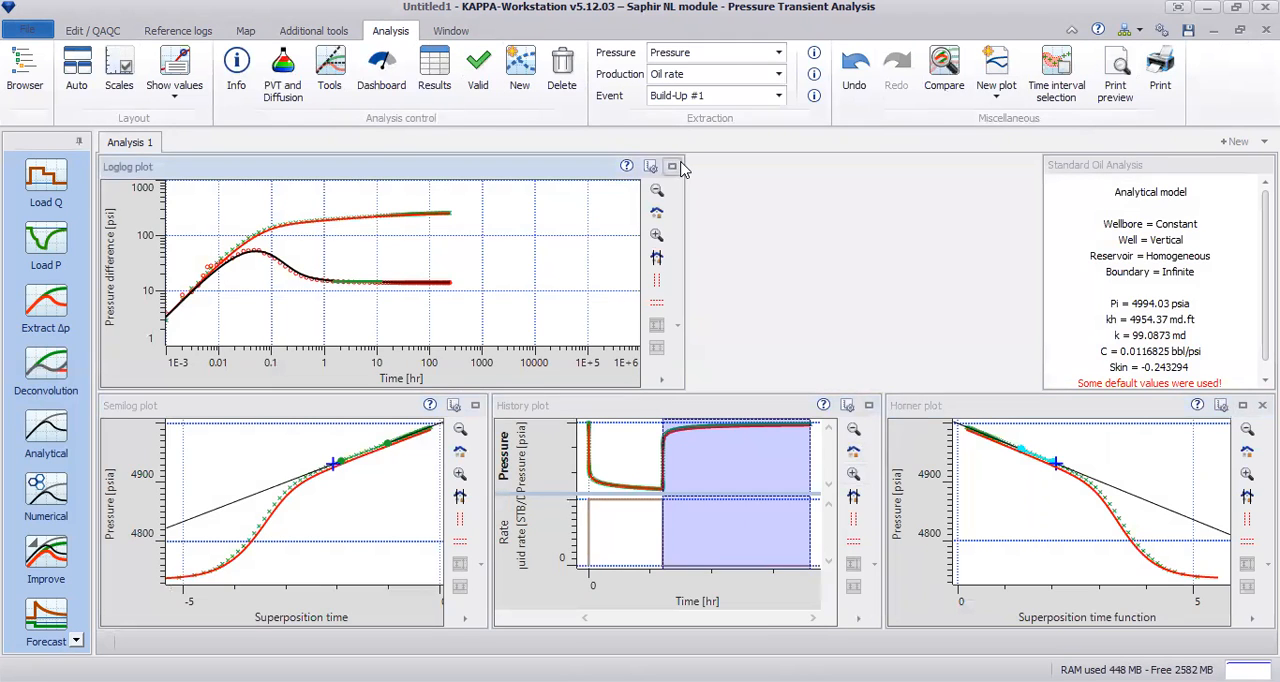
Step: Inspect the derivative hump in the enlarged loglog plot and shift the model curve to C about 0.0113 bbl/psi and k about 100.7 md
left_click(674, 167)
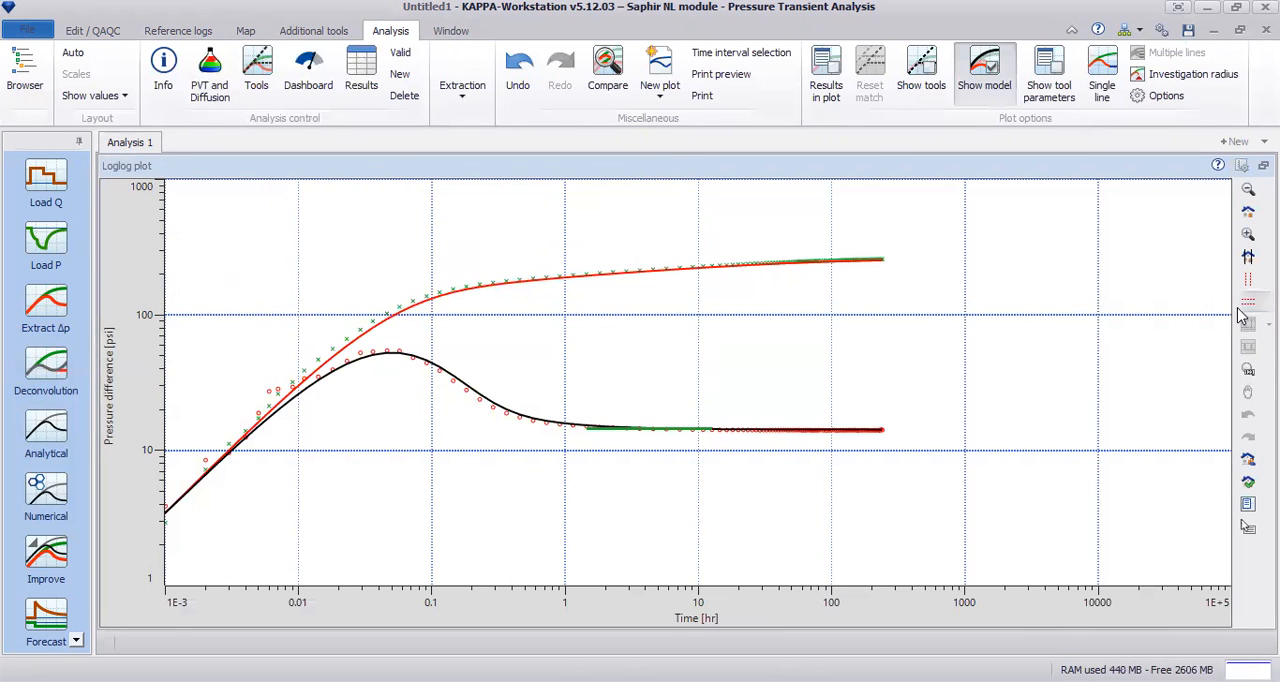
left_click_drag(286, 262, 600, 468)
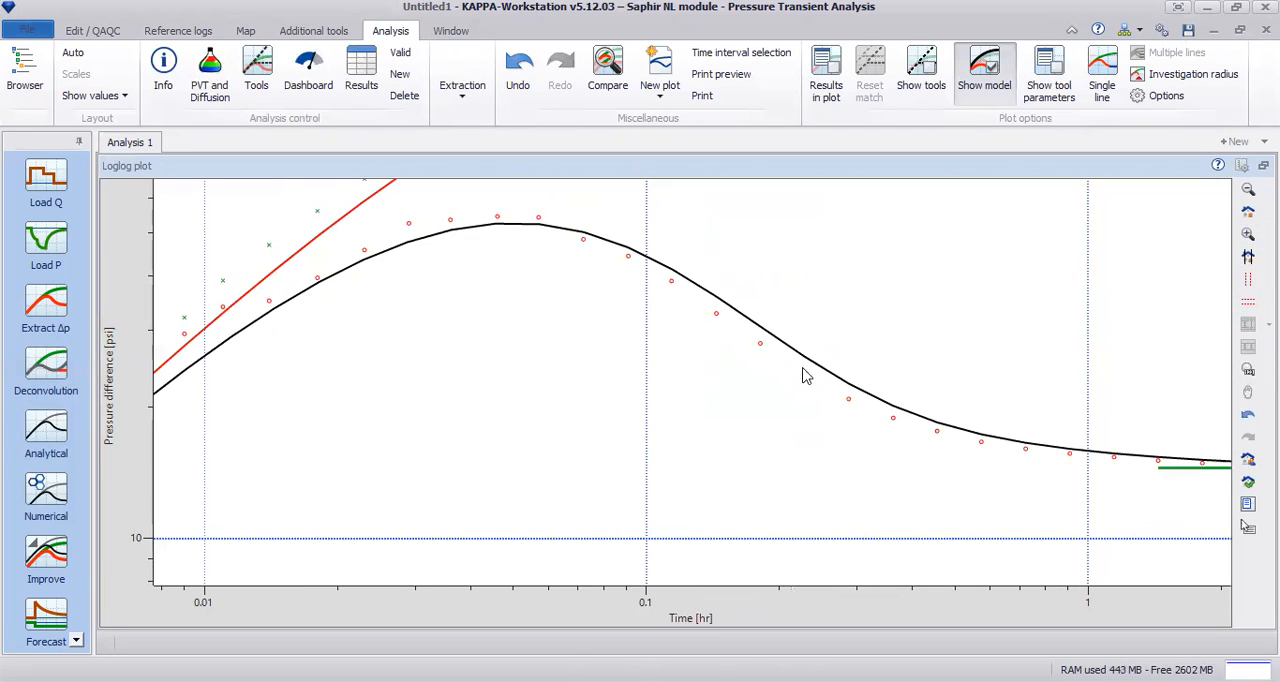
left_click(1248, 212)
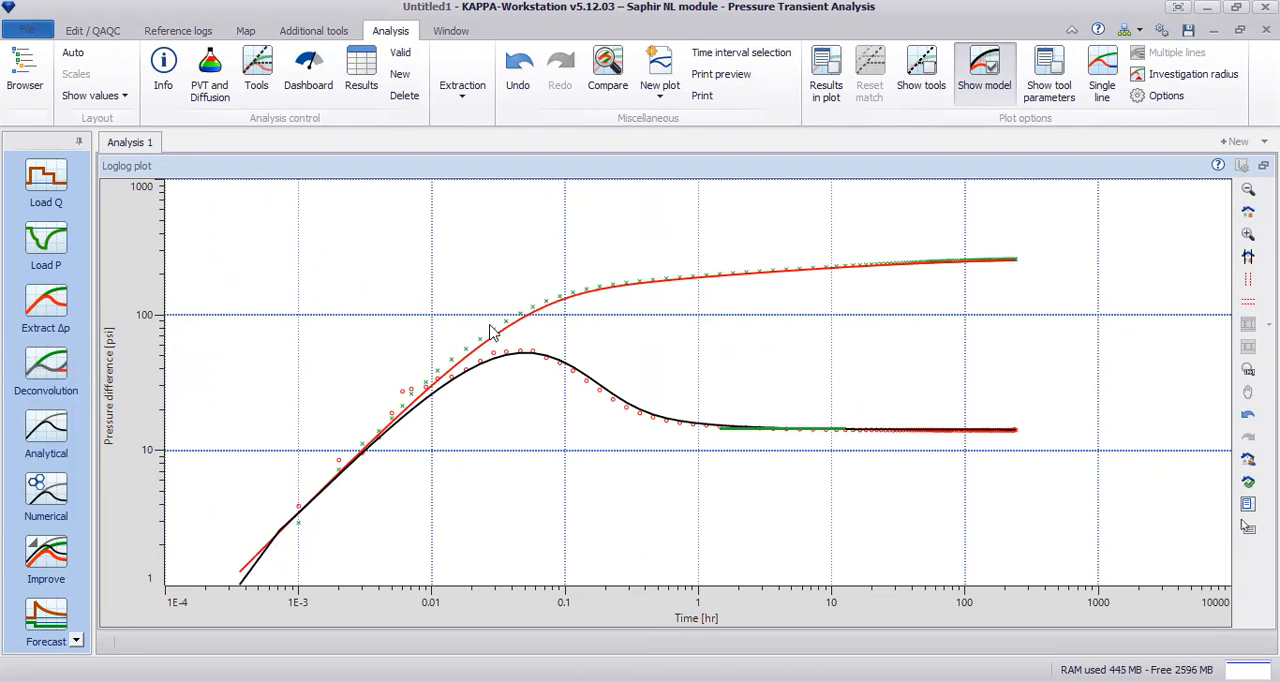
mouse_move(490, 341)
left_mouse_down()
mouse_move(537, 283)
mouse_move(517, 328)
mouse_move(466, 362)
mouse_move(480, 338)
mouse_move(540, 420)
mouse_move(503, 352)
mouse_move(563, 321)
mouse_move(491, 351)
mouse_move(491, 366)
mouse_move(492, 343)
left_mouse_up()
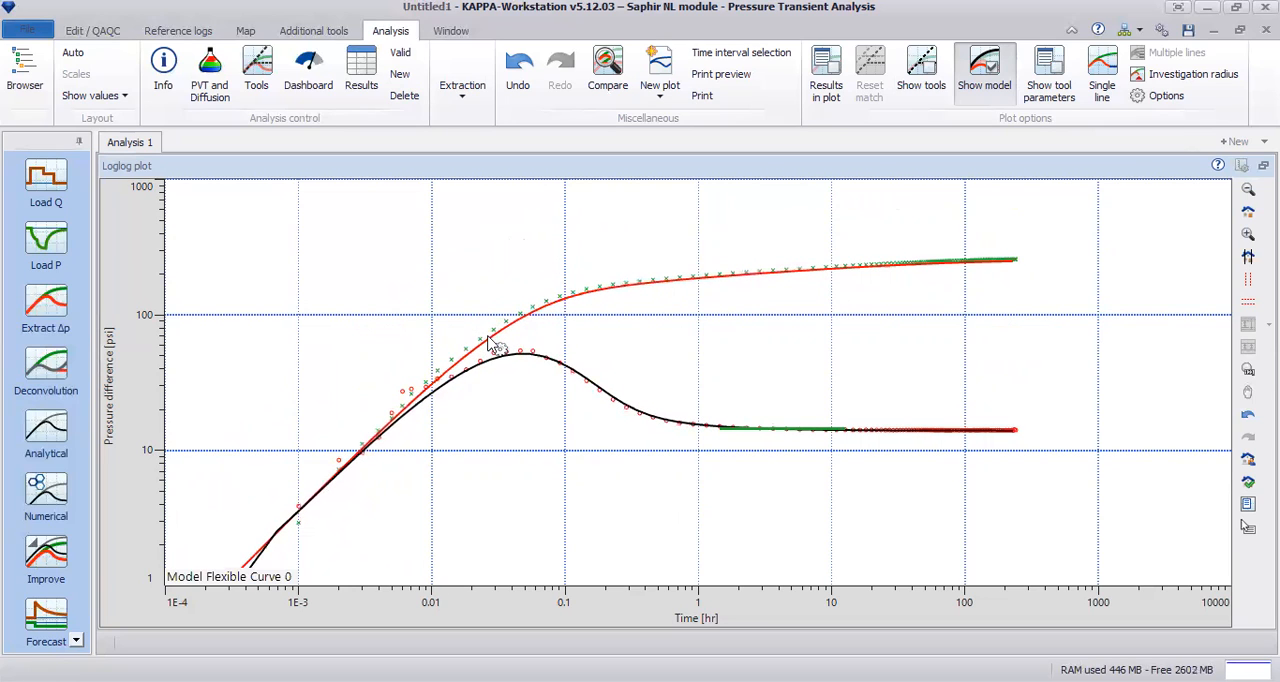
Step: Show the results below the pressure curve in the loglog plot and refine the model to C about 0.01095 bbl/psi and k about 99.09 md
right_click(308, 244)
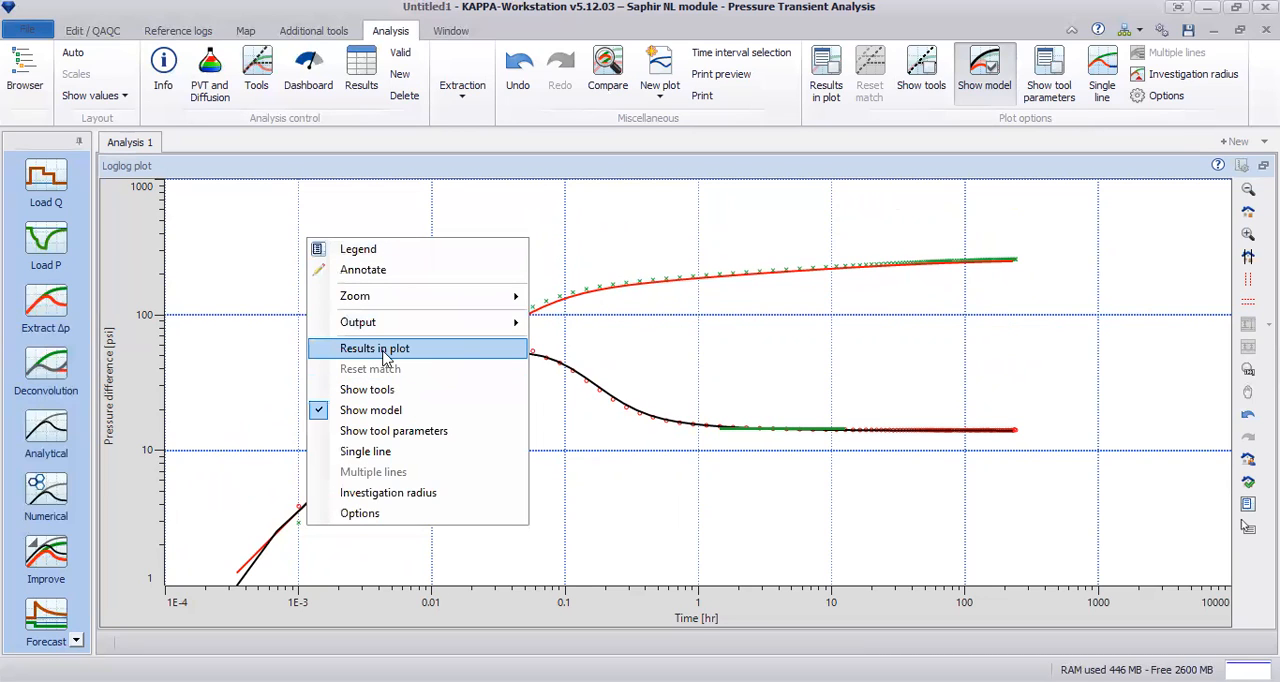
left_click(477, 358)
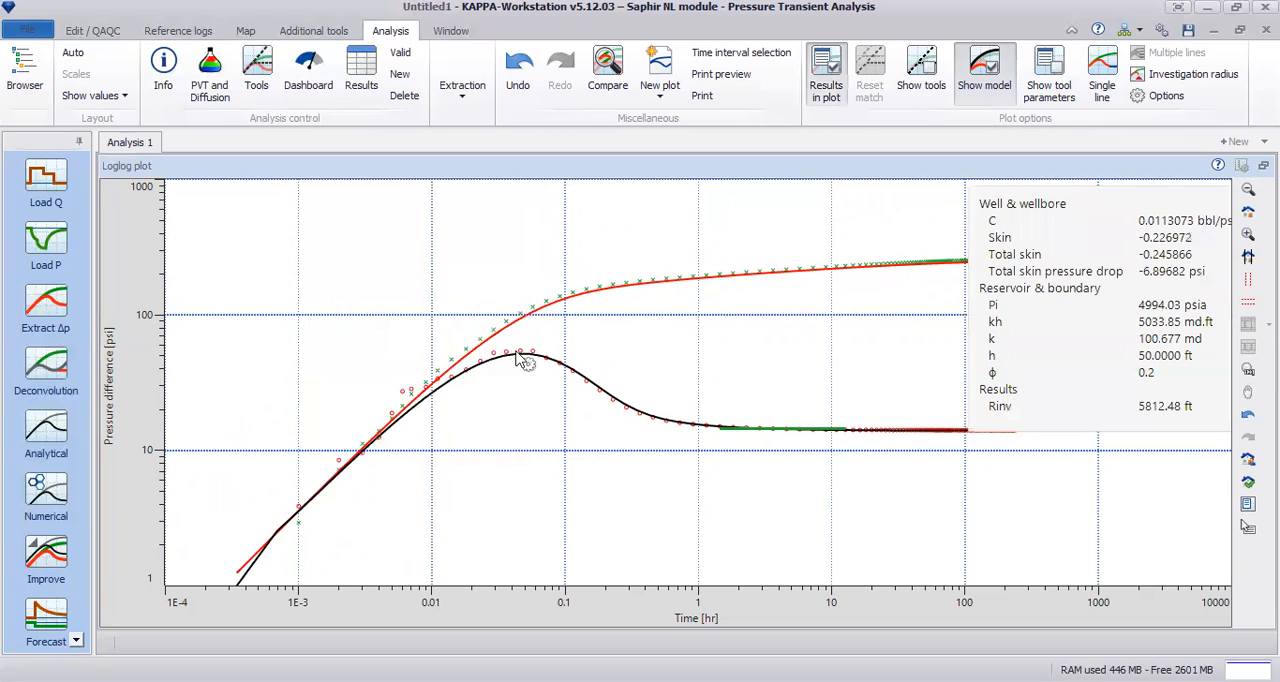
left_click_drag(1064, 320, 1014, 449)
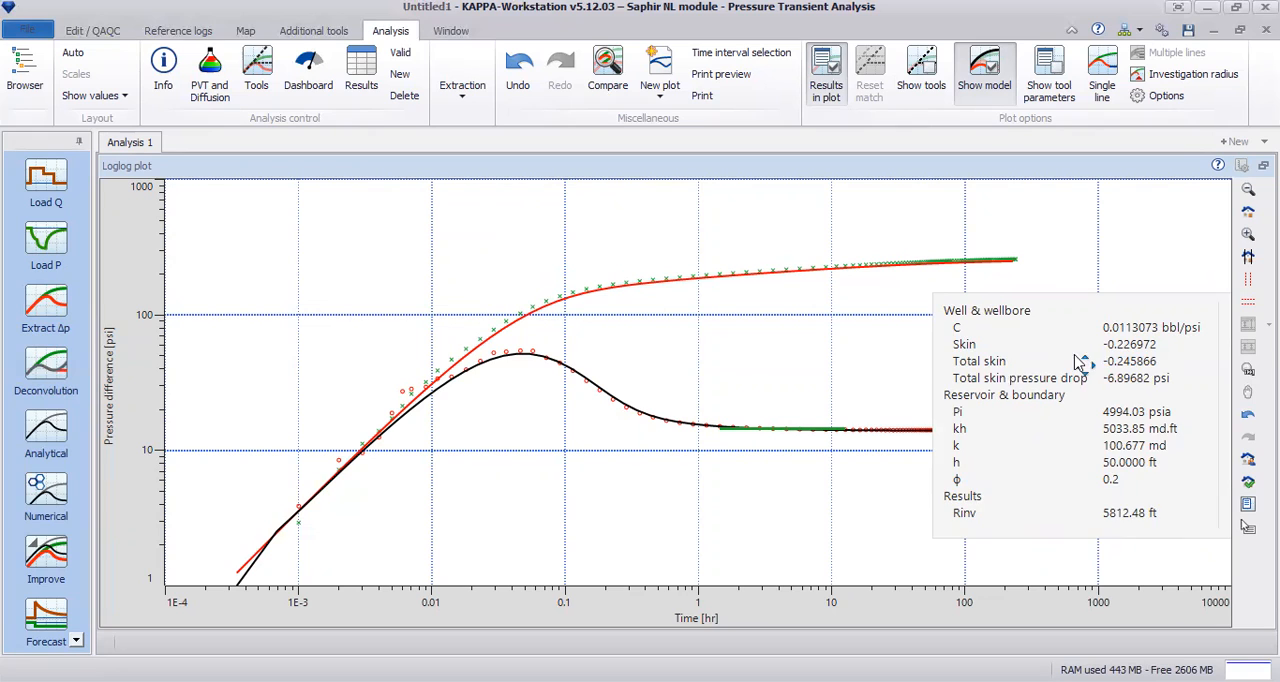
left_click_drag(1082, 361, 1086, 372)
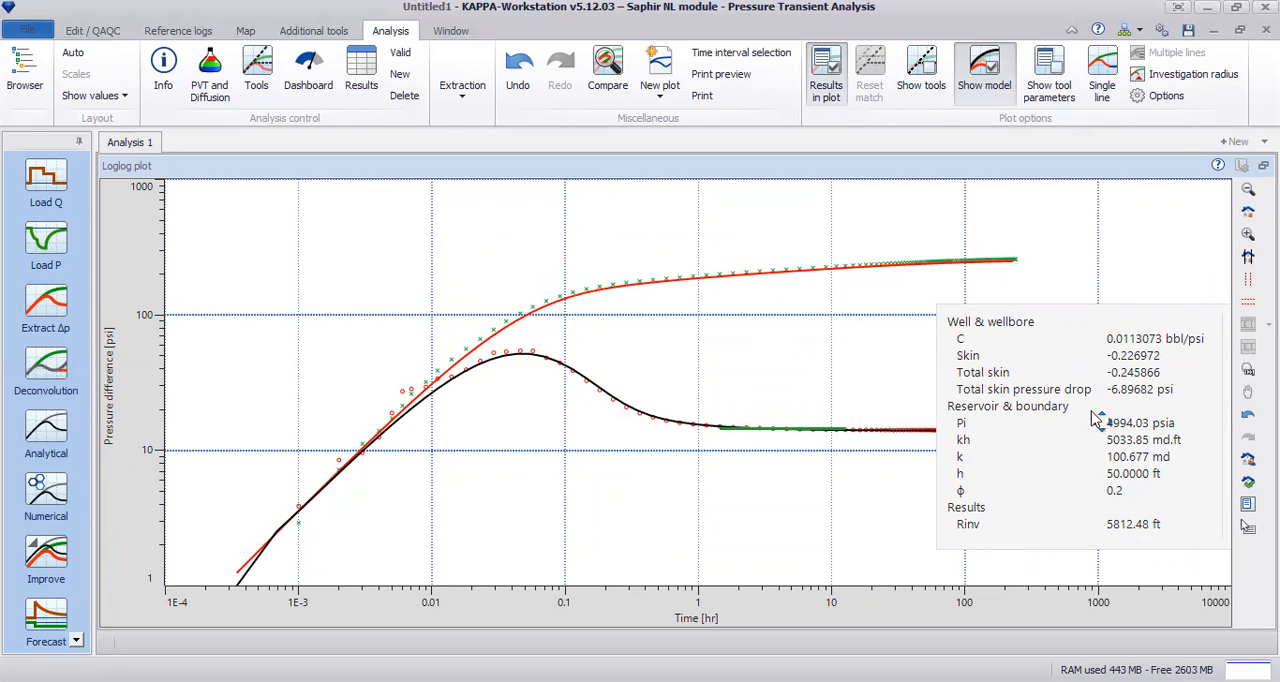
mouse_move(480, 366)
left_mouse_down()
mouse_move(406, 323)
mouse_move(366, 338)
mouse_move(393, 382)
mouse_move(465, 435)
mouse_move(395, 443)
mouse_move(410, 481)
mouse_move(482, 427)
mouse_move(484, 370)
mouse_move(468, 330)
mouse_move(438, 320)
mouse_move(397, 346)
mouse_move(403, 391)
mouse_move(531, 405)
mouse_move(622, 340)
mouse_move(621, 303)
mouse_move(509, 300)
mouse_move(430, 340)
mouse_move(443, 360)
mouse_move(481, 370)
left_mouse_up()
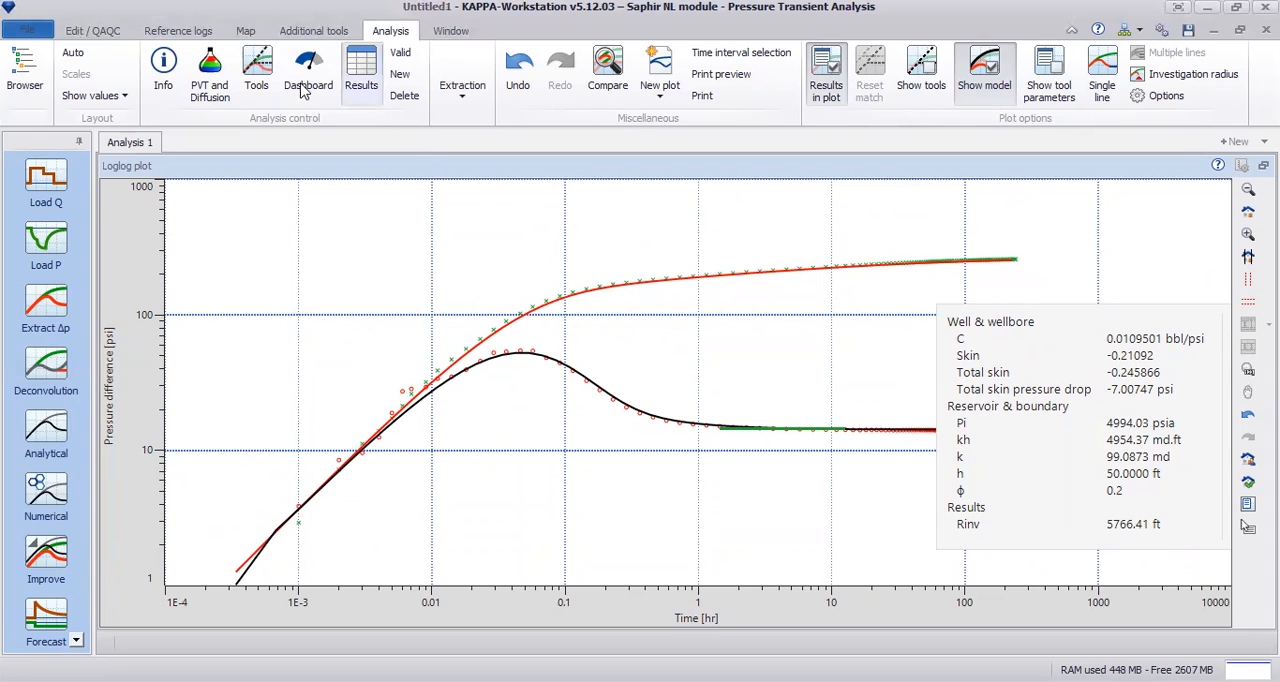
Step: Review the analysis results, comparing the permeabilities of the model, semilog line and Horner line, and check the result category filter
left_click(357, 72)
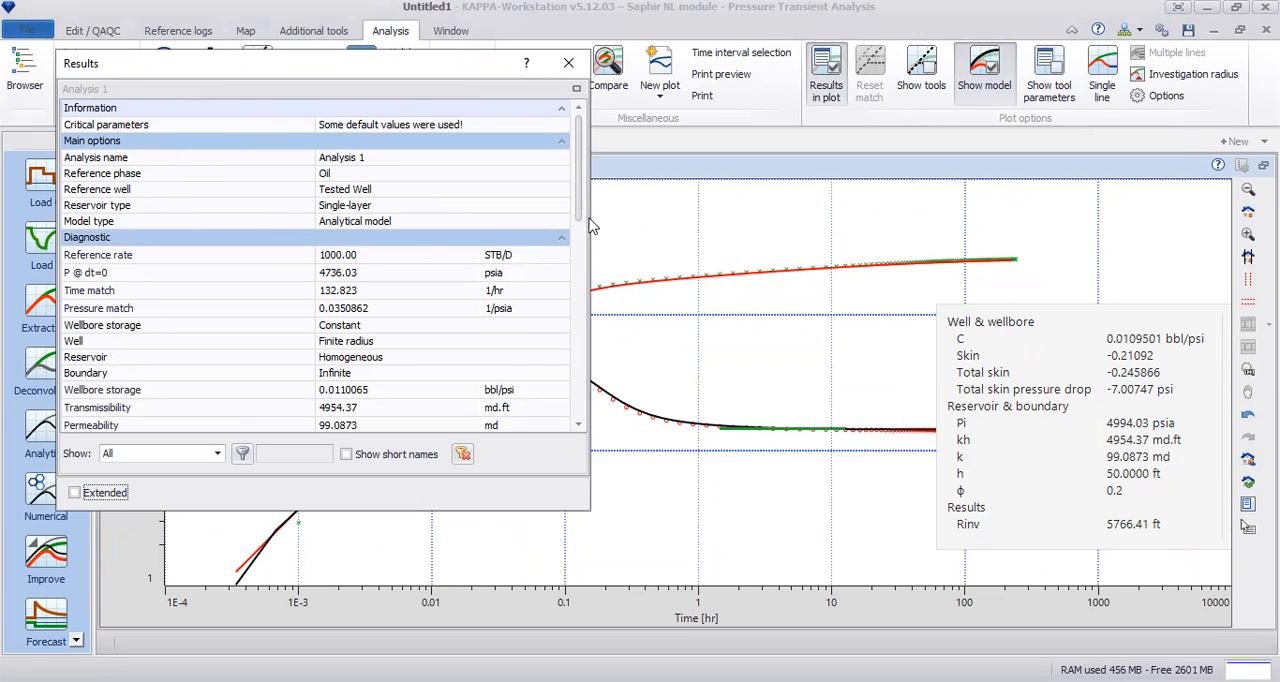
scroll(497, 238, "down", 10)
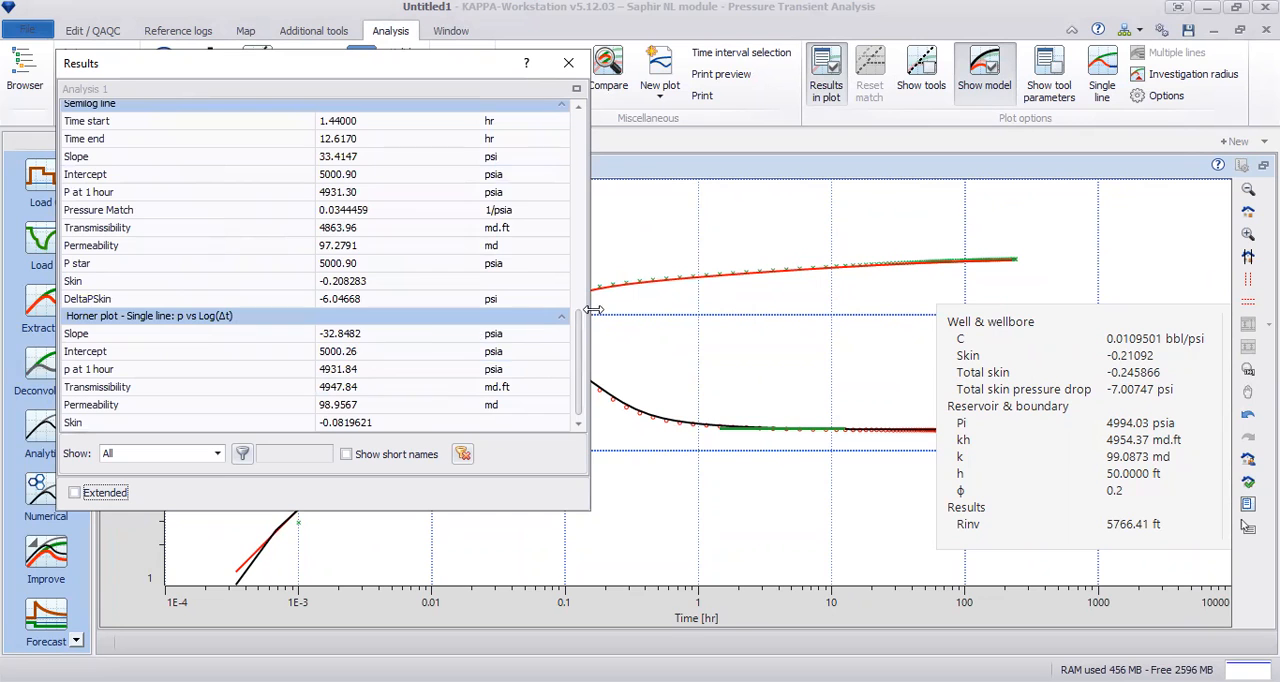
left_click_drag(583, 343, 605, 180)
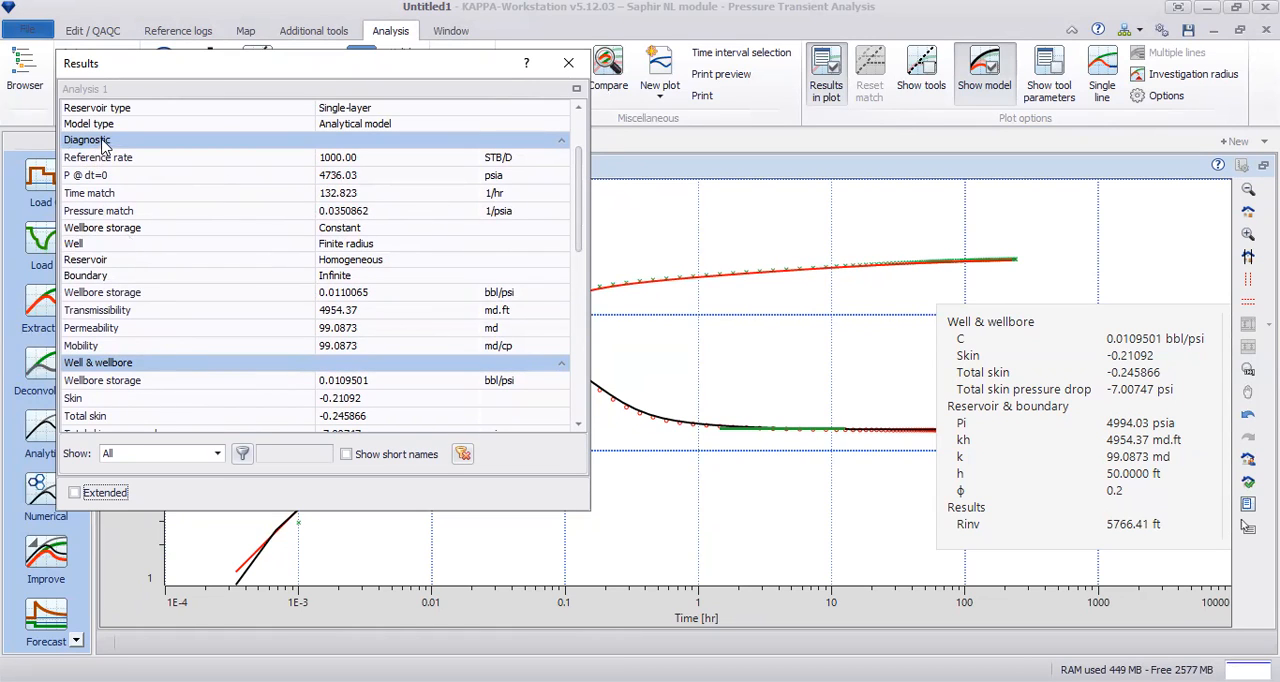
left_click(336, 328)
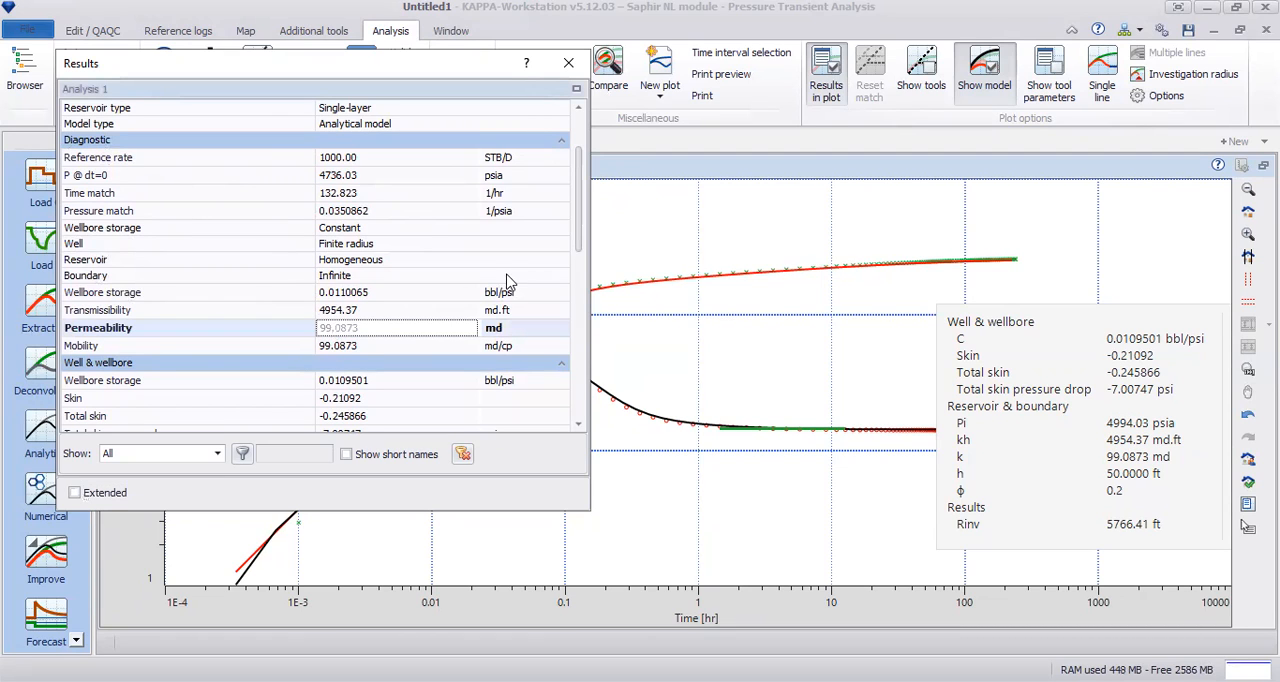
left_click(580, 202)
left_click_drag(579, 202, 576, 268)
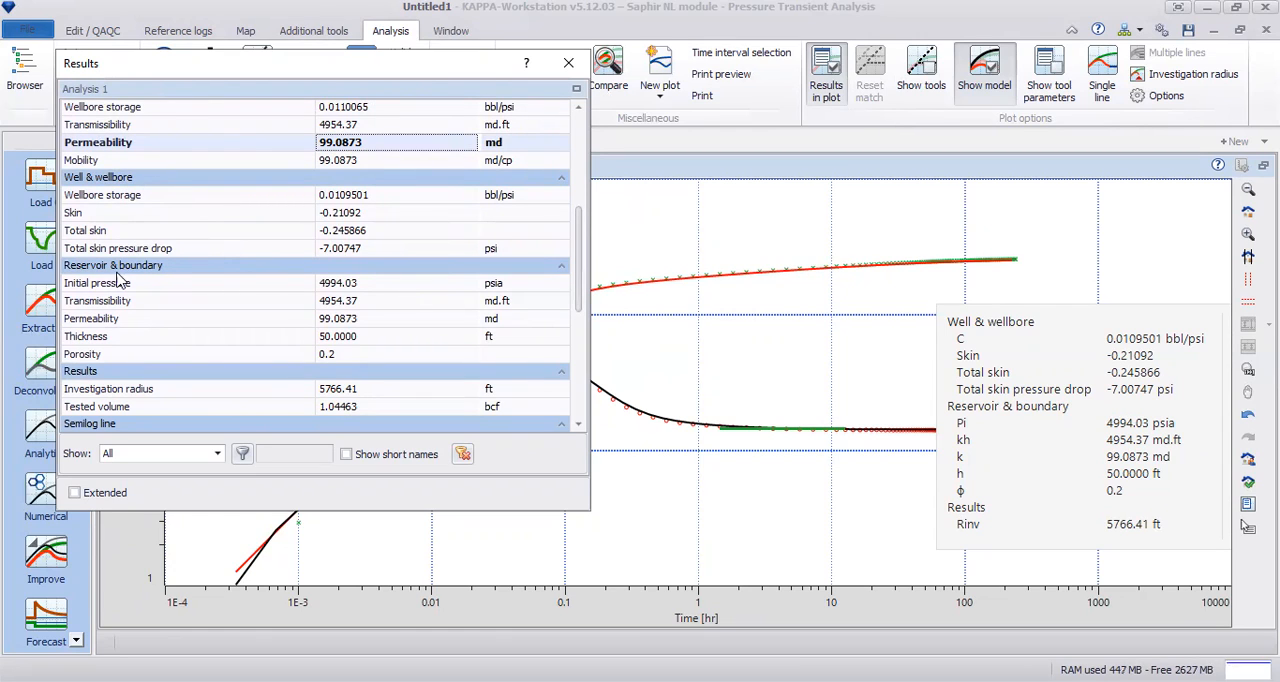
left_click(330, 320)
left_click(330, 322)
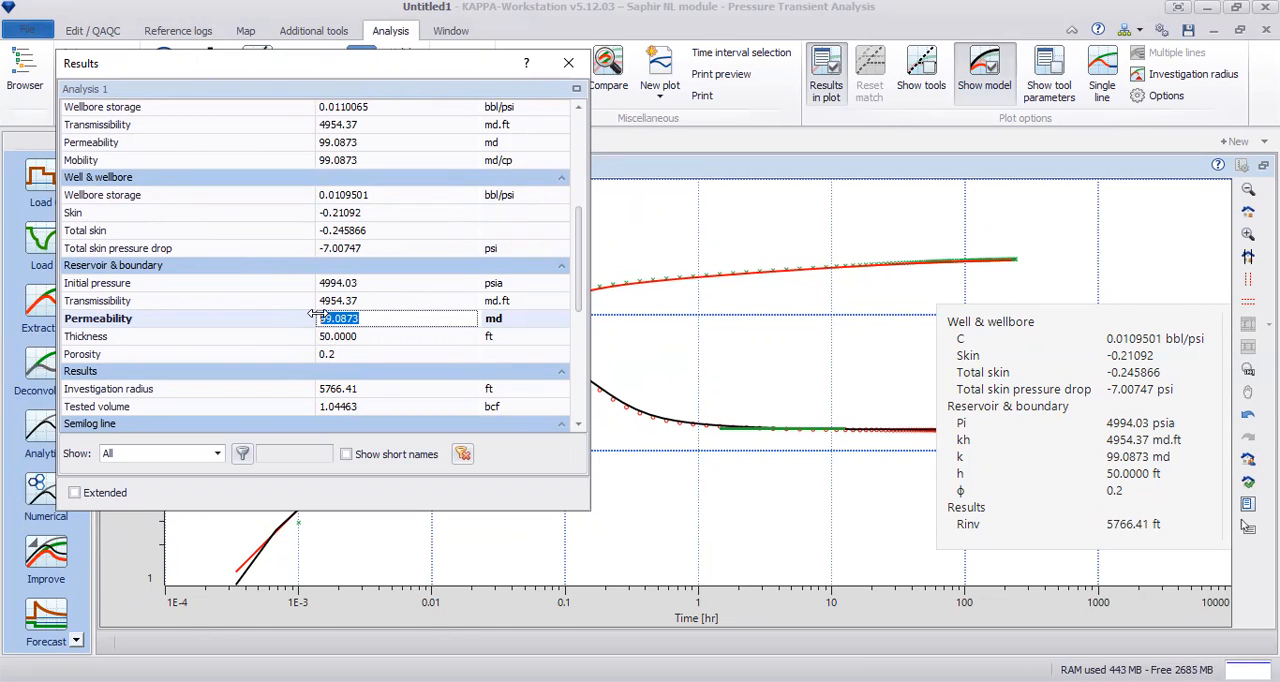
left_click(215, 453)
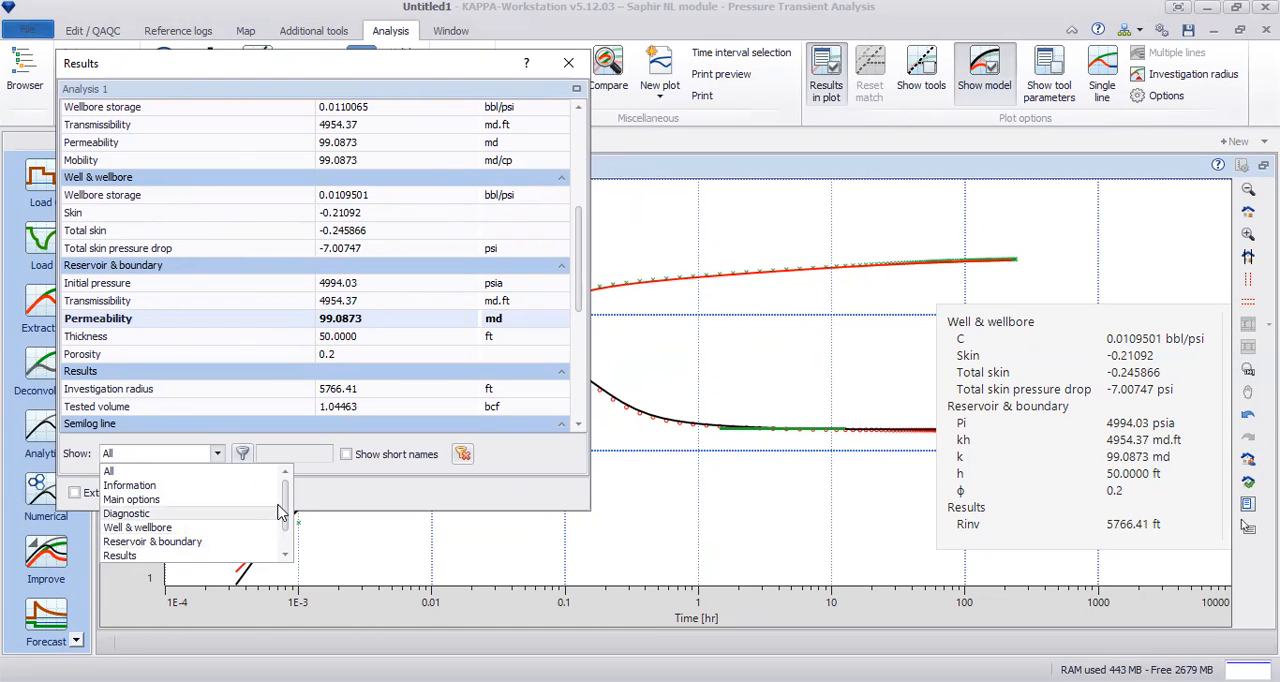
left_click_drag(286, 510, 287, 530)
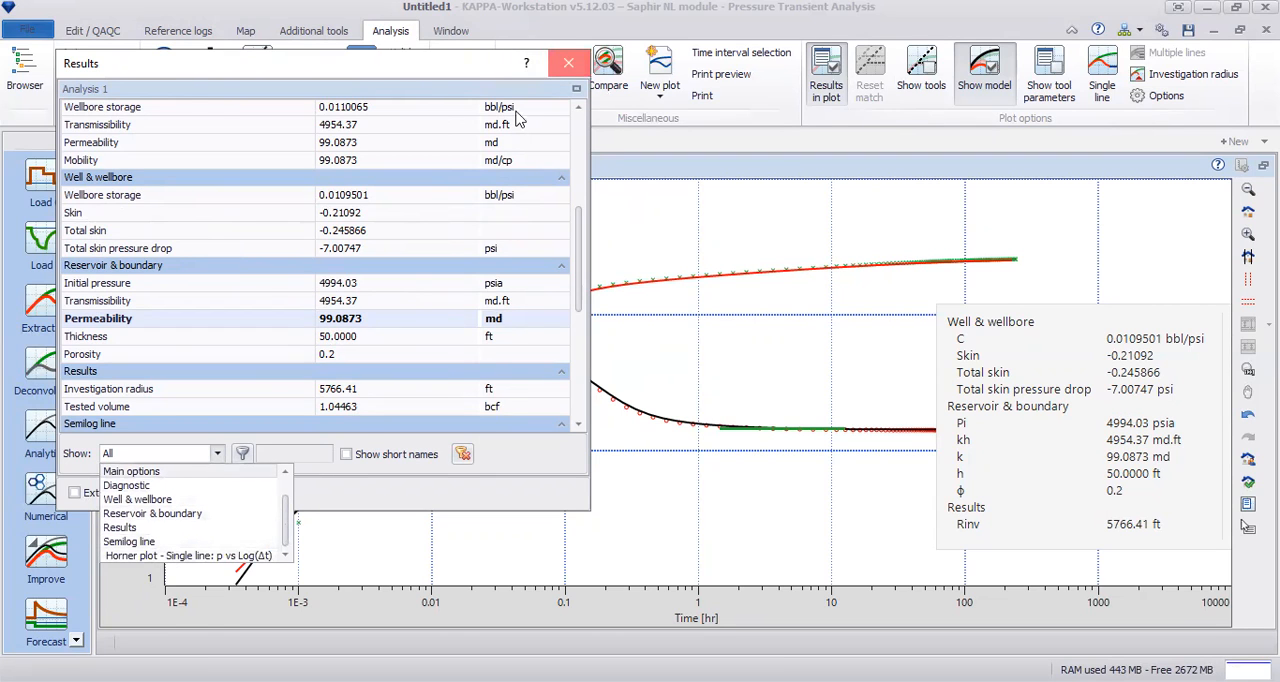
left_click(567, 68)
Step: Hide the results overlay in the loglog plot and restore the multi-plot layout
right_click(1093, 240)
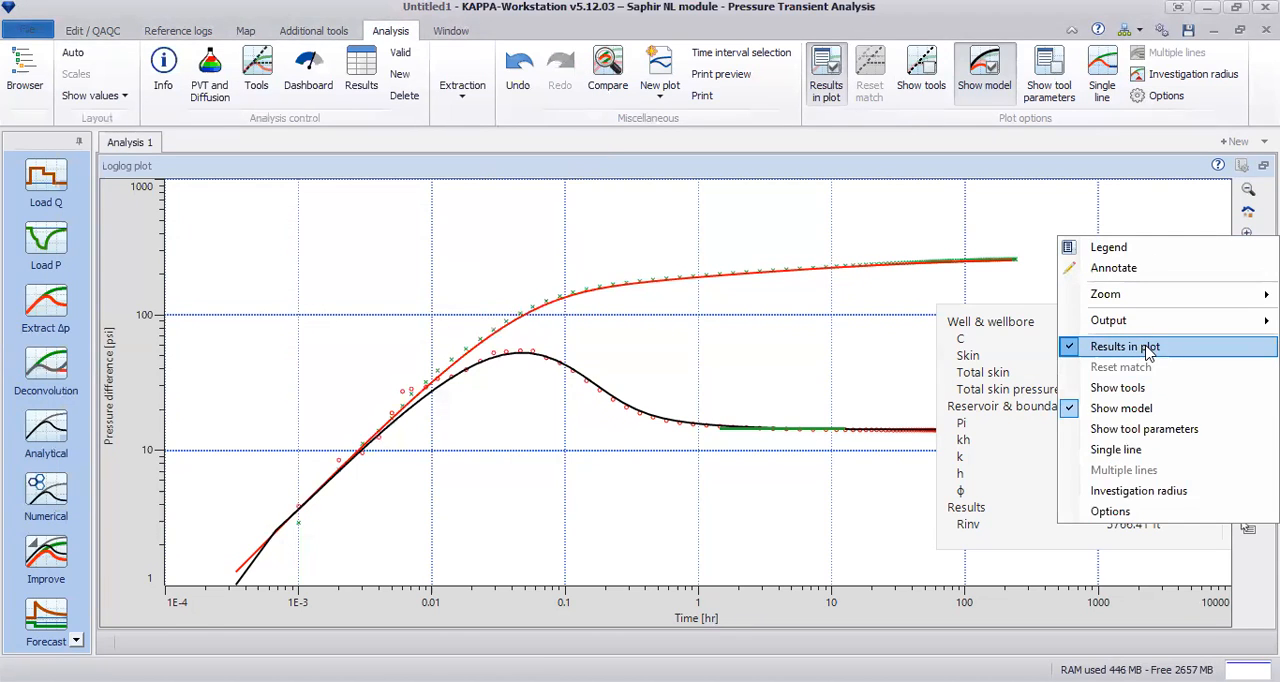
left_click(1186, 350)
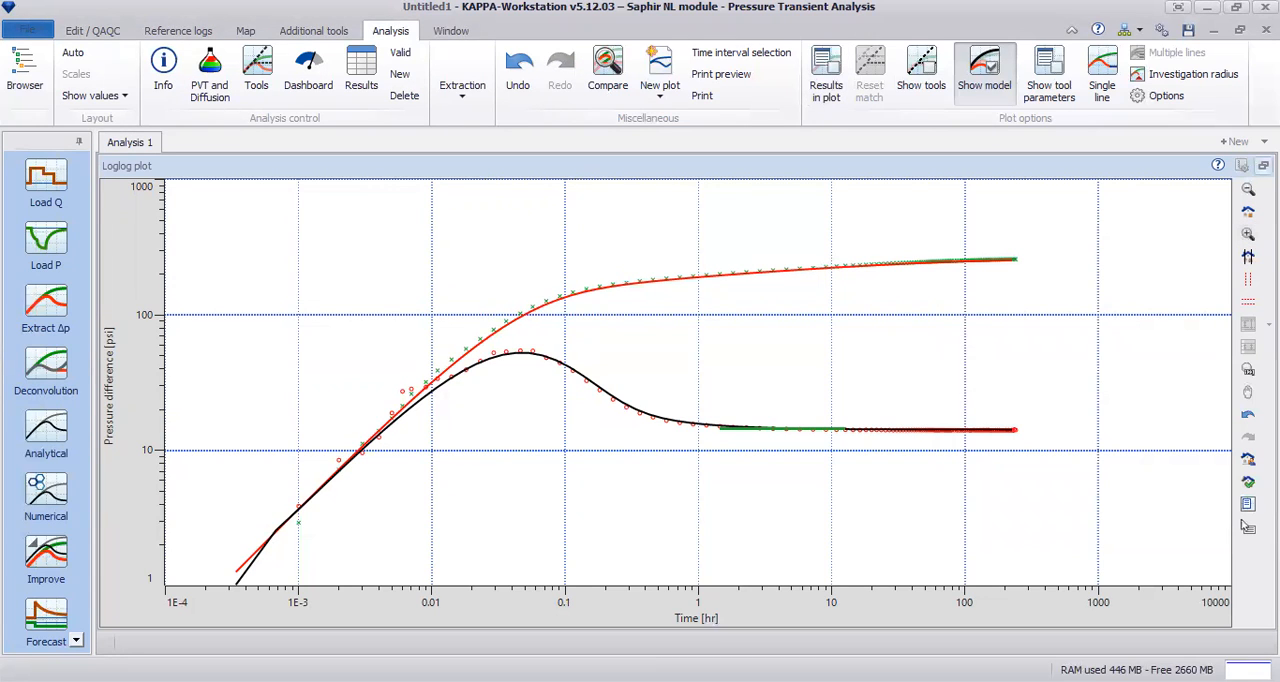
left_click(1263, 165)
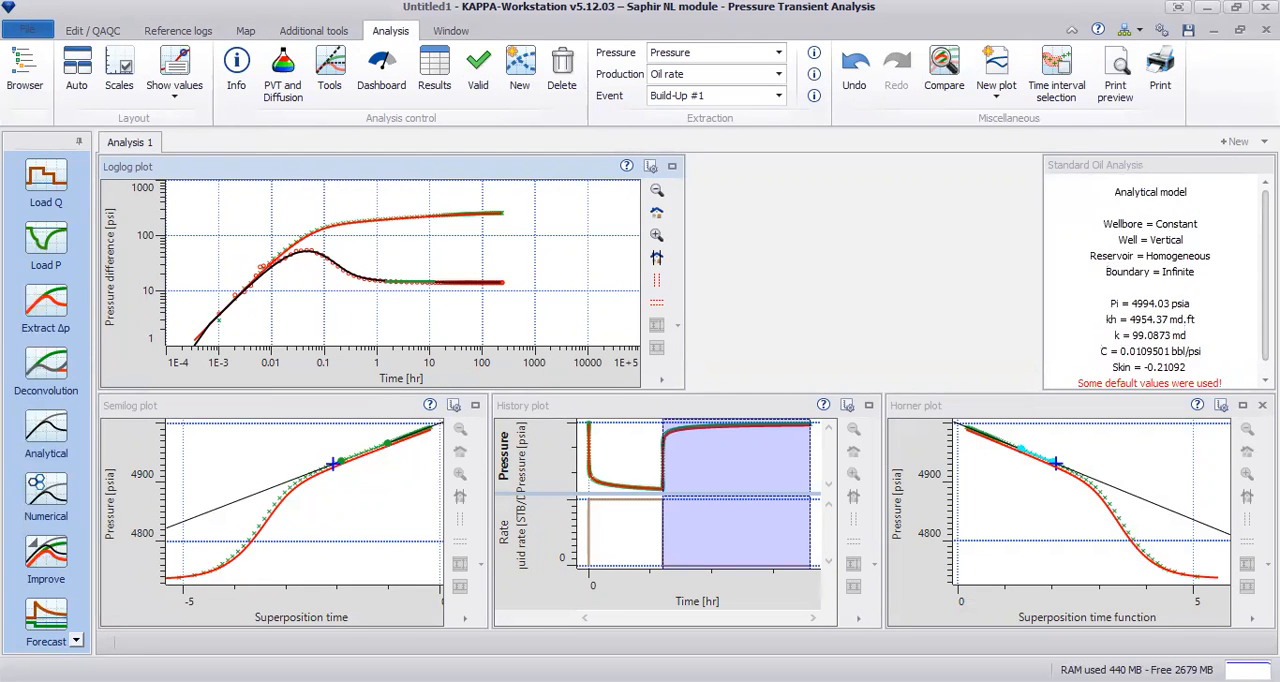
Step: Display the investigation radius marker in the enlarged loglog plot, and return to the multi-plot layout
left_click(672, 168)
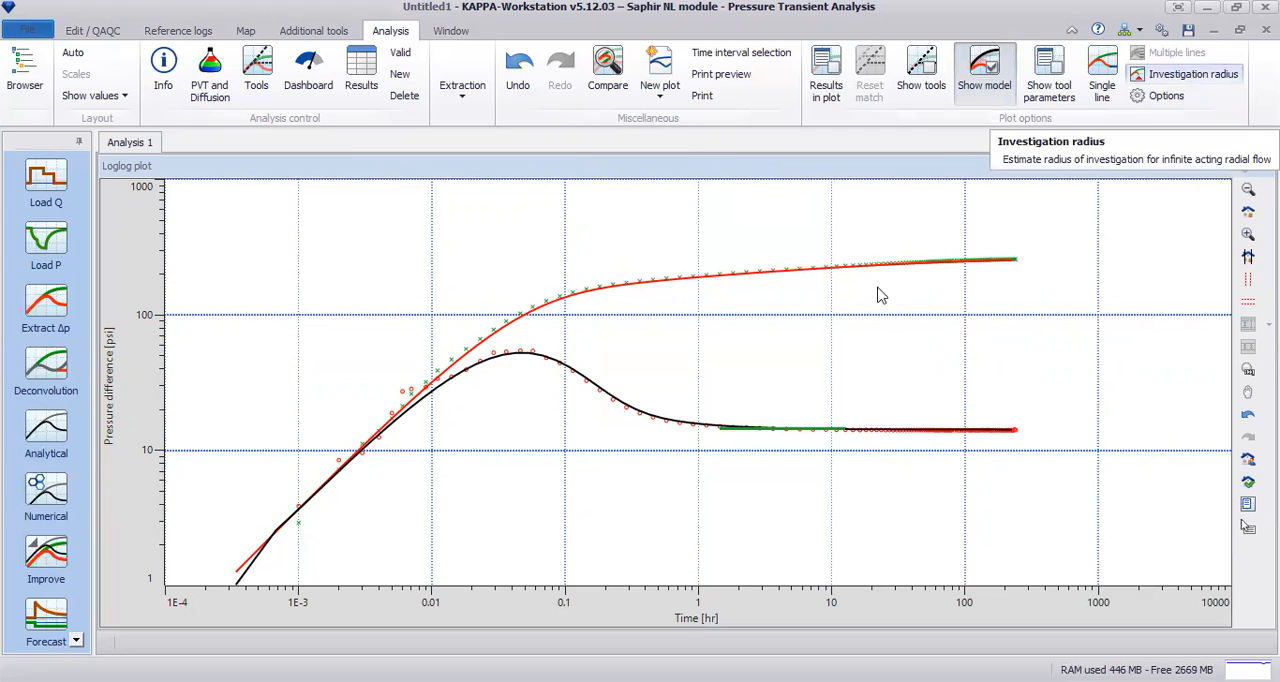
left_click(1175, 88)
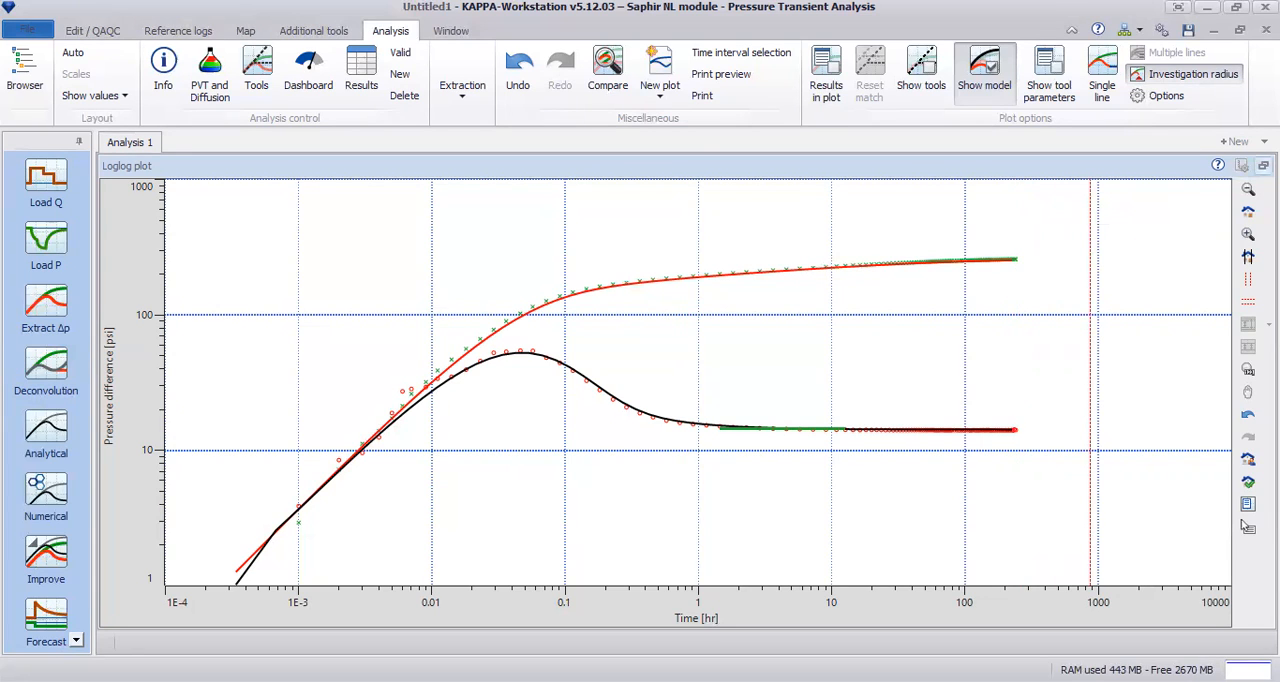
left_click(1263, 165)
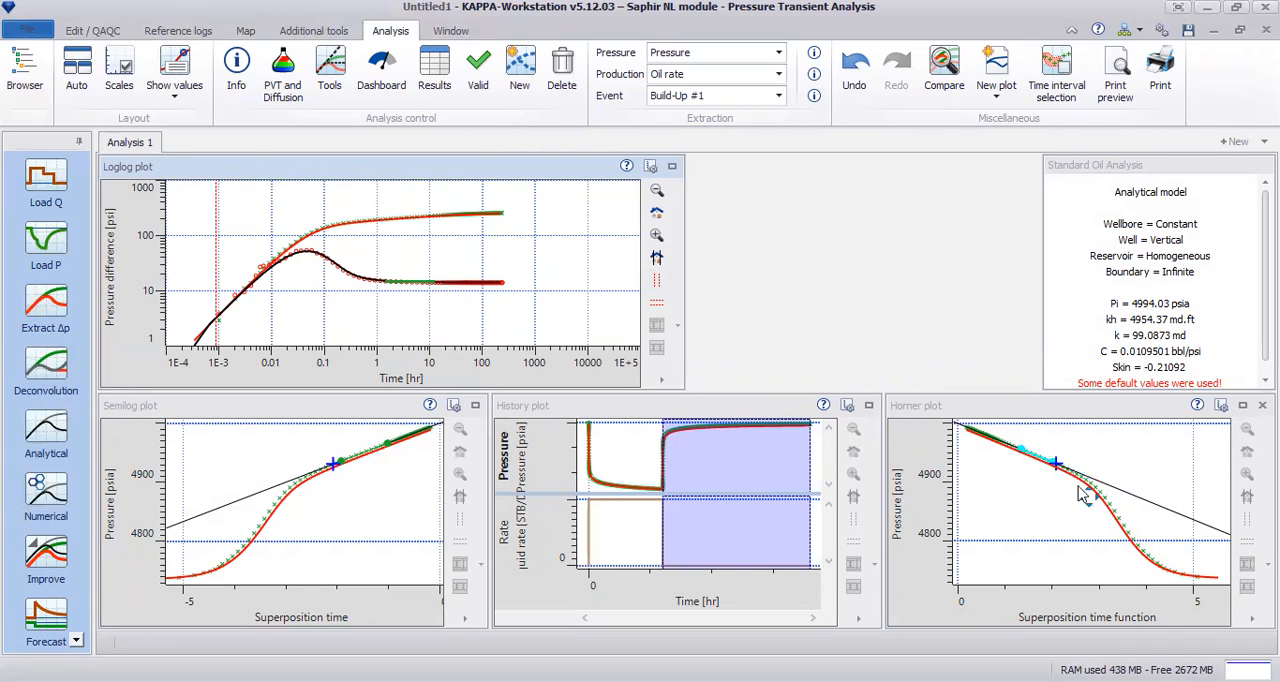
Step: Start an Improve regression on the loglog target and set the permeability's upper limit to 200 md
left_click(46, 560)
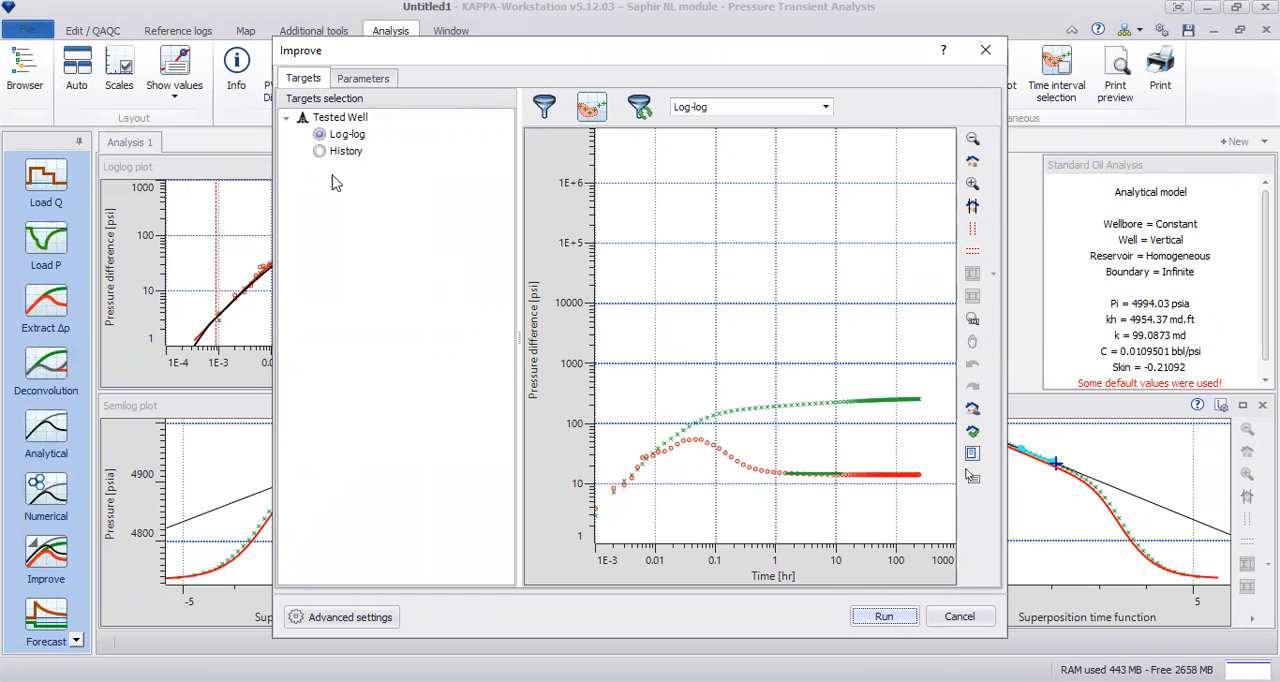
left_click(374, 80)
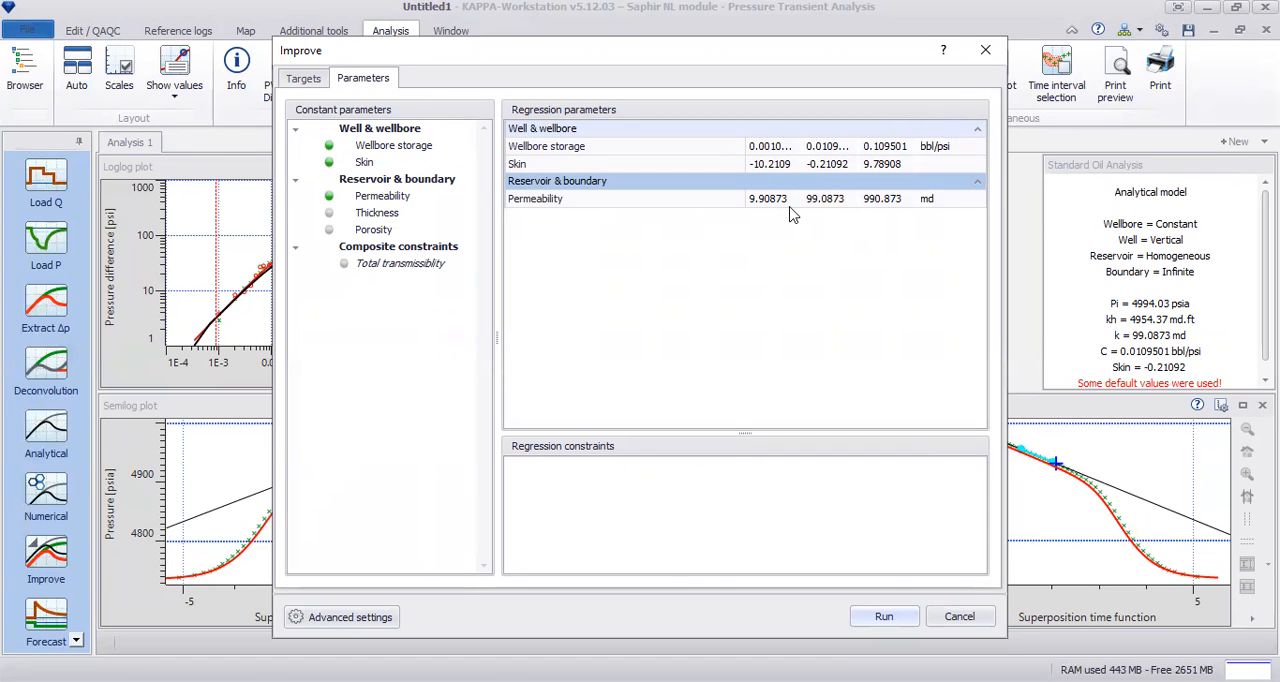
left_click(893, 201)
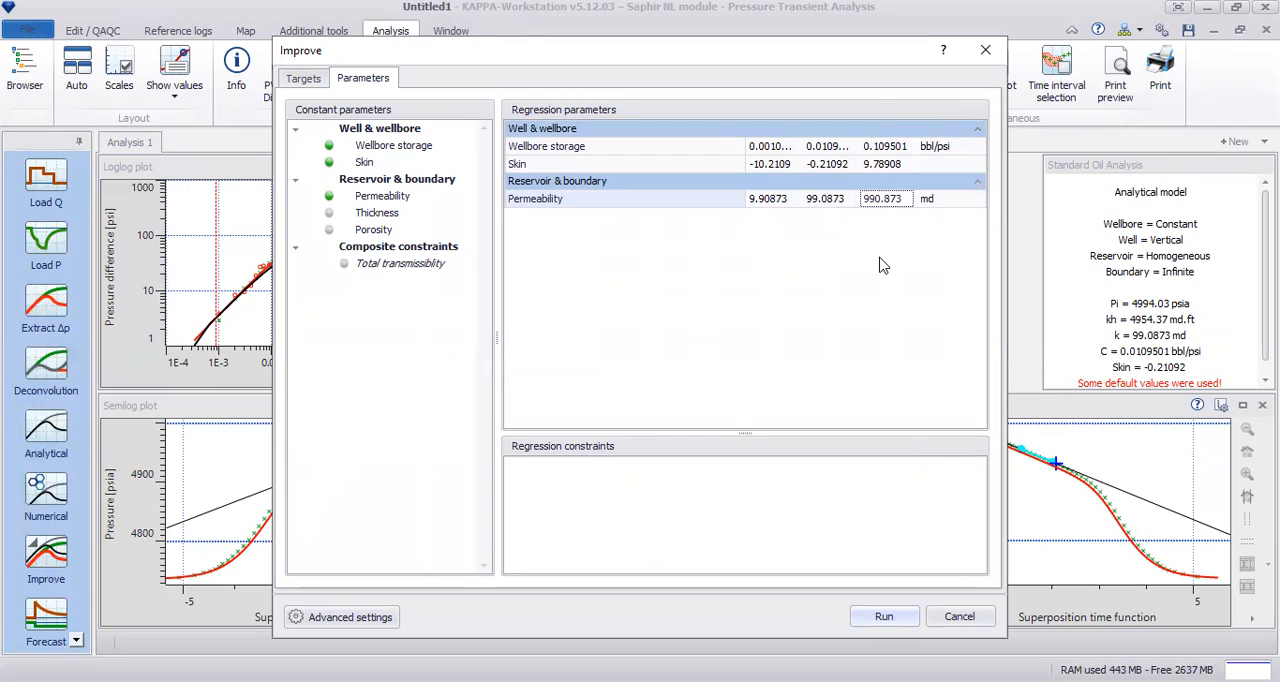
left_click(907, 198)
double_click(907, 198)
type("120")
double_click(893, 198)
type("200")
Step: Set the skin's upper limit to 3 and run the regression
left_click(908, 168)
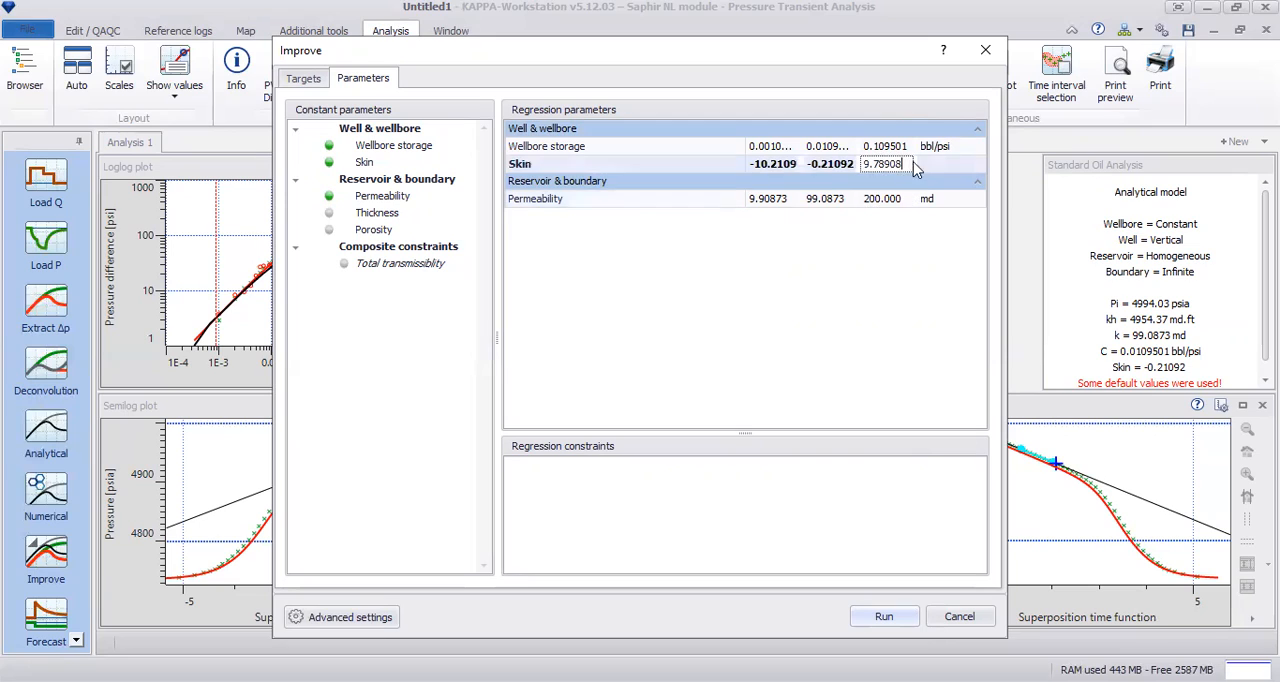
type("3")
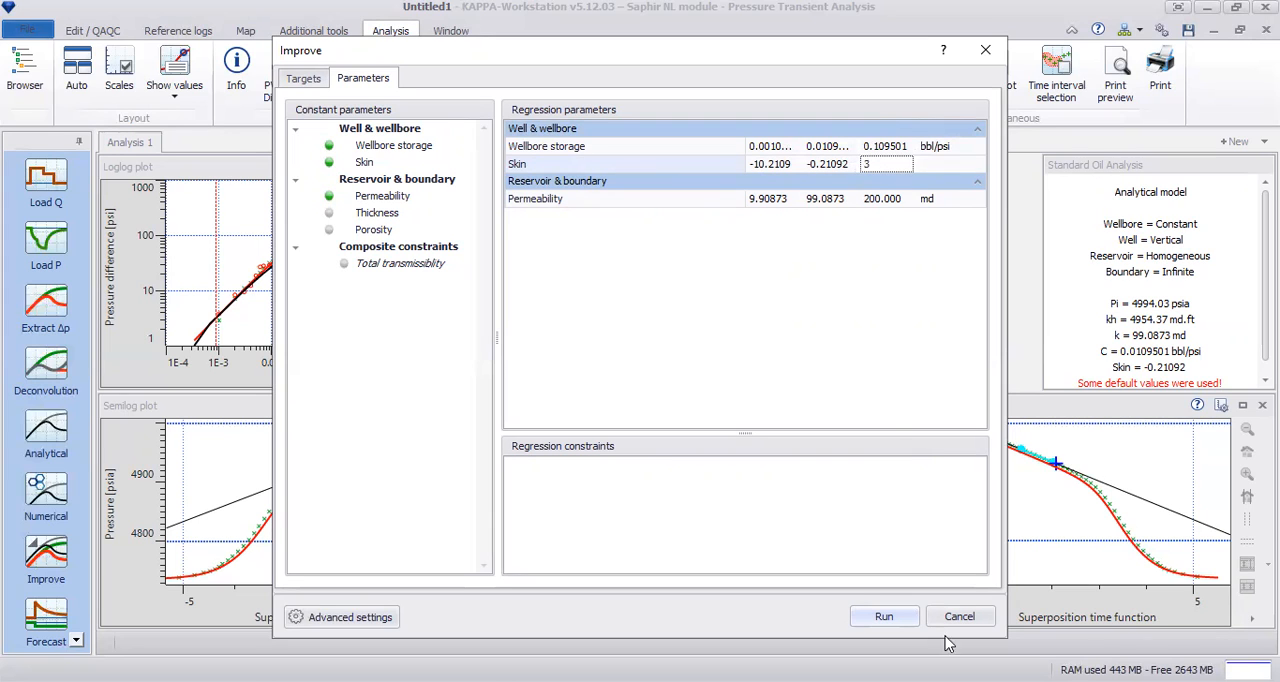
left_click(888, 617)
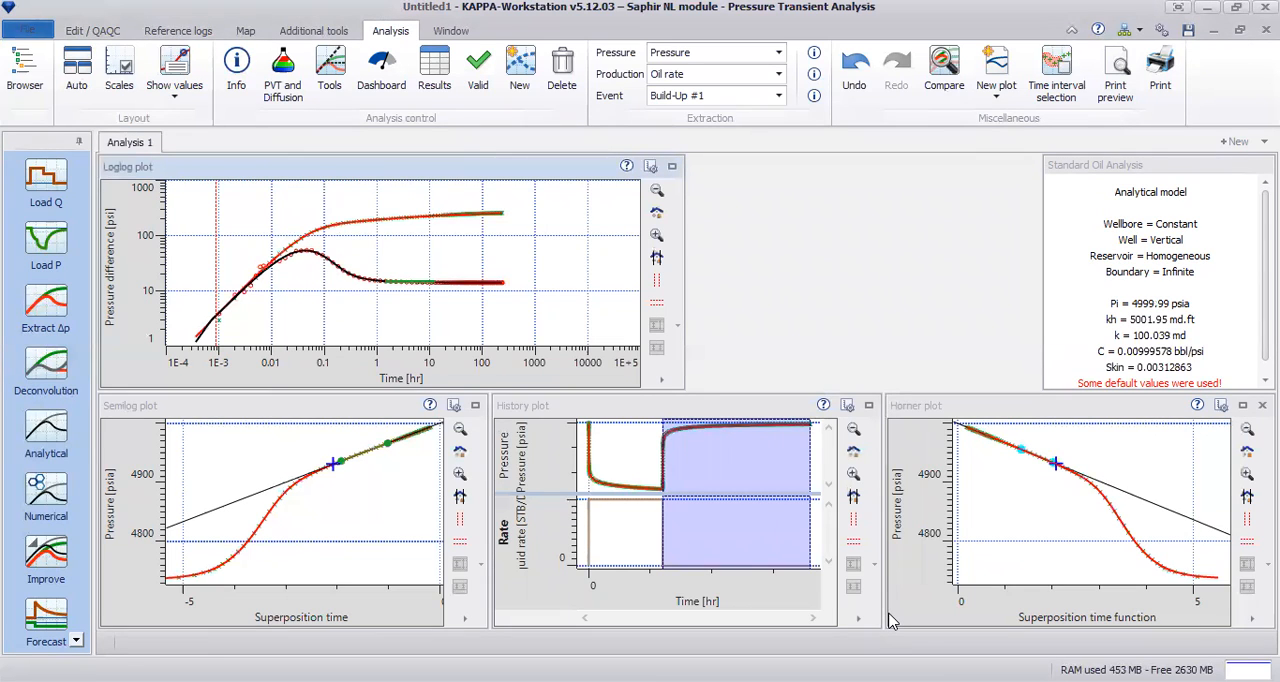
Step: Inspect the improved match around the derivative hump in the enlarged loglog plot and turn off the investigation radius marker
left_click(672, 165)
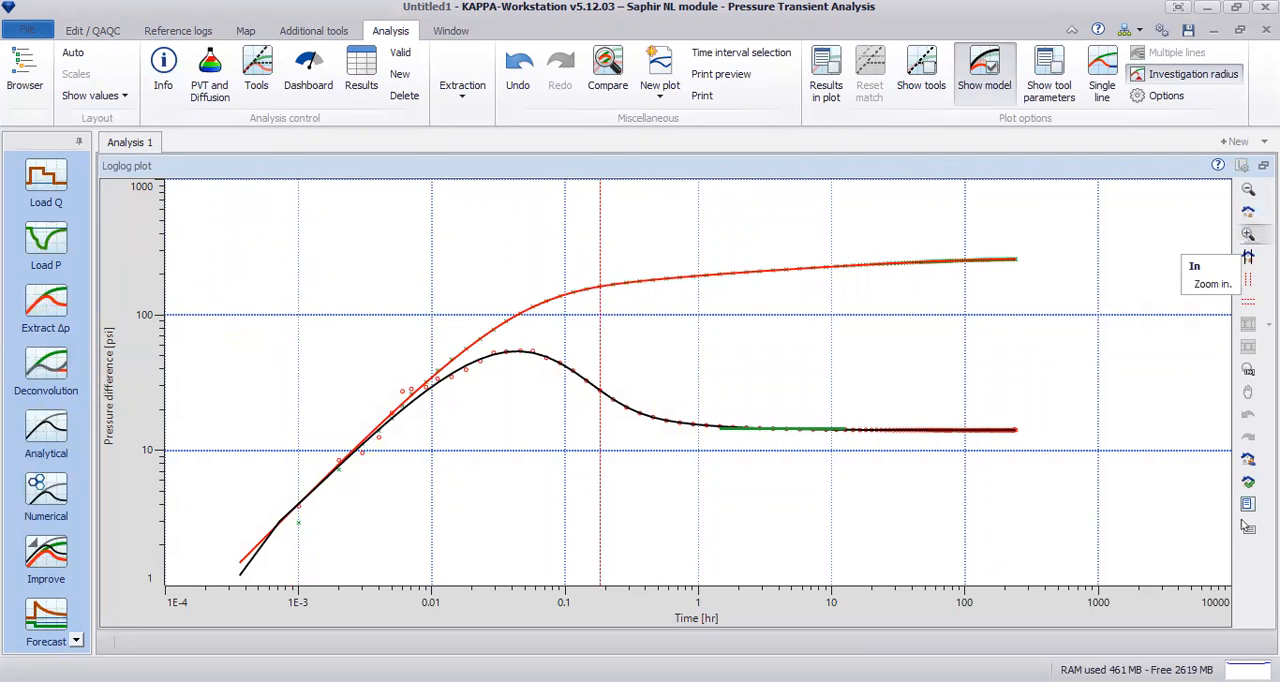
left_click(1248, 233)
left_click_drag(441, 233, 713, 490)
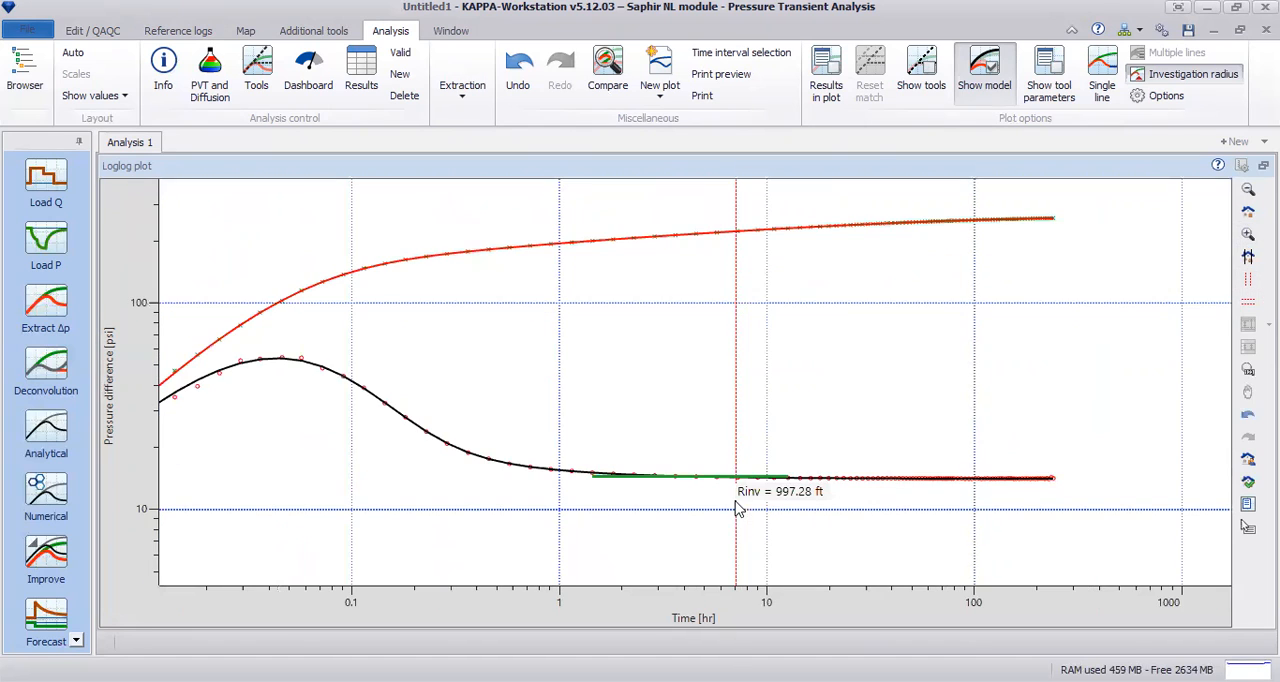
left_click(1248, 233)
left_click_drag(188, 232, 505, 392)
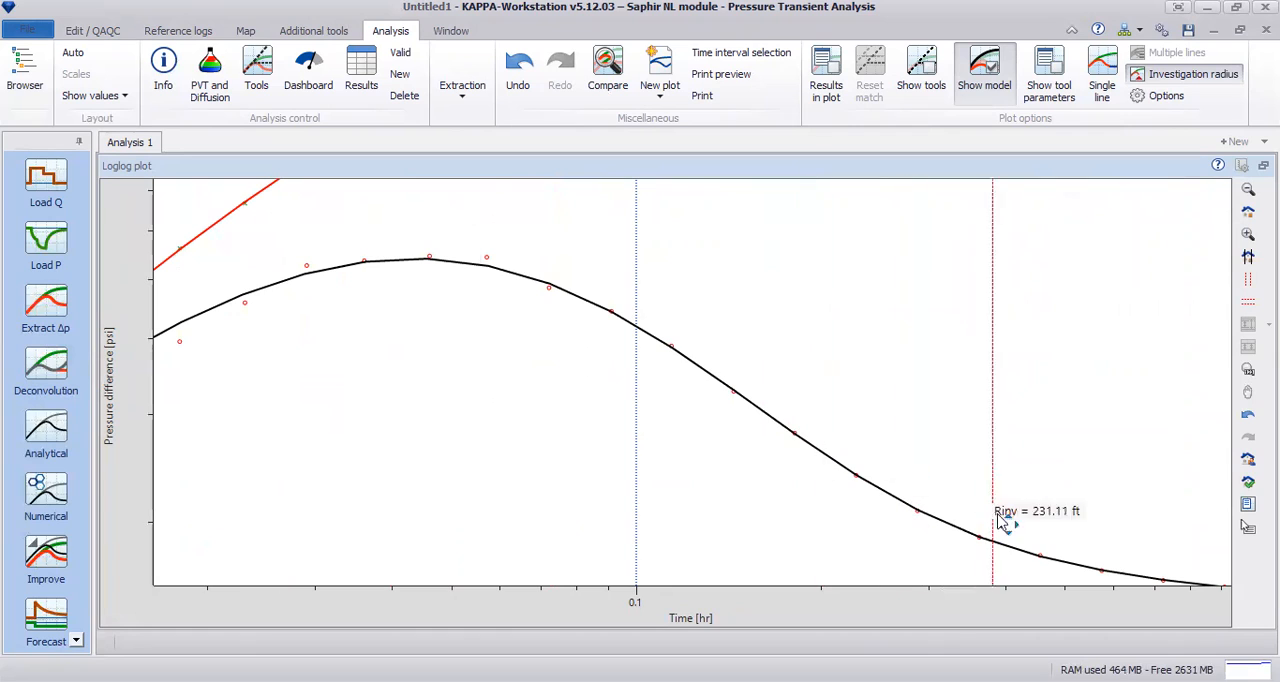
left_click(1205, 80)
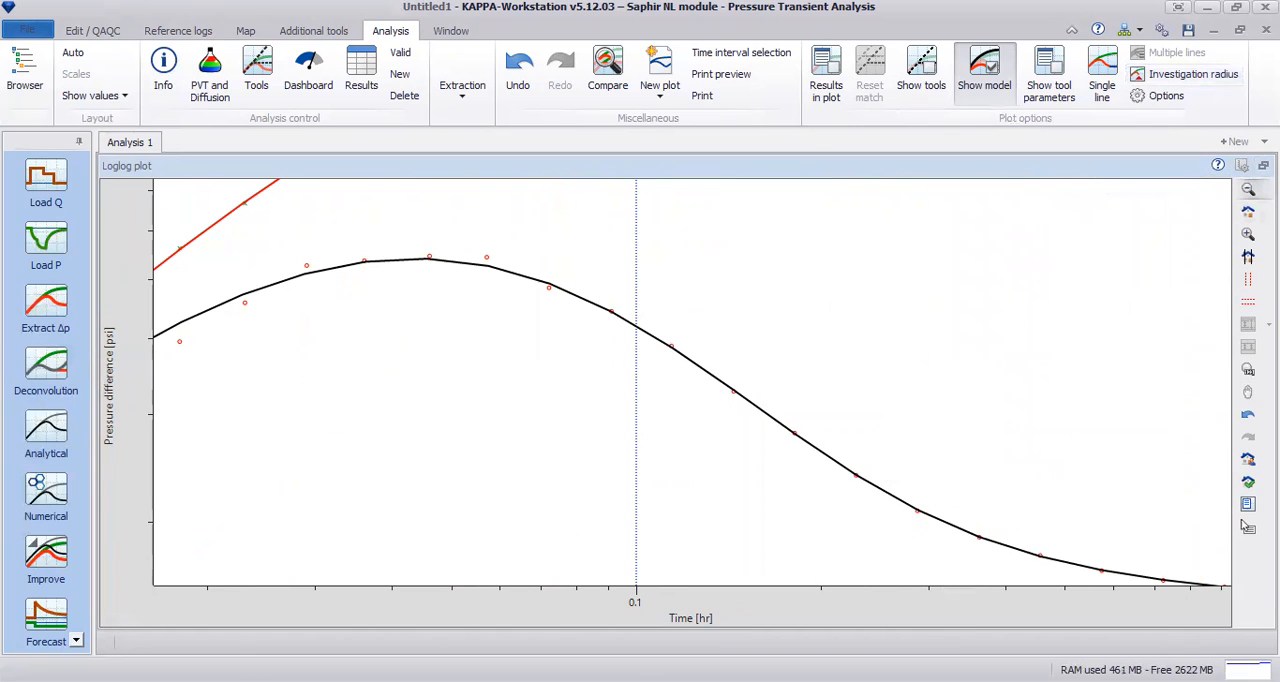
left_click(1248, 256)
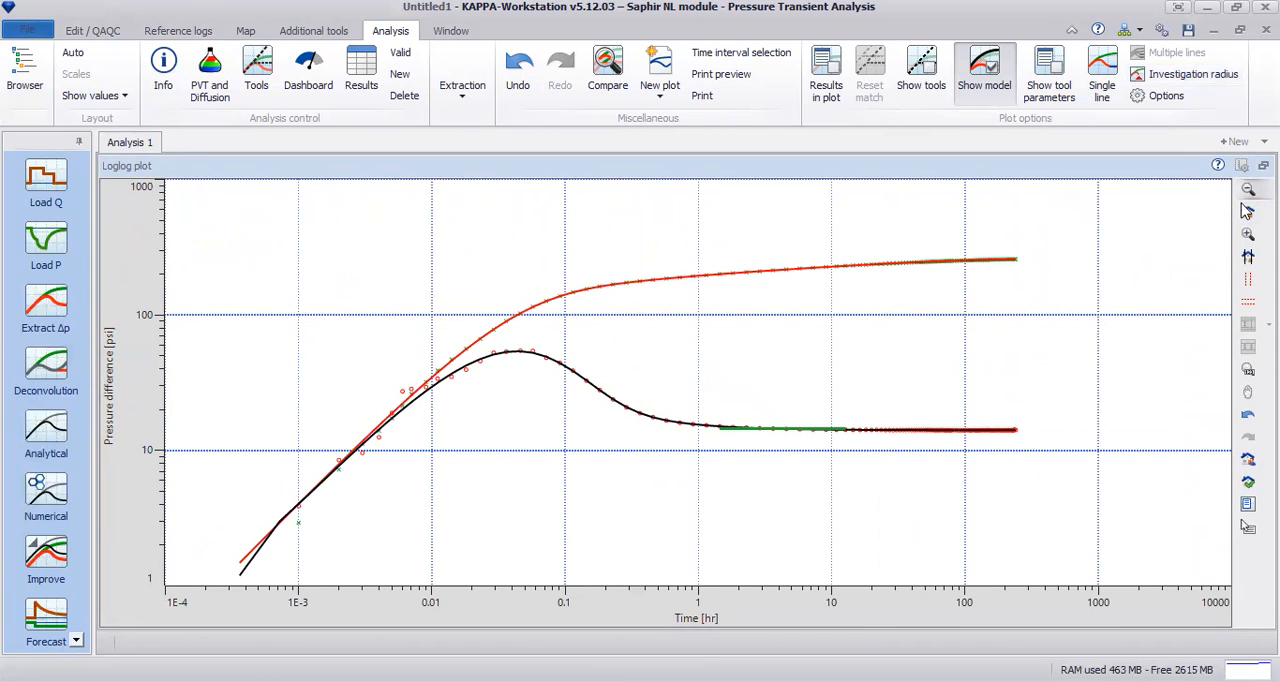
Step: Examine the late-time match in the loglog plot, restore the layout and reset the plot's scale to the default
left_click_drag(872, 228, 1073, 482)
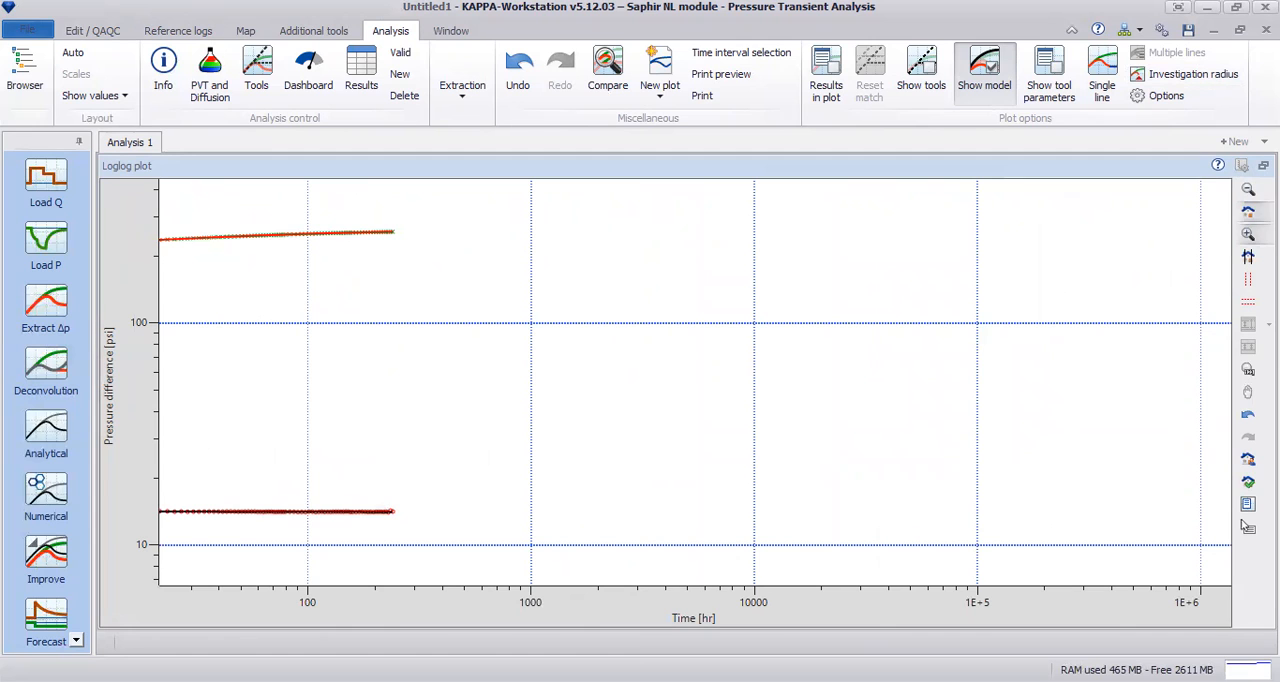
left_click(1246, 524)
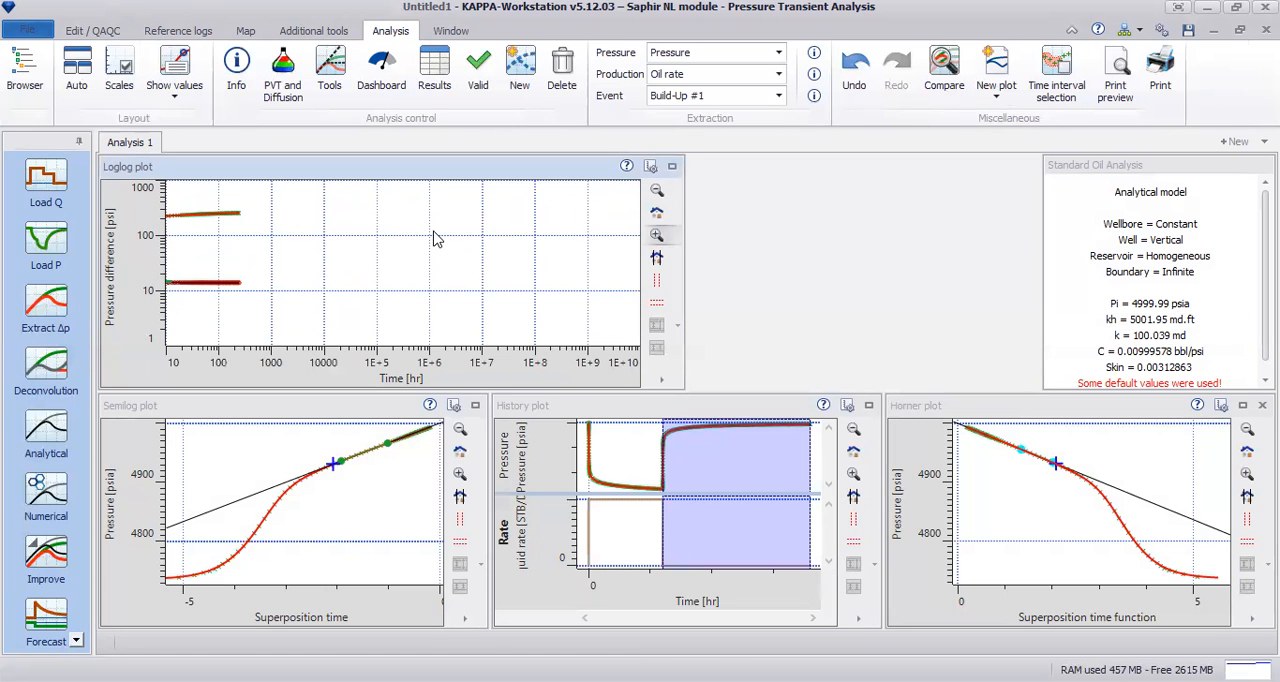
right_click(434, 238)
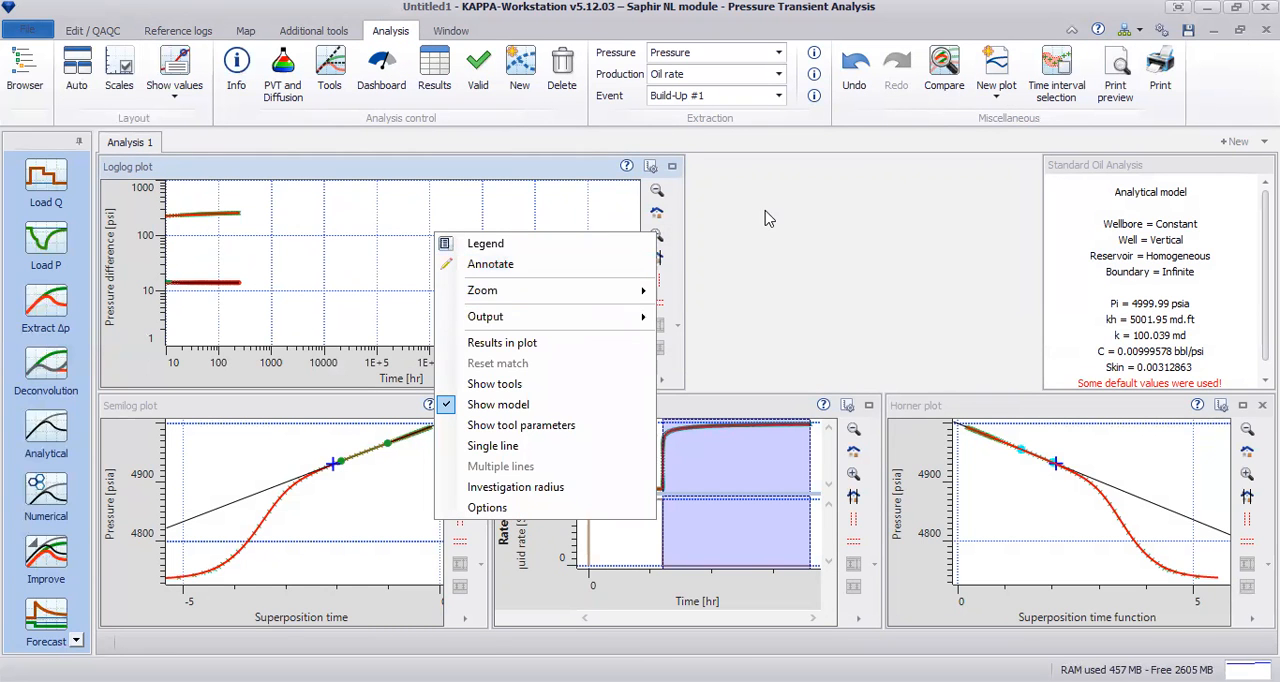
left_click(663, 217)
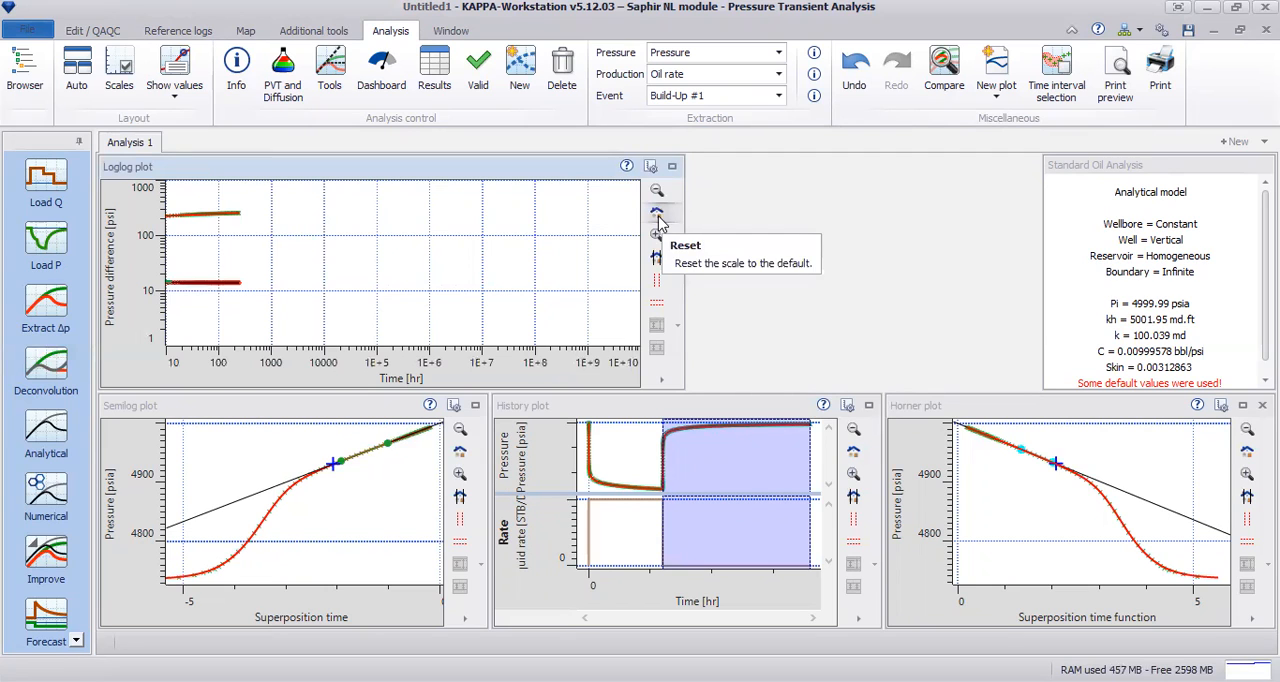
left_click(657, 215)
Step: Examine the improved model's match along the straight-line section of the enlarged semilog plot, and restore the full scale and layout
left_click(475, 405)
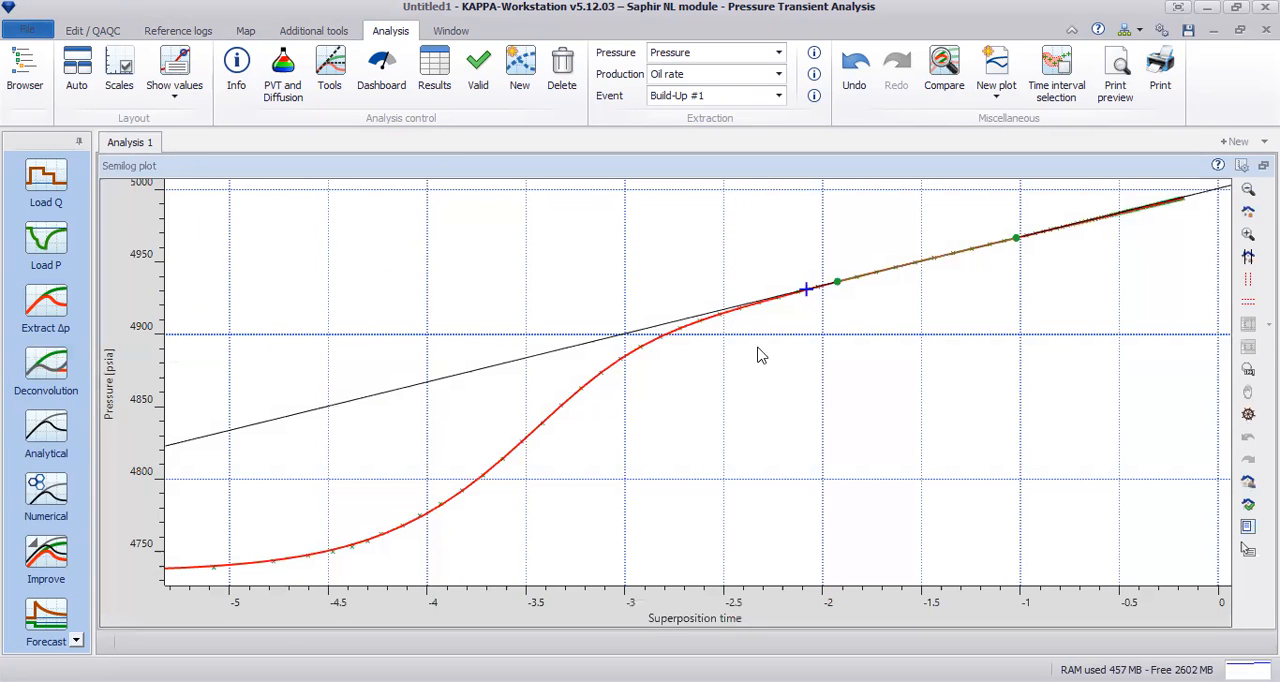
left_click(1248, 233)
left_click_drag(776, 213, 1118, 328)
left_click(1248, 233)
left_click_drag(631, 202, 864, 331)
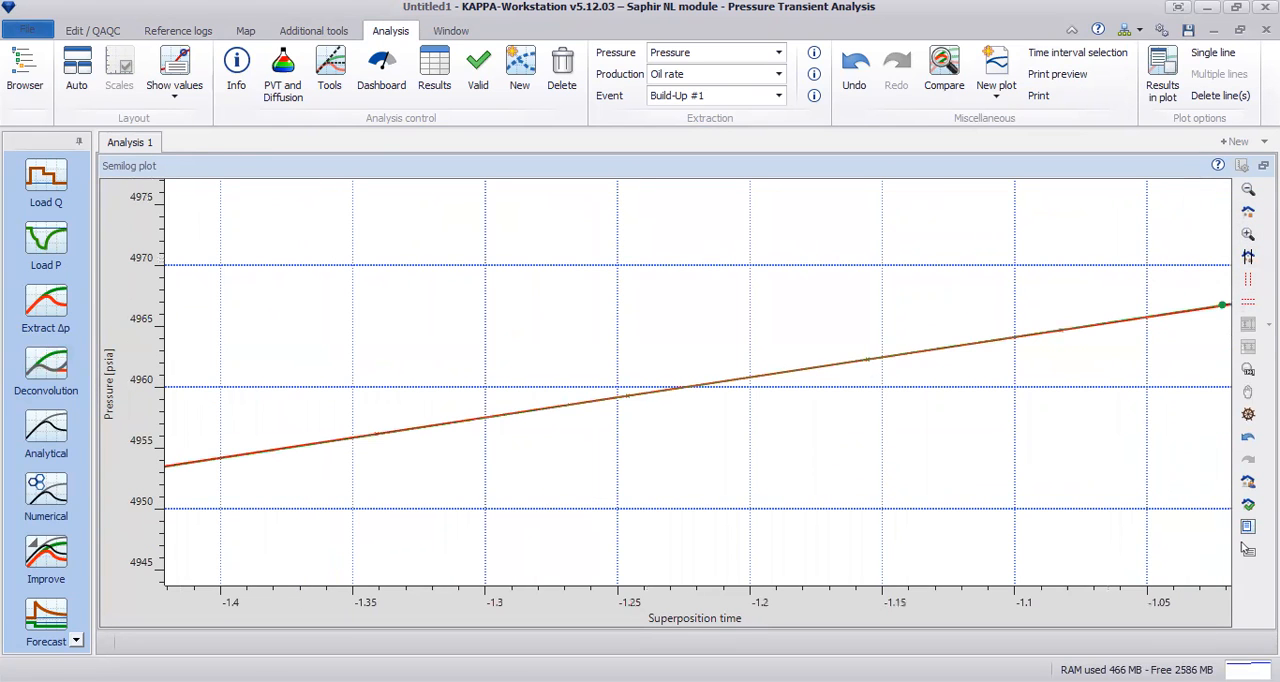
left_click(1248, 210)
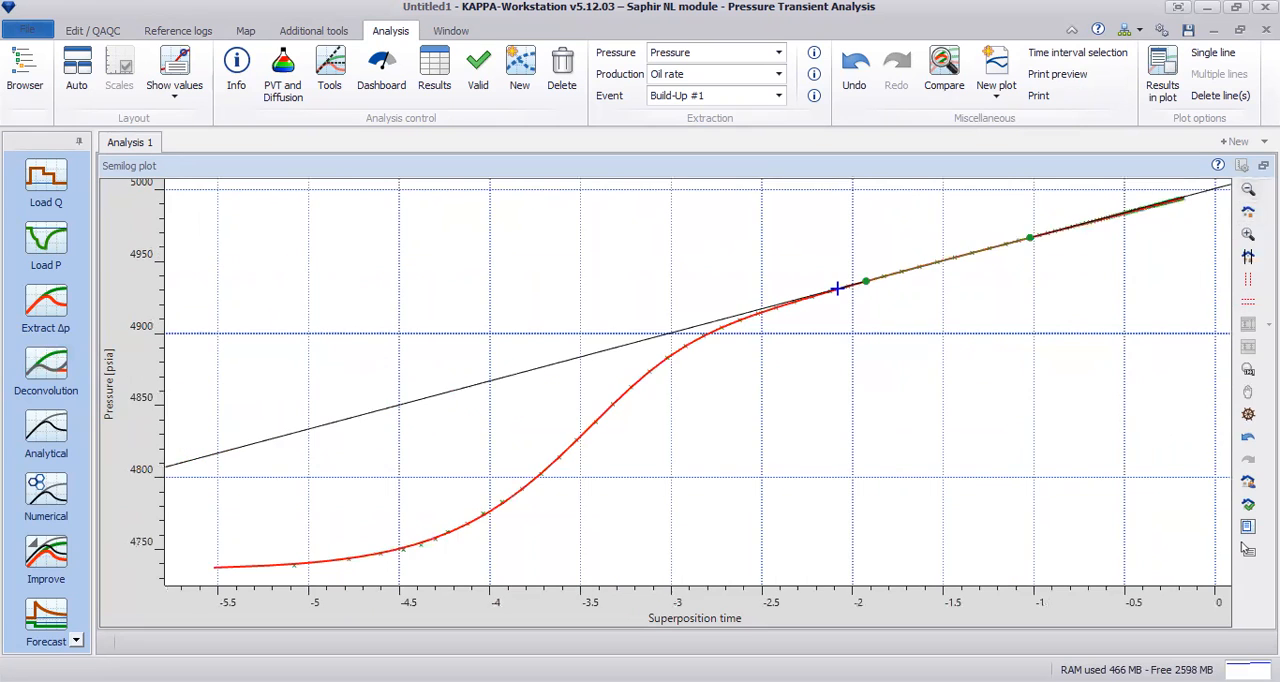
left_click(1263, 165)
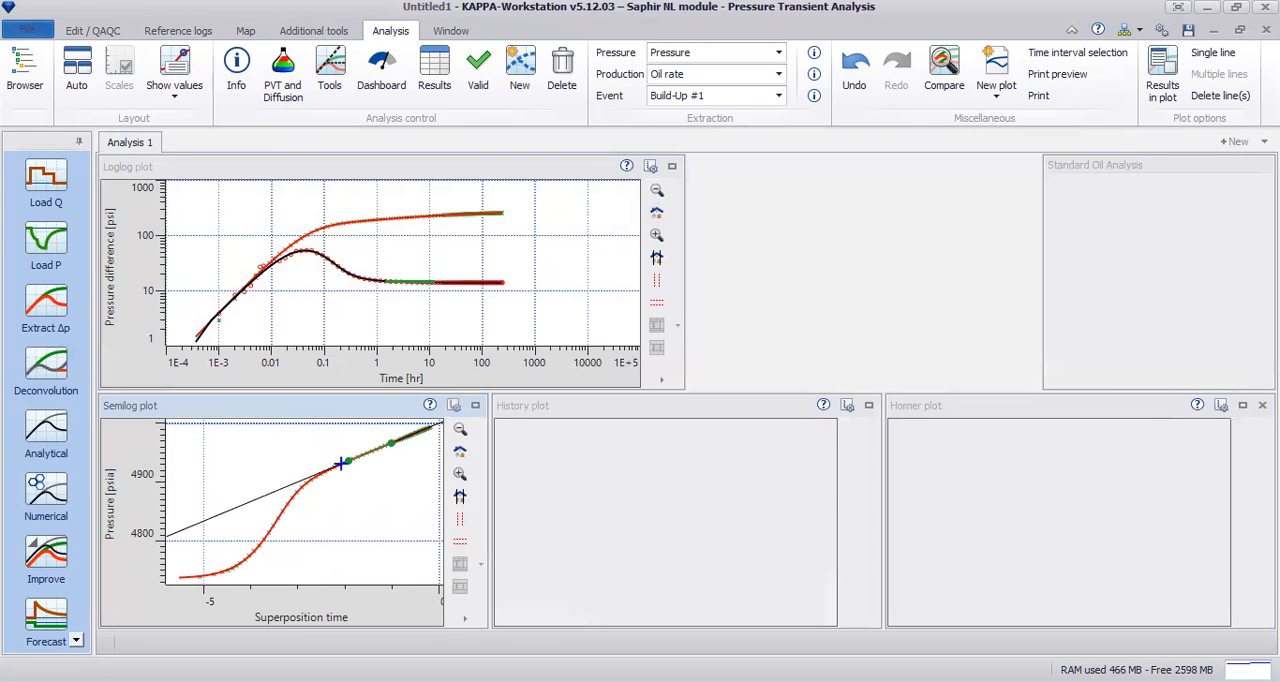
Step: Examine the improved model's match around the fitted line segment in the enlarged Horner plot, and restore the layout
left_click(1242, 405)
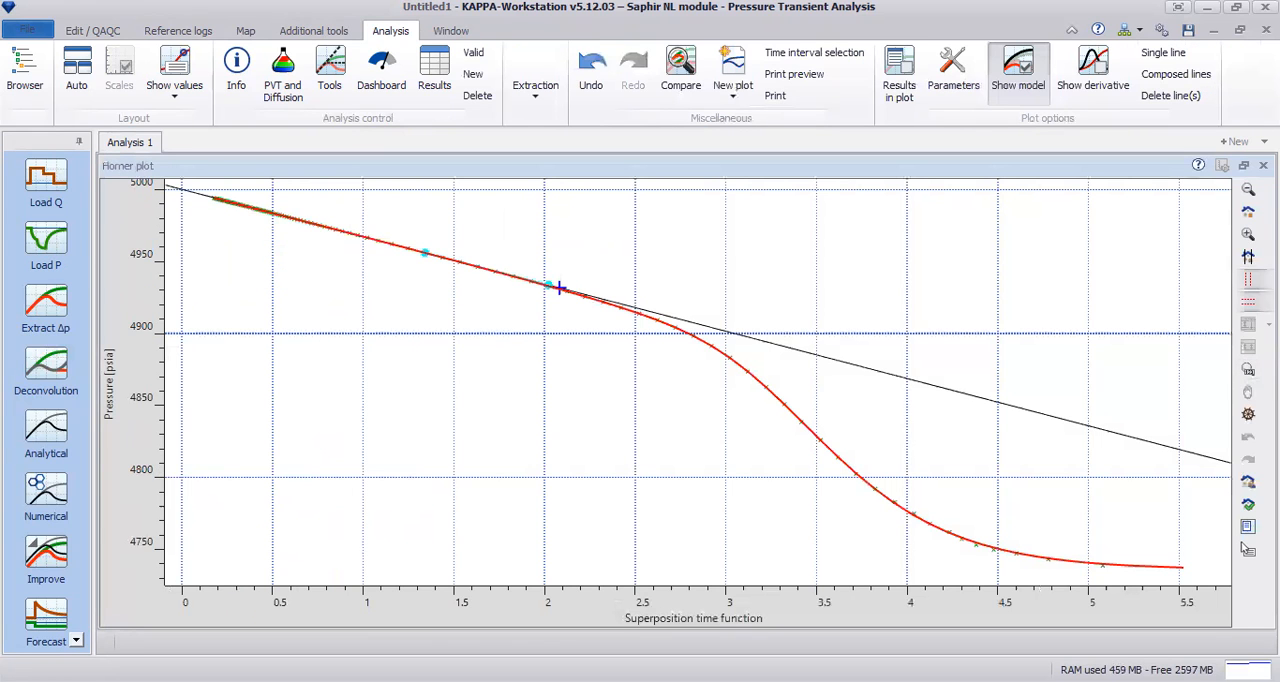
left_click(1248, 233)
left_click_drag(334, 186, 664, 384)
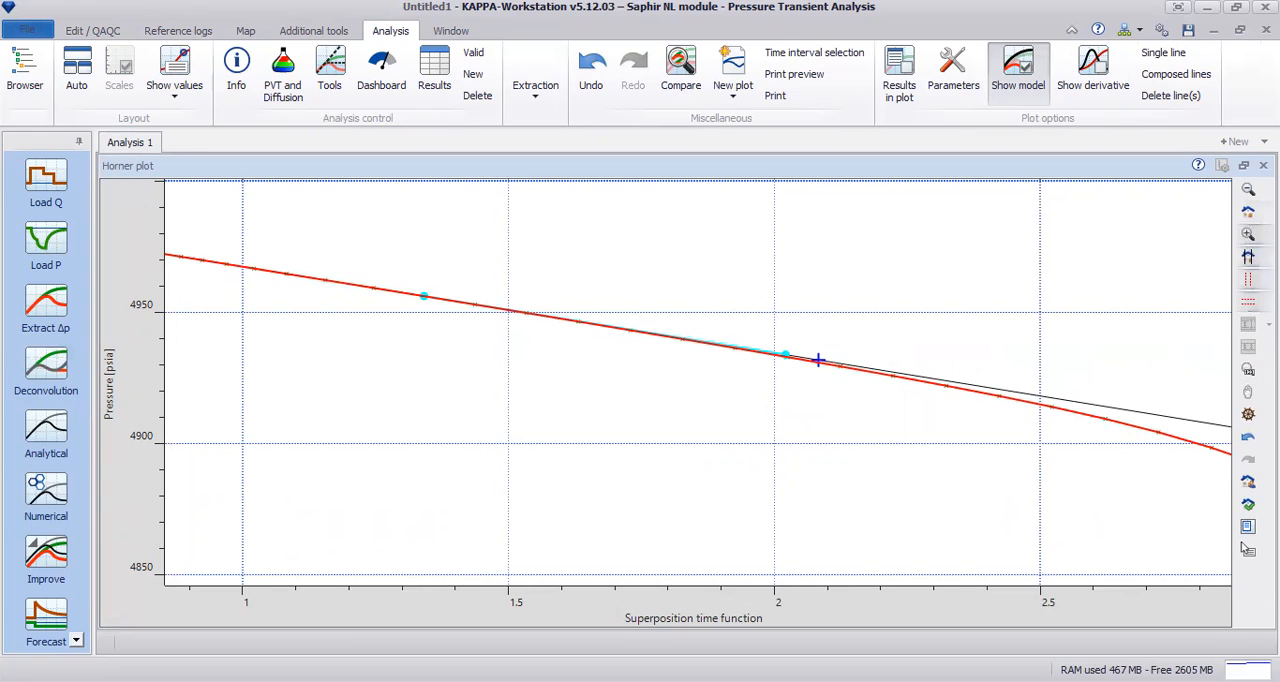
left_click(1243, 165)
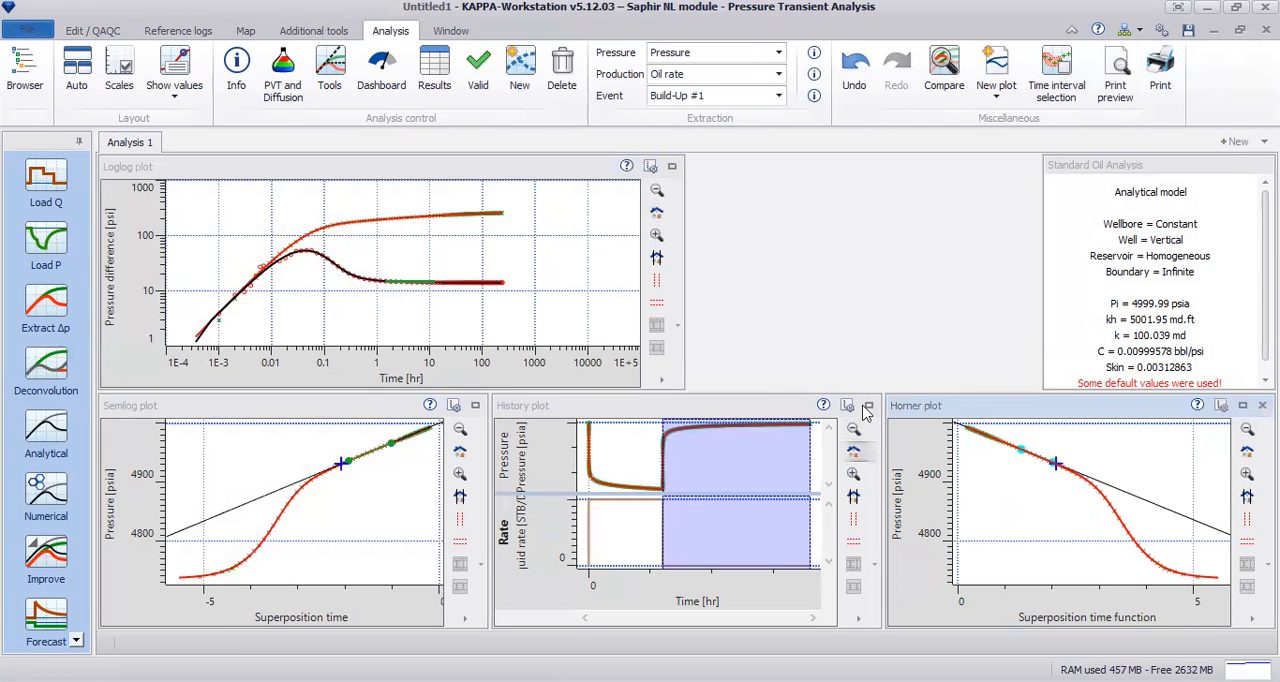
Step: Examine the improved model's match over the late build-up pressures in the history plot, and restore the full scale and layout
left_click(867, 406)
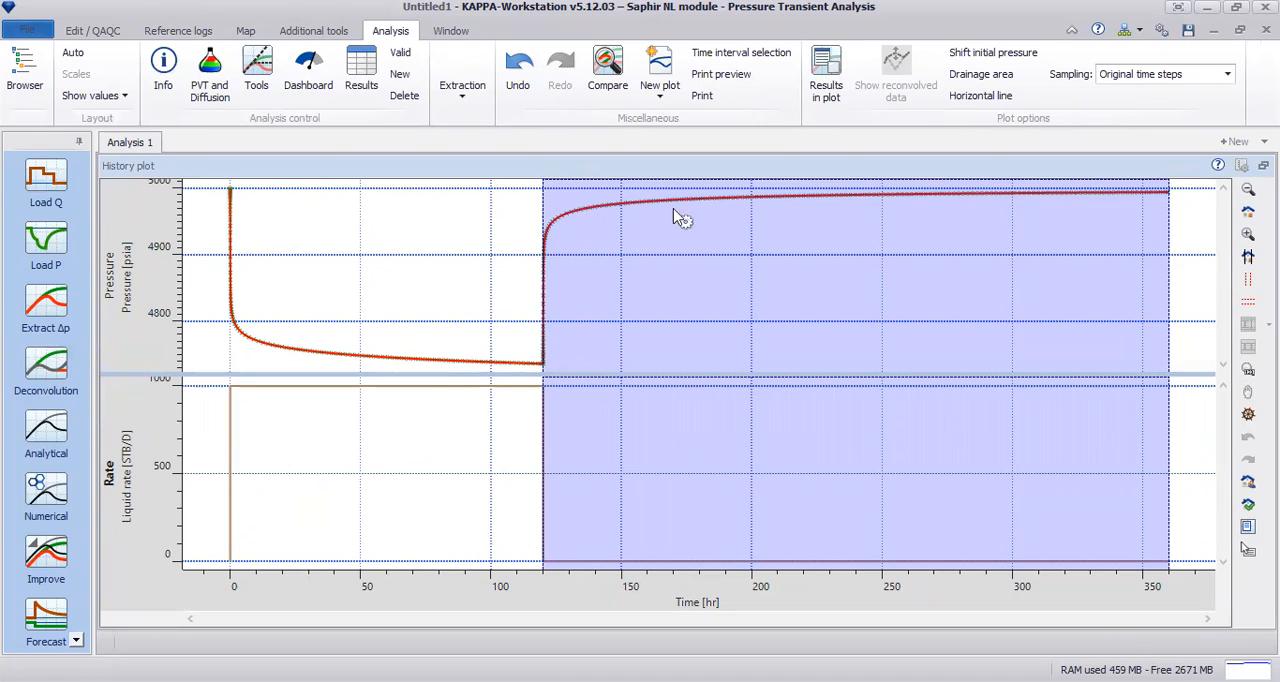
left_click(1248, 212)
left_click_drag(1197, 212, 945, 195)
left_click_drag(645, 189, 1120, 262)
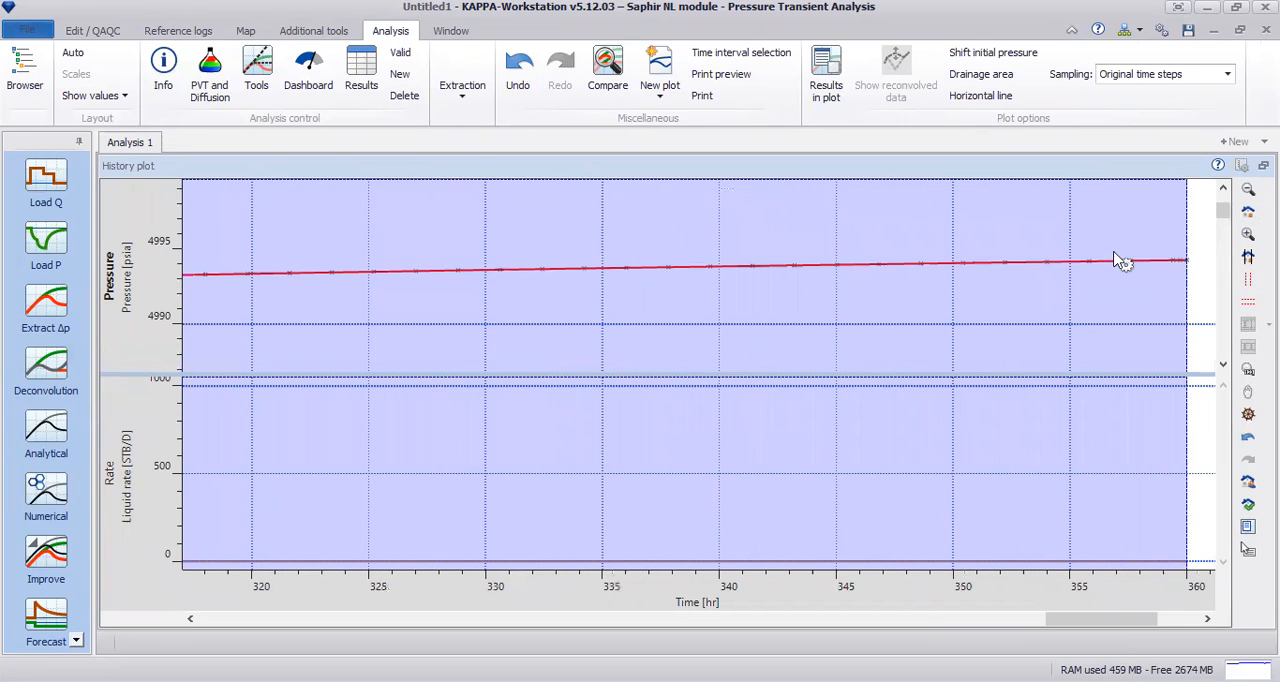
left_click(1248, 211)
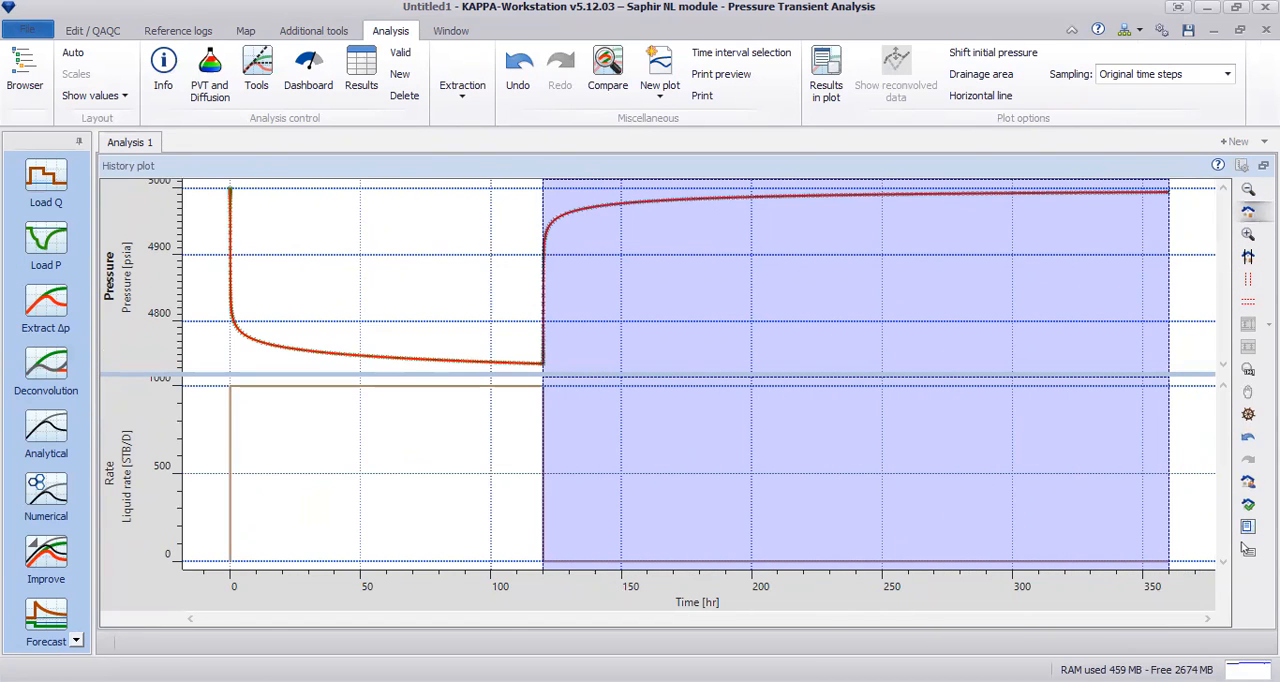
left_click(1246, 548)
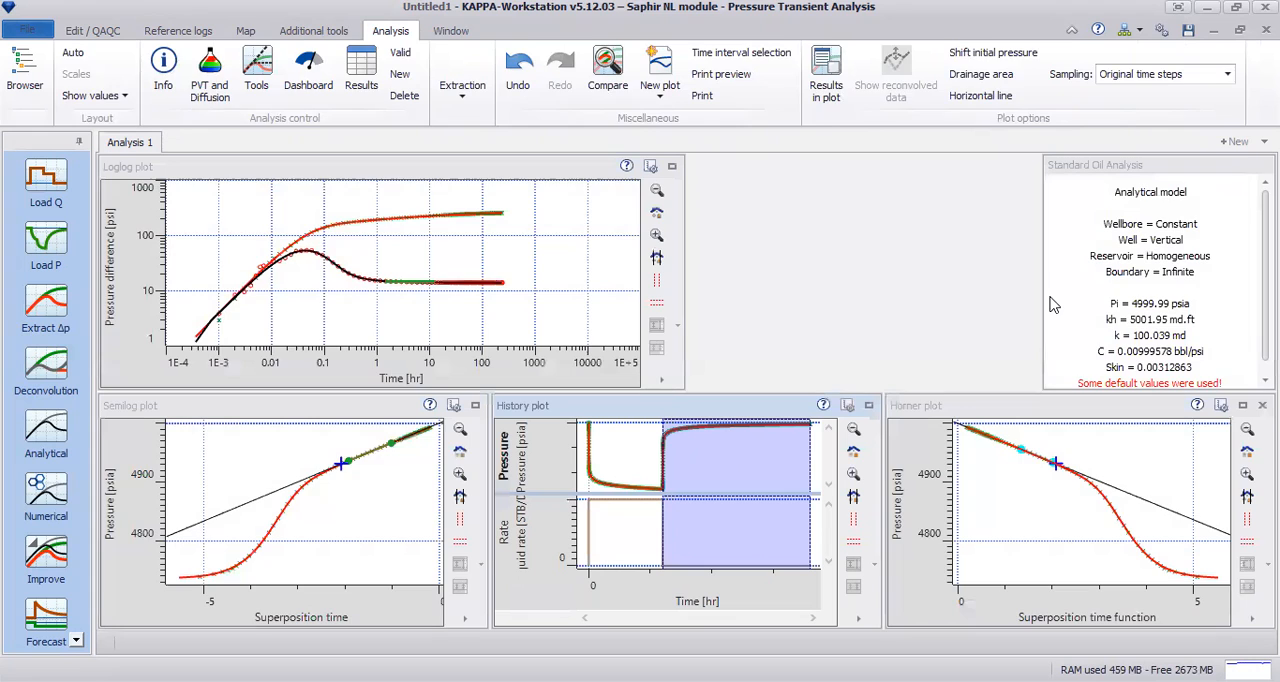